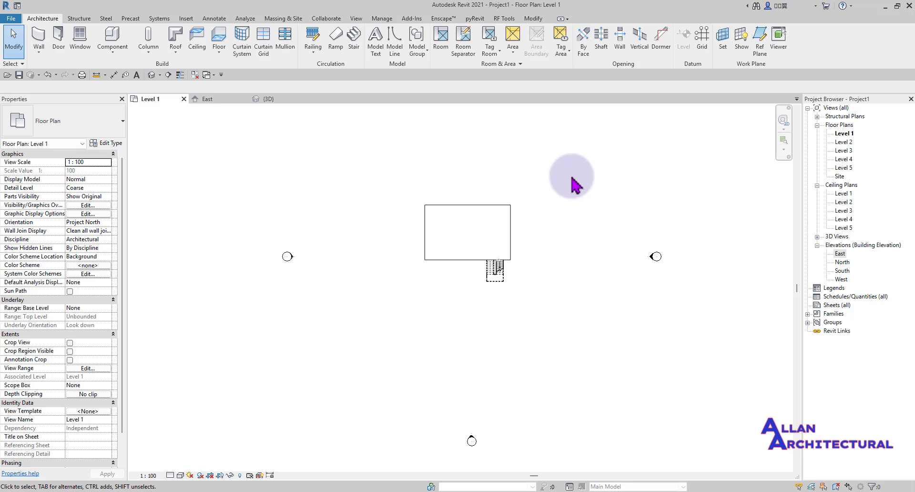
- Zoom and pan the Level 1 plan to view the walled outline and its attached stair
{"action": "left_click", "coordinate": [354, 53]}
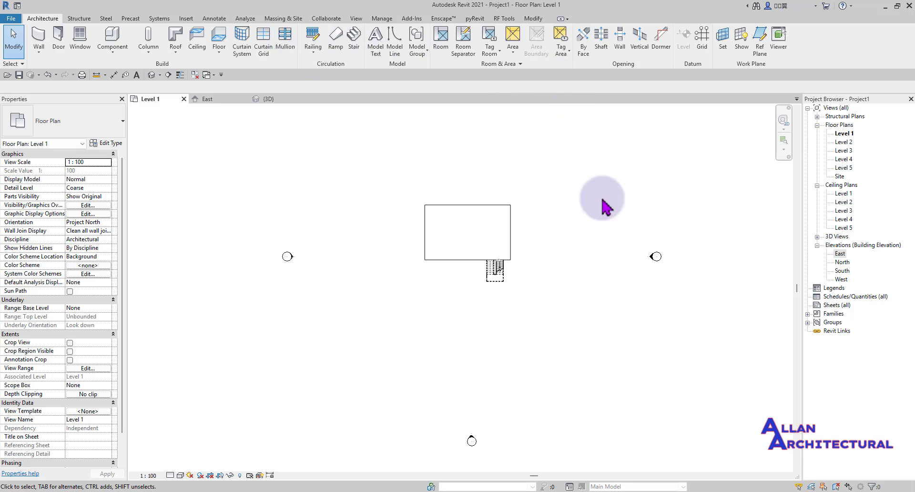
{"action": "scroll", "coordinate": [453, 216], "scroll_direction": "up", "scroll_amount": 5}
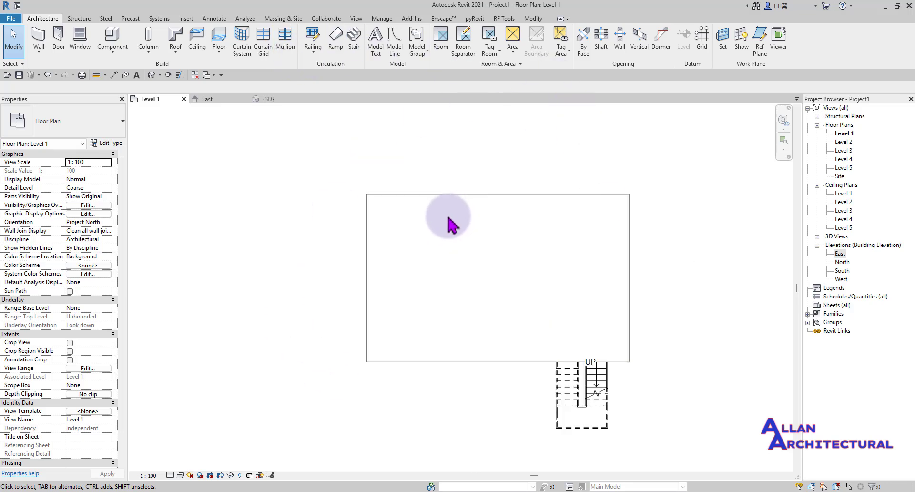
{"action": "scroll", "coordinate": [450, 221], "scroll_direction": "down", "scroll_amount": 4}
{"action": "scroll", "coordinate": [502, 247], "scroll_direction": "up", "scroll_amount": 1}
{"action": "scroll", "coordinate": [405, 233], "scroll_direction": "down", "scroll_amount": 5}
{"action": "mouse_move", "coordinate": [560, 260]}
{"action": "middle_mouse_down"}
{"action": "mouse_move", "coordinate": [556, 296]}
{"action": "mouse_move", "coordinate": [551, 273]}
{"action": "middle_mouse_up"}
{"action": "scroll", "coordinate": [319, 248], "scroll_direction": "up", "scroll_amount": 2}
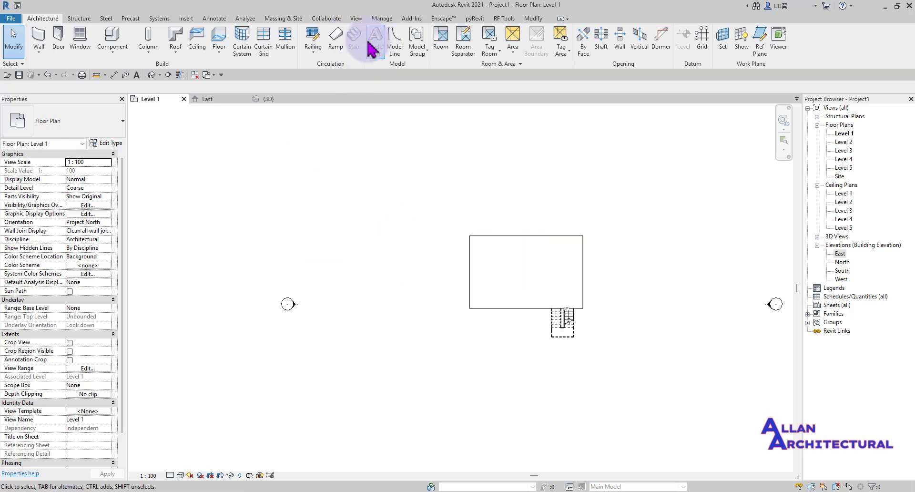
{"action": "scroll", "coordinate": [286, 157], "scroll_direction": "down", "scroll_amount": 3}
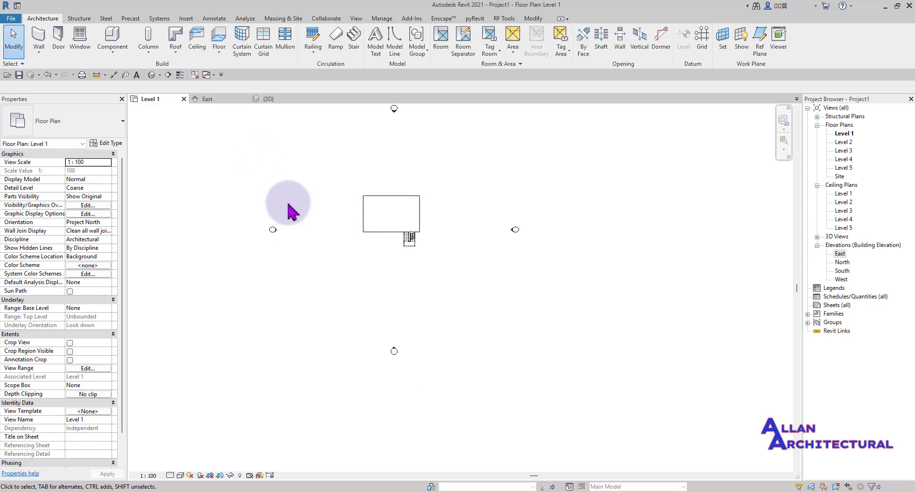
- In the 3D view, orbit and pan to inspect the five floor slabs and the Level 1 stair
{"action": "left_click", "coordinate": [265, 99]}
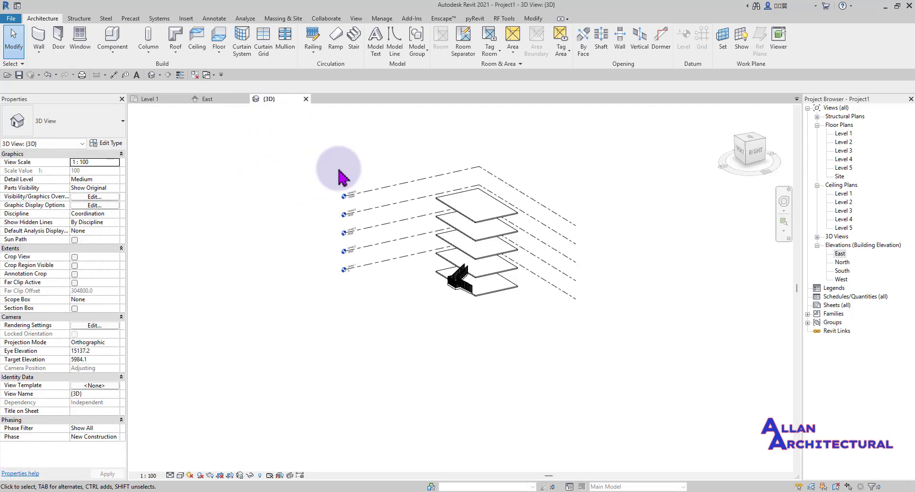
{"action": "scroll", "coordinate": [491, 252], "scroll_direction": "up", "scroll_amount": 3}
{"action": "scroll", "coordinate": [415, 219], "scroll_direction": "down", "scroll_amount": 3}
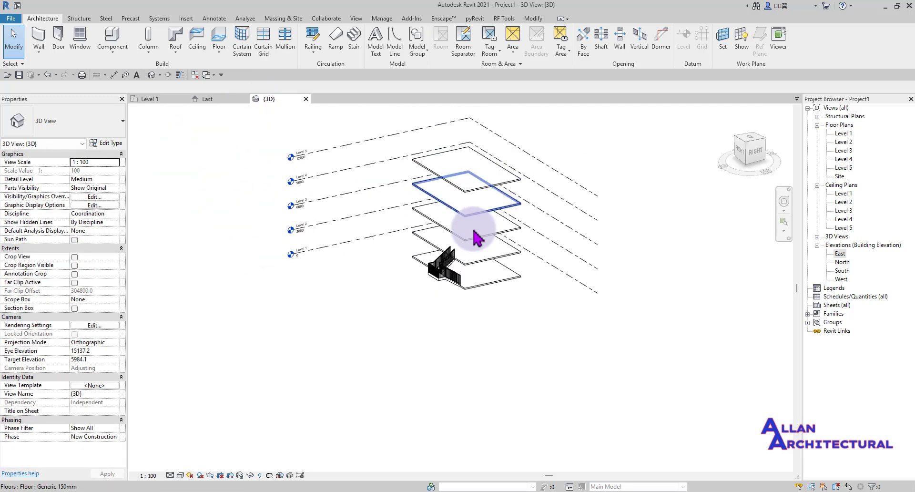
{"action": "middle_click_drag", "start_coordinate": [419, 235], "coordinate": [579, 307], "text": "shift"}
{"action": "scroll", "coordinate": [453, 259], "scroll_direction": "up", "scroll_amount": 3}
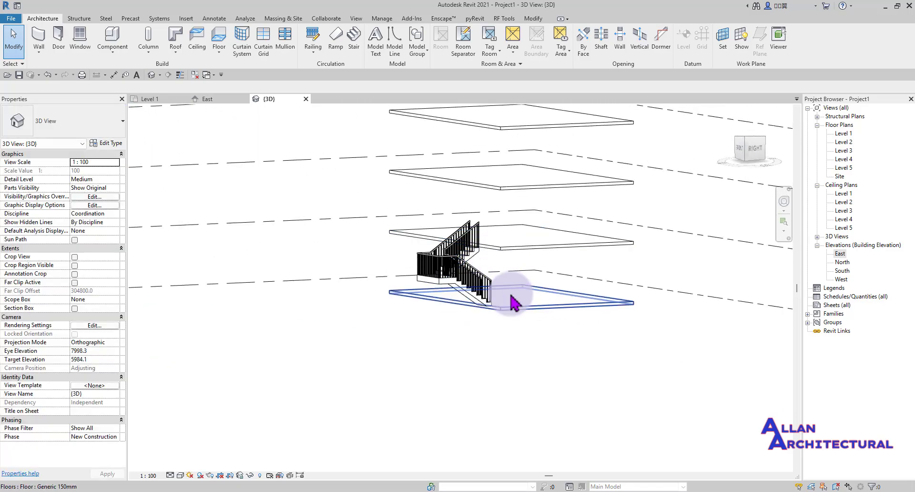
{"action": "scroll", "coordinate": [528, 324], "scroll_direction": "up", "scroll_amount": 3}
{"action": "scroll", "coordinate": [528, 324], "scroll_direction": "down", "scroll_amount": 4}
{"action": "middle_click_drag", "start_coordinate": [507, 313], "coordinate": [499, 348], "text": "shift"}
{"action": "scroll", "coordinate": [314, 339], "scroll_direction": "up", "scroll_amount": 5}
{"action": "scroll", "coordinate": [265, 323], "scroll_direction": "down", "scroll_amount": 4}
{"action": "middle_click_drag", "start_coordinate": [266, 325], "coordinate": [284, 367]}
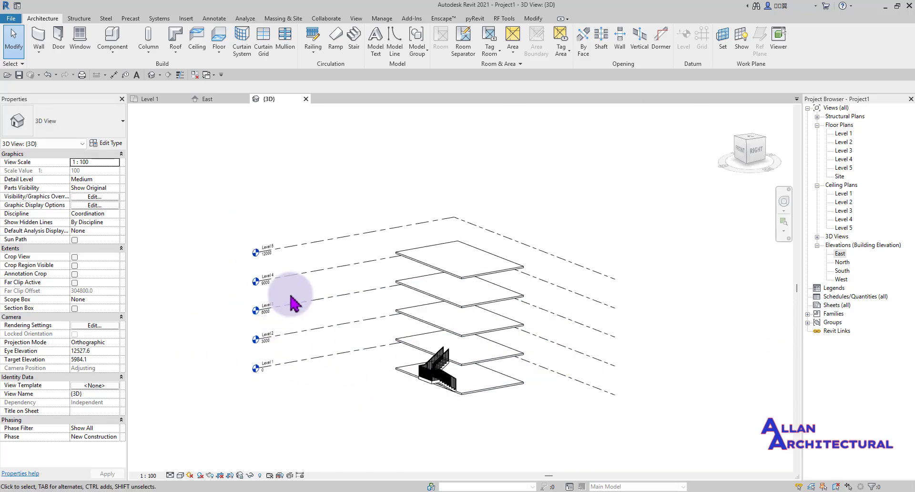
- Switch to the East elevation and pan to centre the stair among Levels 1–5
{"action": "left_click", "coordinate": [213, 101]}
{"action": "scroll", "coordinate": [301, 252], "scroll_direction": "up", "scroll_amount": 3}
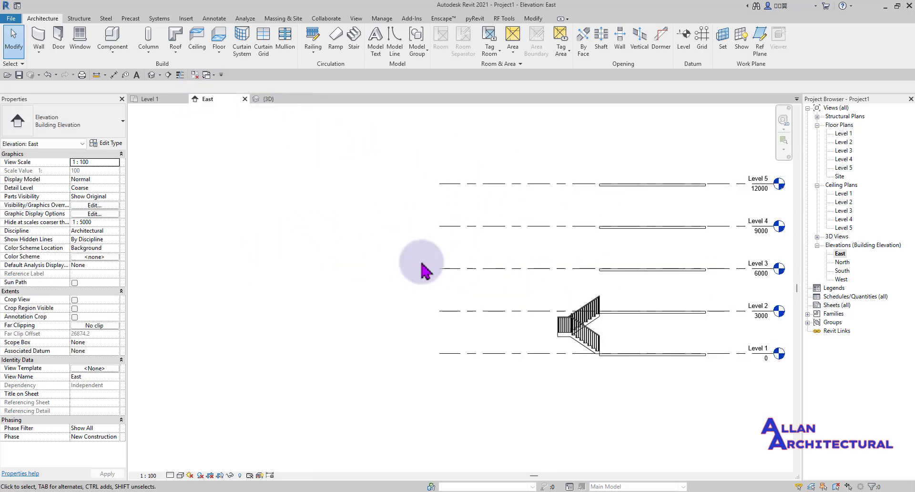
{"action": "scroll", "coordinate": [519, 276], "scroll_direction": "down", "scroll_amount": 1}
{"action": "middle_click_drag", "start_coordinate": [512, 277], "coordinate": [381, 269]}
{"action": "scroll", "coordinate": [527, 325], "scroll_direction": "up", "scroll_amount": 4}
{"action": "scroll", "coordinate": [477, 324], "scroll_direction": "down", "scroll_amount": 2}
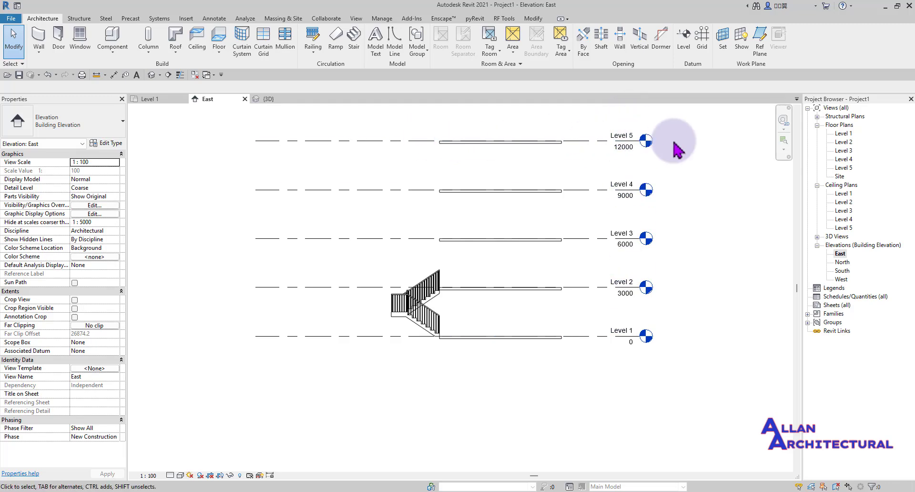
{"action": "scroll", "coordinate": [493, 153], "scroll_direction": "down", "scroll_amount": 2}
- Back in 3D, select the existing monolithic stair and read its 16 risers in Properties
{"action": "left_click", "coordinate": [274, 100]}
{"action": "scroll", "coordinate": [423, 327], "scroll_direction": "up", "scroll_amount": 3}
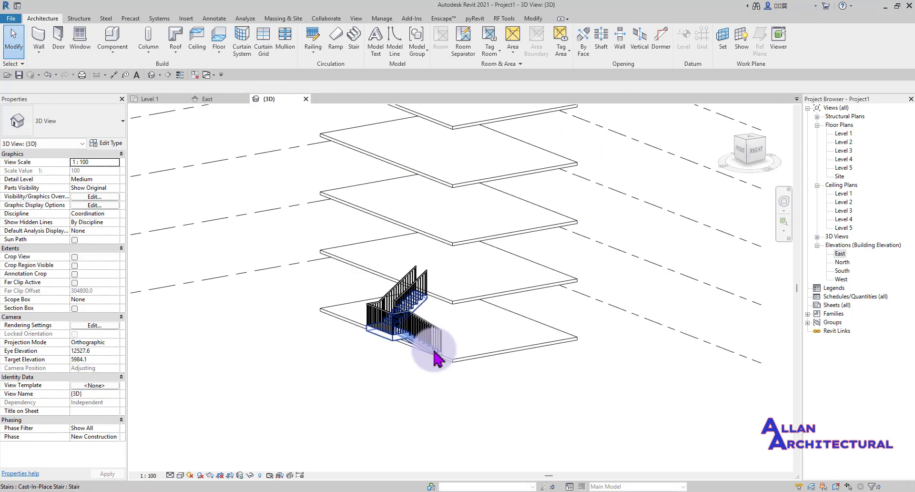
{"action": "middle_click_drag", "start_coordinate": [422, 327], "coordinate": [366, 360], "text": "shift"}
{"action": "scroll", "coordinate": [393, 337], "scroll_direction": "up", "scroll_amount": 2}
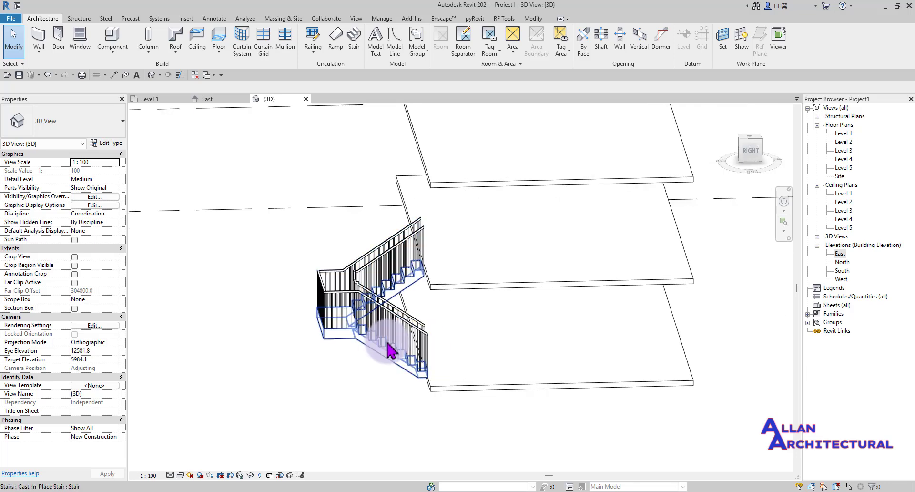
{"action": "left_click", "coordinate": [362, 343]}
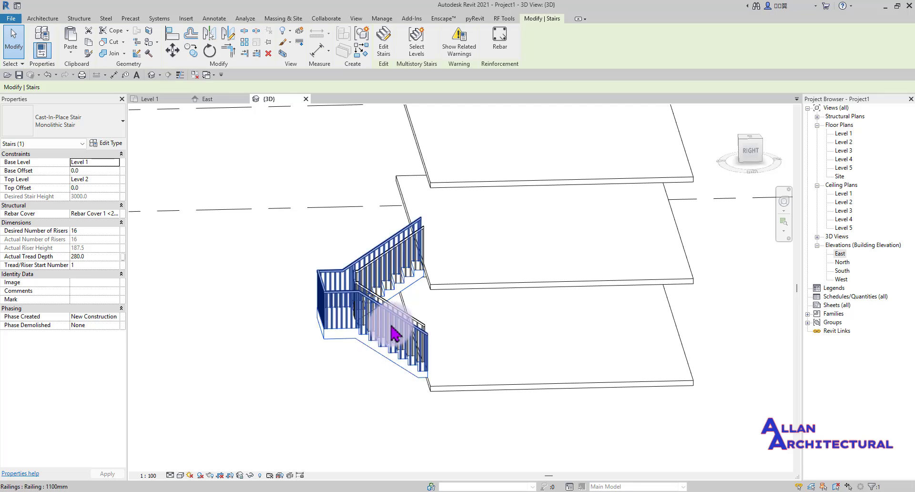
- Deselect the stair and orbit out to a lower view of the Level 1–5 markers
{"action": "left_click", "coordinate": [274, 247]}
{"action": "scroll", "coordinate": [303, 276], "scroll_direction": "down", "scroll_amount": 3}
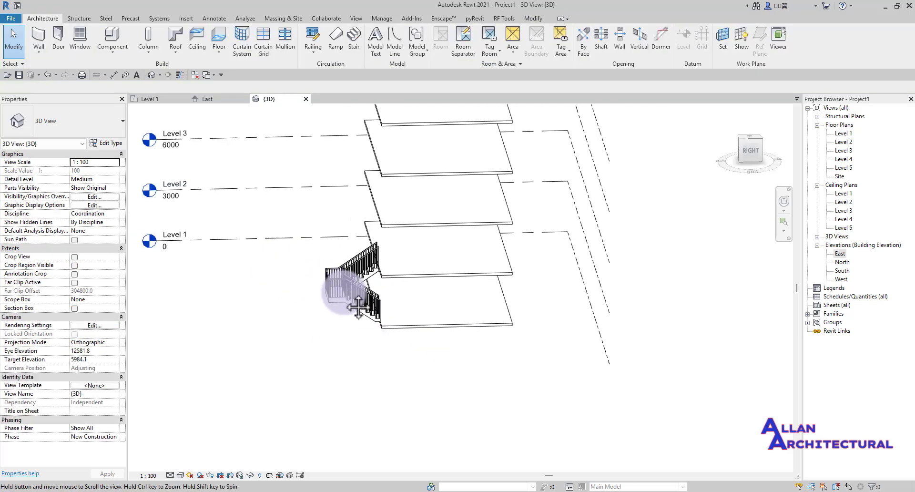
{"action": "scroll", "coordinate": [401, 308], "scroll_direction": "down", "scroll_amount": 3}
{"action": "middle_click_drag", "start_coordinate": [415, 317], "coordinate": [506, 195], "text": "shift"}
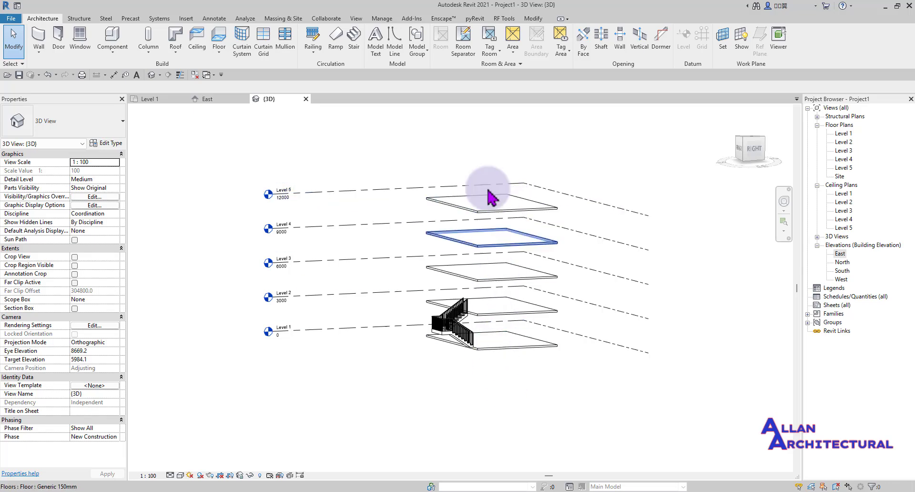
{"action": "scroll", "coordinate": [472, 350], "scroll_direction": "down", "scroll_amount": 2}
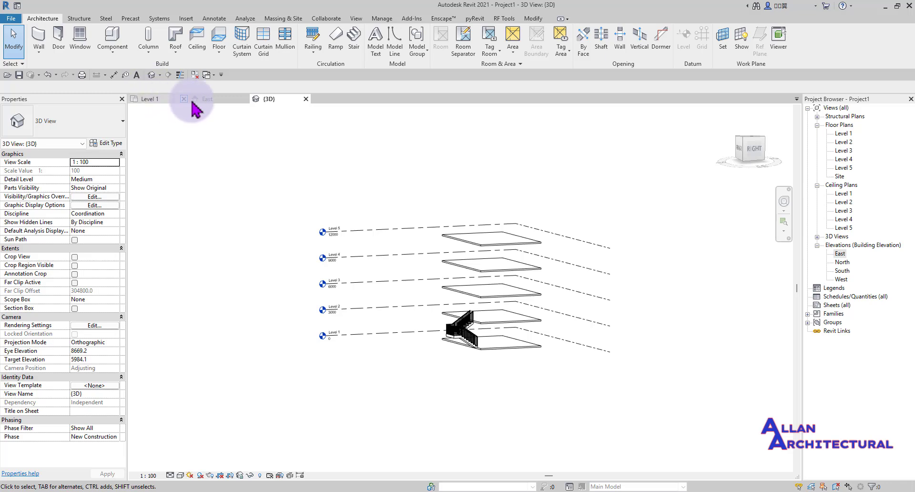
- On the Level 1 plan, start a Cast-In-Place Monolithic Stair from Level 1 to 2 with 17 risers
{"action": "left_click", "coordinate": [157, 100]}
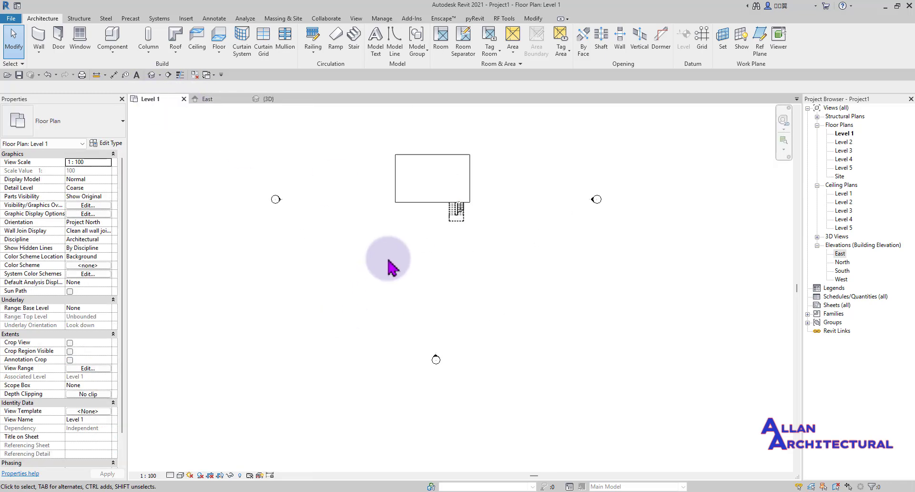
{"action": "scroll", "coordinate": [389, 262], "scroll_direction": "up", "scroll_amount": 1}
{"action": "middle_click_drag", "start_coordinate": [414, 290], "coordinate": [443, 245]}
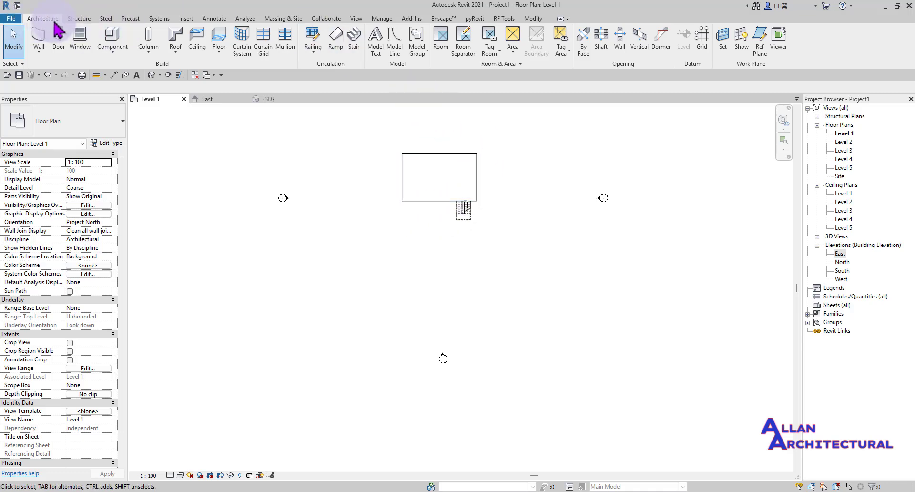
{"action": "left_click", "coordinate": [352, 41]}
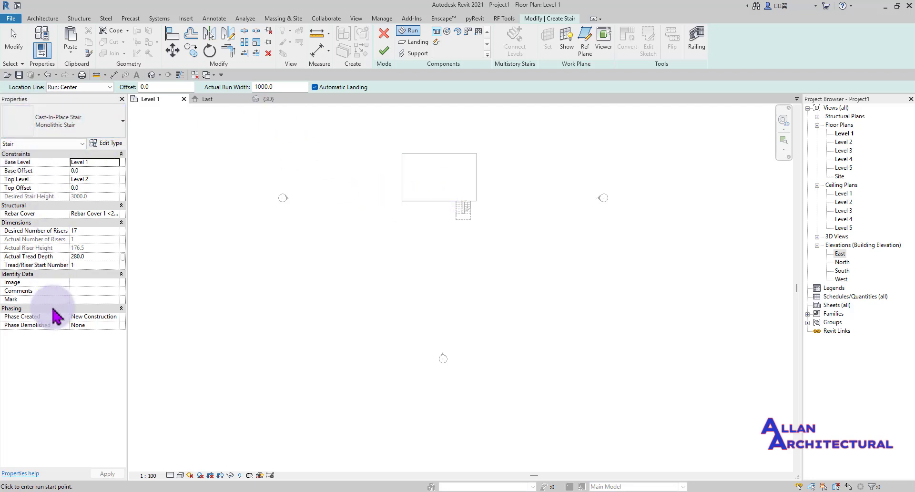
- Expand the Properties Type Selector to list the stair types for the new stair
{"action": "left_click", "coordinate": [70, 121]}
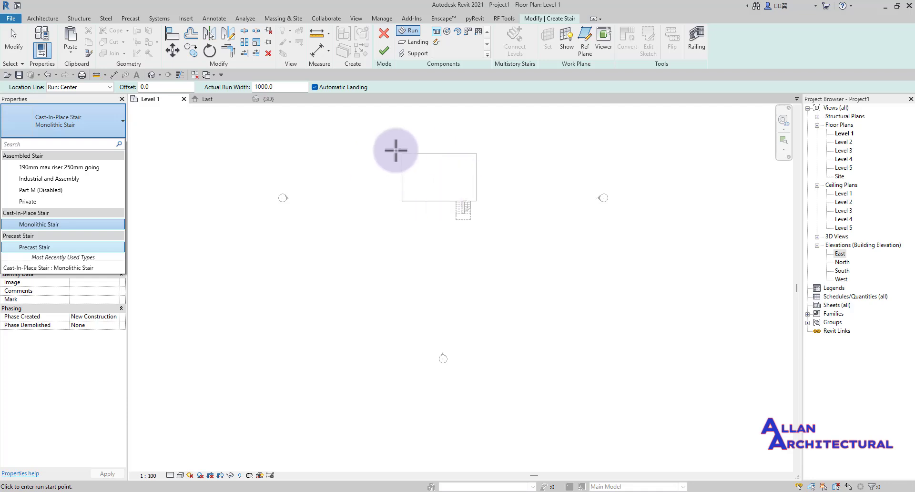
- Review the stair type list twice and keep Cast-In-Place Stair: Monolithic Stair
{"action": "scroll", "coordinate": [403, 155], "scroll_direction": "up", "scroll_amount": 5}
{"action": "scroll", "coordinate": [573, 209], "scroll_direction": "up", "scroll_amount": 1}
{"action": "middle_click_drag", "start_coordinate": [558, 221], "coordinate": [444, 216]}
{"action": "scroll", "coordinate": [432, 196], "scroll_direction": "up", "scroll_amount": 1}
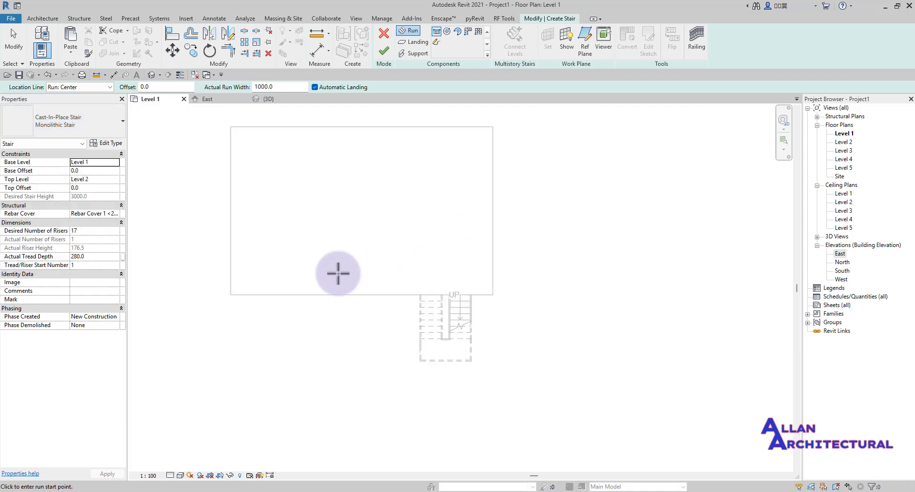
{"action": "scroll", "coordinate": [295, 233], "scroll_direction": "down", "scroll_amount": 4}
{"action": "middle_click_drag", "start_coordinate": [293, 236], "coordinate": [334, 264]}
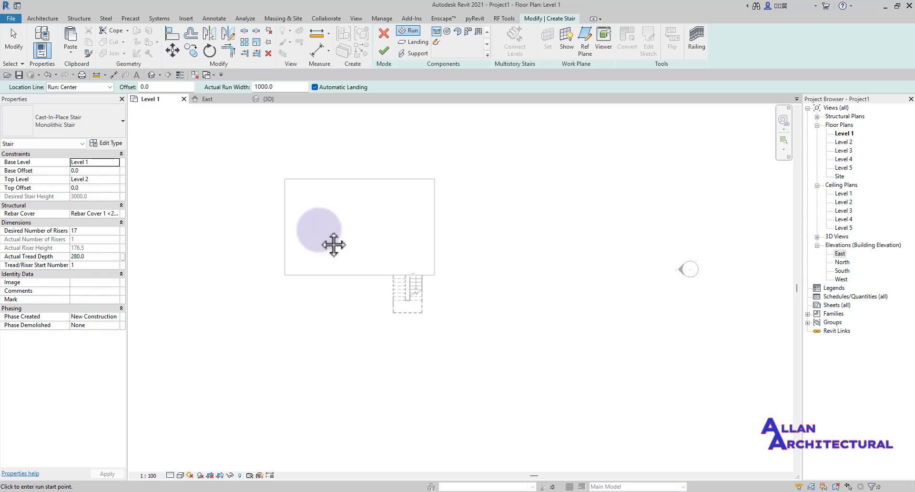
{"action": "middle_click_drag", "start_coordinate": [334, 245], "coordinate": [344, 246]}
{"action": "left_click", "coordinate": [62, 125]}
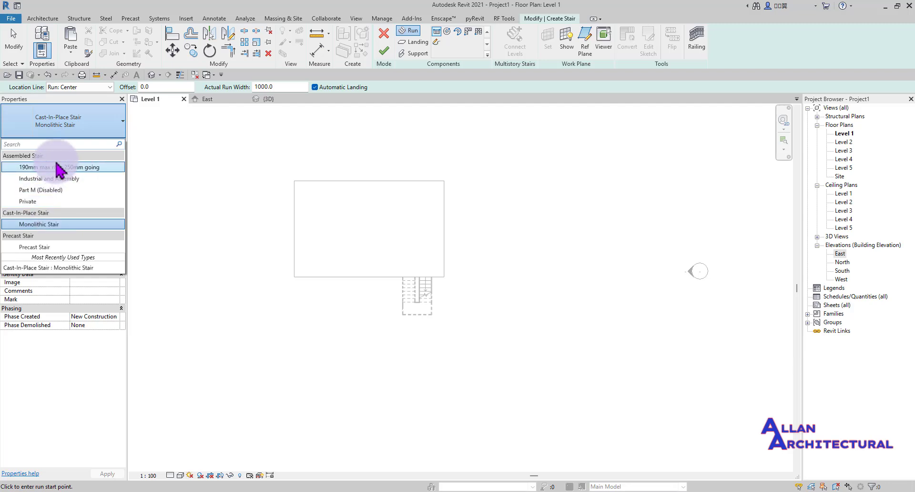
{"action": "left_click", "coordinate": [55, 123]}
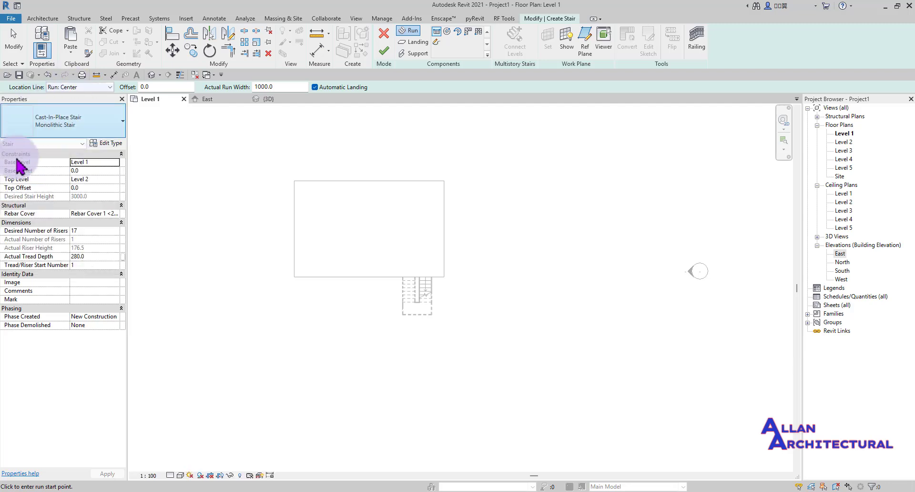
{"action": "left_click", "coordinate": [62, 123]}
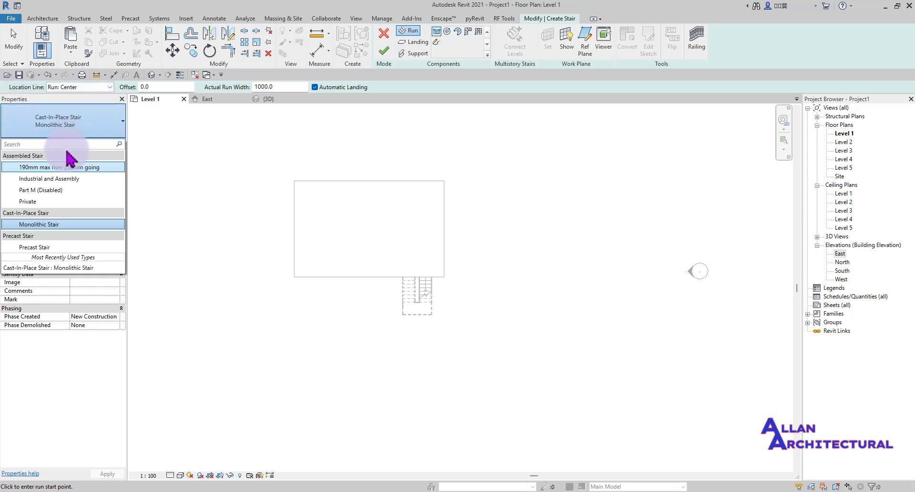
{"action": "left_click", "coordinate": [56, 225]}
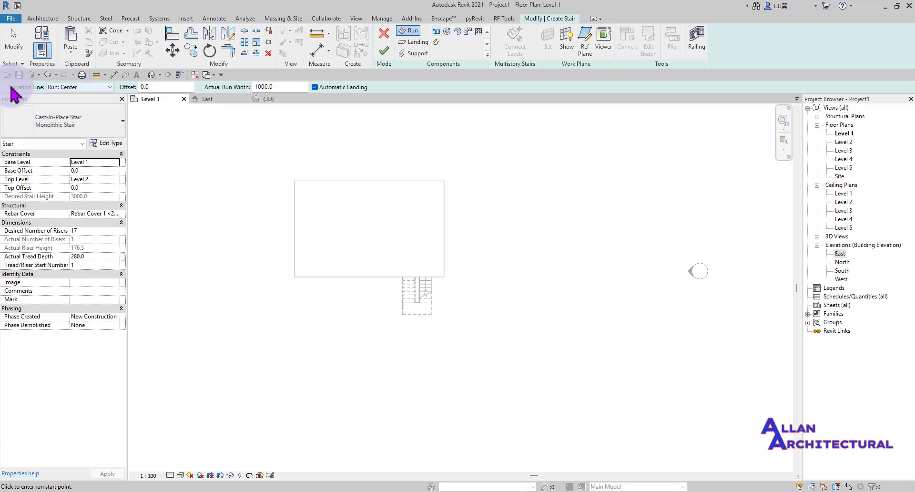
- Keep the stair's location line at Run: Center with a 0.0 offset
{"action": "left_click", "coordinate": [110, 87]}
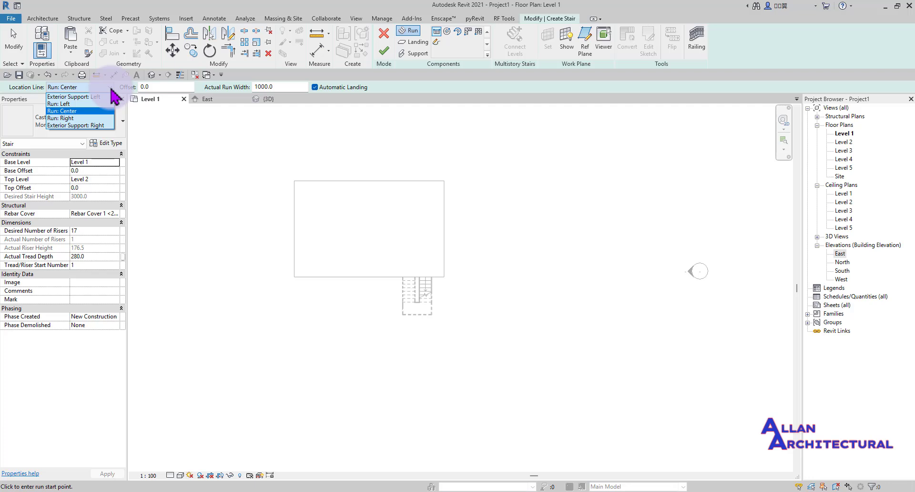
{"action": "left_click", "coordinate": [65, 97]}
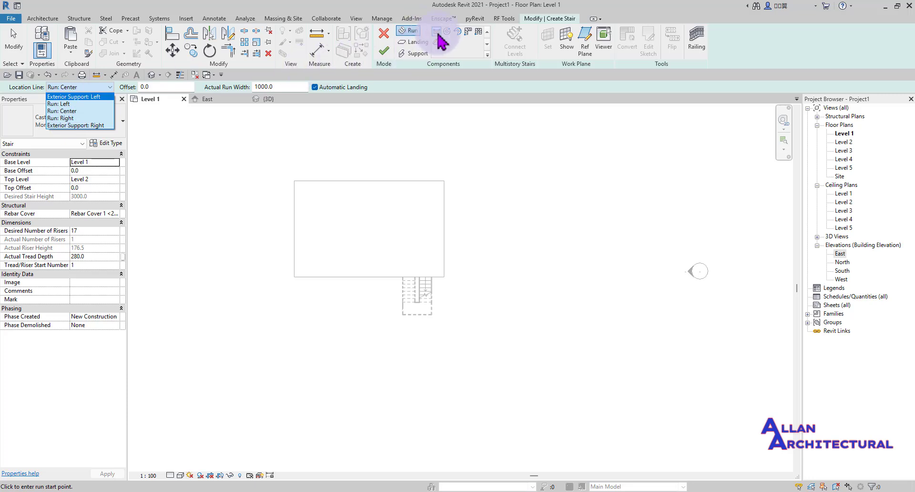
{"action": "left_click", "coordinate": [437, 34]}
- Pan and zoom the Level 1 plan to empty space beside the existing stair
{"action": "middle_click_drag", "start_coordinate": [297, 271], "coordinate": [438, 264]}
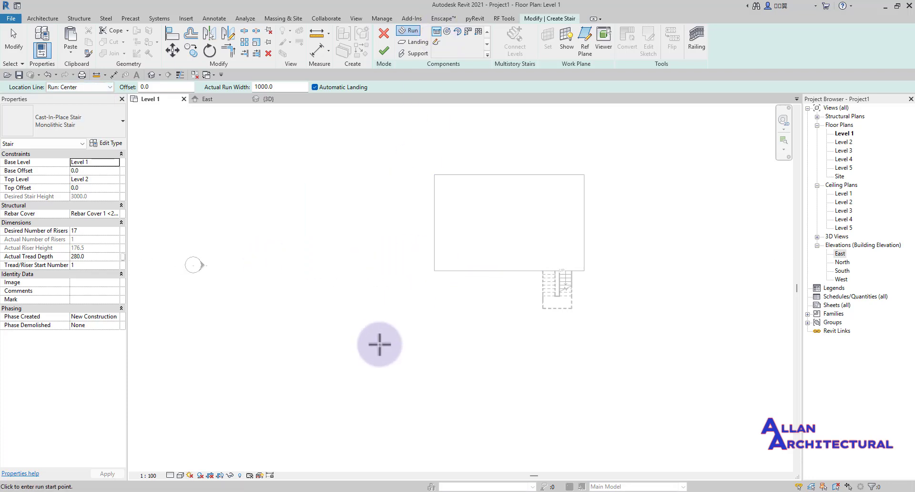
{"action": "middle_click_drag", "start_coordinate": [342, 346], "coordinate": [393, 335]}
{"action": "scroll", "coordinate": [386, 343], "scroll_direction": "up", "scroll_amount": 2}
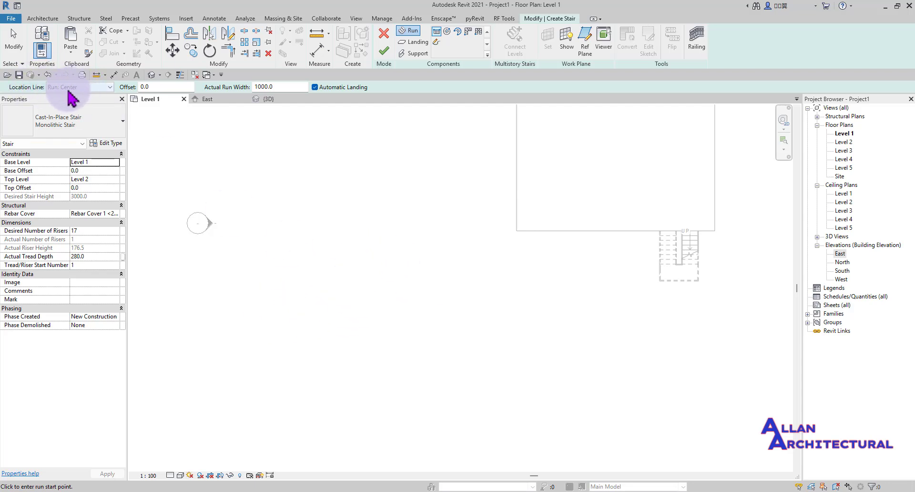
{"action": "scroll", "coordinate": [344, 301], "scroll_direction": "up", "scroll_amount": 3}
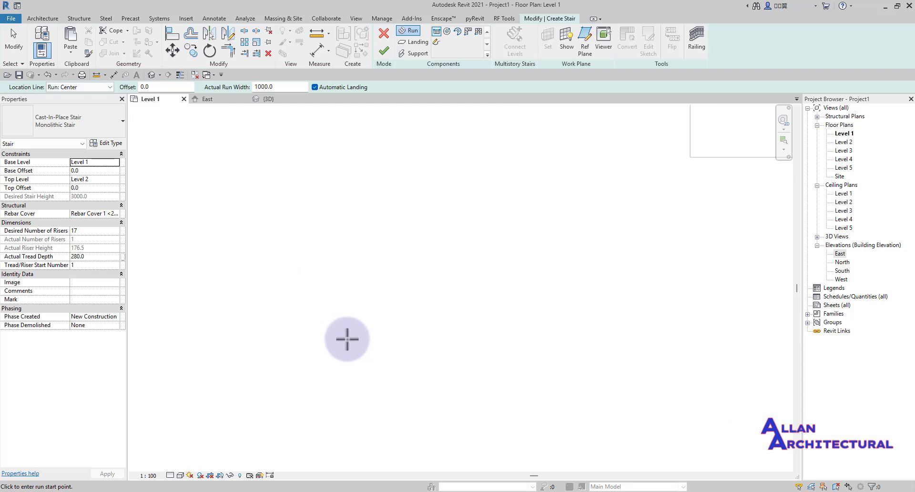
{"action": "scroll", "coordinate": [339, 277], "scroll_direction": "down", "scroll_amount": 2}
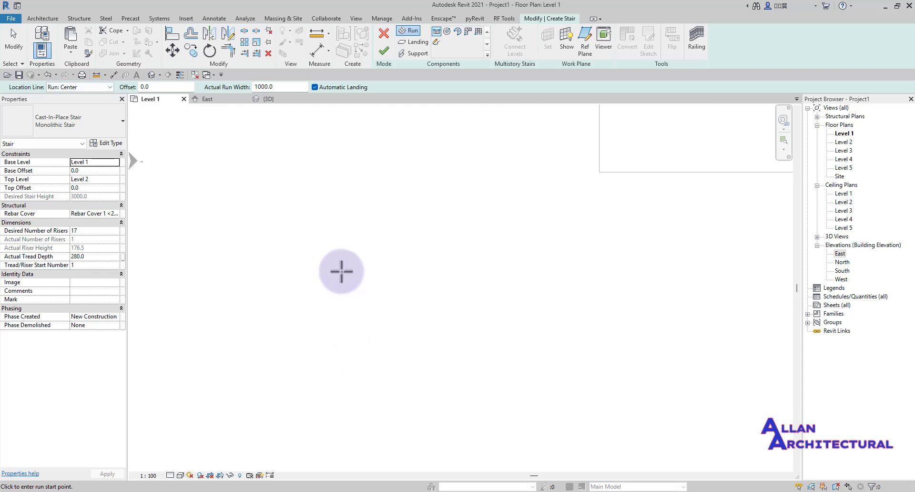
{"action": "left_click", "coordinate": [352, 326]}
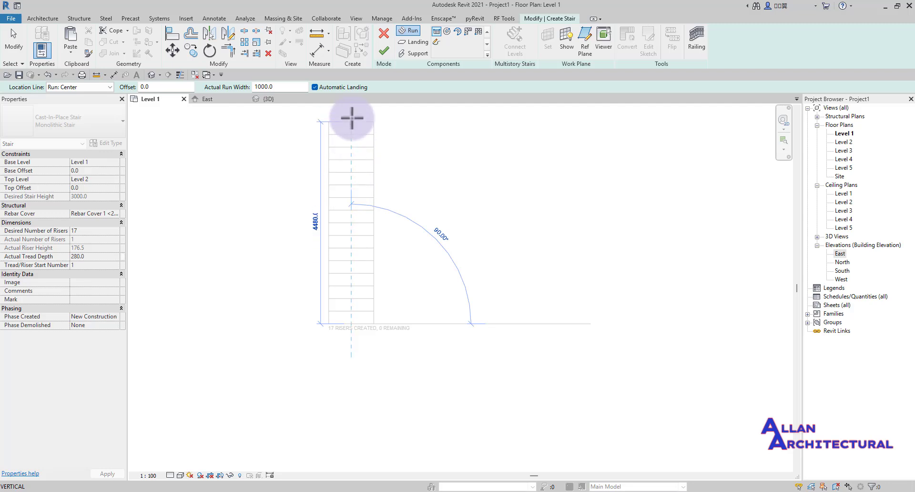
{"action": "left_click", "coordinate": [109, 87]}
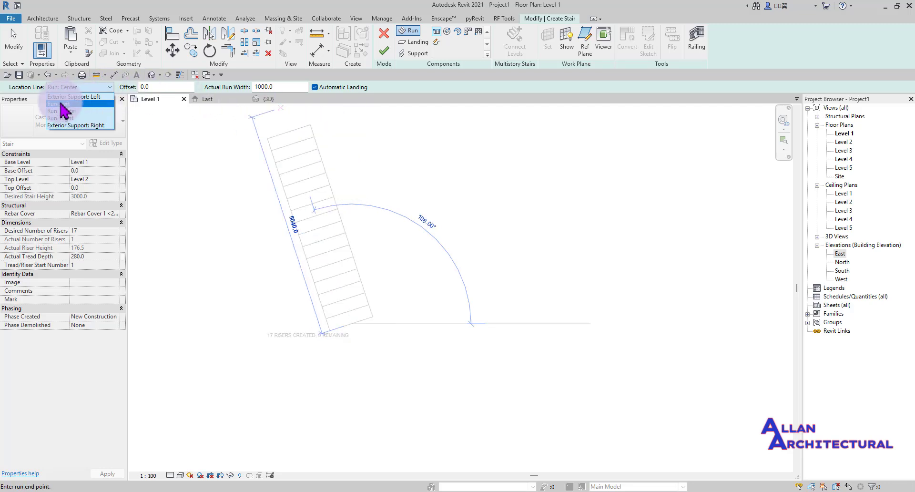
{"action": "left_click", "coordinate": [62, 104]}
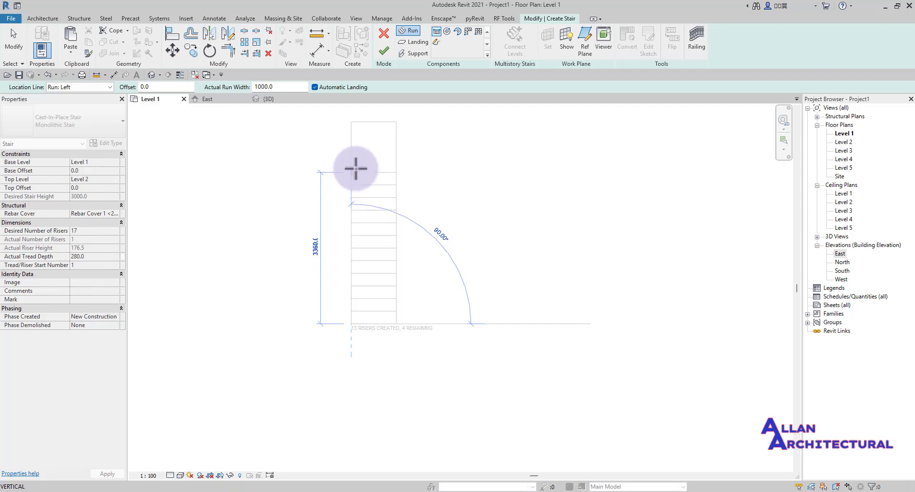
{"action": "middle_click_drag", "start_coordinate": [352, 214], "coordinate": [354, 266]}
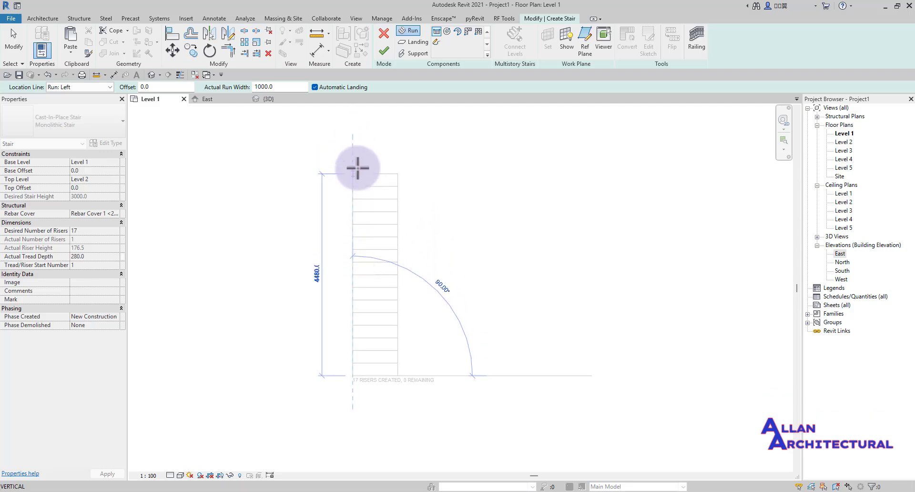
{"action": "left_click", "coordinate": [110, 87]}
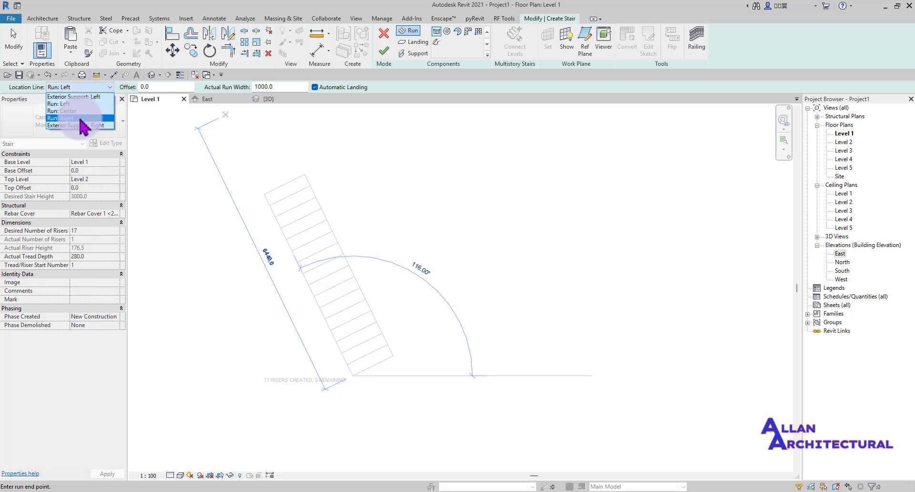
{"action": "left_click", "coordinate": [79, 121]}
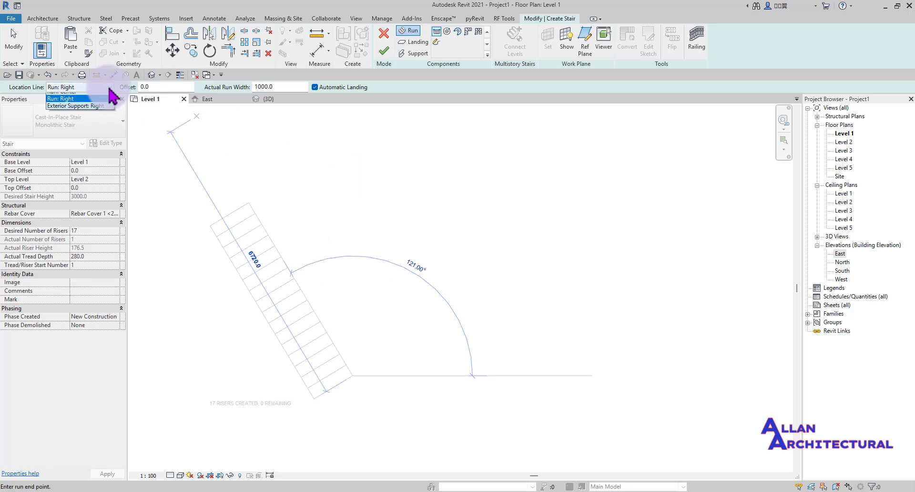
{"action": "left_click", "coordinate": [78, 97]}
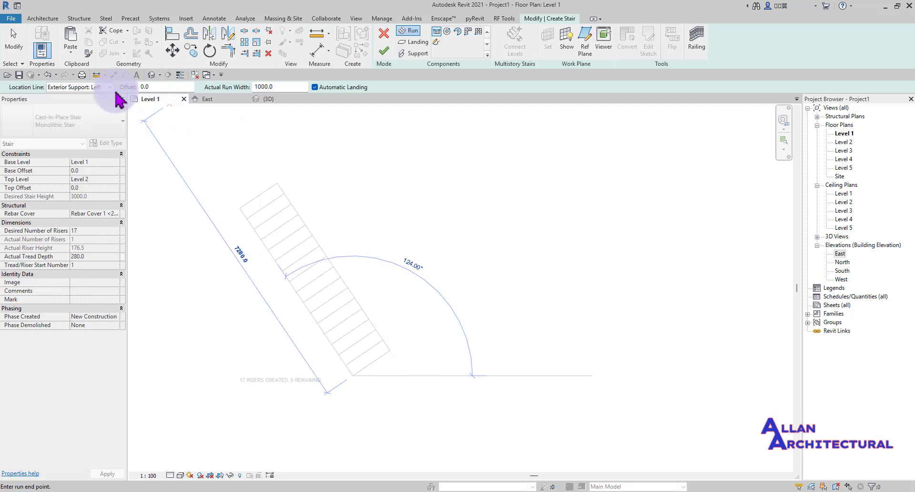
{"action": "key", "text": "Escape"}
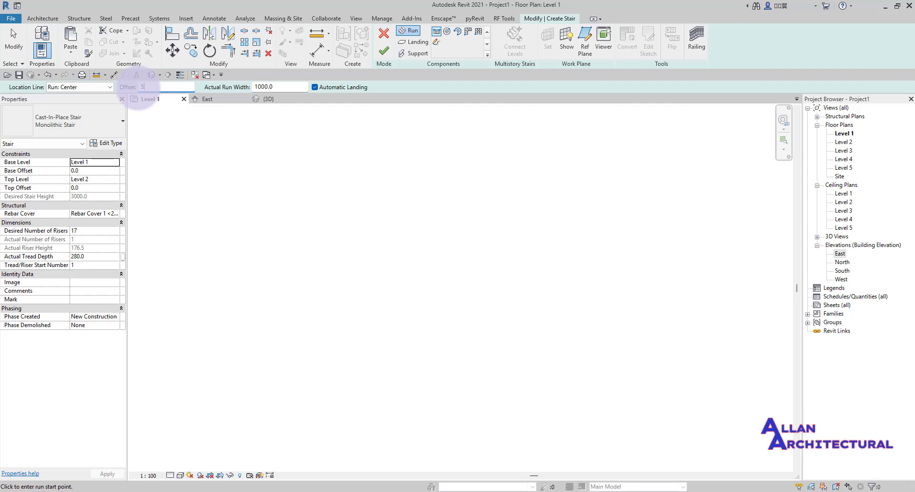
- Confirm the 500 run offset and place the run's start point on the plan
{"action": "key", "text": "Return"}
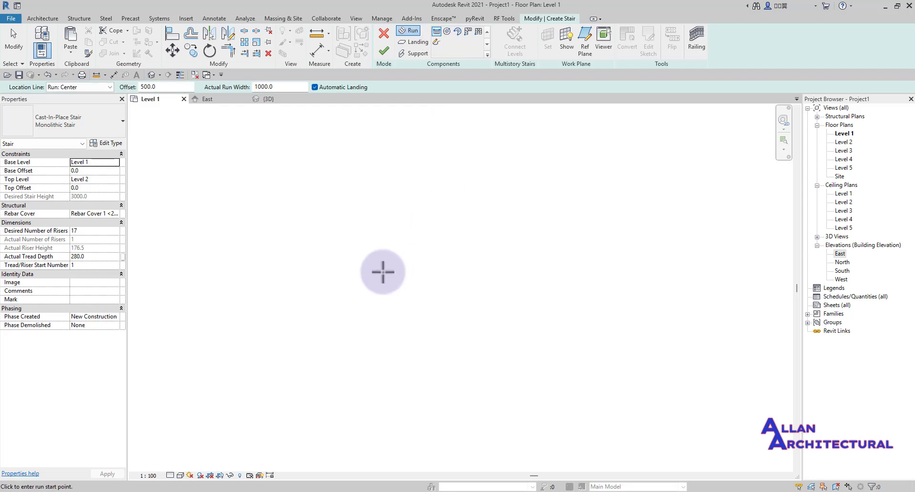
{"action": "left_click", "coordinate": [374, 316]}
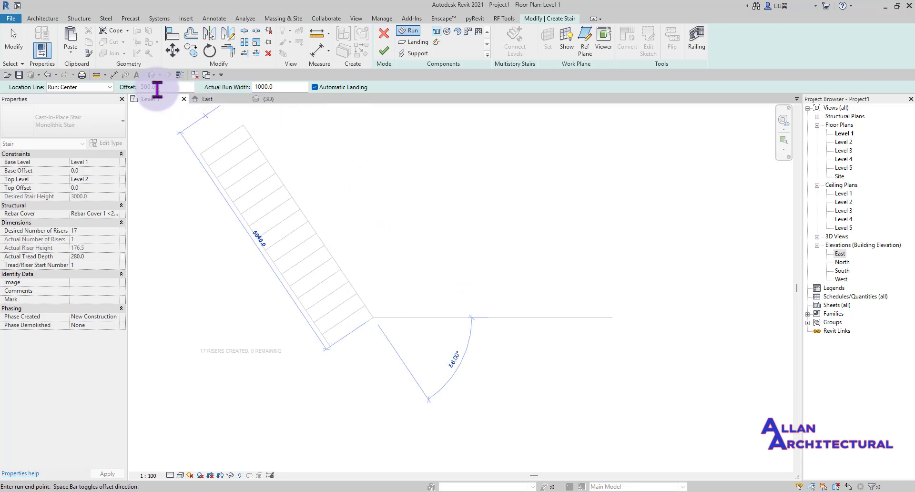
- Set the run's location line to Run: Right, then select the offset value to replace it
{"action": "left_click", "coordinate": [109, 87]}
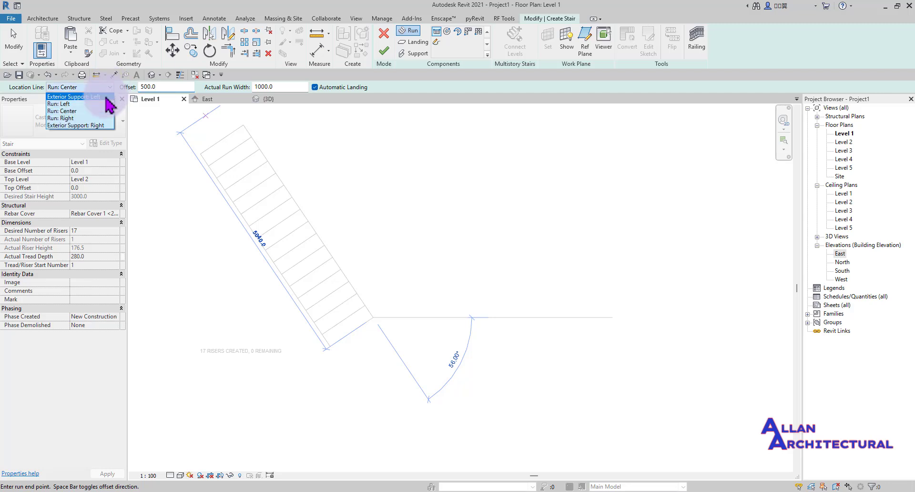
{"action": "left_click", "coordinate": [81, 118]}
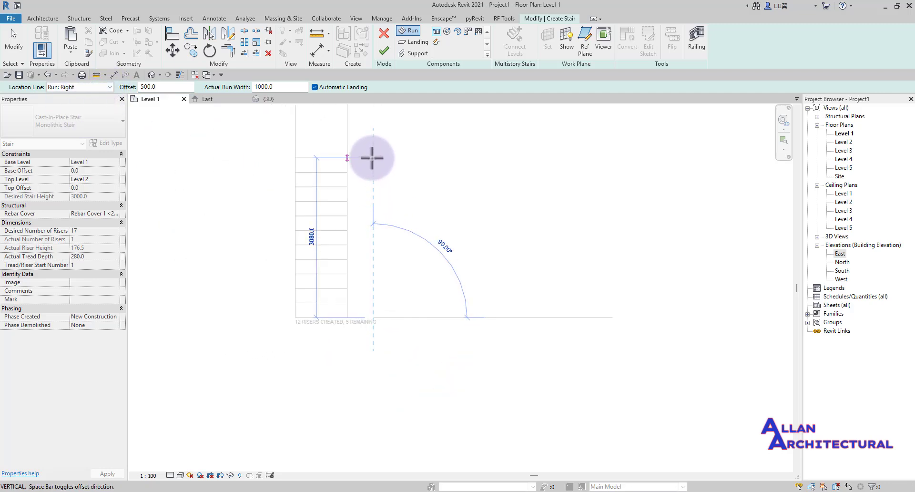
{"action": "mouse_move", "coordinate": [374, 153]}
{"action": "middle_mouse_down"}
{"action": "mouse_move", "coordinate": [388, 210]}
{"action": "mouse_move", "coordinate": [377, 245]}
{"action": "middle_mouse_up"}
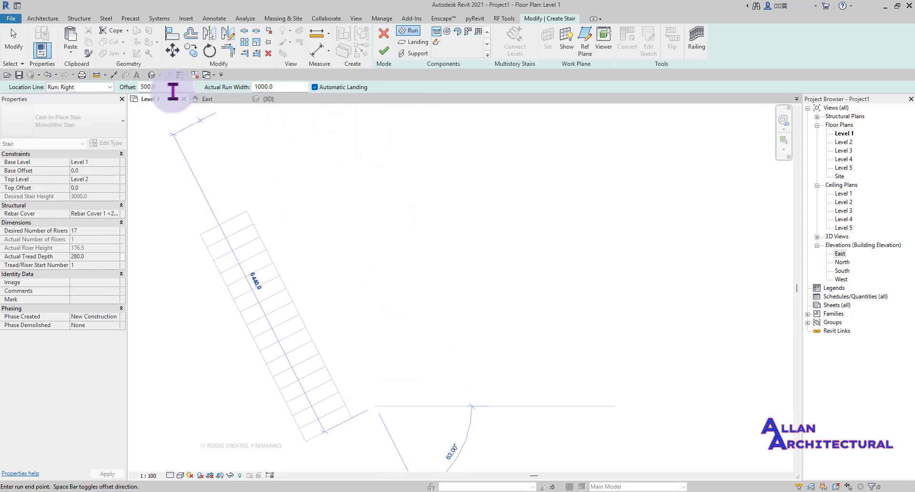
{"action": "left_click_drag", "start_coordinate": [171, 89], "coordinate": [135, 88]}
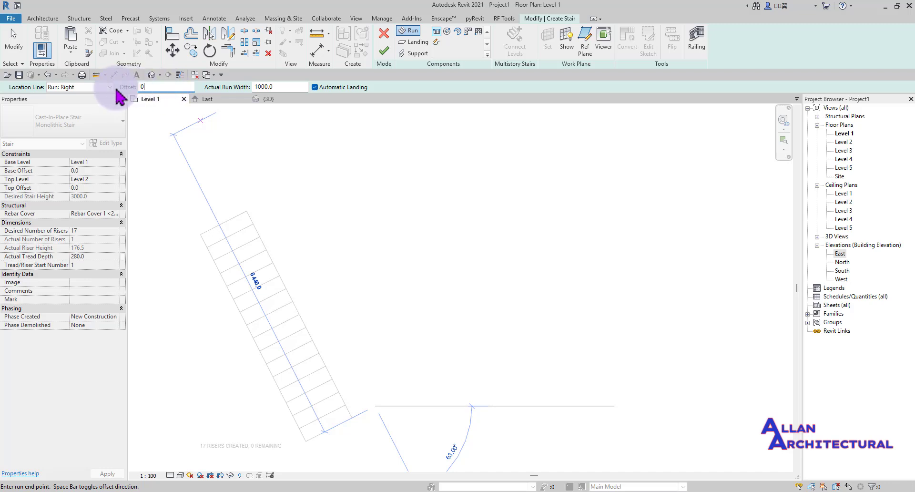
- Return to Run: Center at 0 offset and end the first run after 8 risers
{"action": "left_click", "coordinate": [62, 95]}
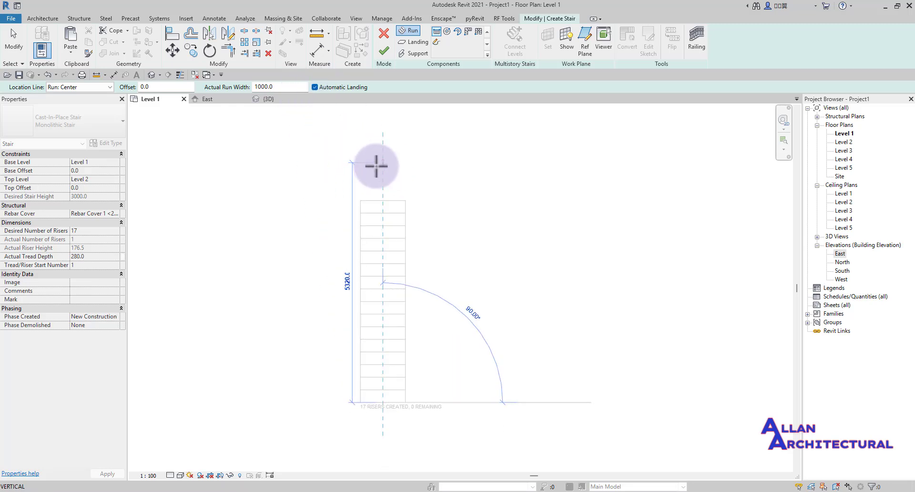
{"action": "scroll", "coordinate": [380, 239], "scroll_direction": "up", "scroll_amount": 1}
{"action": "scroll", "coordinate": [382, 305], "scroll_direction": "up", "scroll_amount": 3}
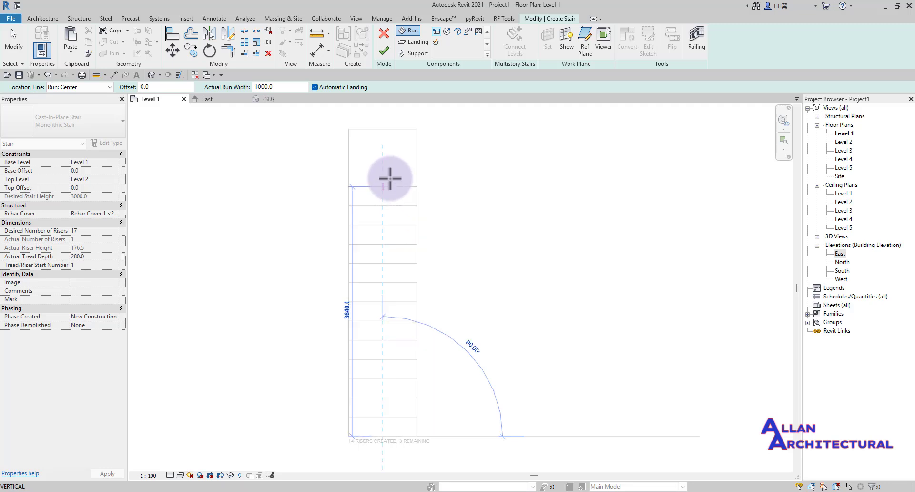
{"action": "scroll", "coordinate": [390, 179], "scroll_direction": "down", "scroll_amount": 3}
{"action": "scroll", "coordinate": [388, 194], "scroll_direction": "up", "scroll_amount": 1}
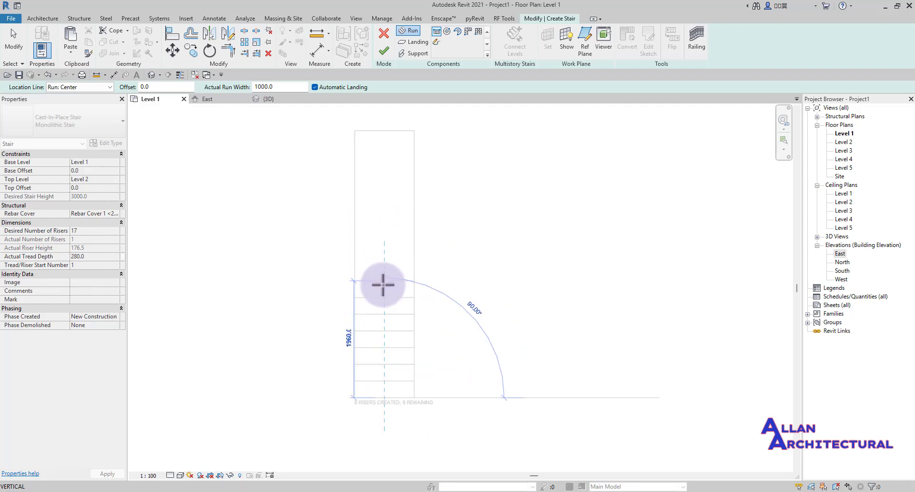
{"action": "scroll", "coordinate": [383, 284], "scroll_direction": "down", "scroll_amount": 1}
{"action": "scroll", "coordinate": [389, 227], "scroll_direction": "down", "scroll_amount": 2}
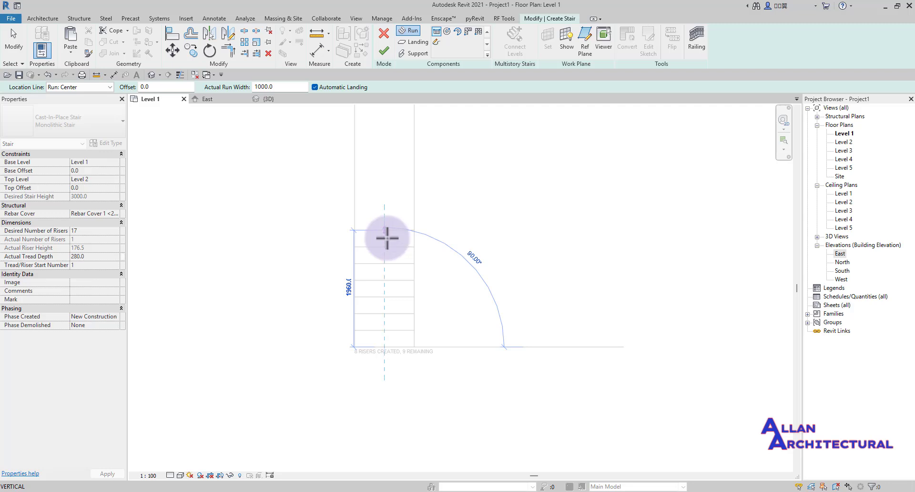
{"action": "left_click", "coordinate": [387, 235]}
{"action": "middle_click_drag", "start_coordinate": [386, 227], "coordinate": [402, 322]}
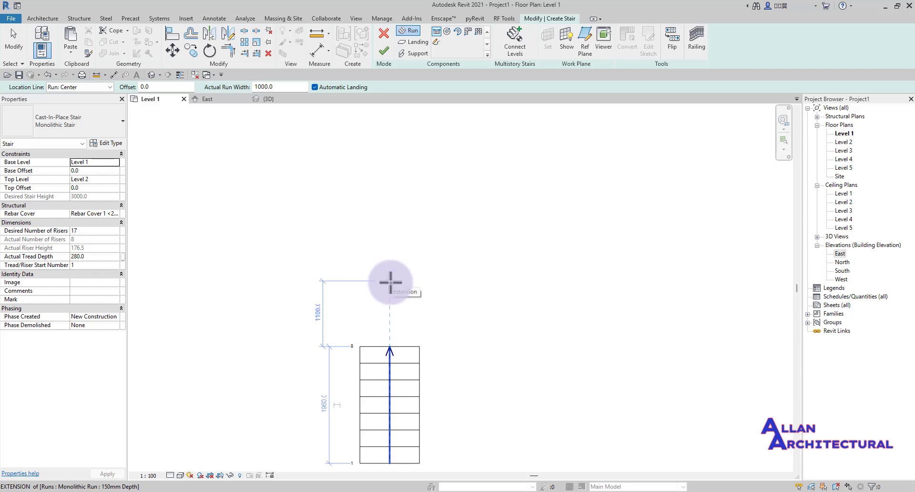
- Draw the second run from beyond the landing up to the top riser, completing 17 risers
{"action": "left_click", "coordinate": [390, 282]}
{"action": "middle_click_drag", "start_coordinate": [393, 225], "coordinate": [395, 285]}
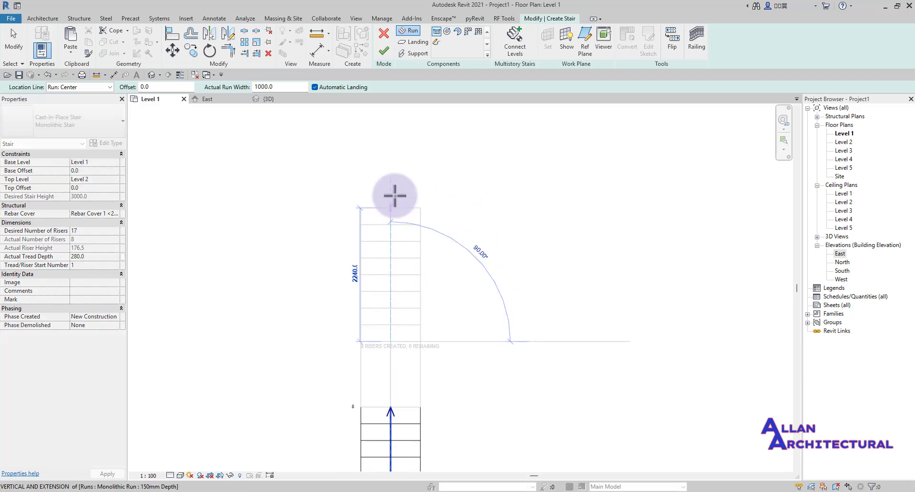
{"action": "left_click", "coordinate": [396, 168]}
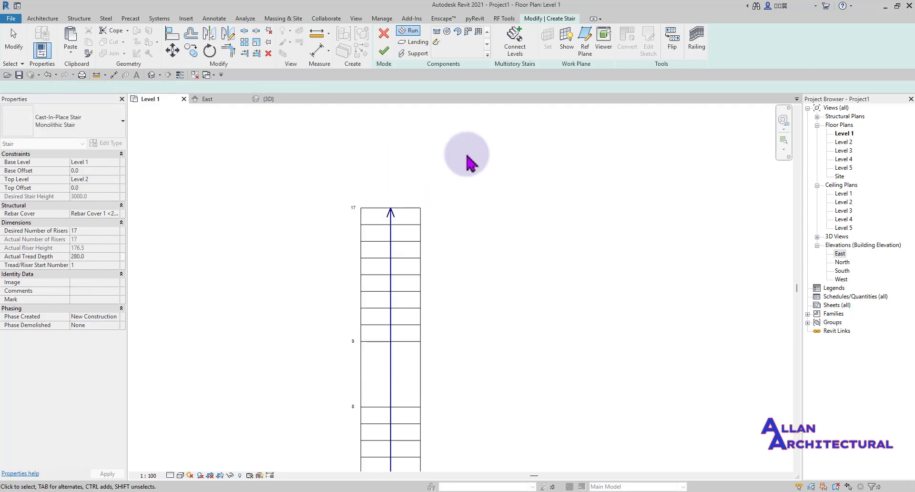
{"action": "key", "text": "Escape"}
- Select the landing between risers 8 and 9 to inspect it, then deselect it
{"action": "scroll", "coordinate": [367, 391], "scroll_direction": "up", "scroll_amount": 3}
{"action": "middle_click_drag", "start_coordinate": [367, 408], "coordinate": [369, 321]}
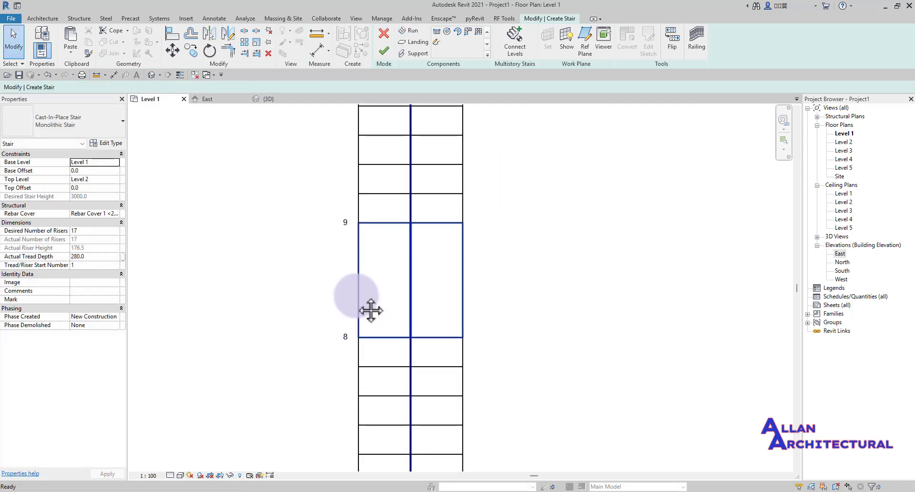
{"action": "left_click", "coordinate": [364, 298]}
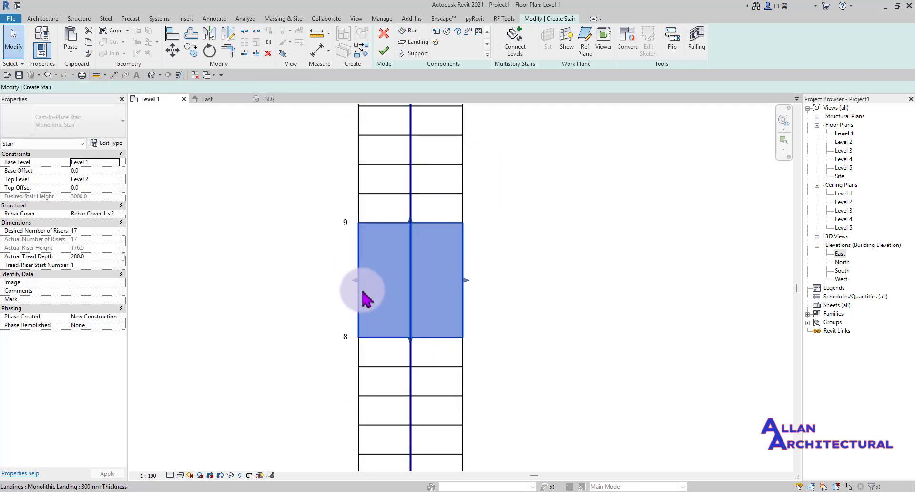
{"action": "left_click", "coordinate": [517, 303]}
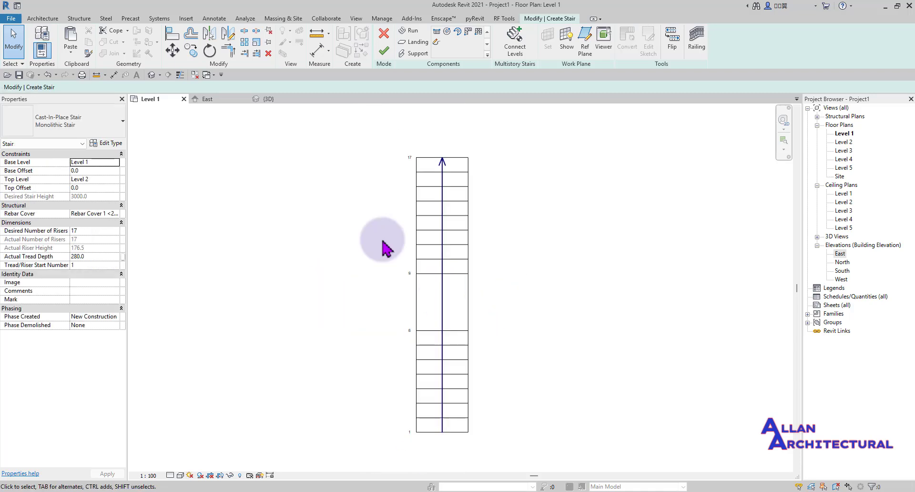
- Check the stair in the {3D} view, then return to the Level 1 plan
{"action": "left_click", "coordinate": [270, 99]}
{"action": "scroll", "coordinate": [386, 322], "scroll_direction": "up", "scroll_amount": 10}
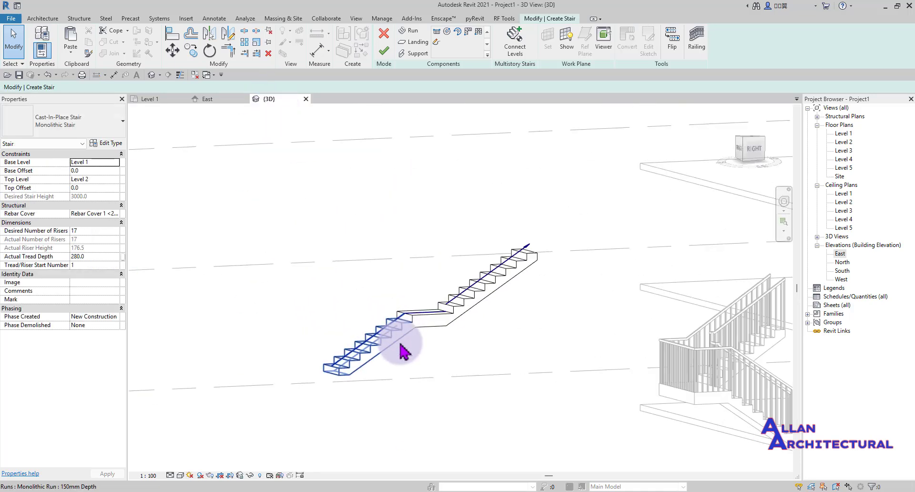
{"action": "scroll", "coordinate": [334, 324], "scroll_direction": "down", "scroll_amount": 6}
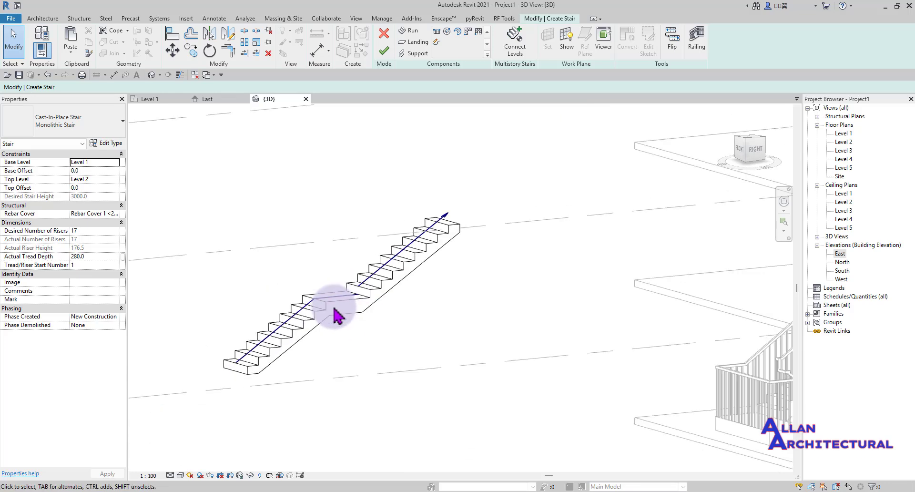
{"action": "left_click", "coordinate": [153, 99]}
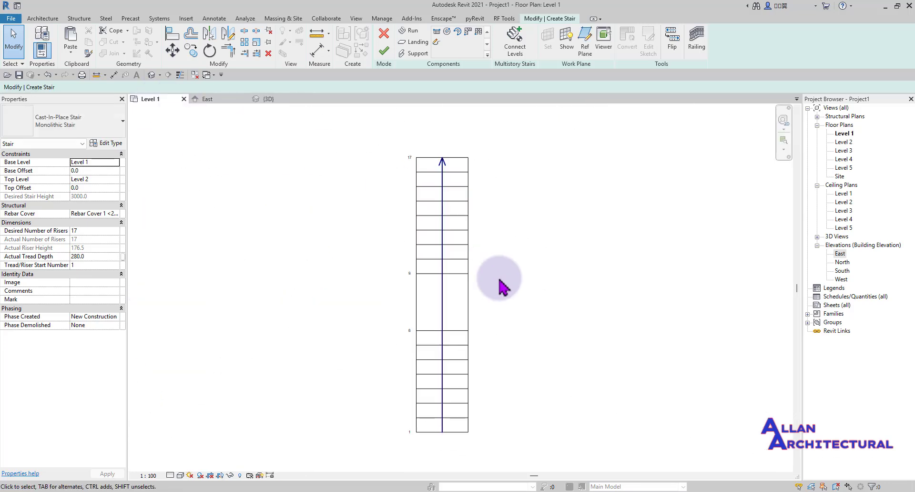
{"action": "scroll", "coordinate": [476, 380], "scroll_direction": "down", "scroll_amount": 2}
{"action": "middle_click_drag", "start_coordinate": [476, 380], "coordinate": [434, 377]}
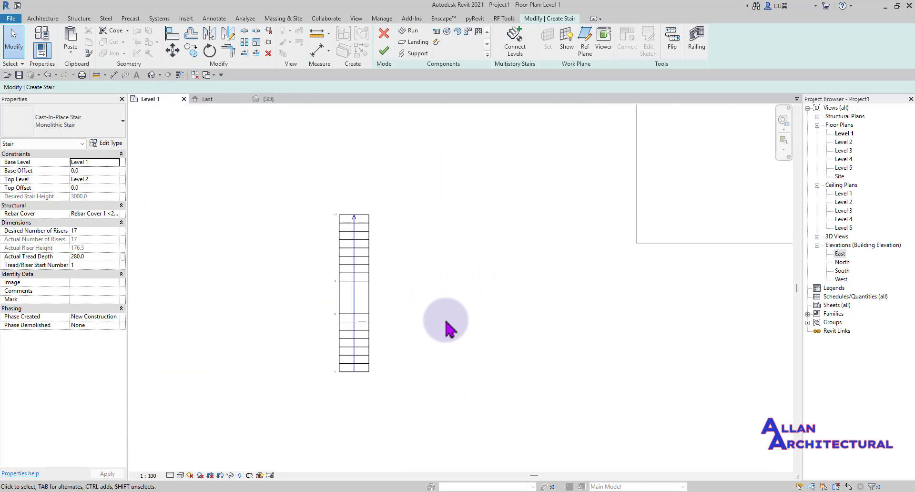
- Sketch a separate 8-riser straight run right of the stair, level with its bottom
{"action": "left_click", "coordinate": [436, 34]}
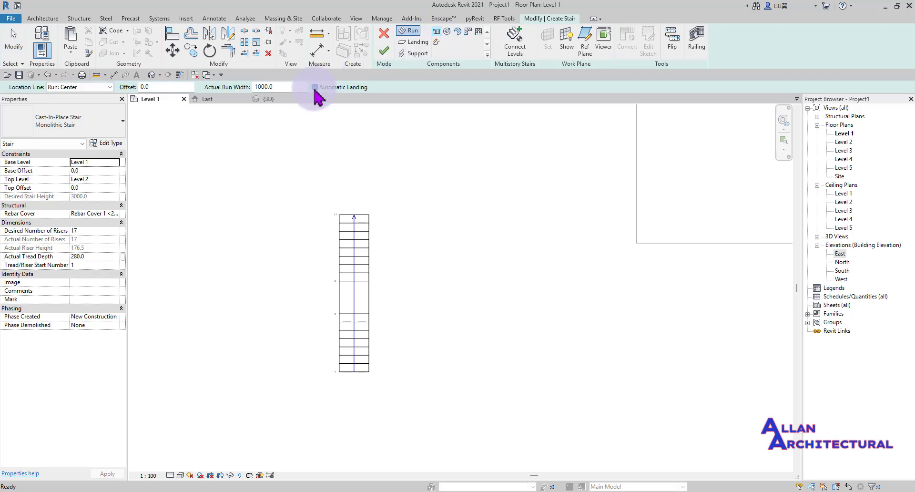
{"action": "scroll", "coordinate": [439, 375], "scroll_direction": "up", "scroll_amount": 2}
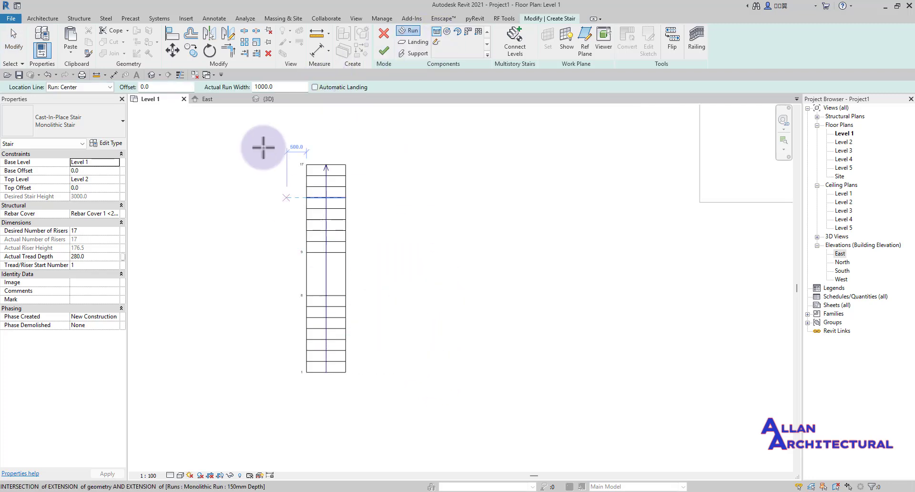
{"action": "left_click", "coordinate": [424, 373]}
{"action": "scroll", "coordinate": [424, 293], "scroll_direction": "up", "scroll_amount": 1}
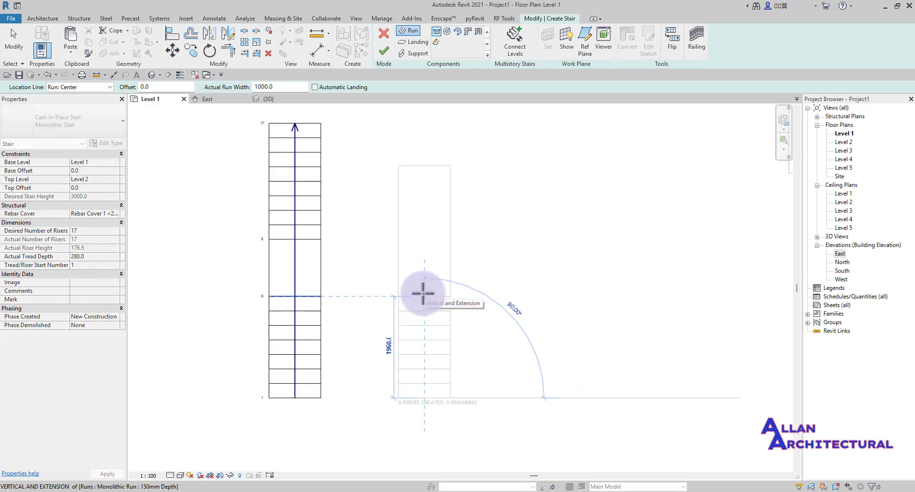
{"action": "left_click", "coordinate": [423, 293]}
{"action": "key", "text": "Escape"}
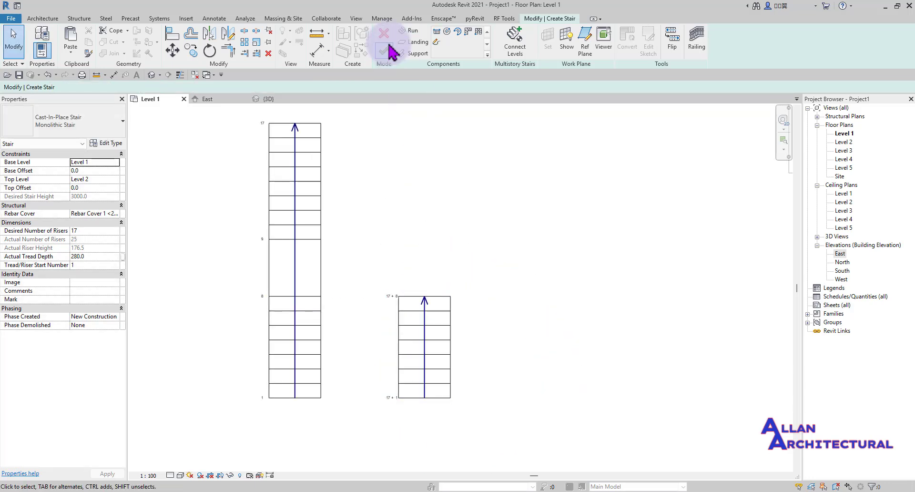
- Start another straight run at the intersection, cancel it, and select the short 8-riser run
{"action": "left_click", "coordinate": [438, 32]}
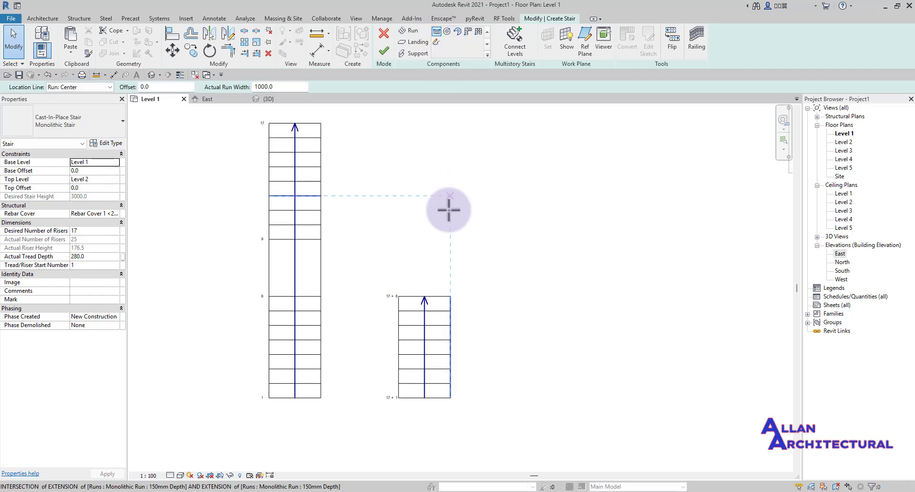
{"action": "left_click", "coordinate": [420, 242]}
{"action": "middle_click_drag", "start_coordinate": [419, 152], "coordinate": [423, 233]}
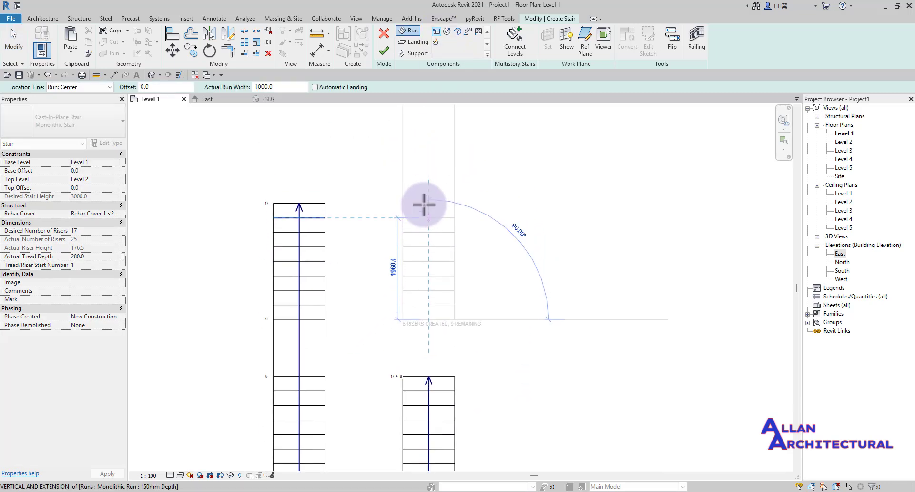
{"action": "scroll", "coordinate": [424, 205], "scroll_direction": "down", "scroll_amount": 1}
{"action": "scroll", "coordinate": [424, 204], "scroll_direction": "down", "scroll_amount": 1}
{"action": "scroll", "coordinate": [423, 206], "scroll_direction": "up", "scroll_amount": 3}
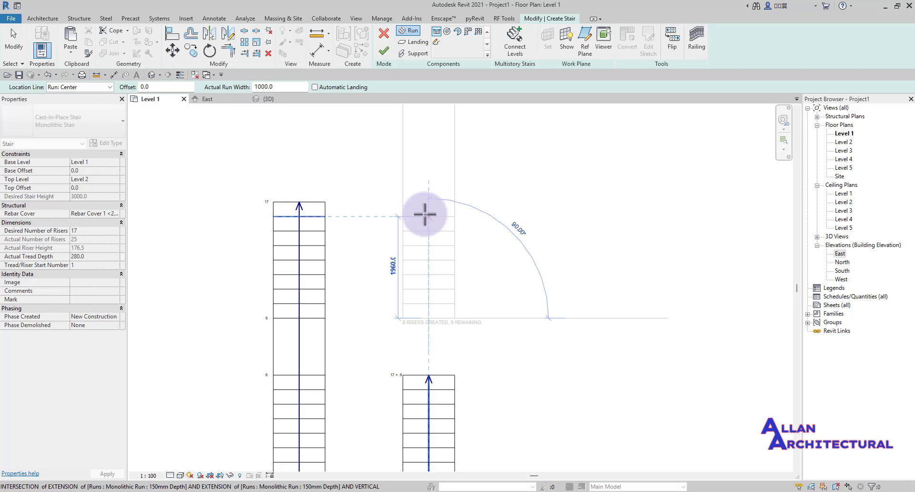
{"action": "key", "text": "Escape"}
{"action": "key", "text": "Escape"}
{"action": "scroll", "coordinate": [425, 214], "scroll_direction": "down", "scroll_amount": 5}
{"action": "scroll", "coordinate": [434, 315], "scroll_direction": "up", "scroll_amount": 1}
{"action": "left_click", "coordinate": [435, 338]}
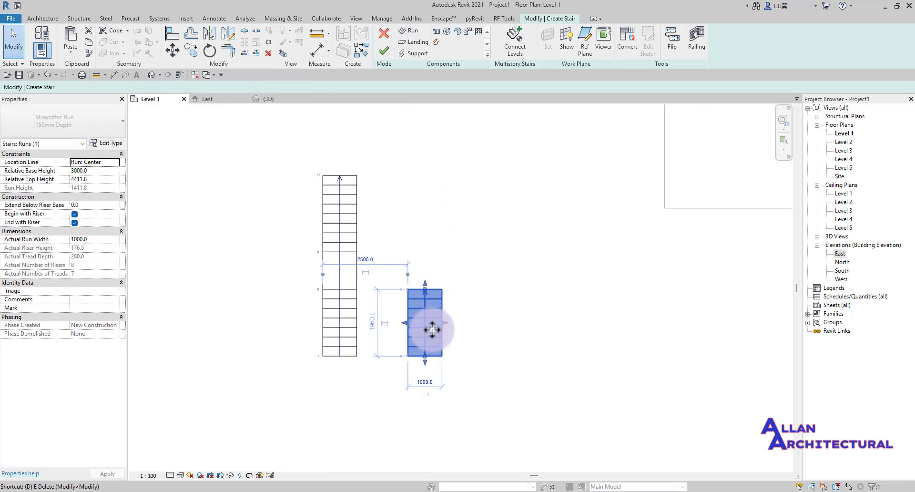
- Delete the short run, then sketch a trial 8-riser run below the stair
{"action": "key", "text": "e"}
{"action": "left_click", "coordinate": [438, 33]}
{"action": "scroll", "coordinate": [399, 322], "scroll_direction": "down", "scroll_amount": 4}
{"action": "middle_click_drag", "start_coordinate": [437, 338], "coordinate": [389, 236]}
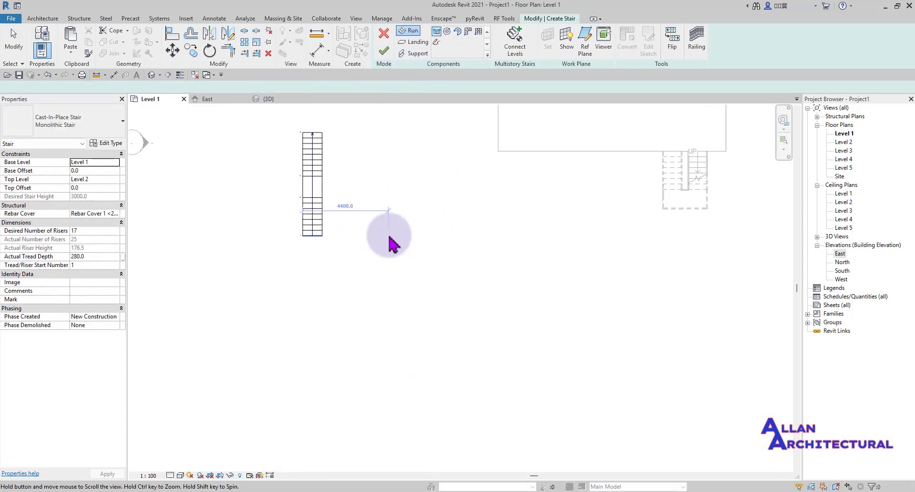
{"action": "scroll", "coordinate": [323, 362], "scroll_direction": "up", "scroll_amount": 2}
{"action": "left_click", "coordinate": [305, 379]}
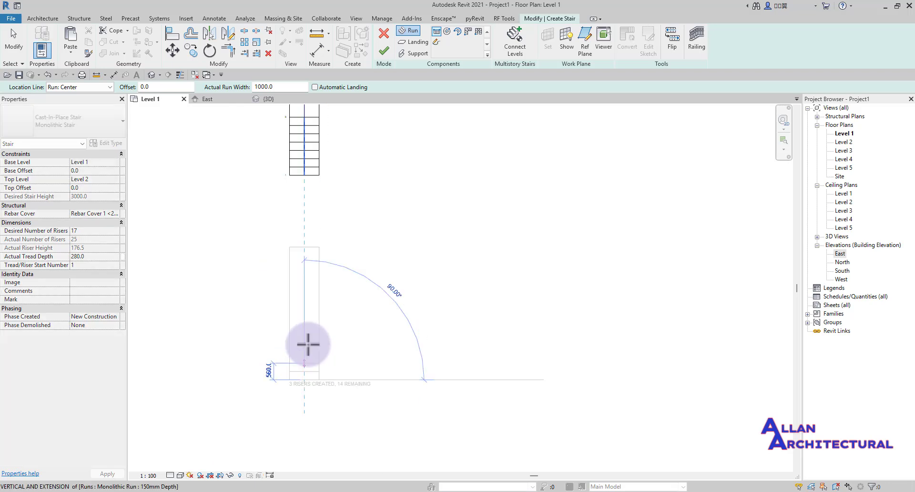
{"action": "scroll", "coordinate": [304, 323], "scroll_direction": "up", "scroll_amount": 2}
{"action": "left_click", "coordinate": [303, 324]}
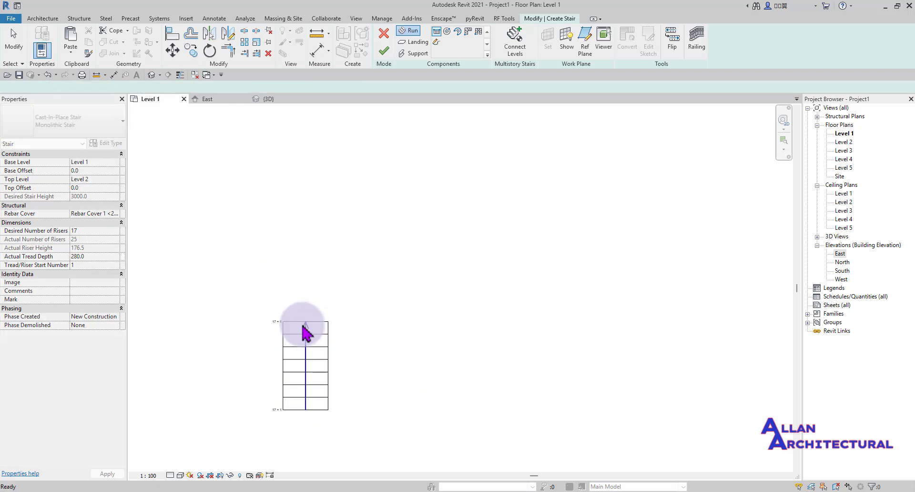
{"action": "key", "text": "Escape"}
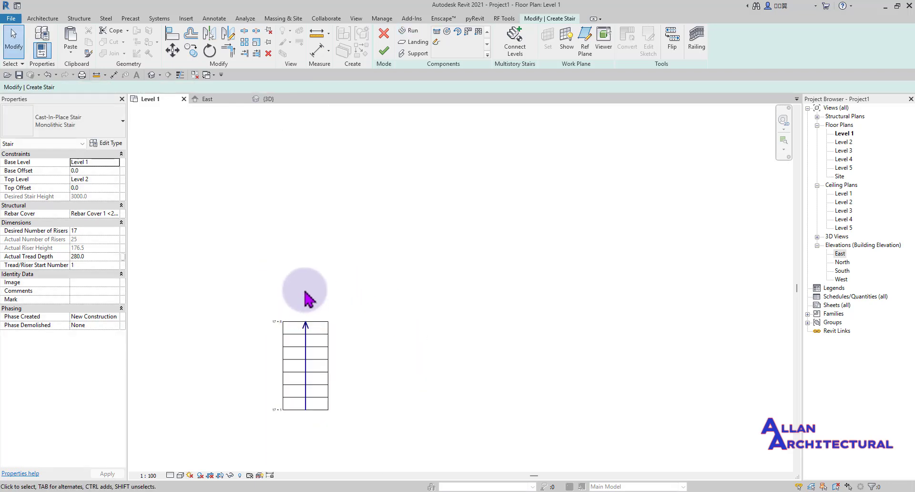
- Start another straight run above the short run, then cancel it unfinished
{"action": "left_click", "coordinate": [435, 35]}
{"action": "left_click", "coordinate": [304, 280]}
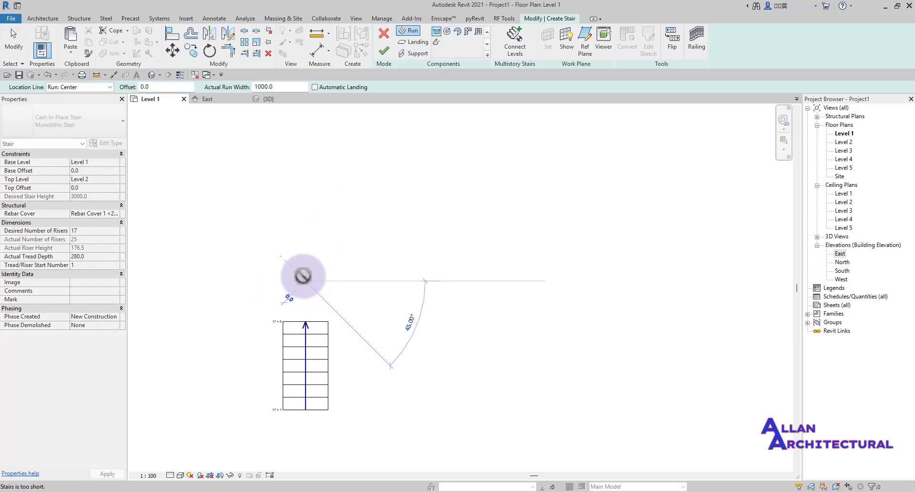
{"action": "scroll", "coordinate": [305, 208], "scroll_direction": "down", "scroll_amount": 2}
{"action": "scroll", "coordinate": [310, 199], "scroll_direction": "up", "scroll_amount": 3}
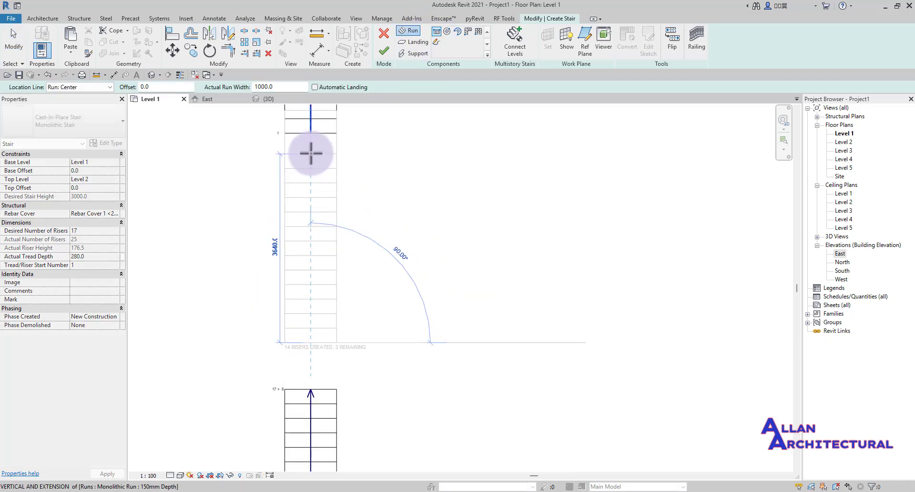
{"action": "scroll", "coordinate": [310, 236], "scroll_direction": "down", "scroll_amount": 4}
{"action": "middle_click_drag", "start_coordinate": [311, 237], "coordinate": [318, 325]}
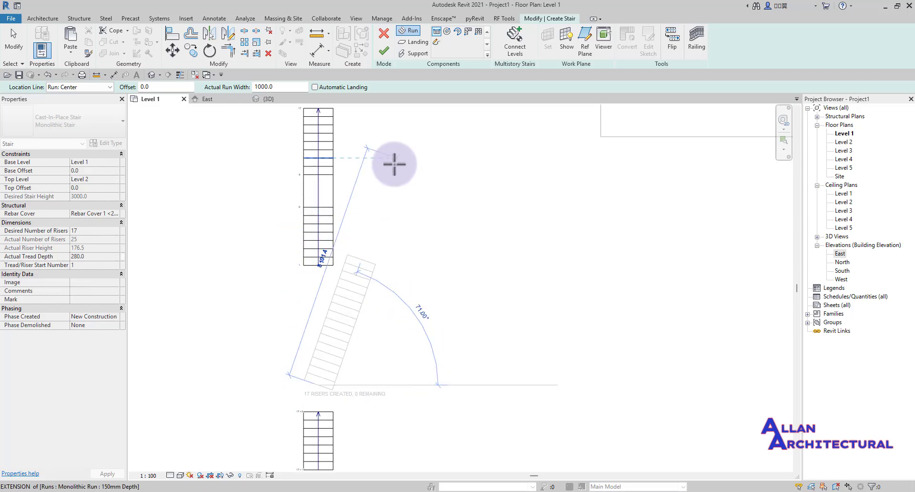
{"action": "key", "text": "Escape"}
- Begin a run beside the short run, then cancel the run preview
{"action": "scroll", "coordinate": [396, 185], "scroll_direction": "down", "scroll_amount": 1}
{"action": "scroll", "coordinate": [344, 356], "scroll_direction": "up", "scroll_amount": 2}
{"action": "middle_click_drag", "start_coordinate": [346, 355], "coordinate": [363, 261]}
{"action": "scroll", "coordinate": [394, 298], "scroll_direction": "up", "scroll_amount": 1}
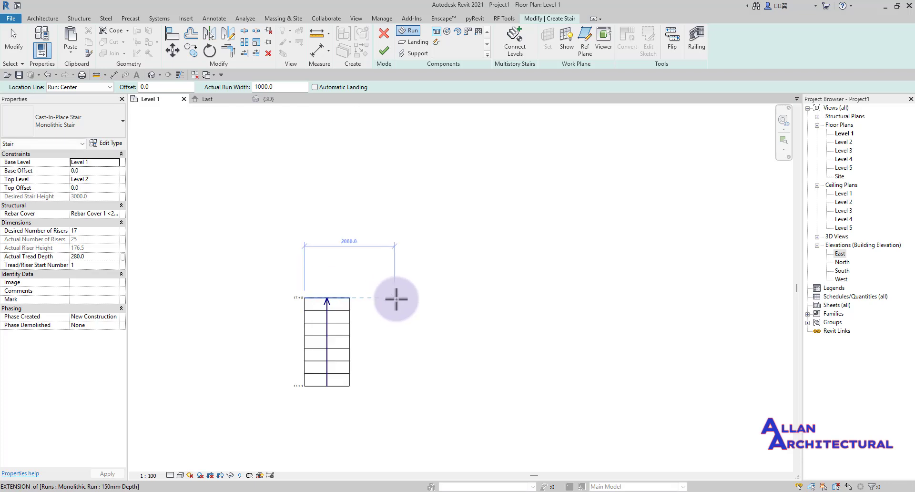
{"action": "left_click", "coordinate": [405, 296]}
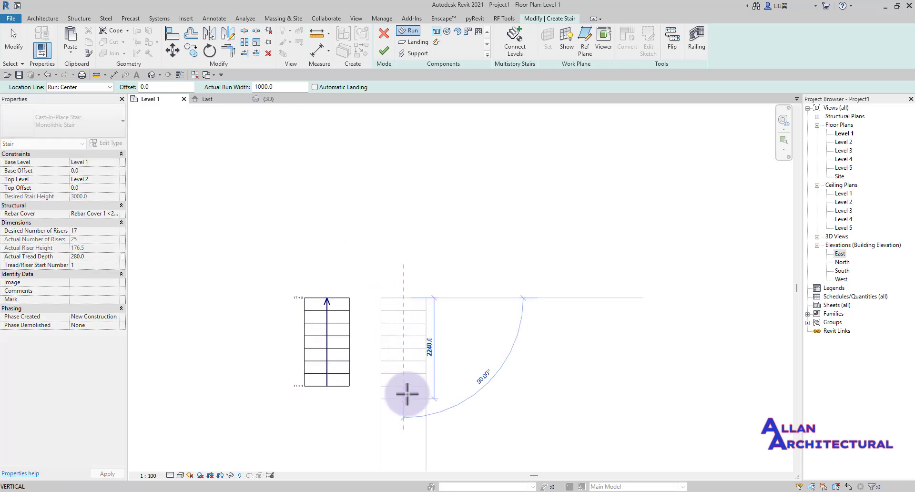
{"action": "middle_click_drag", "start_coordinate": [409, 395], "coordinate": [421, 244]}
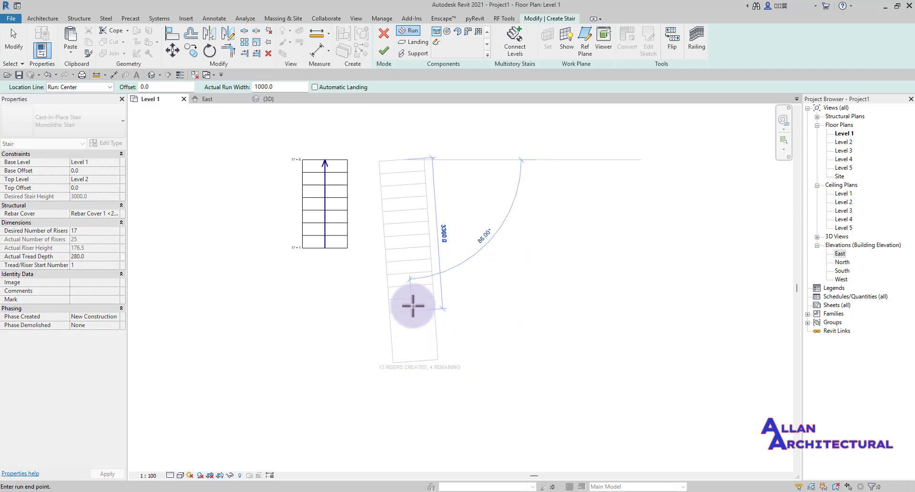
{"action": "key", "text": "Escape"}
{"action": "key", "text": "Escape"}
- Locate the lower short stair run and delete it
{"action": "scroll", "coordinate": [376, 257], "scroll_direction": "down", "scroll_amount": 2}
{"action": "scroll", "coordinate": [340, 199], "scroll_direction": "up", "scroll_amount": 3}
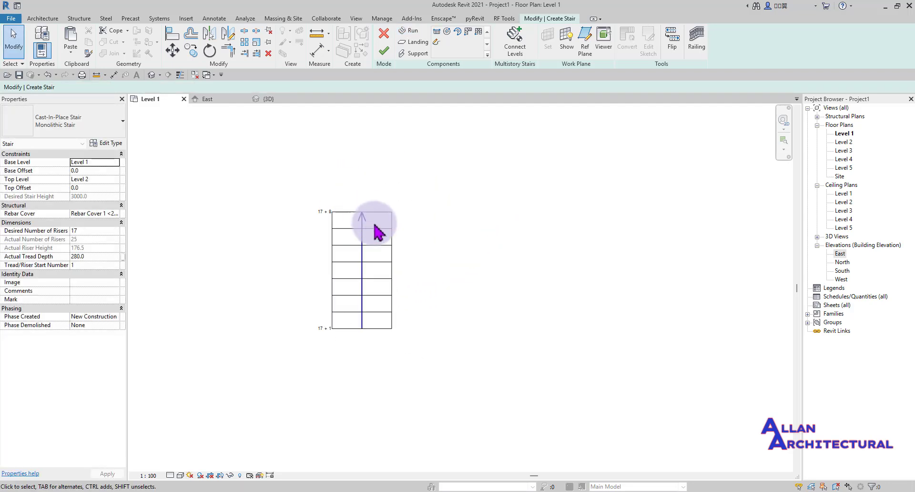
{"action": "scroll", "coordinate": [374, 221], "scroll_direction": "down", "scroll_amount": 3}
{"action": "middle_click_drag", "start_coordinate": [295, 175], "coordinate": [319, 228]}
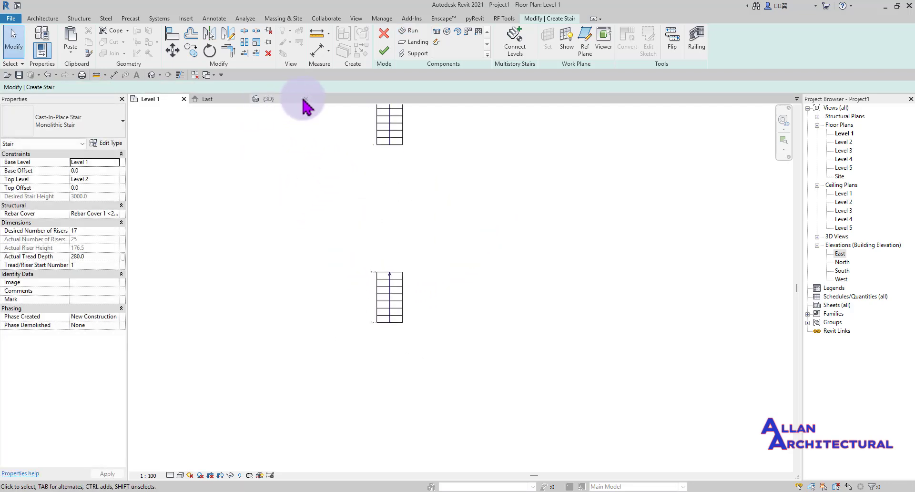
{"action": "middle_click_drag", "start_coordinate": [379, 294], "coordinate": [355, 347]}
{"action": "scroll", "coordinate": [363, 265], "scroll_direction": "down", "scroll_amount": 4}
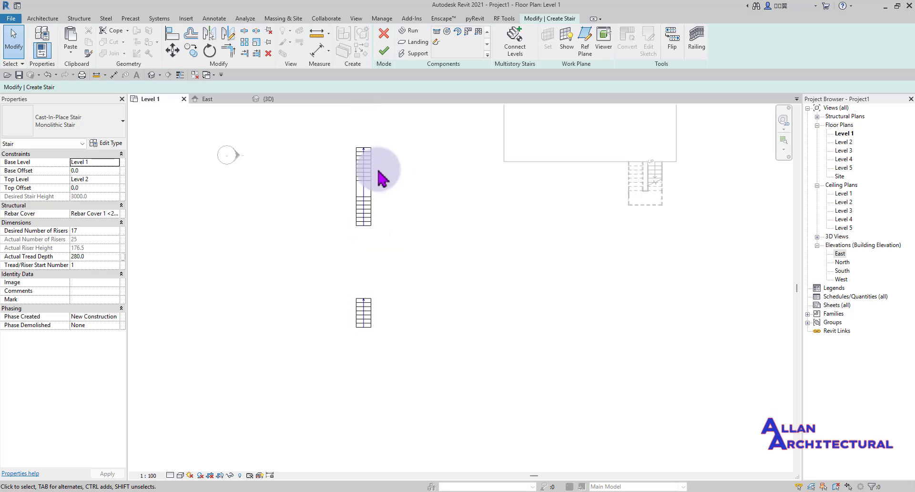
{"action": "scroll", "coordinate": [363, 197], "scroll_direction": "up", "scroll_amount": 3}
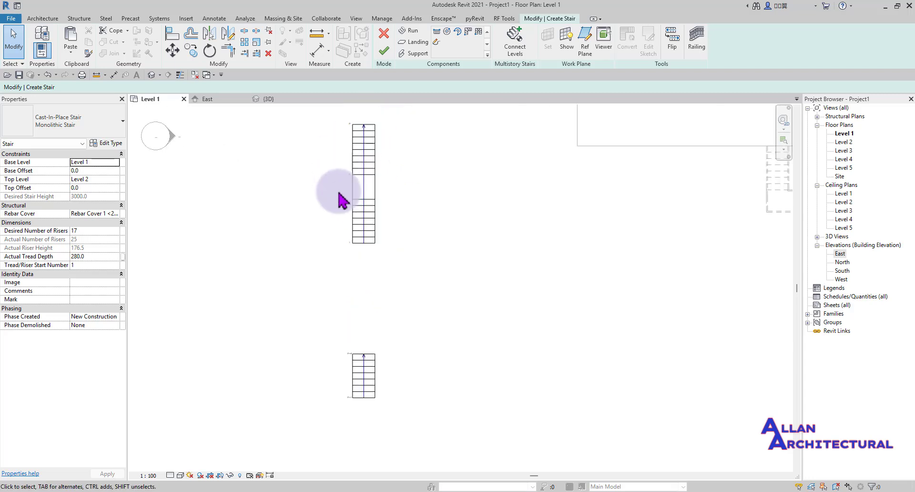
{"action": "scroll", "coordinate": [343, 210], "scroll_direction": "down", "scroll_amount": 2}
{"action": "scroll", "coordinate": [353, 323], "scroll_direction": "up", "scroll_amount": 1}
{"action": "left_click", "coordinate": [356, 294]}
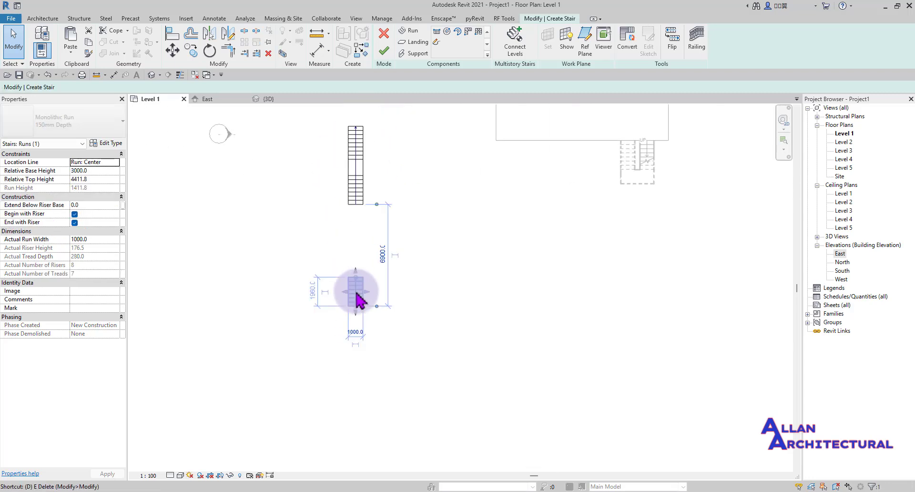
{"action": "key", "text": "Delete"}
- Enable Automatic Landing on the Options Bar for straight runs, then leave run placement
{"action": "left_click", "coordinate": [435, 32]}
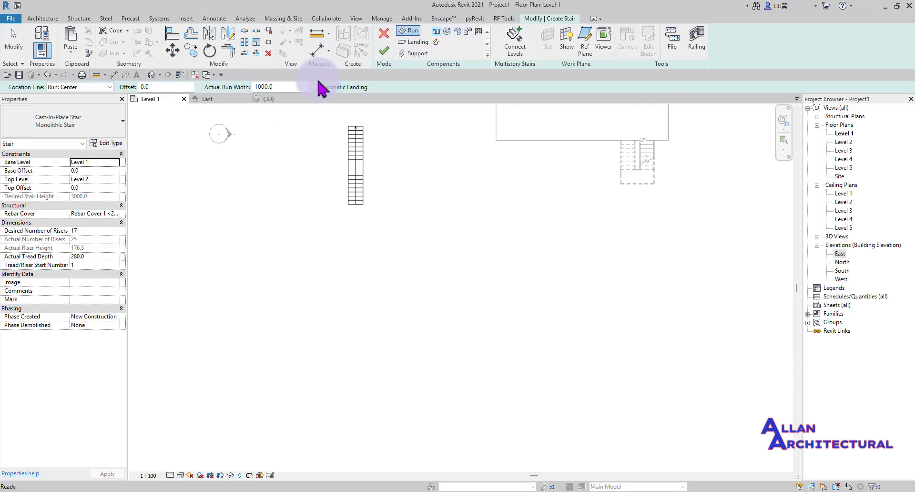
{"action": "left_click", "coordinate": [314, 90]}
{"action": "scroll", "coordinate": [347, 199], "scroll_direction": "up", "scroll_amount": 3}
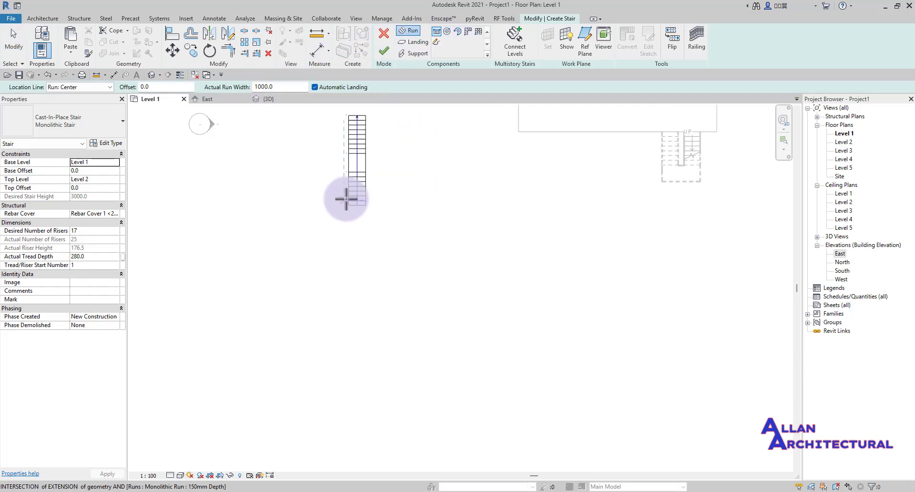
{"action": "scroll", "coordinate": [416, 182], "scroll_direction": "down", "scroll_amount": 3}
{"action": "middle_click_drag", "start_coordinate": [417, 182], "coordinate": [342, 283]}
{"action": "scroll", "coordinate": [330, 229], "scroll_direction": "up", "scroll_amount": 2}
{"action": "scroll", "coordinate": [357, 240], "scroll_direction": "down", "scroll_amount": 2}
{"action": "scroll", "coordinate": [328, 276], "scroll_direction": "up", "scroll_amount": 1}
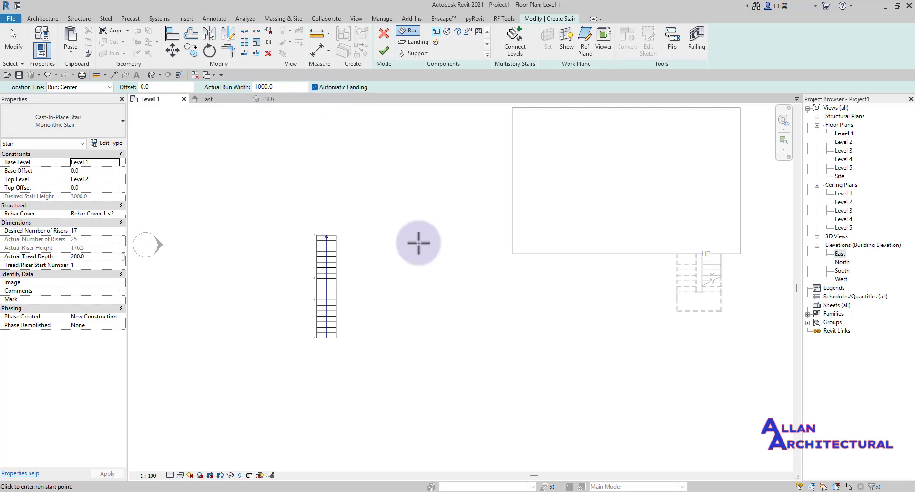
{"action": "scroll", "coordinate": [307, 269], "scroll_direction": "down", "scroll_amount": 1}
{"action": "scroll", "coordinate": [353, 317], "scroll_direction": "down", "scroll_amount": 2}
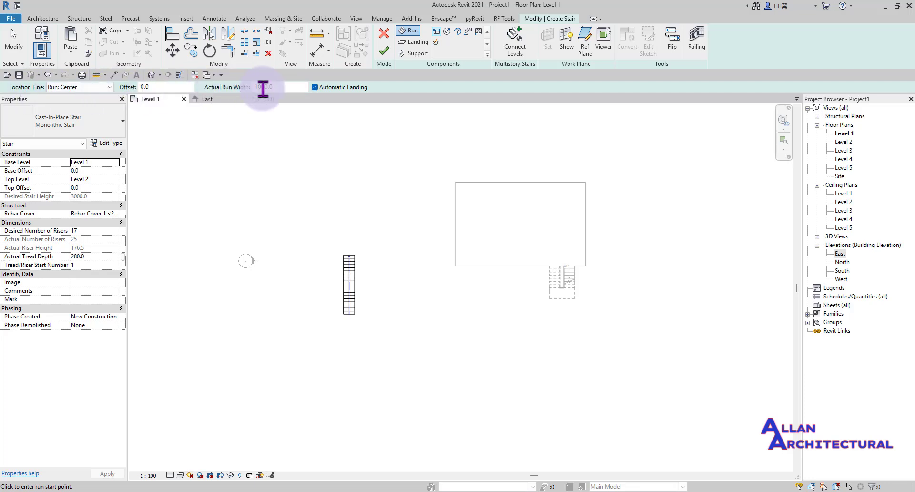
{"action": "scroll", "coordinate": [350, 363], "scroll_direction": "up", "scroll_amount": 5}
{"action": "key", "text": "Escape"}
{"action": "middle_click_drag", "start_coordinate": [327, 153], "coordinate": [327, 248]}
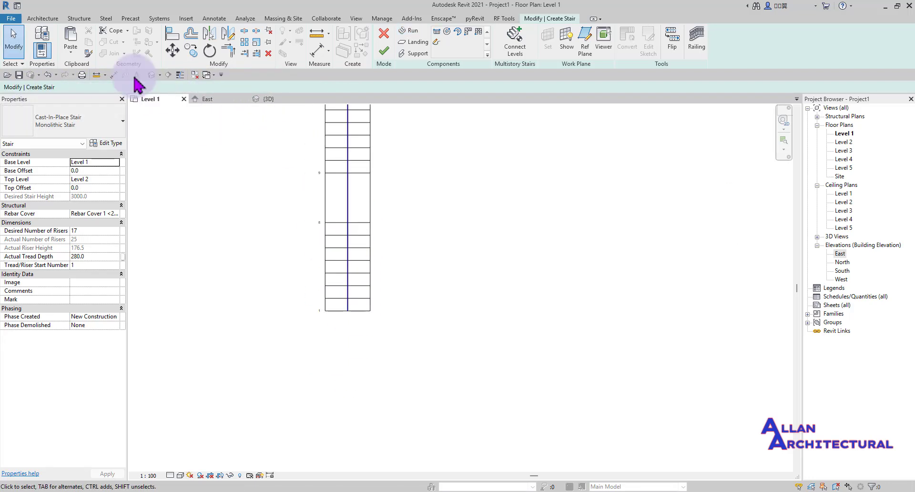
- Place an aligned dimension across both stair edges, showing the 1000 mm run width
{"action": "left_click", "coordinate": [112, 75]}
{"action": "scroll", "coordinate": [364, 339], "scroll_direction": "up", "scroll_amount": 2}
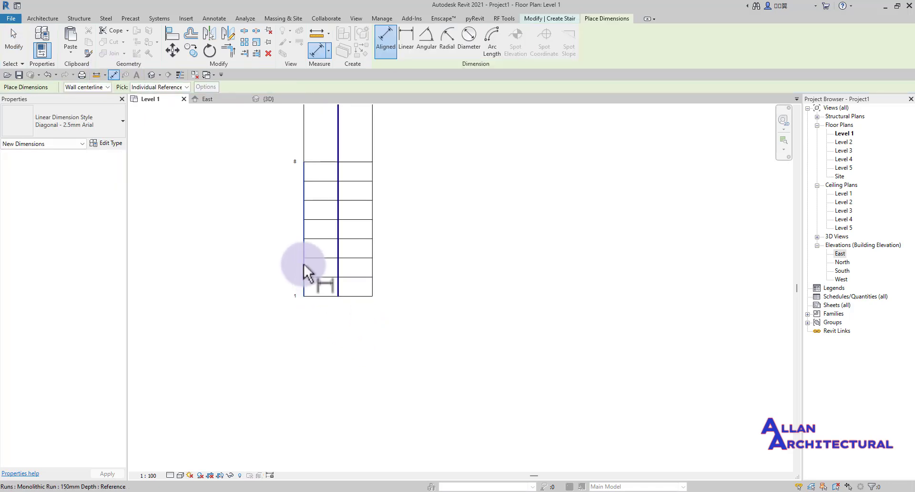
{"action": "left_click", "coordinate": [304, 264]}
{"action": "left_click", "coordinate": [373, 262]}
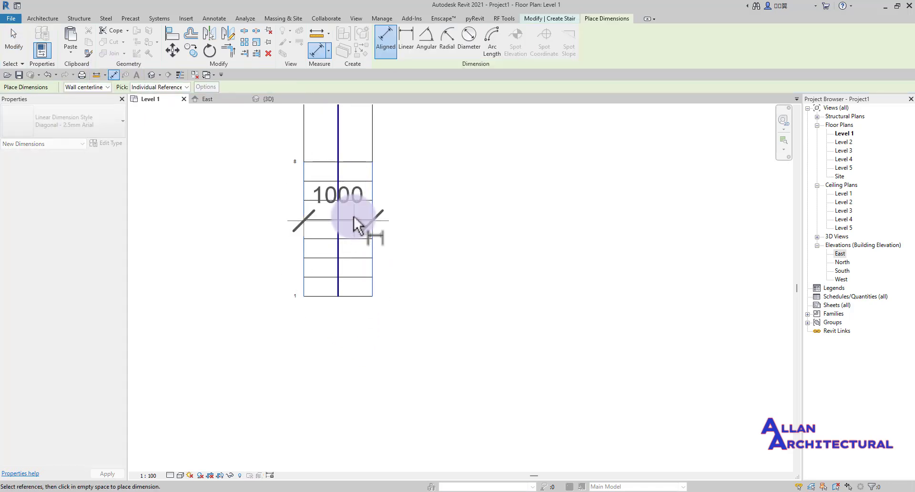
{"action": "scroll", "coordinate": [354, 216], "scroll_direction": "down", "scroll_amount": 3}
{"action": "middle_click_drag", "start_coordinate": [353, 216], "coordinate": [369, 383]}
{"action": "scroll", "coordinate": [369, 380], "scroll_direction": "down", "scroll_amount": 1}
{"action": "scroll", "coordinate": [364, 209], "scroll_direction": "up", "scroll_amount": 5}
{"action": "scroll", "coordinate": [380, 164], "scroll_direction": "down", "scroll_amount": 1}
{"action": "middle_click_drag", "start_coordinate": [382, 203], "coordinate": [395, 313]}
{"action": "scroll", "coordinate": [397, 227], "scroll_direction": "up", "scroll_amount": 2}
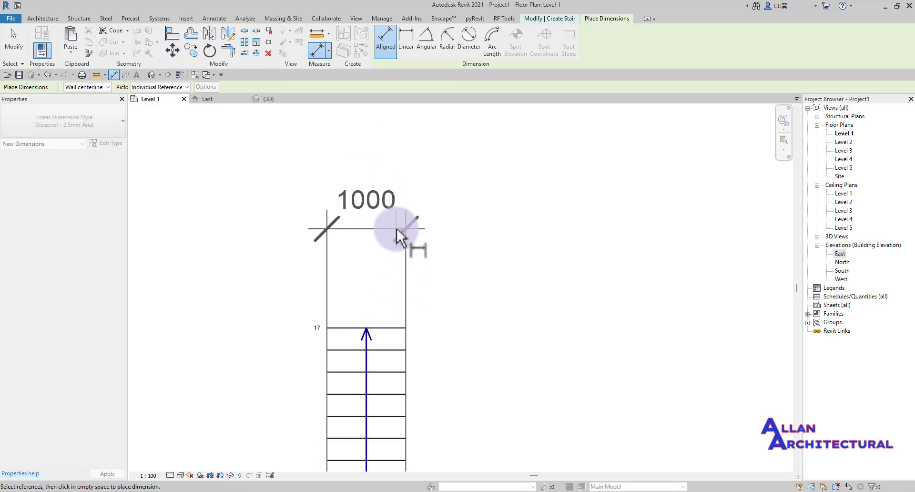
{"action": "left_click", "coordinate": [485, 228]}
{"action": "key", "text": "Escape"}
{"action": "key", "text": "Escape"}
- Delete the 1000 width dimension so no dimension remains on the stair
{"action": "scroll", "coordinate": [369, 206], "scroll_direction": "up", "scroll_amount": 2}
{"action": "scroll", "coordinate": [371, 216], "scroll_direction": "down", "scroll_amount": 3}
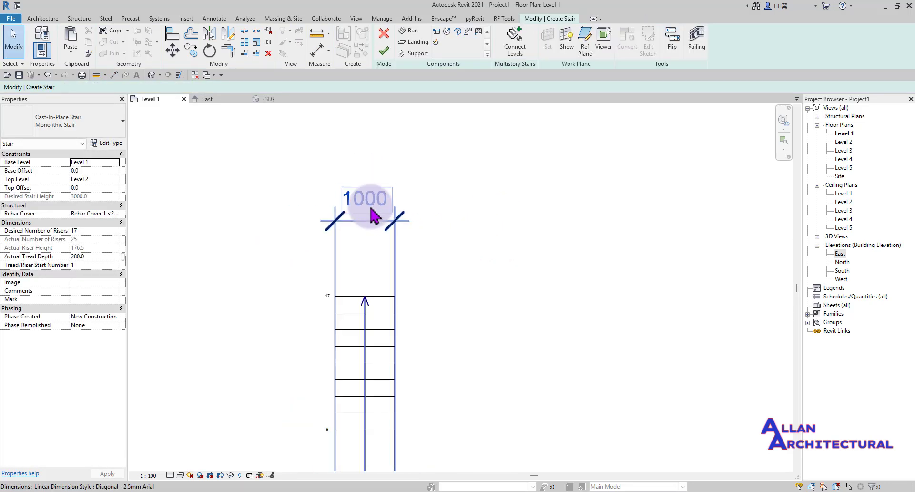
{"action": "scroll", "coordinate": [370, 215], "scroll_direction": "up", "scroll_amount": 3}
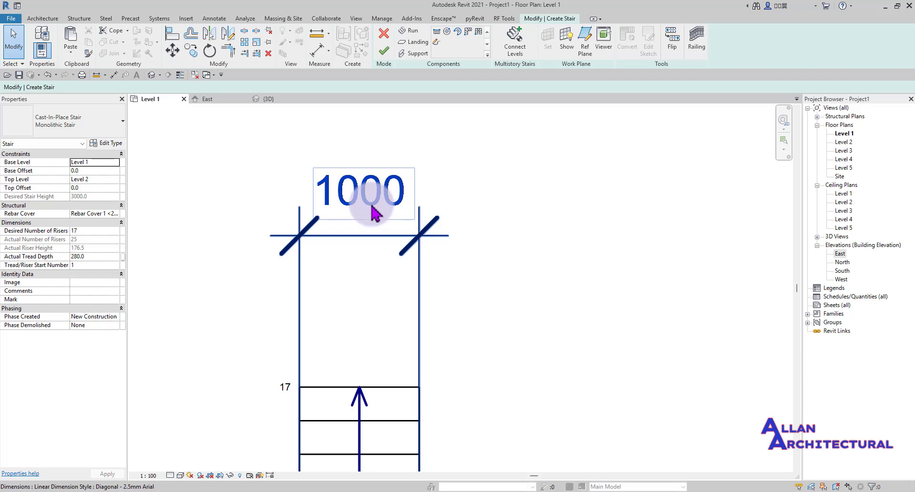
{"action": "scroll", "coordinate": [375, 214], "scroll_direction": "down", "scroll_amount": 3}
{"action": "scroll", "coordinate": [392, 210], "scroll_direction": "up", "scroll_amount": 2}
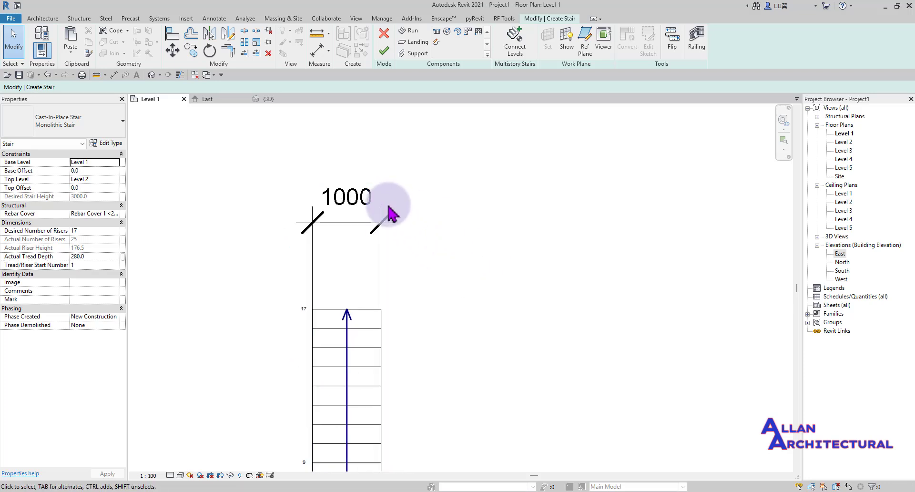
{"action": "scroll", "coordinate": [359, 200], "scroll_direction": "up", "scroll_amount": 3}
{"action": "scroll", "coordinate": [327, 208], "scroll_direction": "down", "scroll_amount": 3}
{"action": "middle_click_drag", "start_coordinate": [358, 244], "coordinate": [333, 200]}
{"action": "left_click", "coordinate": [338, 229]}
{"action": "key", "text": "Delete"}
{"action": "scroll", "coordinate": [340, 226], "scroll_direction": "down", "scroll_amount": 1}
{"action": "scroll", "coordinate": [292, 175], "scroll_direction": "down", "scroll_amount": 1}
{"action": "scroll", "coordinate": [300, 174], "scroll_direction": "down", "scroll_amount": 1}
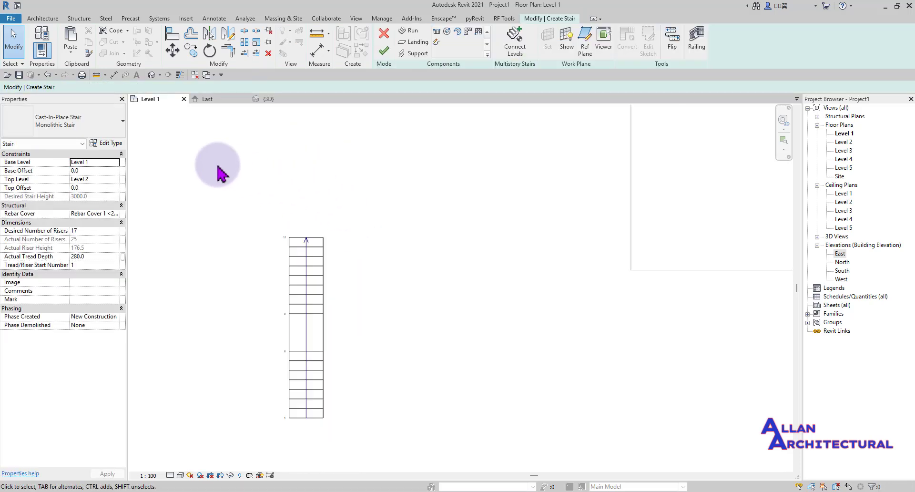
{"action": "scroll", "coordinate": [323, 362], "scroll_direction": "up", "scroll_amount": 4}
{"action": "scroll", "coordinate": [333, 286], "scroll_direction": "down", "scroll_amount": 2}
{"action": "middle_click_drag", "start_coordinate": [321, 310], "coordinate": [328, 309]}
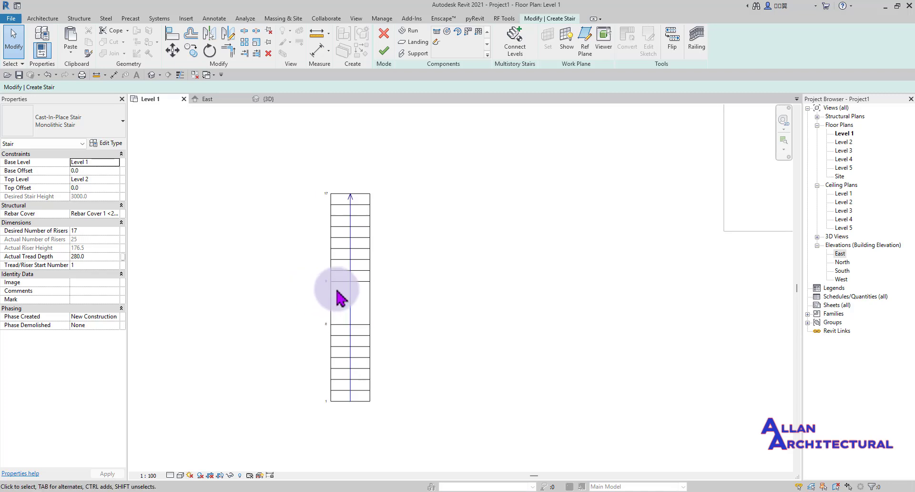
{"action": "scroll", "coordinate": [341, 289], "scroll_direction": "up", "scroll_amount": 2}
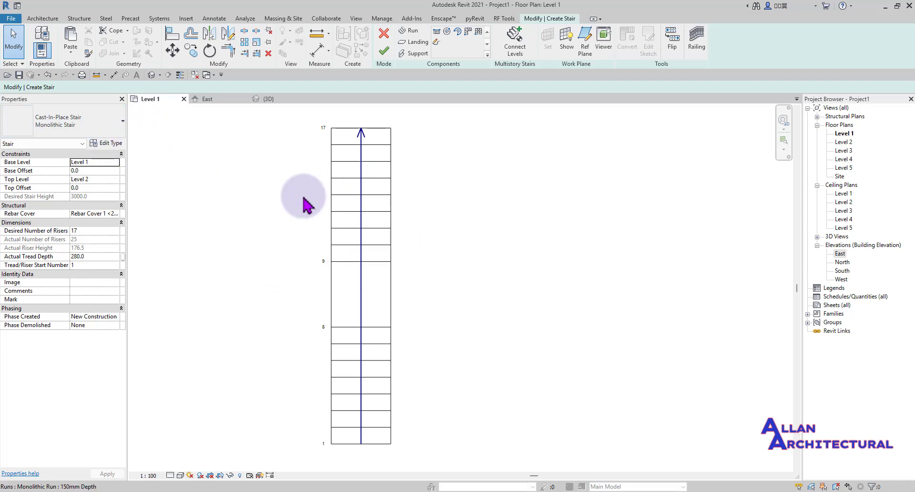
{"action": "mouse_move", "coordinate": [244, 214]}
{"action": "middle_mouse_down"}
{"action": "mouse_move", "coordinate": [252, 246]}
{"action": "mouse_move", "coordinate": [256, 223]}
{"action": "middle_mouse_up"}
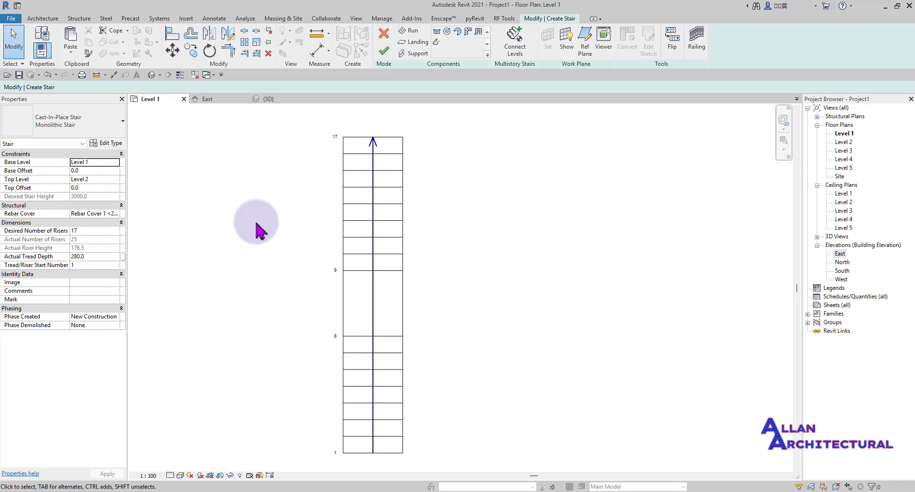
- Review the Monolithic Stair's riser, tread and run-width rules in Type Properties, closing unchanged
{"action": "left_click", "coordinate": [108, 144]}
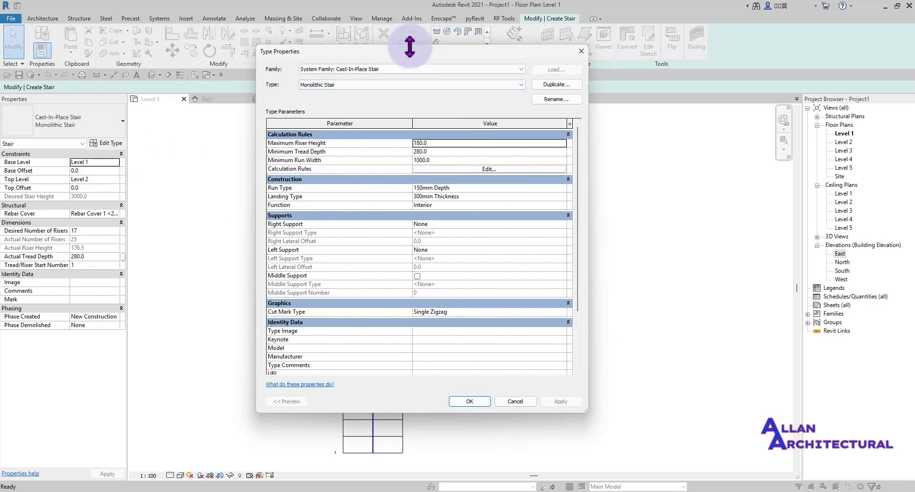
{"action": "left_click_drag", "start_coordinate": [413, 54], "coordinate": [412, 59]}
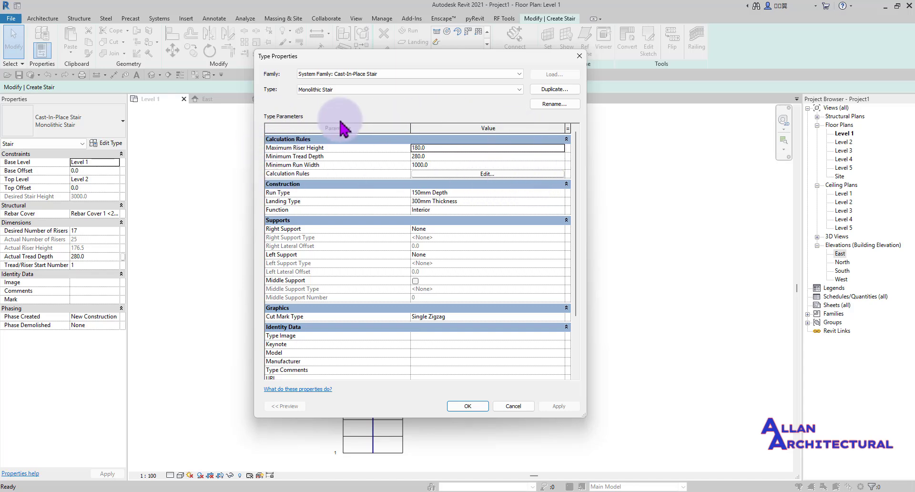
{"action": "left_click", "coordinate": [579, 56]}
{"action": "scroll", "coordinate": [453, 245], "scroll_direction": "down", "scroll_amount": 3}
{"action": "scroll", "coordinate": [431, 198], "scroll_direction": "up", "scroll_amount": 1}
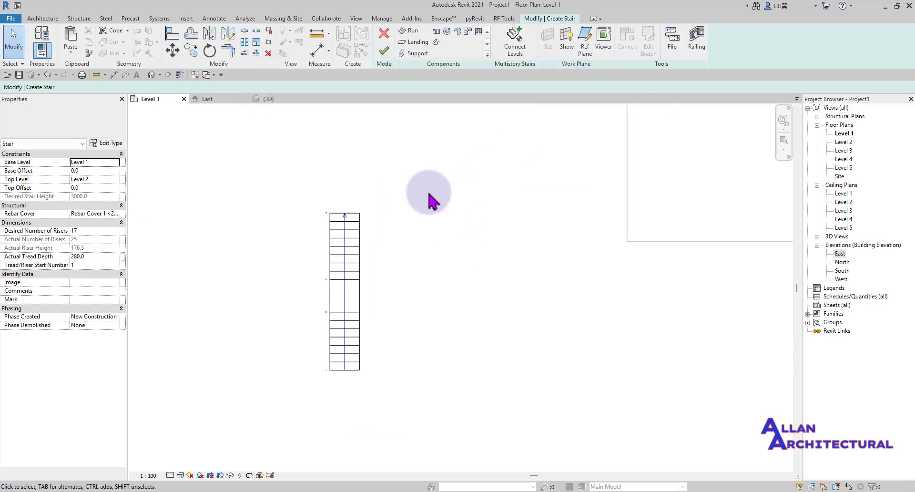
- Finish edit mode to create the 17-riser straight Monolithic Stair
{"action": "left_click", "coordinate": [386, 51]}
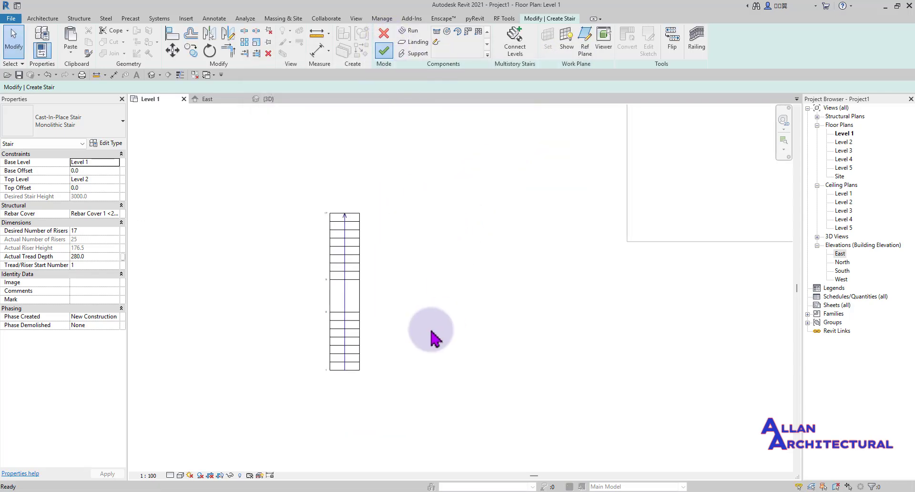
{"action": "scroll", "coordinate": [422, 337], "scroll_direction": "down", "scroll_amount": 2}
{"action": "scroll", "coordinate": [370, 348], "scroll_direction": "up", "scroll_amount": 3}
{"action": "scroll", "coordinate": [515, 321], "scroll_direction": "down", "scroll_amount": 2}
{"action": "mouse_move", "coordinate": [518, 315]}
{"action": "middle_mouse_down"}
{"action": "mouse_move", "coordinate": [498, 321]}
{"action": "mouse_move", "coordinate": [416, 260]}
{"action": "mouse_move", "coordinate": [414, 237]}
{"action": "middle_mouse_up"}
{"action": "scroll", "coordinate": [414, 238], "scroll_direction": "down", "scroll_amount": 2}
{"action": "scroll", "coordinate": [377, 212], "scroll_direction": "up", "scroll_amount": 1}
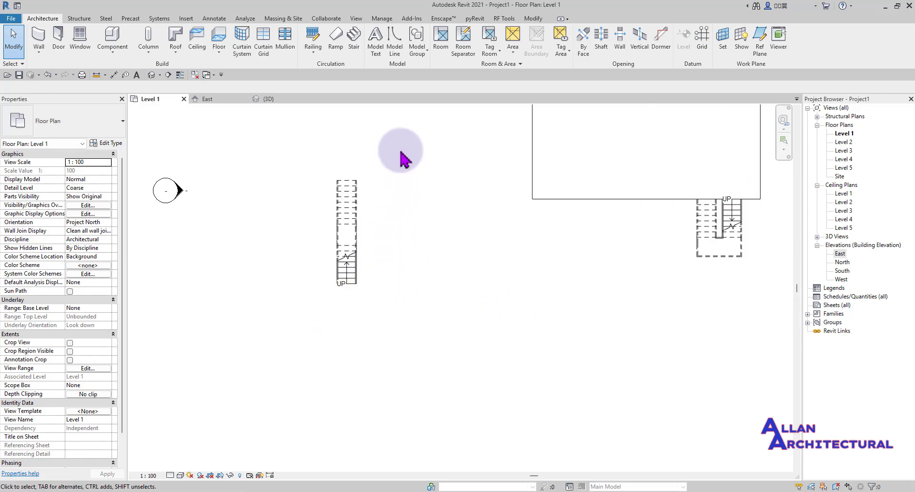
- Window-select the stair and its railings and move them further down the plan
{"action": "left_click_drag", "start_coordinate": [400, 152], "coordinate": [343, 265]}
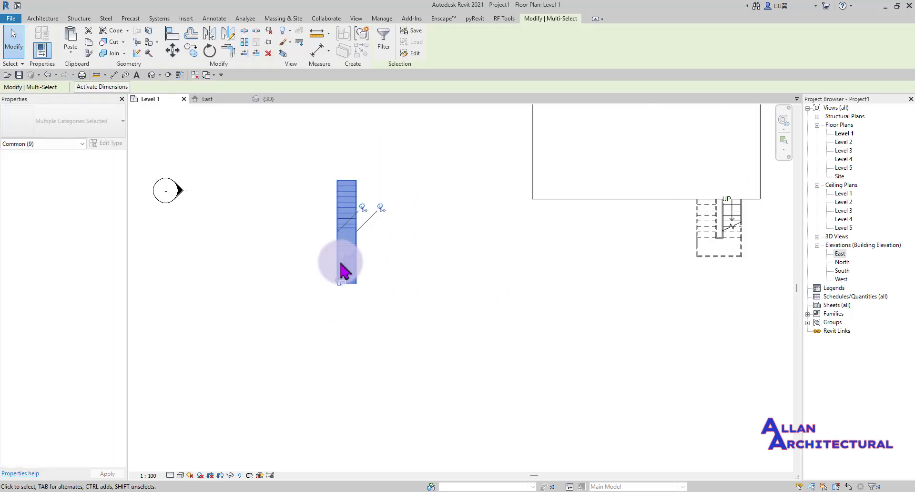
{"action": "left_click", "coordinate": [174, 51]}
{"action": "left_click", "coordinate": [267, 266]}
{"action": "middle_click_drag", "start_coordinate": [292, 358], "coordinate": [288, 270]}
{"action": "scroll", "coordinate": [289, 329], "scroll_direction": "up", "scroll_amount": 1}
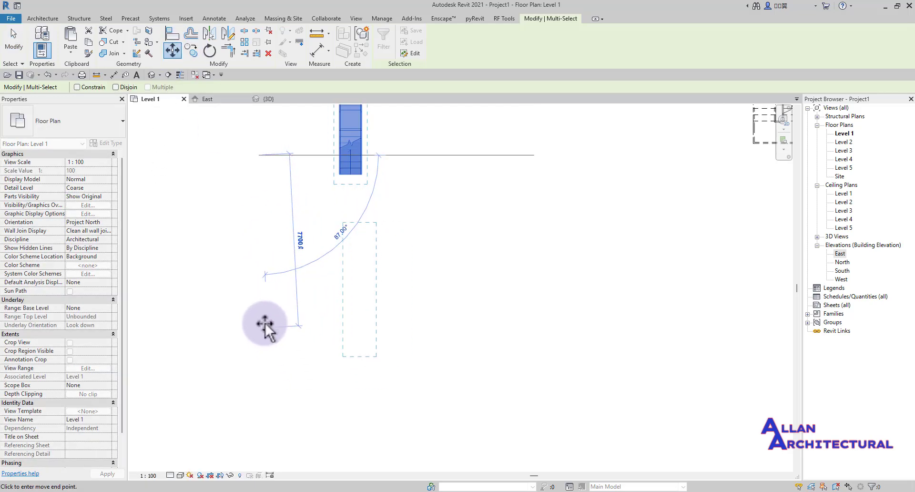
{"action": "left_click", "coordinate": [255, 313]}
{"action": "left_click", "coordinate": [419, 238]}
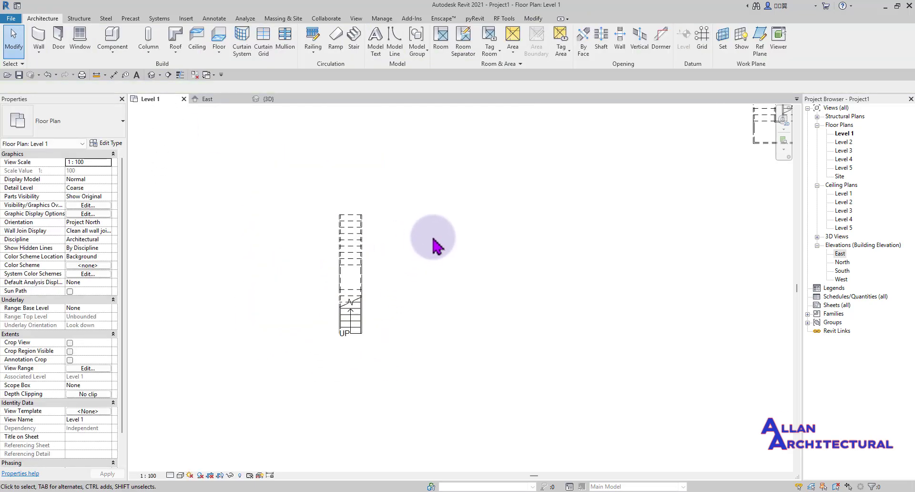
{"action": "scroll", "coordinate": [434, 241], "scroll_direction": "down", "scroll_amount": 1}
{"action": "middle_click_drag", "start_coordinate": [453, 221], "coordinate": [421, 222]}
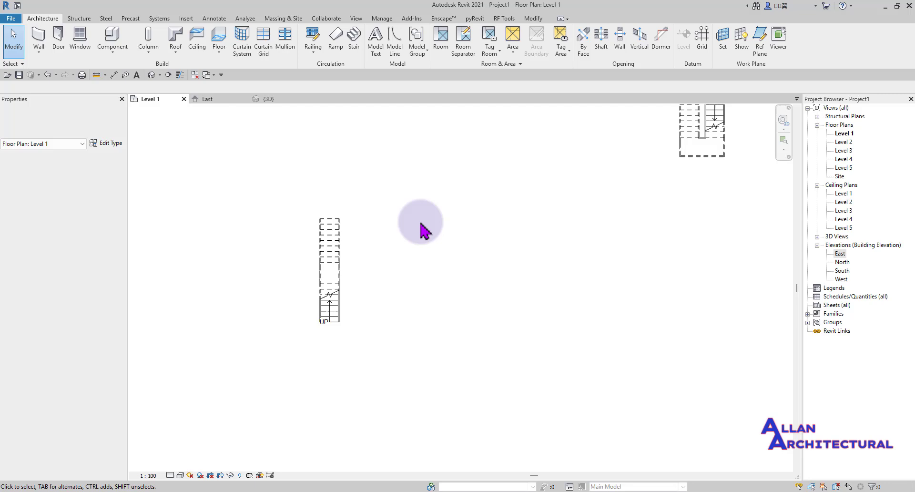
- Sketch a second Monolithic Stair as one 17-riser run beside the first and finish it
{"action": "left_click", "coordinate": [354, 41]}
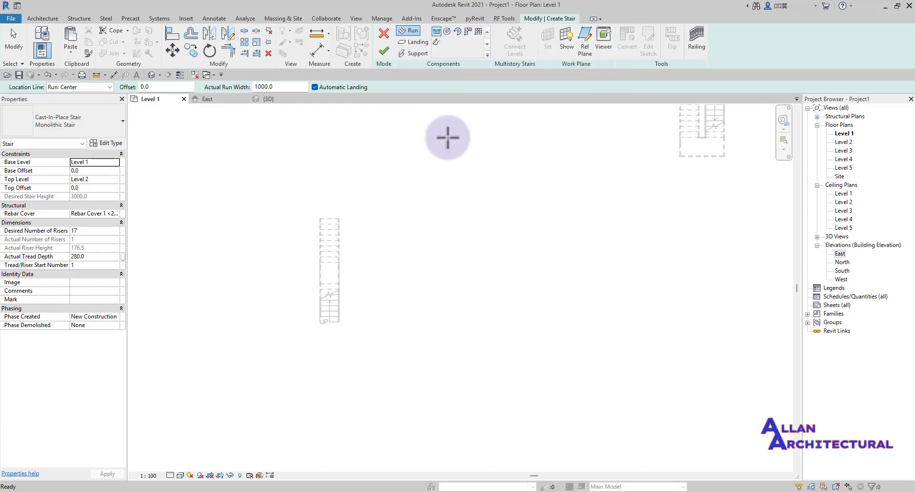
{"action": "left_click", "coordinate": [388, 323]}
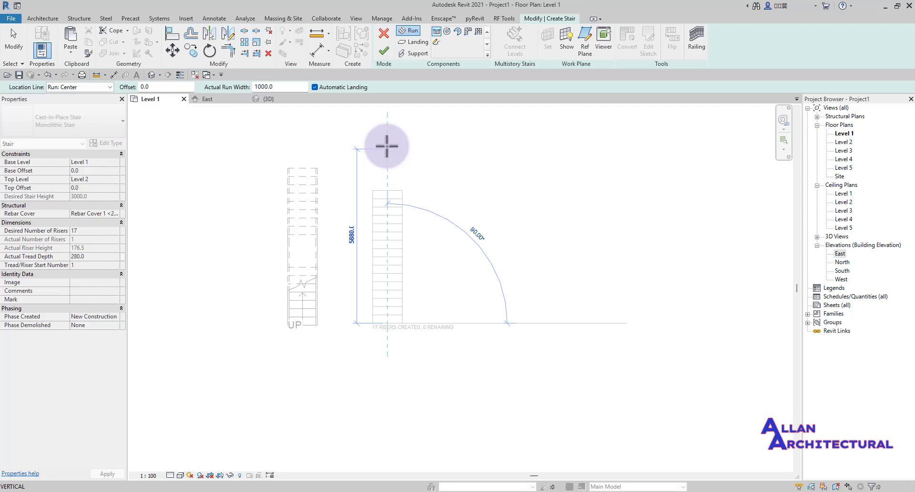
{"action": "left_click", "coordinate": [387, 146]}
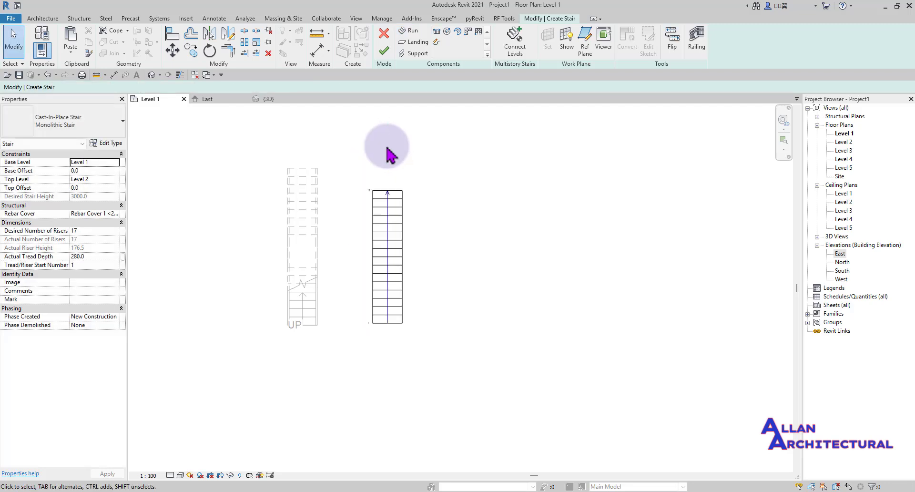
{"action": "left_click", "coordinate": [384, 53]}
{"action": "scroll", "coordinate": [382, 300], "scroll_direction": "up", "scroll_amount": 3}
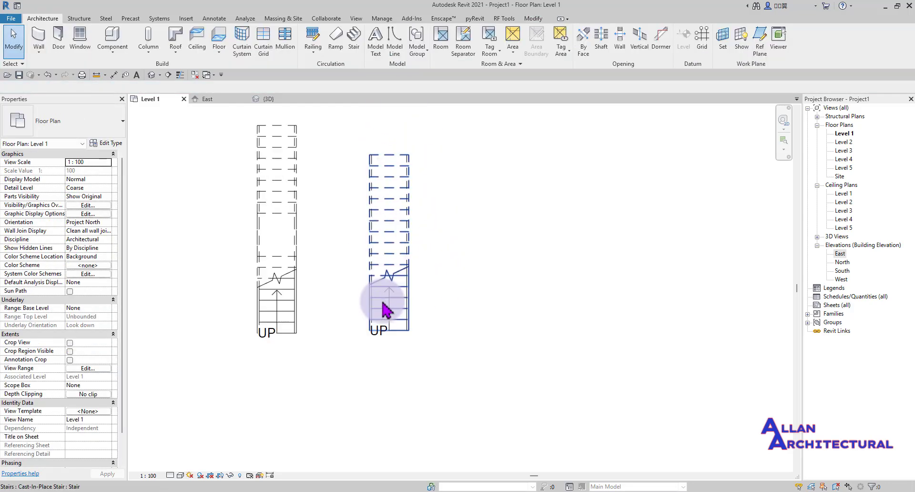
{"action": "scroll", "coordinate": [459, 211], "scroll_direction": "down", "scroll_amount": 2}
{"action": "middle_click_drag", "start_coordinate": [463, 241], "coordinate": [382, 315]}
{"action": "scroll", "coordinate": [355, 352], "scroll_direction": "up", "scroll_amount": 4}
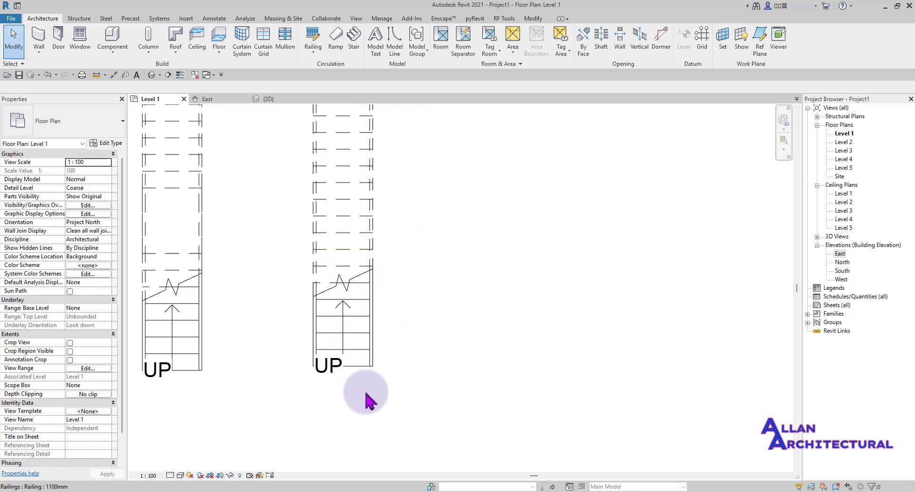
{"action": "scroll", "coordinate": [358, 387], "scroll_direction": "down", "scroll_amount": 5}
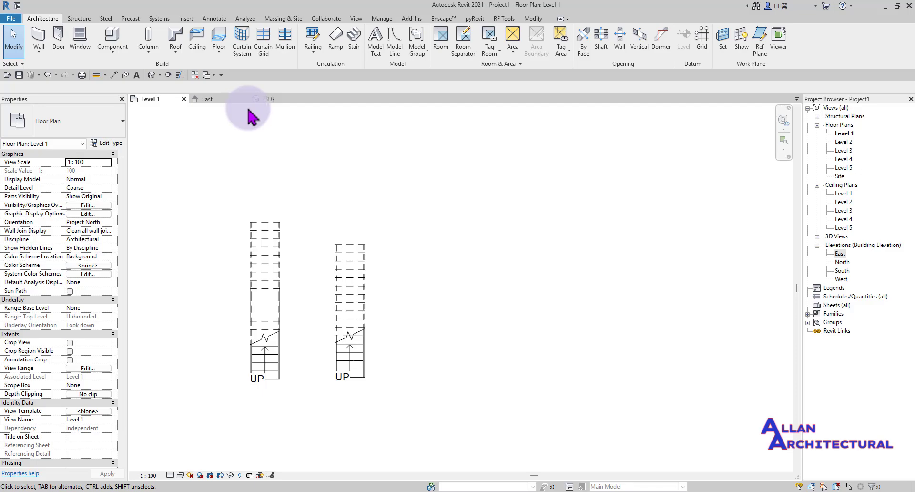
- Inspect the two straight stairs in the 3D view
{"action": "left_click", "coordinate": [269, 101]}
{"action": "scroll", "coordinate": [267, 269], "scroll_direction": "down", "scroll_amount": 3}
{"action": "middle_click_drag", "start_coordinate": [226, 289], "coordinate": [312, 329]}
{"action": "scroll", "coordinate": [219, 310], "scroll_direction": "up", "scroll_amount": 4}
{"action": "scroll", "coordinate": [282, 324], "scroll_direction": "down", "scroll_amount": 3}
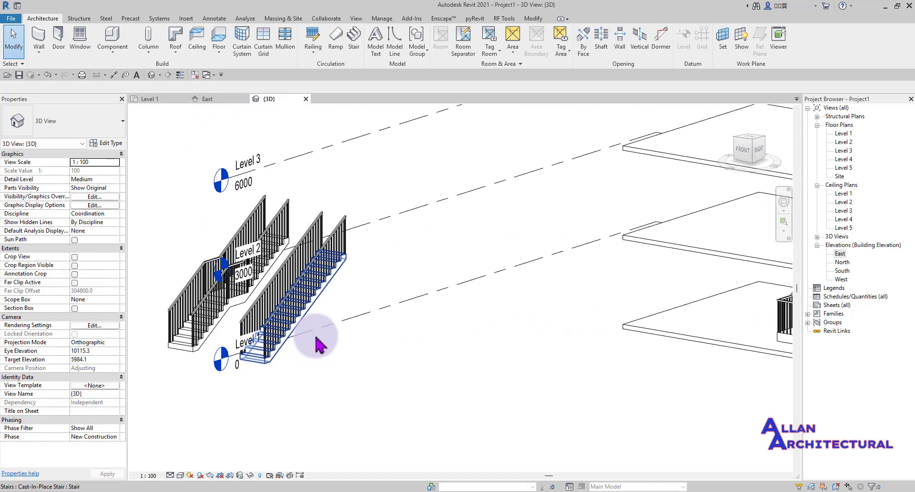
{"action": "scroll", "coordinate": [271, 313], "scroll_direction": "up", "scroll_amount": 5}
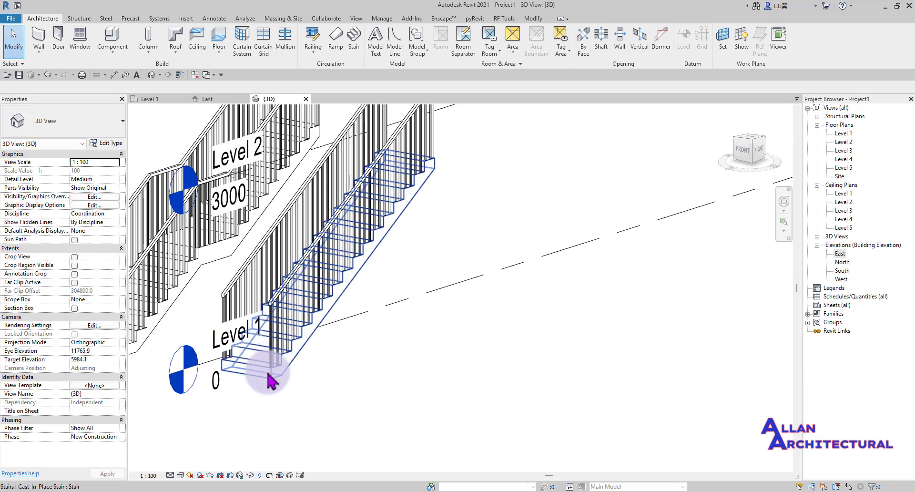
{"action": "scroll", "coordinate": [270, 391], "scroll_direction": "down", "scroll_amount": 3}
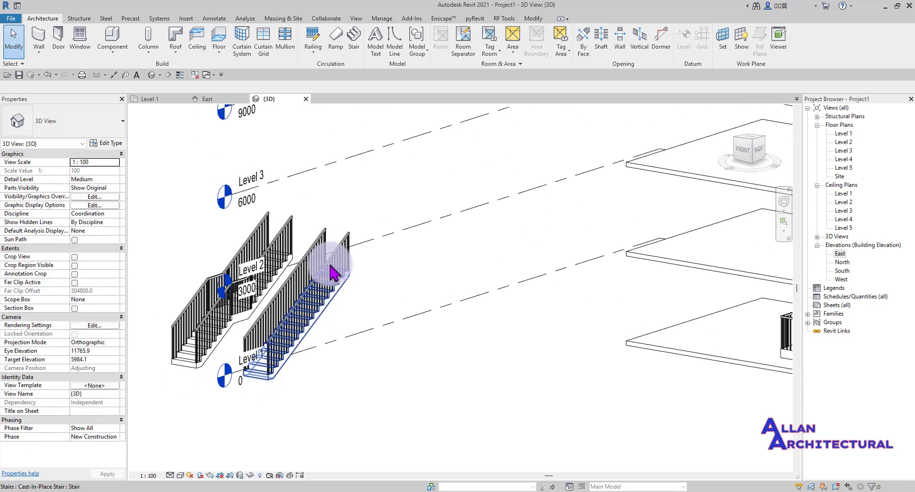
{"action": "scroll", "coordinate": [344, 286], "scroll_direction": "down", "scroll_amount": 2}
- On Level 1, window-select both stairs and their railings and start moving them from a base point
{"action": "left_click", "coordinate": [150, 99]}
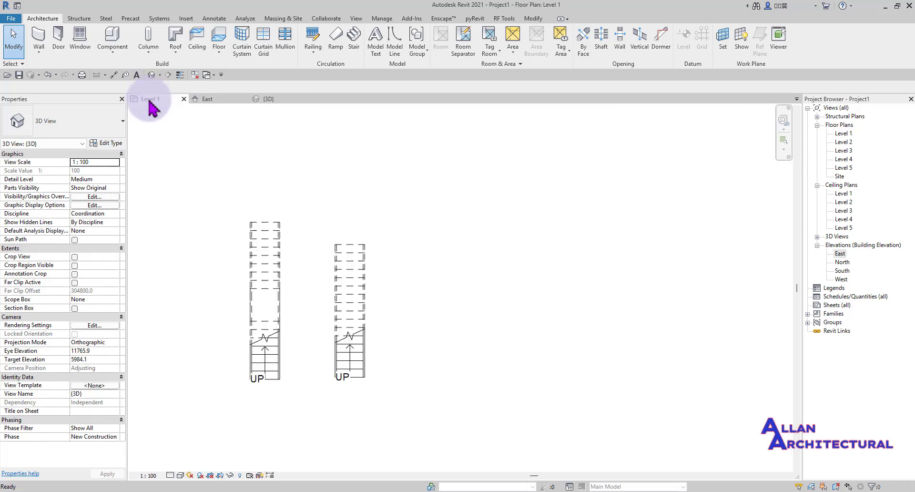
{"action": "scroll", "coordinate": [341, 198], "scroll_direction": "down", "scroll_amount": 2}
{"action": "left_click_drag", "start_coordinate": [347, 195], "coordinate": [226, 344]}
{"action": "scroll", "coordinate": [249, 107], "scroll_direction": "down", "scroll_amount": 3}
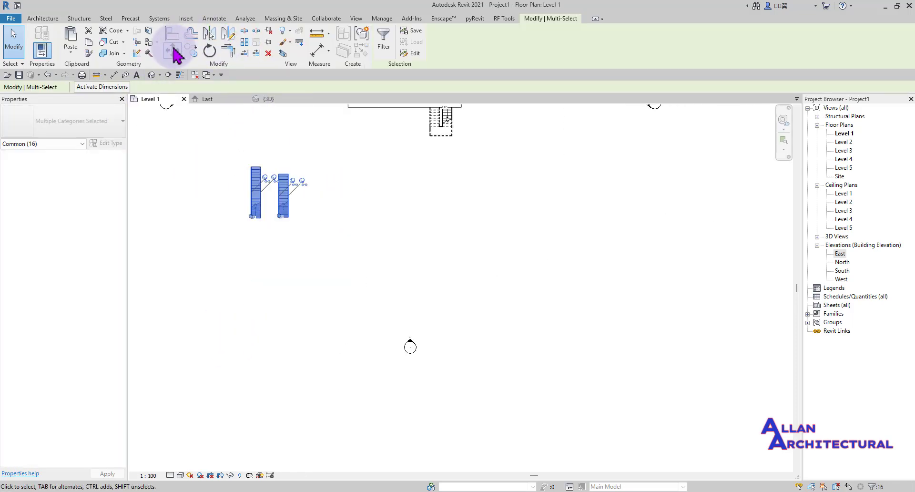
{"action": "left_click", "coordinate": [172, 50]}
{"action": "left_click", "coordinate": [292, 286]}
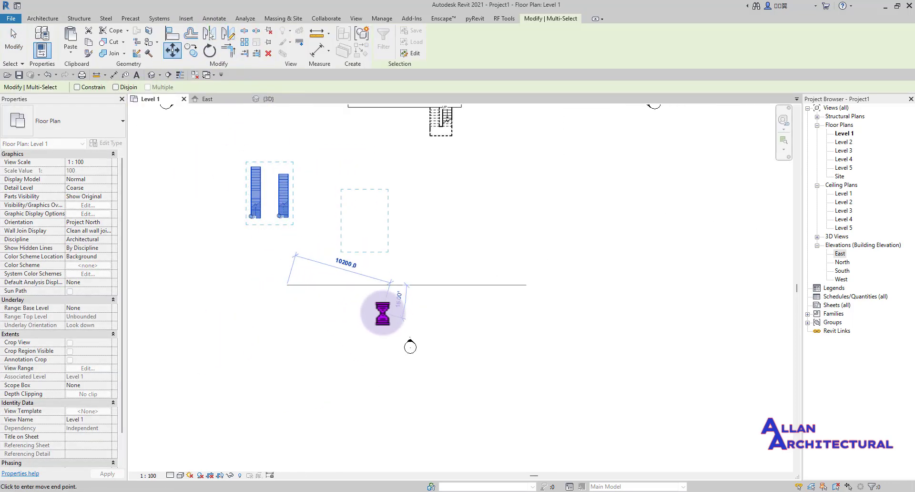
- View the relocated straight stairs in 3D from the right side, rising to Level 2 (3000)
{"action": "key", "text": "Escape"}
{"action": "left_click", "coordinate": [265, 100]}
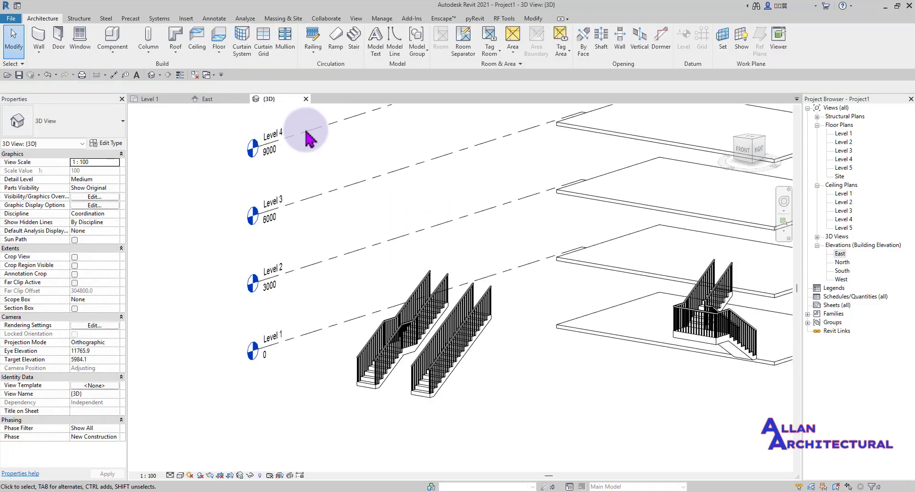
{"action": "scroll", "coordinate": [426, 377], "scroll_direction": "up", "scroll_amount": 2}
{"action": "middle_click_drag", "start_coordinate": [416, 345], "coordinate": [311, 367], "text": "shift"}
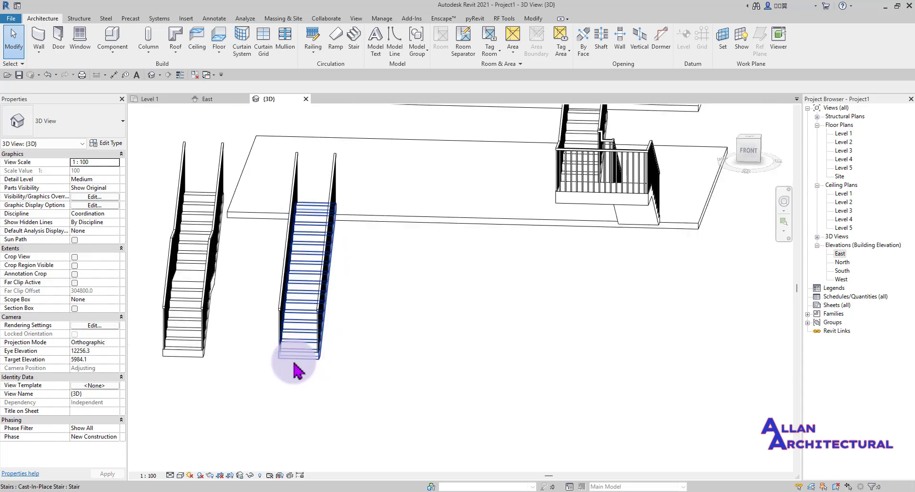
{"action": "scroll", "coordinate": [294, 363], "scroll_direction": "down", "scroll_amount": 2}
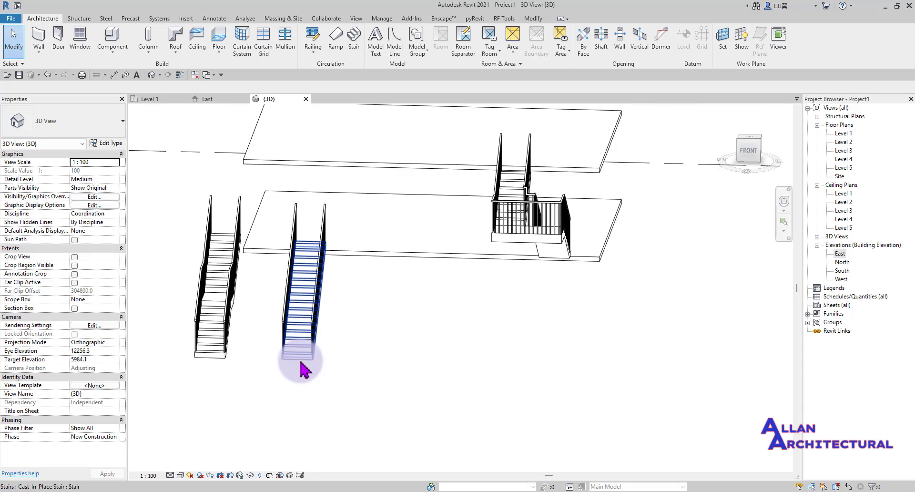
{"action": "left_click", "coordinate": [760, 152]}
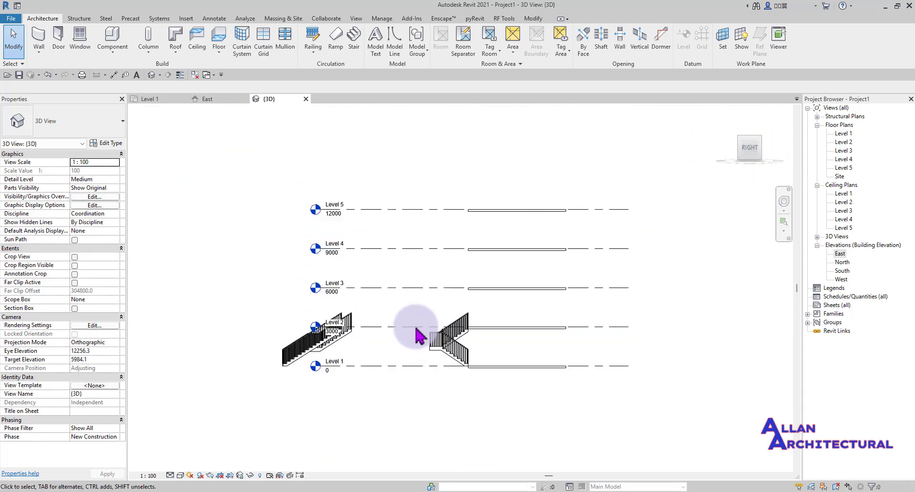
{"action": "scroll", "coordinate": [416, 335], "scroll_direction": "up", "scroll_amount": 8}
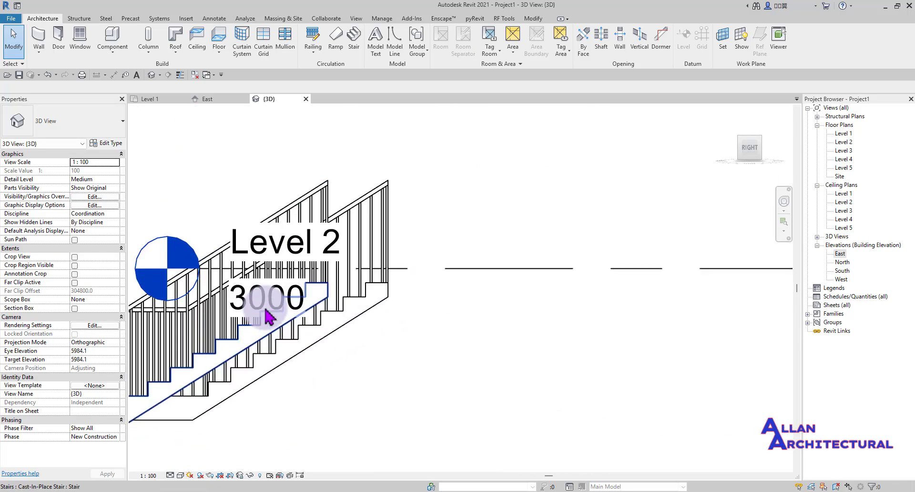
{"action": "scroll", "coordinate": [325, 281], "scroll_direction": "down", "scroll_amount": 4}
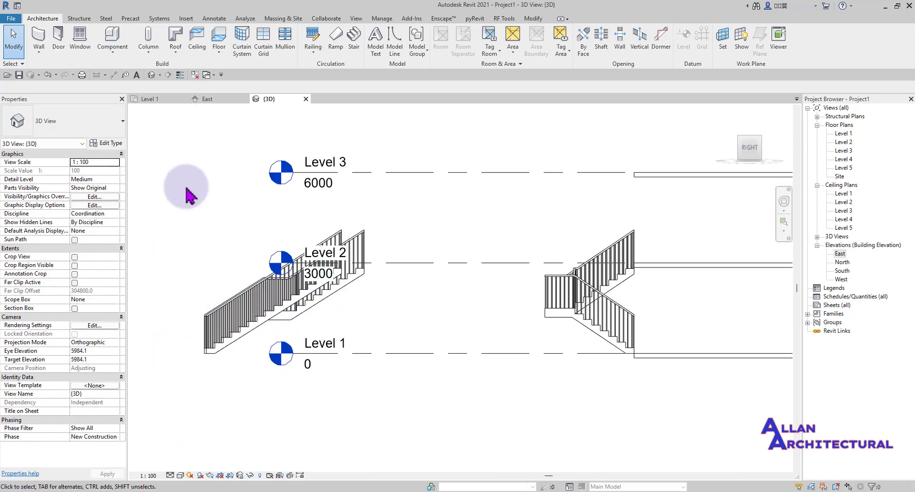
{"action": "left_click", "coordinate": [155, 100]}
- Start a new stair using the Full-Step Spiral run tool
{"action": "scroll", "coordinate": [378, 282], "scroll_direction": "down", "scroll_amount": 2}
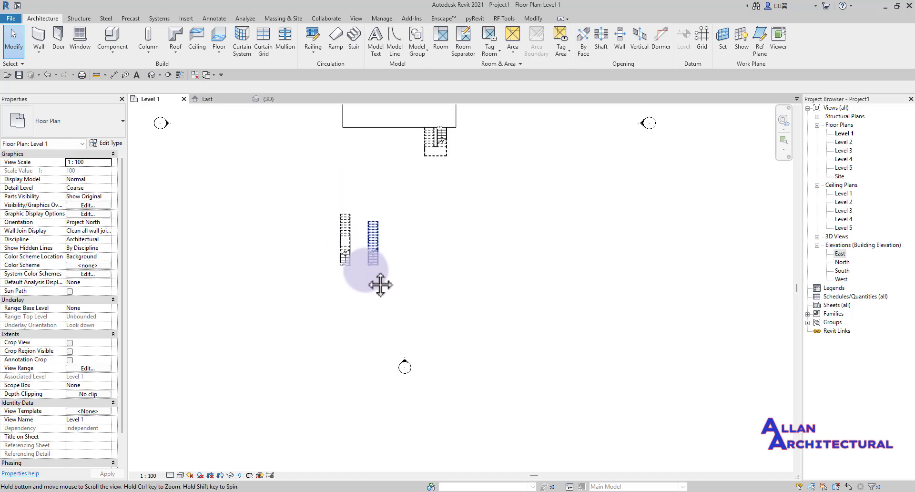
{"action": "middle_click_drag", "start_coordinate": [378, 282], "coordinate": [342, 290]}
{"action": "left_click", "coordinate": [358, 47]}
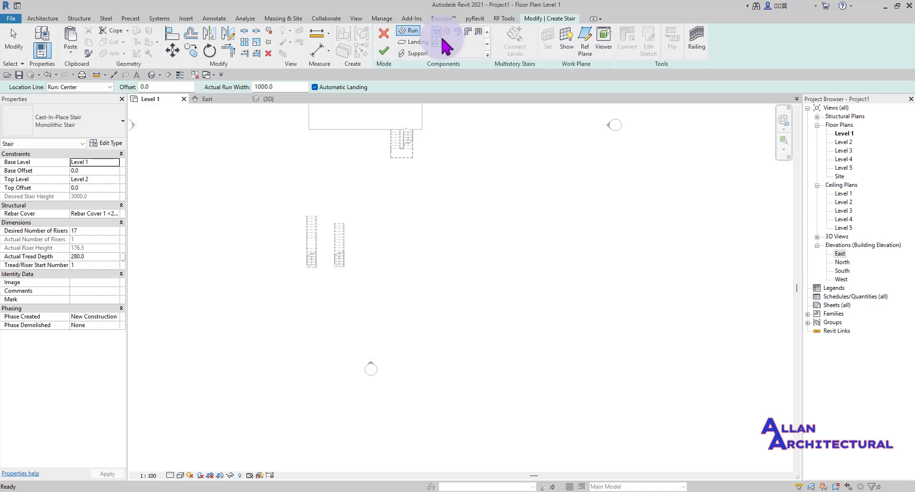
{"action": "left_click", "coordinate": [446, 33]}
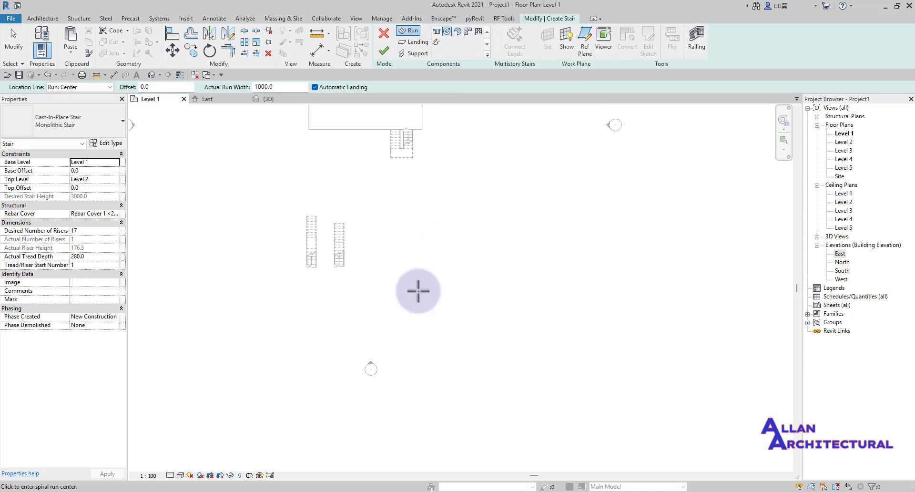
{"action": "scroll", "coordinate": [420, 267], "scroll_direction": "up", "scroll_amount": 4}
{"action": "scroll", "coordinate": [368, 259], "scroll_direction": "up", "scroll_amount": 2}
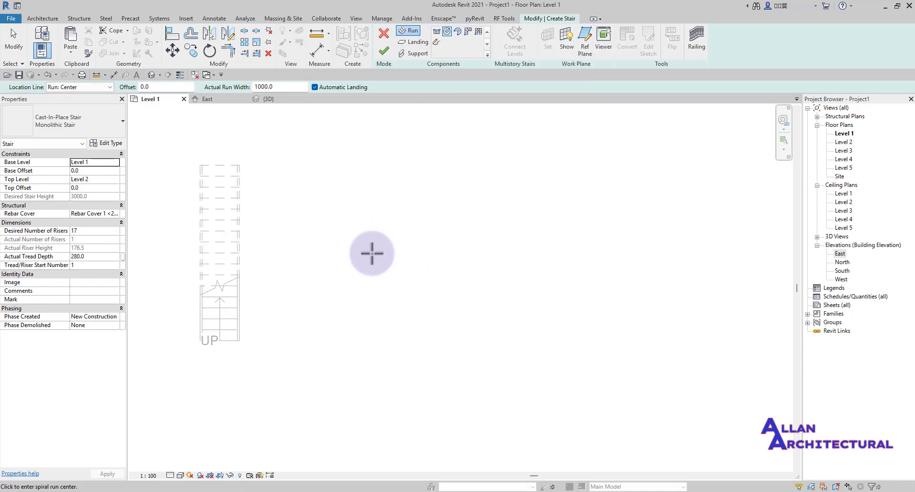
- Place a 17-riser spiral run of about 1000 radius beside the straight stairs, and finish the stair
{"action": "left_click", "coordinate": [349, 253]}
{"action": "scroll", "coordinate": [366, 256], "scroll_direction": "up", "scroll_amount": 1}
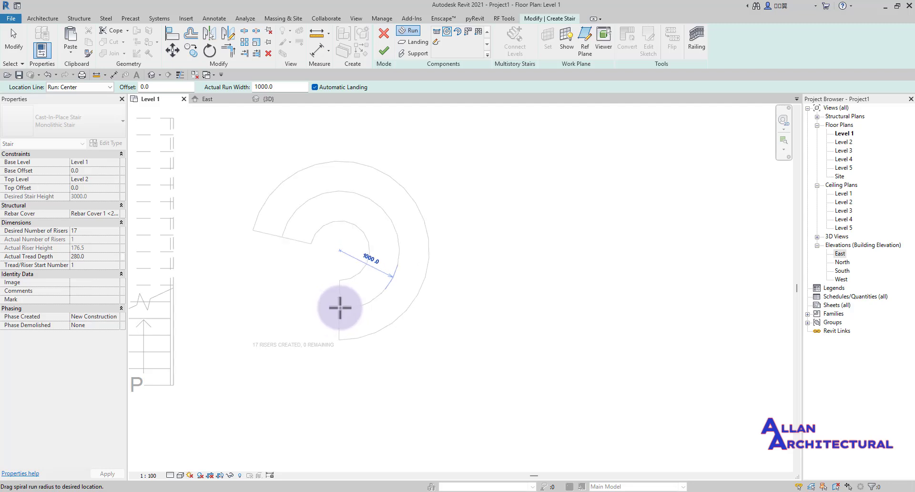
{"action": "left_click", "coordinate": [340, 307]}
{"action": "scroll", "coordinate": [381, 252], "scroll_direction": "down", "scroll_amount": 4}
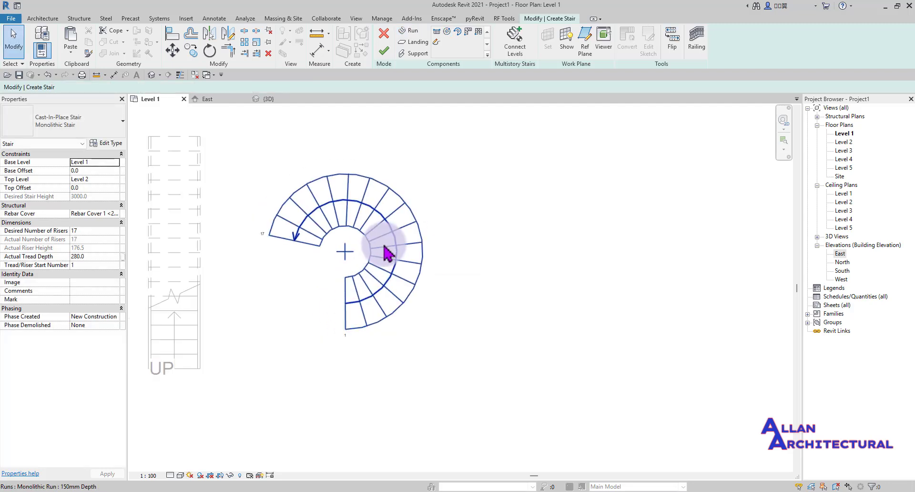
{"action": "middle_click_drag", "start_coordinate": [449, 232], "coordinate": [459, 242]}
{"action": "scroll", "coordinate": [389, 233], "scroll_direction": "up", "scroll_amount": 3}
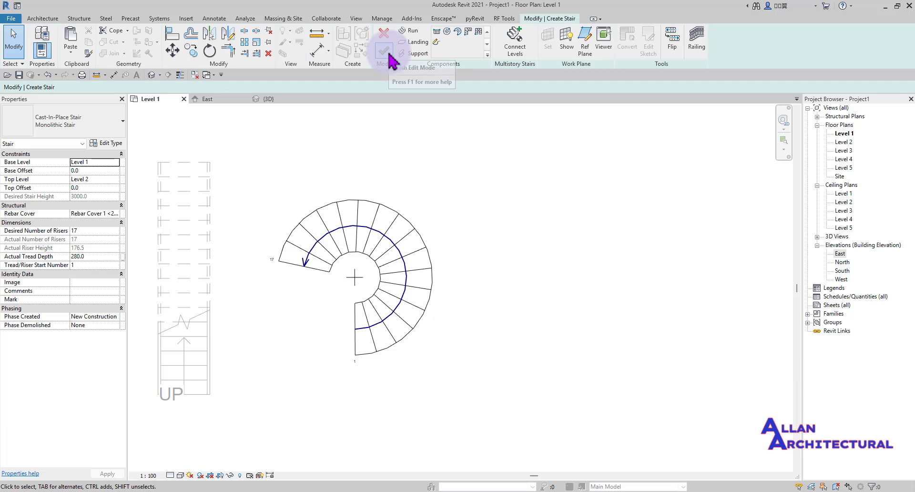
{"action": "left_click", "coordinate": [384, 50]}
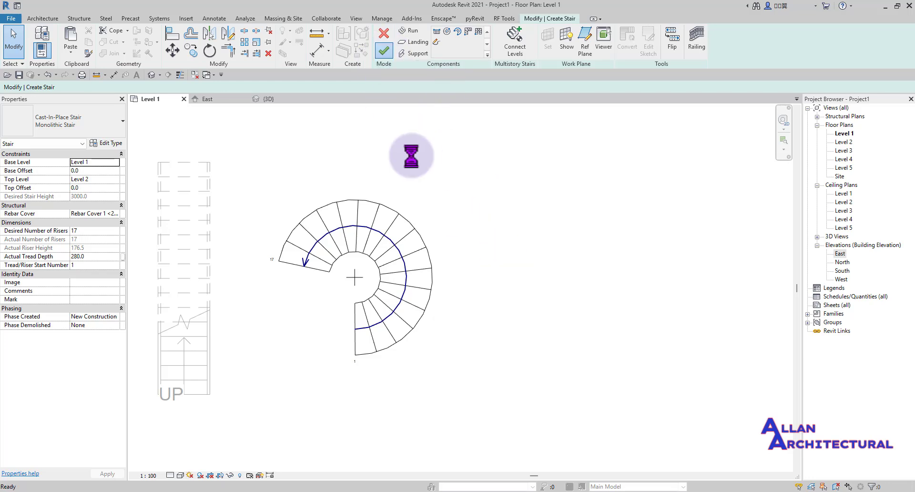
- Orbit around the finished spiral stair in 3D, then return to the Level 1 plan
{"action": "scroll", "coordinate": [382, 174], "scroll_direction": "down", "scroll_amount": 4}
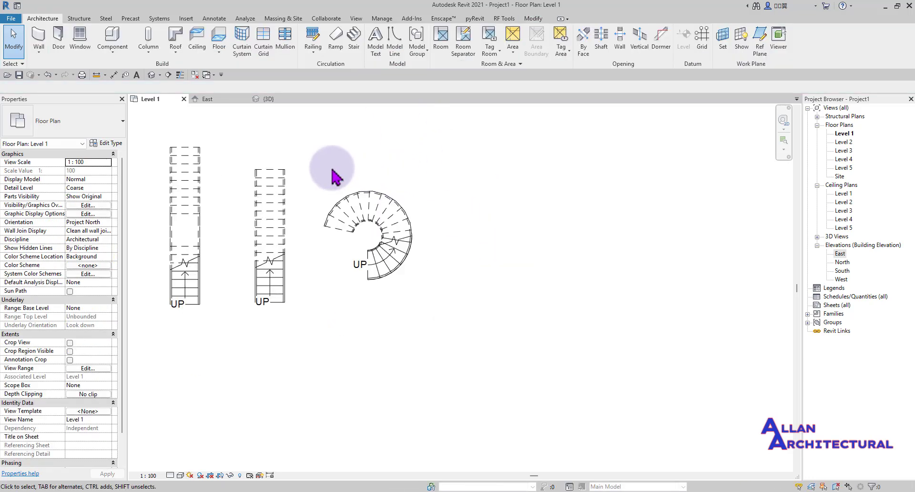
{"action": "scroll", "coordinate": [298, 140], "scroll_direction": "up", "scroll_amount": 2}
{"action": "left_click", "coordinate": [276, 101]}
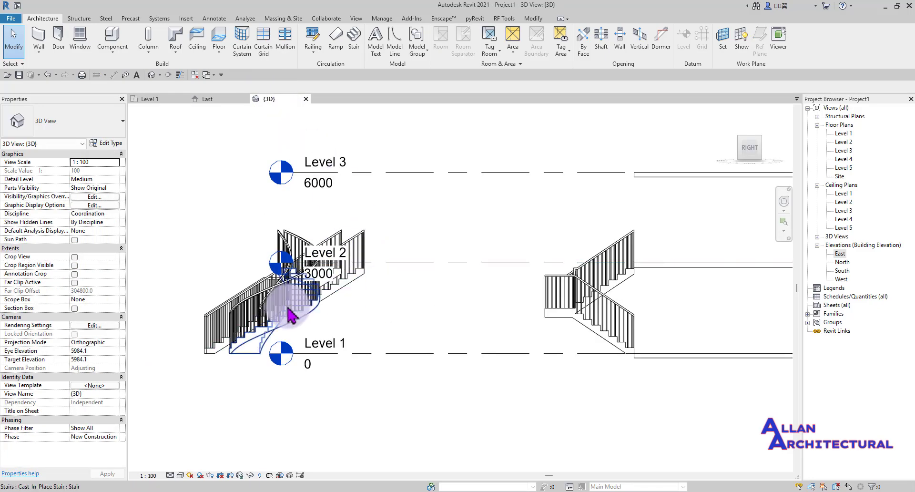
{"action": "middle_click_drag", "start_coordinate": [293, 348], "coordinate": [318, 412], "text": "shift"}
{"action": "scroll", "coordinate": [477, 396], "scroll_direction": "up", "scroll_amount": 5}
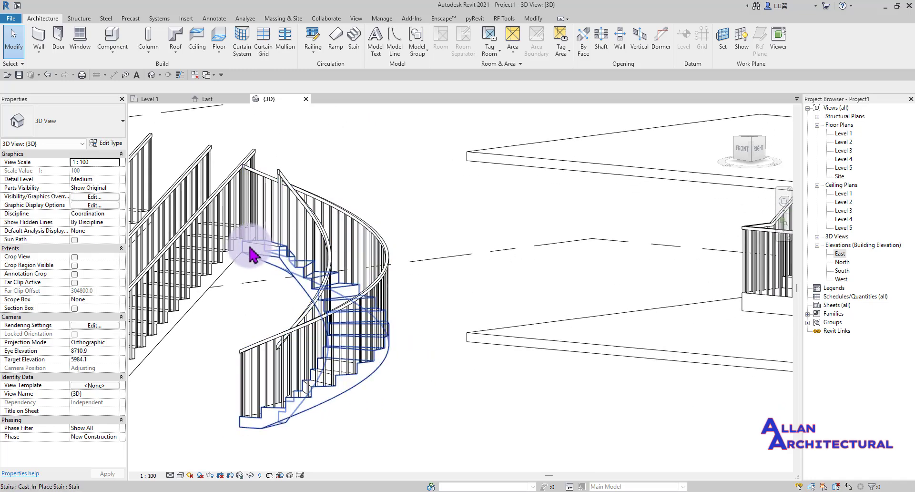
{"action": "left_click", "coordinate": [155, 100]}
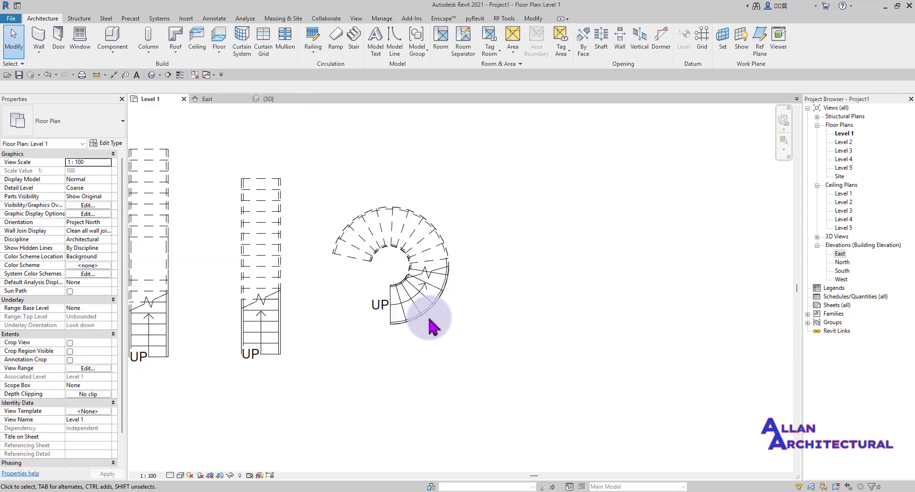
- Open the spiral stair in Edit Stairs mode and select its run
{"action": "scroll", "coordinate": [426, 321], "scroll_direction": "up", "scroll_amount": 2}
{"action": "left_click", "coordinate": [404, 299]}
{"action": "scroll", "coordinate": [407, 153], "scroll_direction": "up", "scroll_amount": 3}
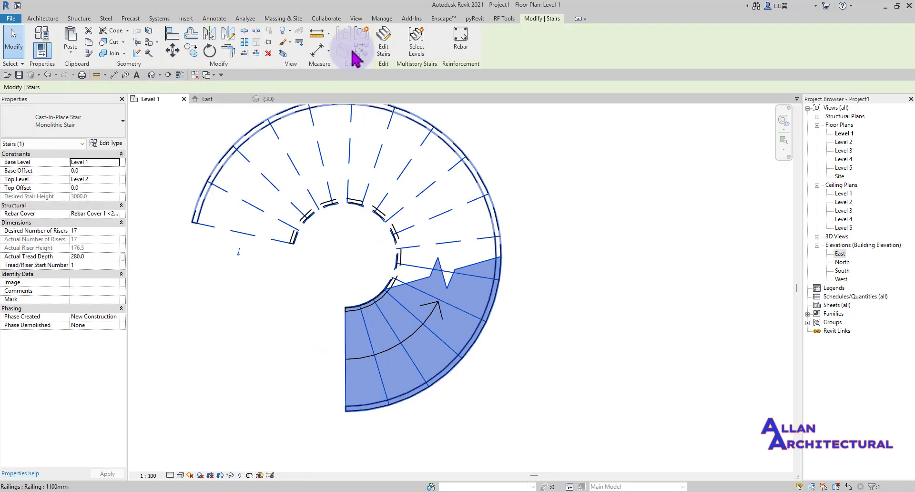
{"action": "left_click", "coordinate": [386, 48]}
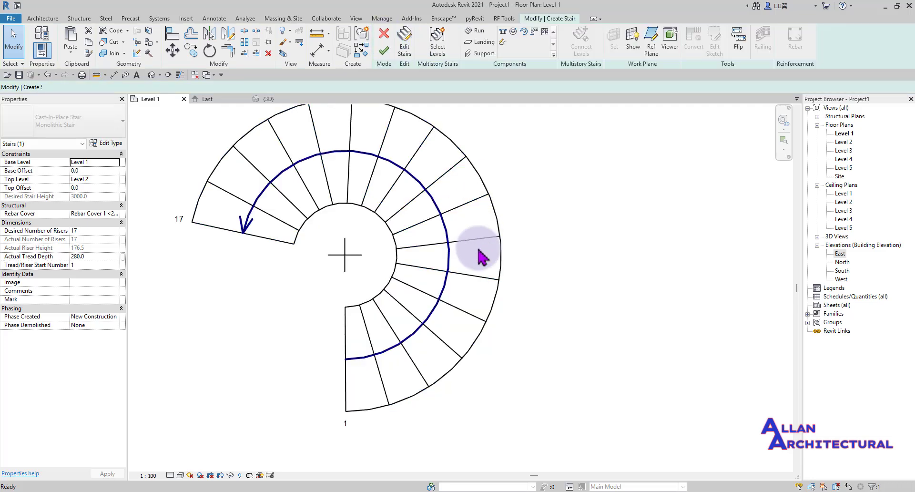
{"action": "scroll", "coordinate": [357, 276], "scroll_direction": "down", "scroll_amount": 3}
{"action": "left_click", "coordinate": [321, 259]}
- Drag the run's top end to 19 risers (17 + 2), giving a 3352.9 run height
{"action": "scroll", "coordinate": [348, 260], "scroll_direction": "up", "scroll_amount": 2}
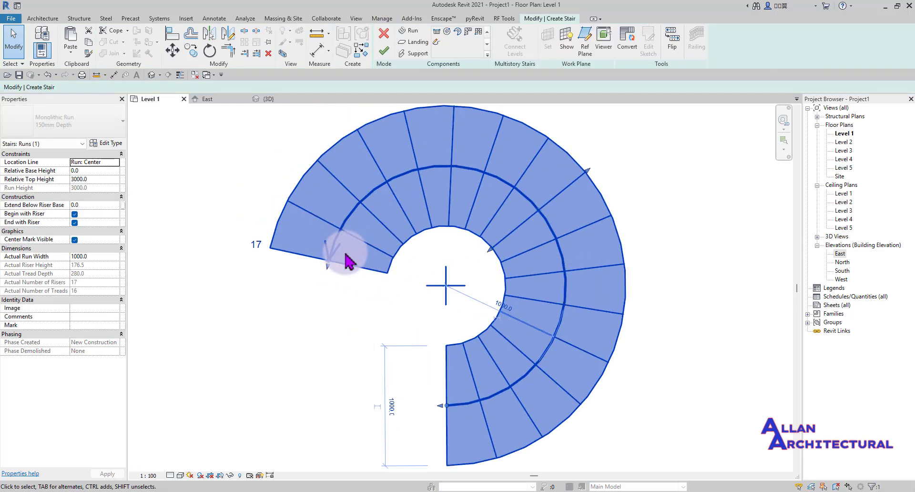
{"action": "scroll", "coordinate": [579, 278], "scroll_direction": "down", "scroll_amount": 2}
{"action": "scroll", "coordinate": [448, 219], "scroll_direction": "up", "scroll_amount": 2}
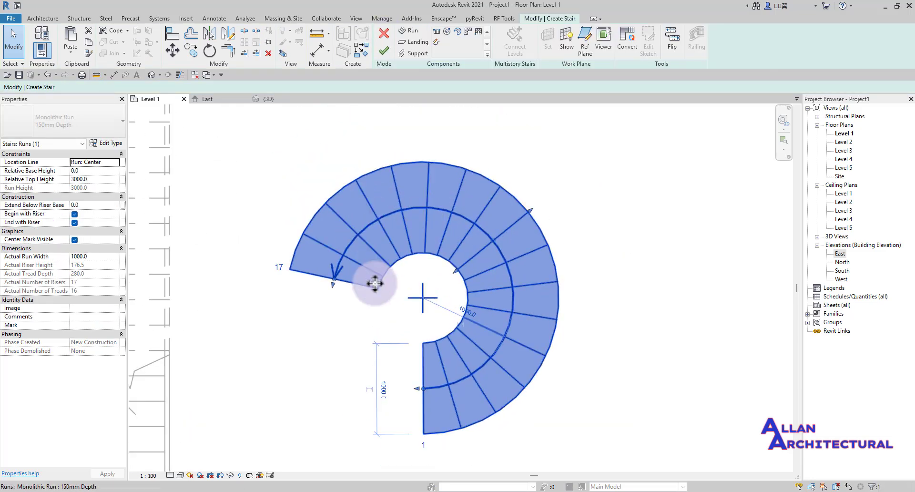
{"action": "scroll", "coordinate": [382, 221], "scroll_direction": "down", "scroll_amount": 1}
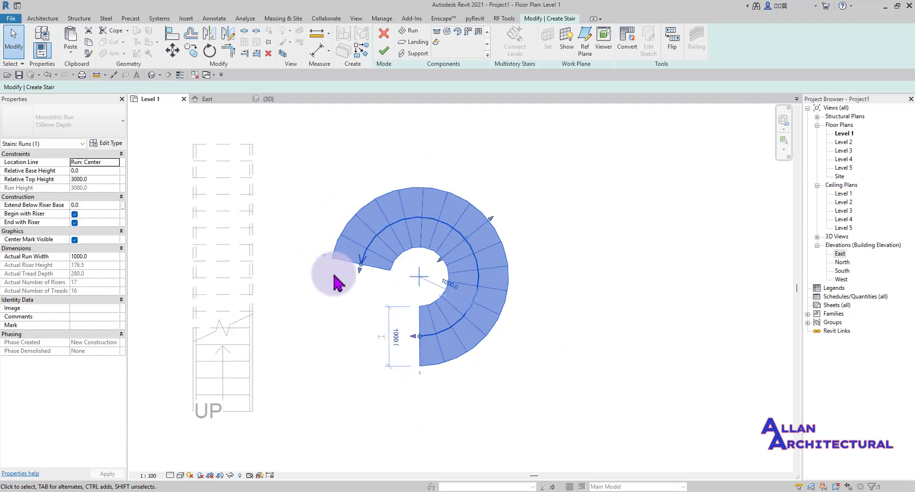
{"action": "scroll", "coordinate": [337, 275], "scroll_direction": "up", "scroll_amount": 2}
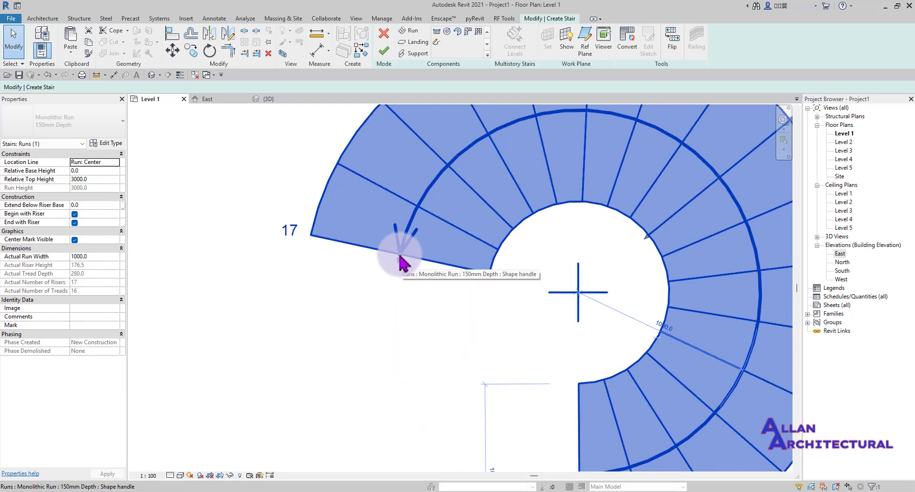
{"action": "left_click_drag", "start_coordinate": [400, 262], "coordinate": [399, 274]}
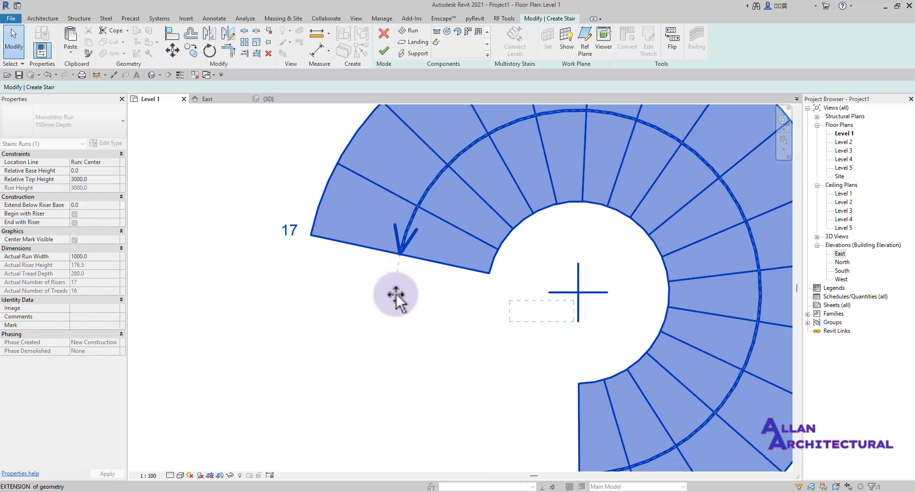
{"action": "left_click_drag", "start_coordinate": [396, 307], "coordinate": [413, 360]}
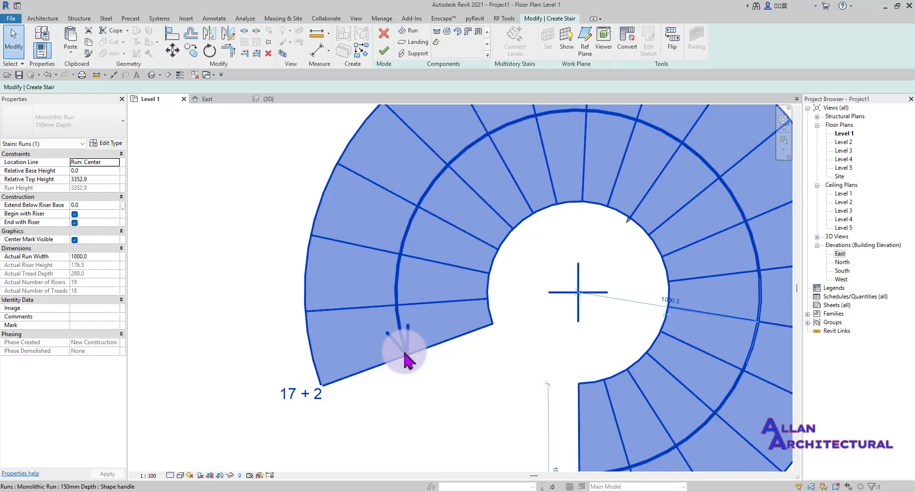
{"action": "scroll", "coordinate": [403, 361], "scroll_direction": "down", "scroll_amount": 2}
{"action": "middle_click_drag", "start_coordinate": [352, 342], "coordinate": [376, 312]}
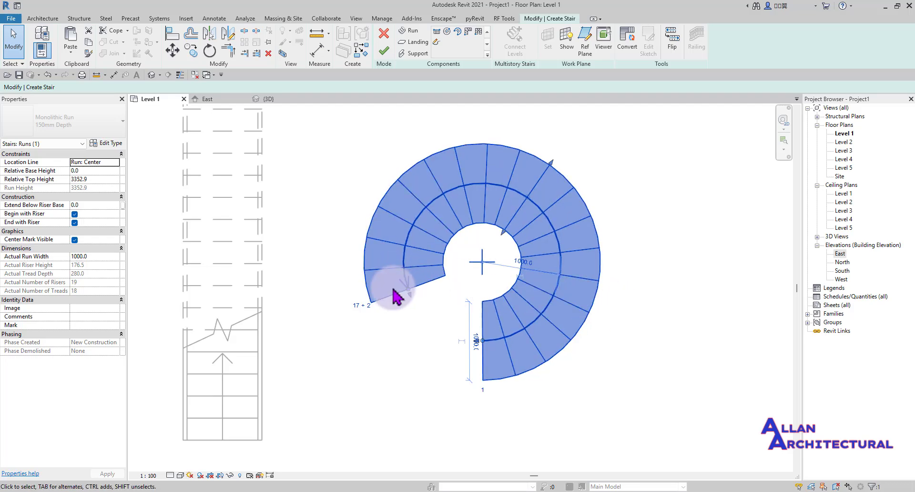
- Start reshaping the spiral run by dragging its end grip outward
{"action": "scroll", "coordinate": [398, 295], "scroll_direction": "up", "scroll_amount": 5}
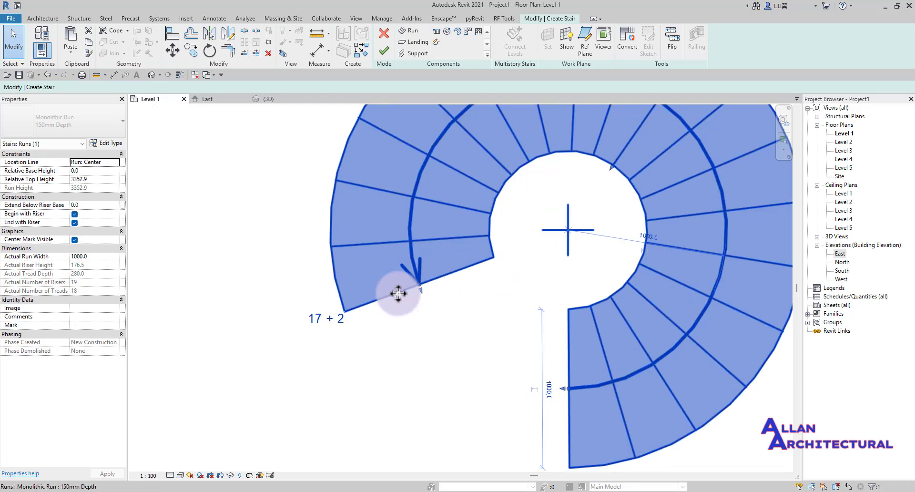
{"action": "scroll", "coordinate": [399, 294], "scroll_direction": "down", "scroll_amount": 5}
{"action": "middle_click_drag", "start_coordinate": [399, 294], "coordinate": [418, 328]}
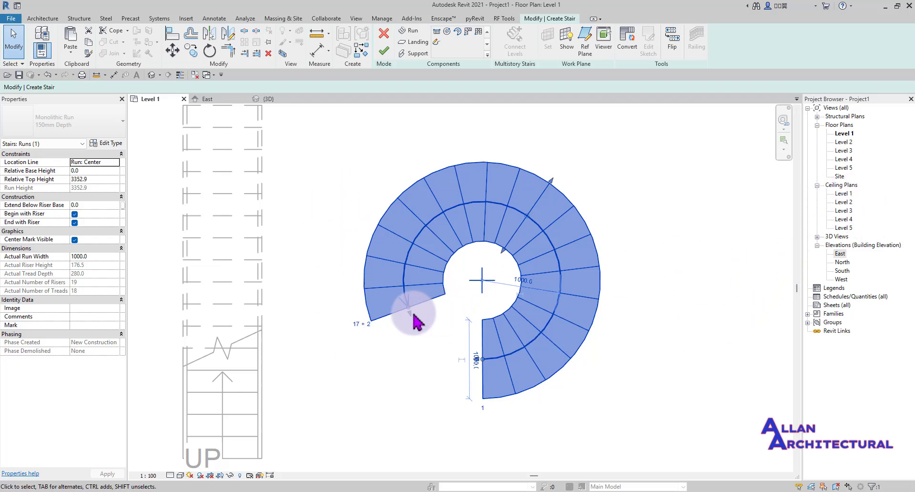
{"action": "scroll", "coordinate": [405, 313], "scroll_direction": "up", "scroll_amount": 3}
{"action": "scroll", "coordinate": [374, 353], "scroll_direction": "down", "scroll_amount": 2}
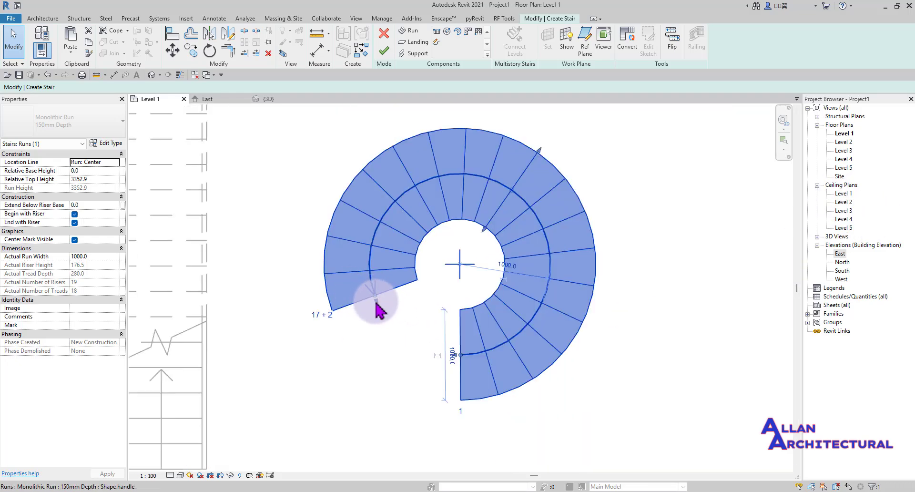
{"action": "scroll", "coordinate": [378, 304], "scroll_direction": "up", "scroll_amount": 2}
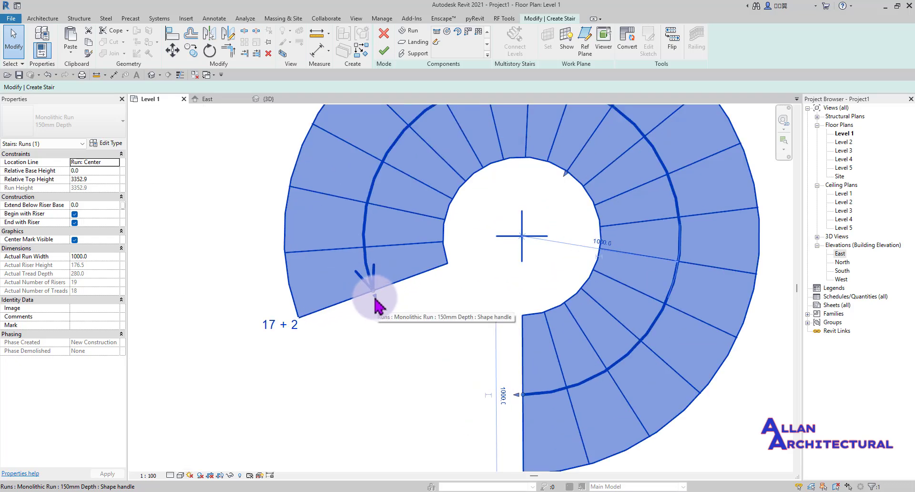
{"action": "left_click_drag", "start_coordinate": [375, 304], "coordinate": [376, 300]}
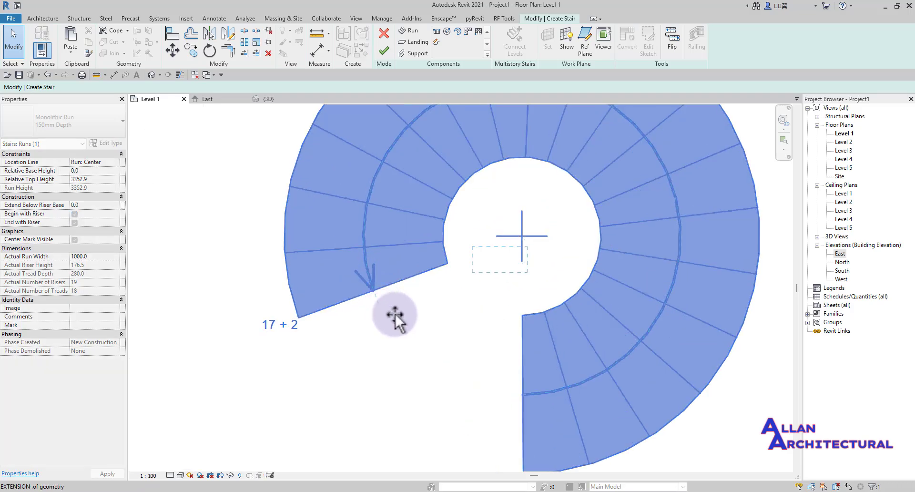
{"action": "left_click_drag", "start_coordinate": [438, 345], "coordinate": [438, 345]}
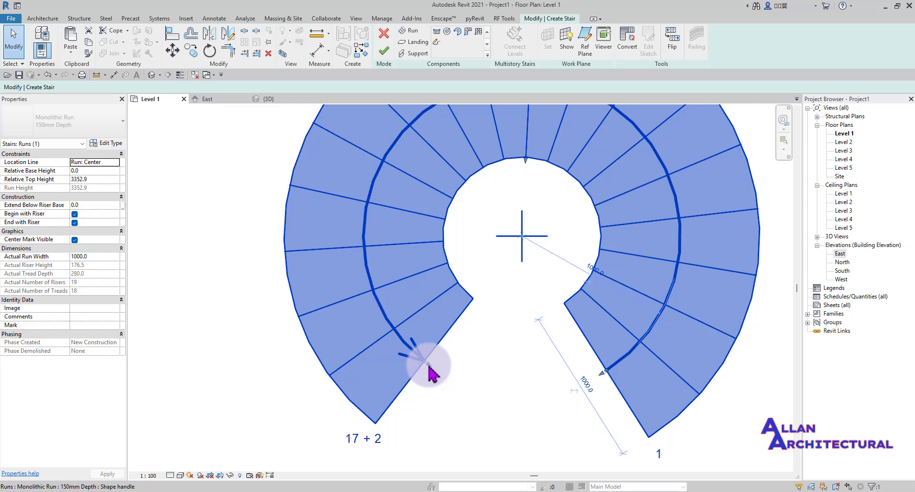
- Swing the run's end back around to 17 risers, then open the stair type properties (180.0 max riser)
{"action": "left_click_drag", "start_coordinate": [429, 363], "coordinate": [535, 389]}
{"action": "scroll", "coordinate": [429, 296], "scroll_direction": "down", "scroll_amount": 2}
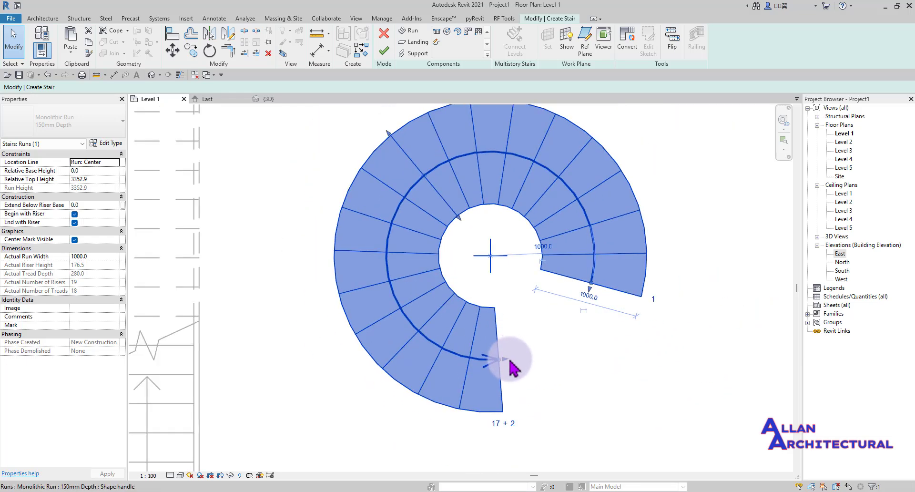
{"action": "left_click_drag", "start_coordinate": [510, 362], "coordinate": [578, 302]}
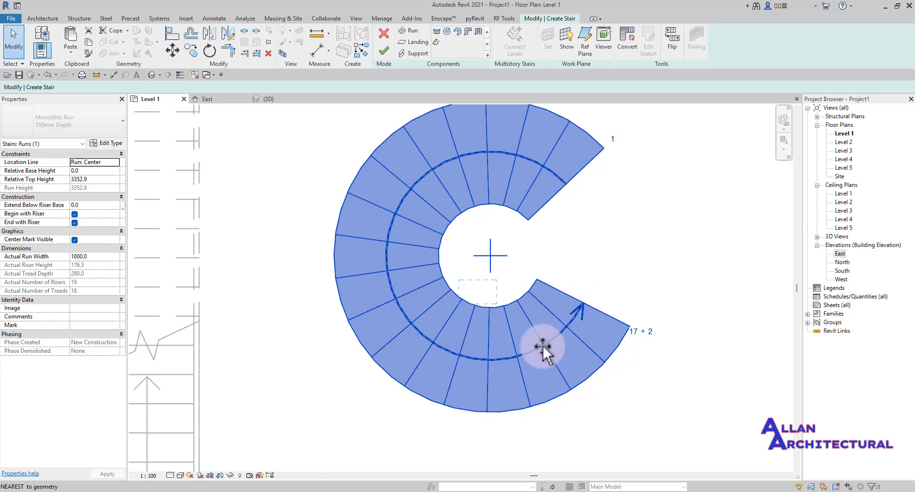
{"action": "left_click_drag", "start_coordinate": [542, 346], "coordinate": [542, 346]}
{"action": "left_click", "coordinate": [618, 279]}
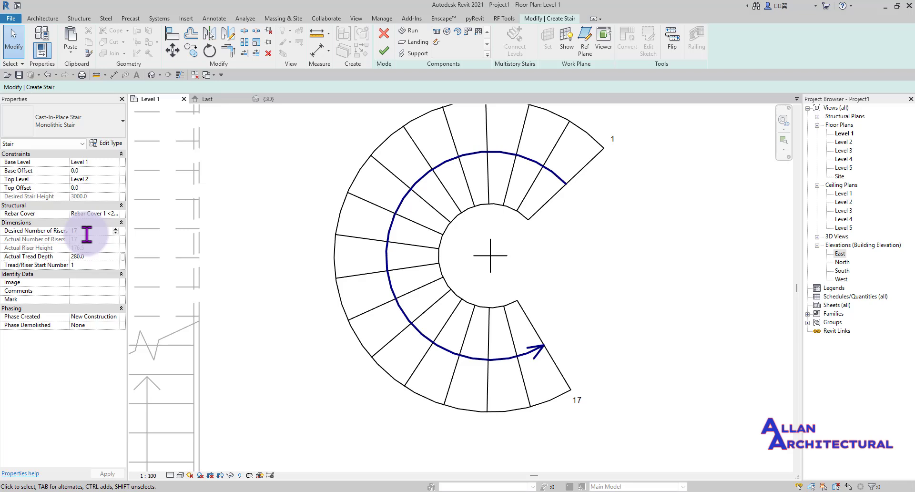
{"action": "left_click", "coordinate": [102, 145]}
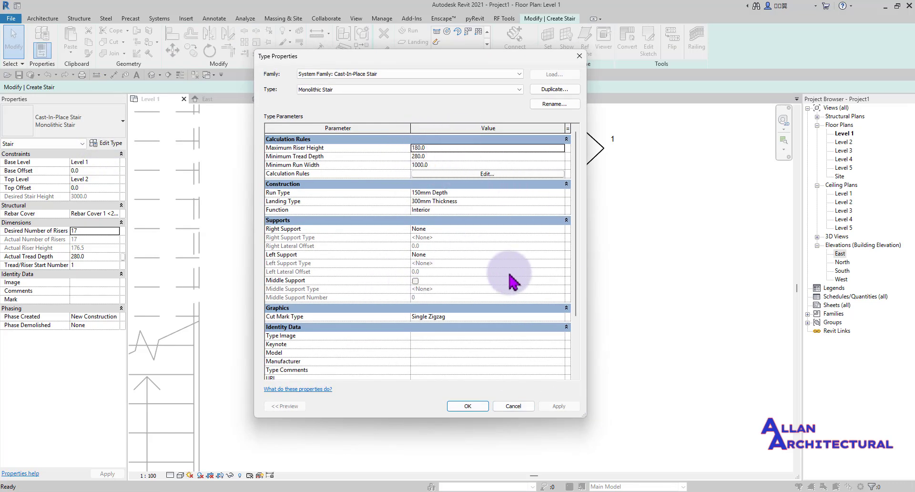
{"action": "left_click", "coordinate": [497, 410]}
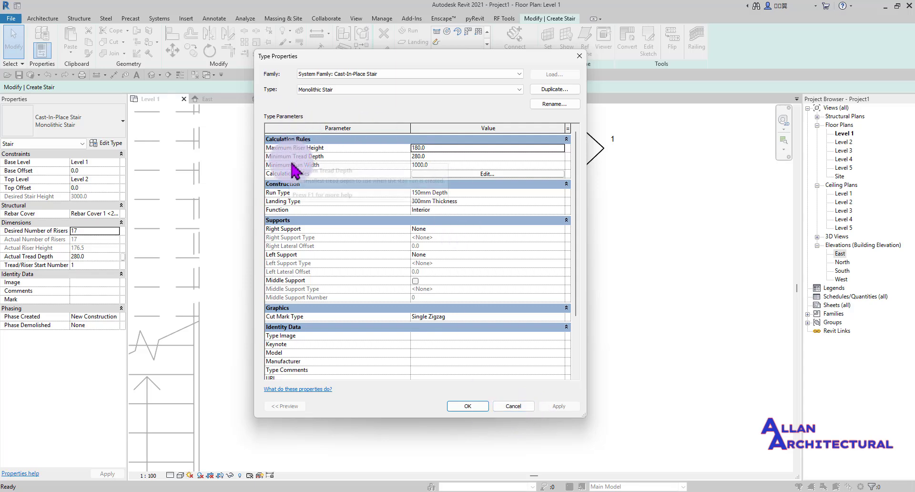
{"action": "left_click", "coordinate": [484, 406]}
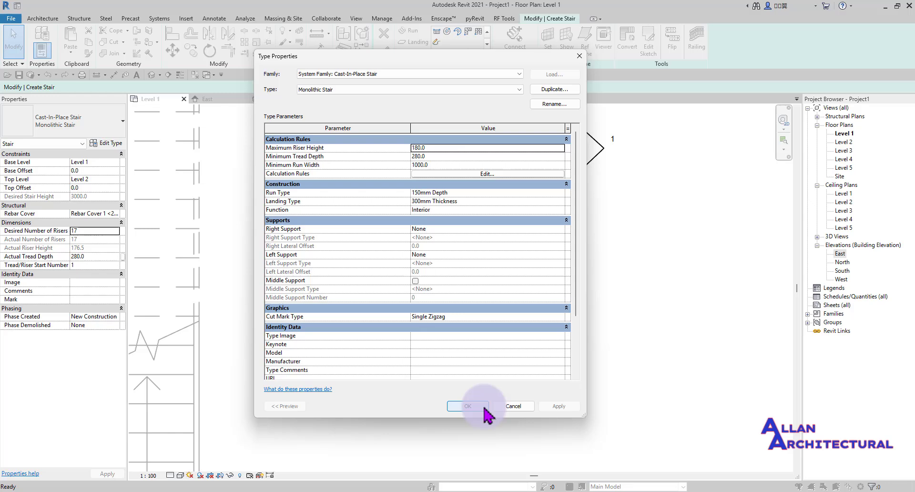
{"action": "left_click", "coordinate": [511, 406]}
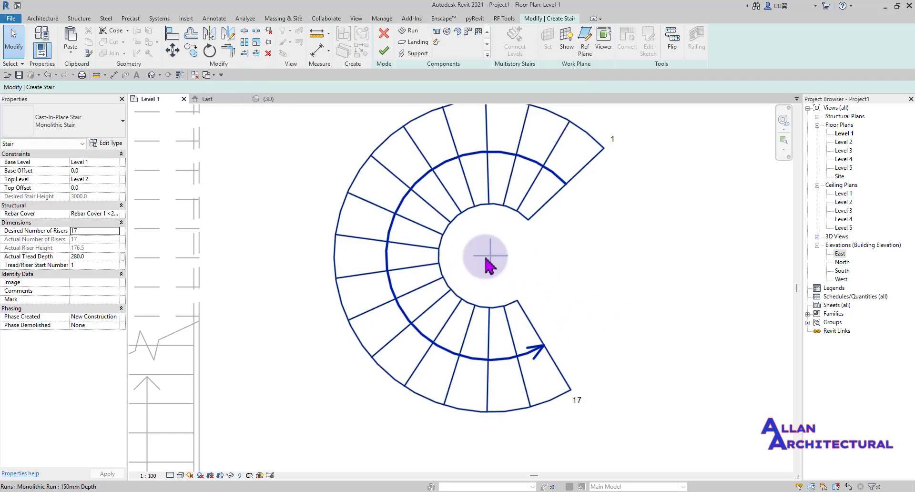
{"action": "left_click", "coordinate": [498, 259]}
{"action": "mouse_move", "coordinate": [487, 253]}
{"action": "left_mouse_down"}
{"action": "mouse_move", "coordinate": [630, 267]}
{"action": "mouse_move", "coordinate": [405, 241]}
{"action": "mouse_move", "coordinate": [474, 258]}
{"action": "left_mouse_up"}
- Deselect the run and finish editing the 17-riser spiral stair
{"action": "scroll", "coordinate": [400, 299], "scroll_direction": "down", "scroll_amount": 5}
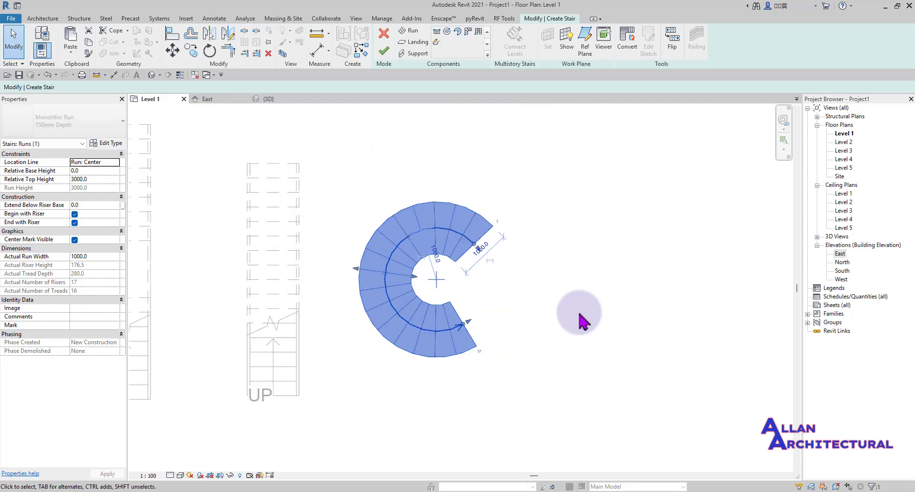
{"action": "left_click", "coordinate": [578, 313]}
{"action": "scroll", "coordinate": [376, 288], "scroll_direction": "up", "scroll_amount": 4}
{"action": "scroll", "coordinate": [367, 288], "scroll_direction": "down", "scroll_amount": 3}
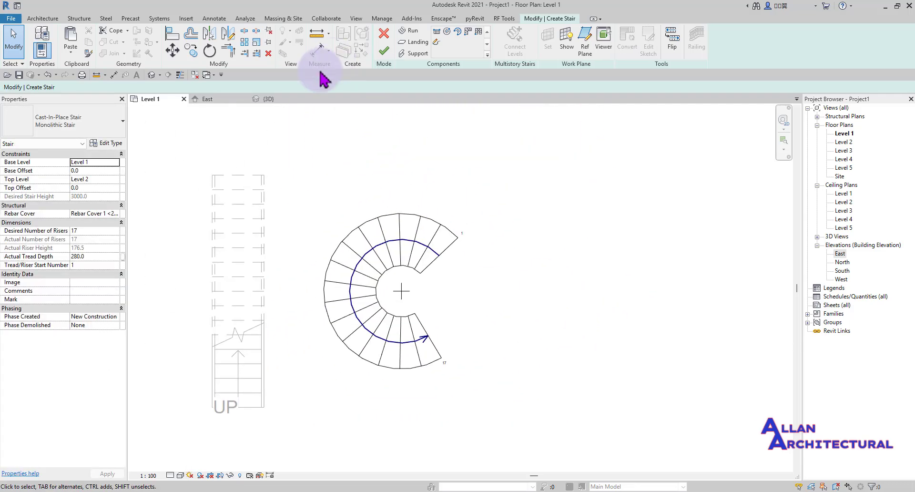
{"action": "left_click", "coordinate": [381, 50]}
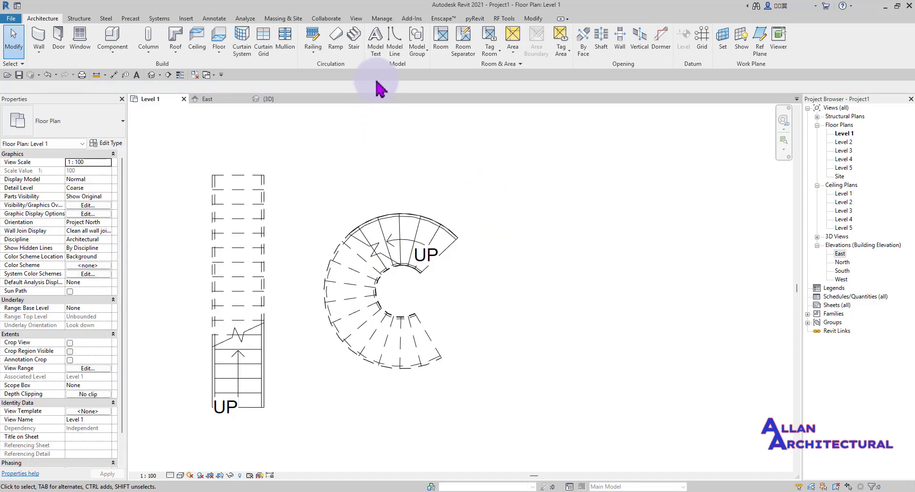
- In the 3D view, turn on shadows and orbit around the spiral stair
{"action": "left_click", "coordinate": [264, 101]}
{"action": "scroll", "coordinate": [377, 308], "scroll_direction": "up", "scroll_amount": 2}
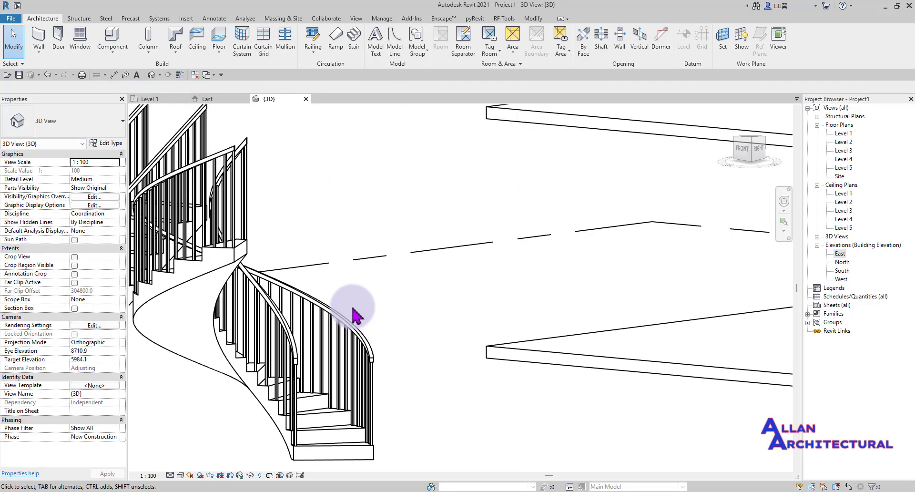
{"action": "scroll", "coordinate": [348, 315], "scroll_direction": "down", "scroll_amount": 3}
{"action": "middle_click_drag", "start_coordinate": [344, 325], "coordinate": [491, 359], "text": "shift"}
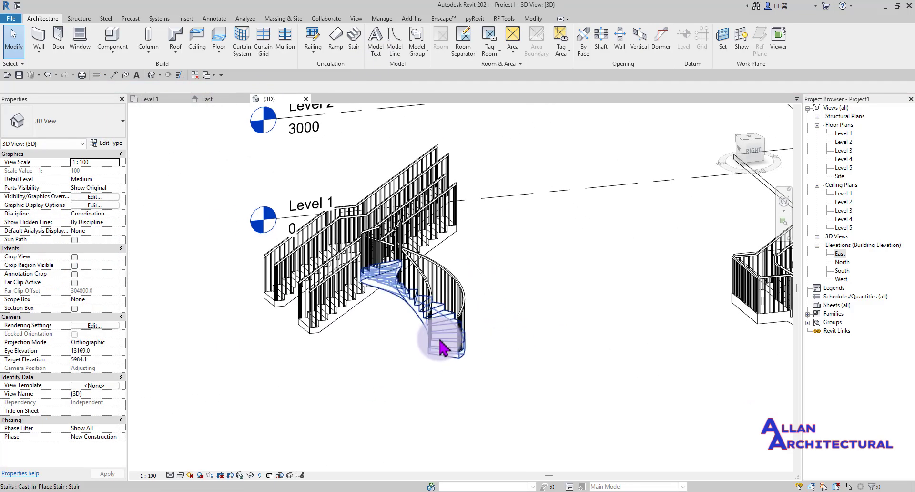
{"action": "scroll", "coordinate": [439, 342], "scroll_direction": "up", "scroll_amount": 2}
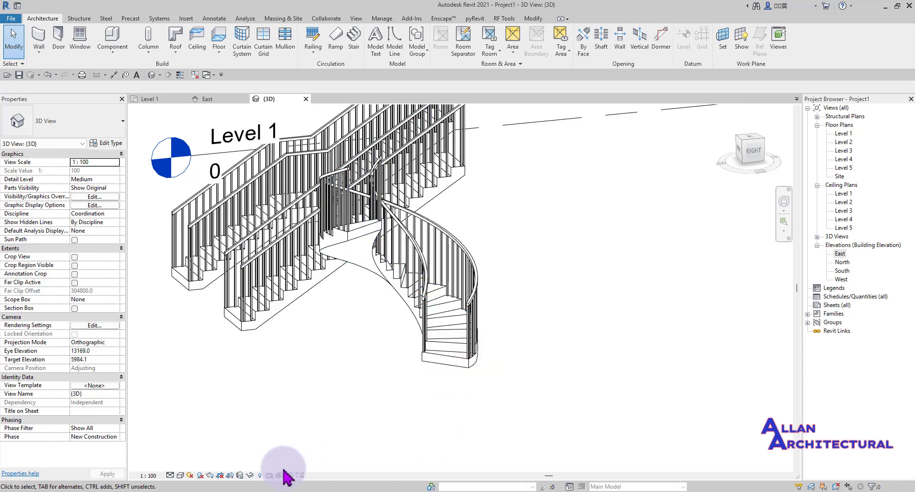
{"action": "left_click", "coordinate": [199, 475]}
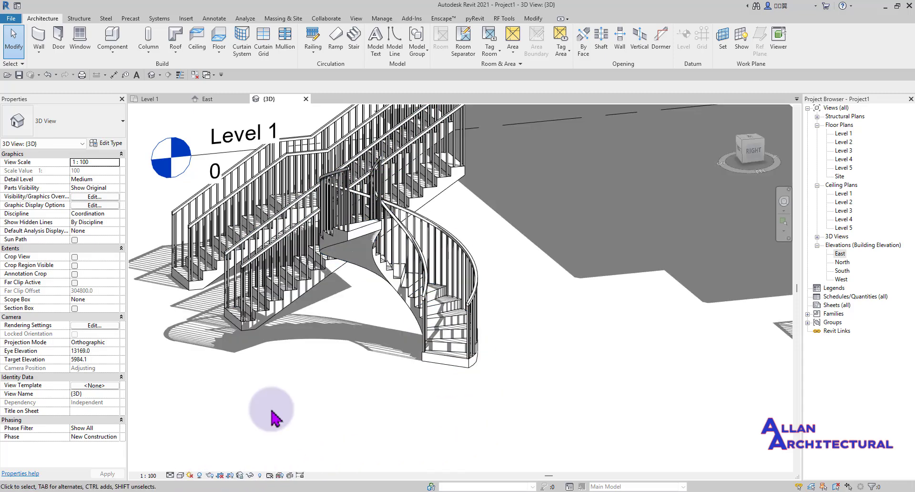
{"action": "scroll", "coordinate": [420, 310], "scroll_direction": "down", "scroll_amount": 4}
{"action": "middle_click_drag", "start_coordinate": [685, 265], "coordinate": [561, 321]}
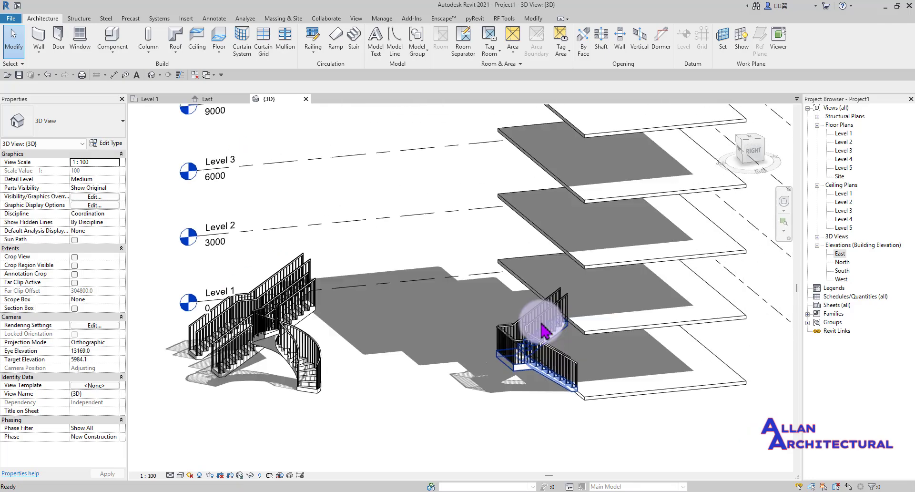
{"action": "scroll", "coordinate": [272, 339], "scroll_direction": "up", "scroll_amount": 2}
{"action": "scroll", "coordinate": [376, 270], "scroll_direction": "down", "scroll_amount": 1}
- Orbit lower and reframe the 3D view on the stairs, then return to the Level 1 plan
{"action": "middle_click_drag", "start_coordinate": [362, 383], "coordinate": [377, 196], "text": "shift"}
{"action": "scroll", "coordinate": [374, 190], "scroll_direction": "down", "scroll_amount": 3}
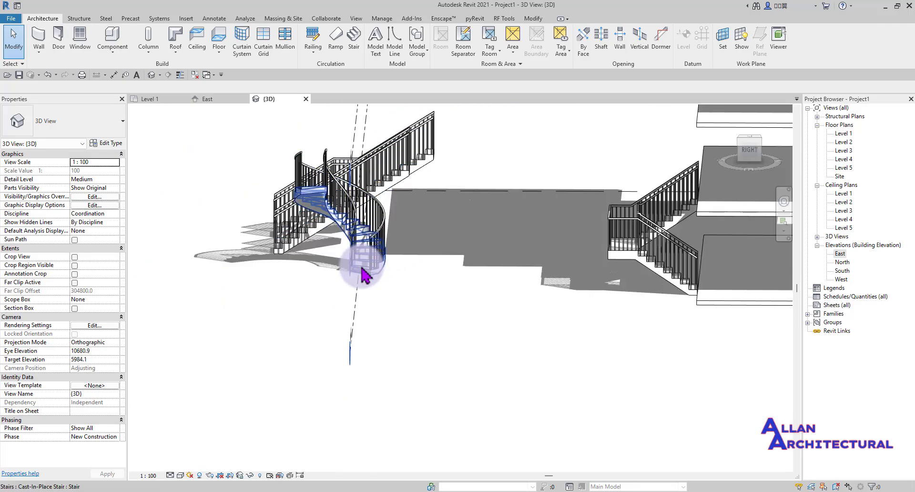
{"action": "scroll", "coordinate": [362, 269], "scroll_direction": "up", "scroll_amount": 7}
{"action": "scroll", "coordinate": [335, 250], "scroll_direction": "down", "scroll_amount": 5}
{"action": "middle_click_drag", "start_coordinate": [335, 253], "coordinate": [391, 329]}
{"action": "scroll", "coordinate": [374, 275], "scroll_direction": "up", "scroll_amount": 2}
{"action": "scroll", "coordinate": [376, 281], "scroll_direction": "up", "scroll_amount": 2}
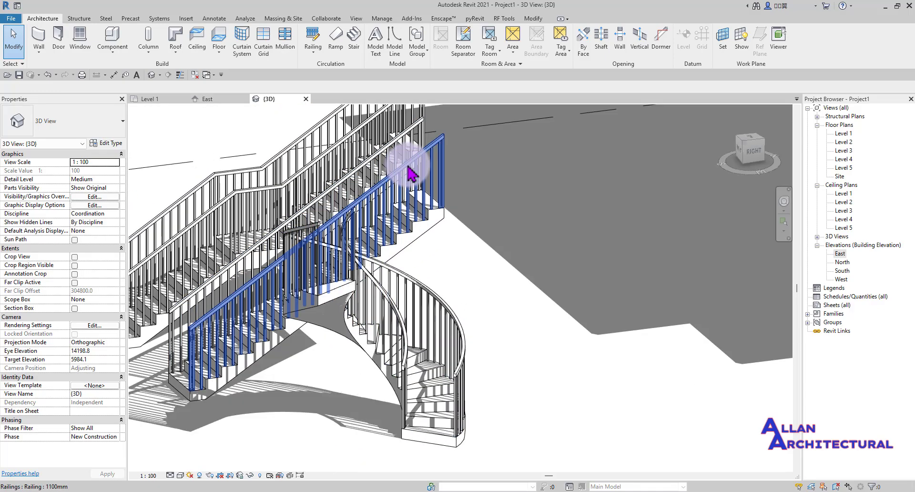
{"action": "scroll", "coordinate": [454, 241], "scroll_direction": "down", "scroll_amount": 4}
{"action": "scroll", "coordinate": [409, 368], "scroll_direction": "up", "scroll_amount": 4}
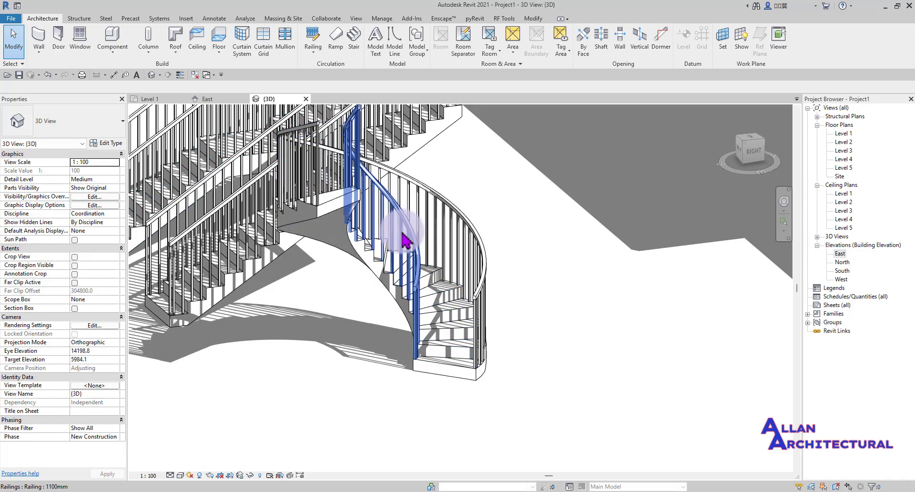
{"action": "scroll", "coordinate": [385, 230], "scroll_direction": "down", "scroll_amount": 2}
{"action": "middle_click_drag", "start_coordinate": [381, 223], "coordinate": [389, 244]}
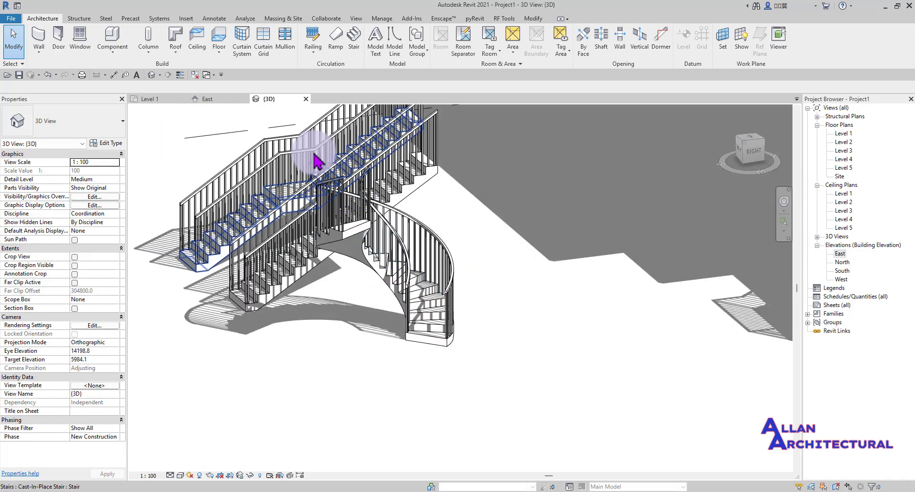
{"action": "left_click", "coordinate": [158, 99]}
- Start a new stair on Level 1, dismissing the save reminder without saving
{"action": "scroll", "coordinate": [439, 286], "scroll_direction": "down", "scroll_amount": 2}
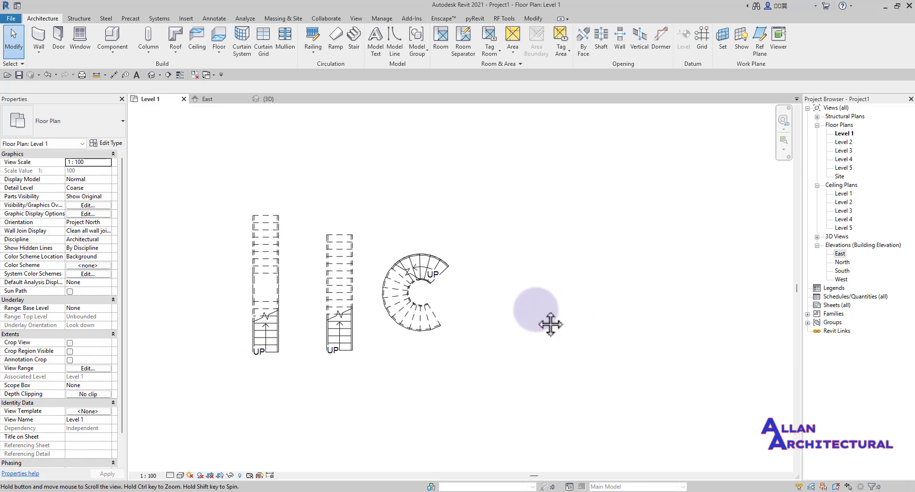
{"action": "middle_click_drag", "start_coordinate": [538, 326], "coordinate": [482, 310]}
{"action": "left_click", "coordinate": [352, 43]}
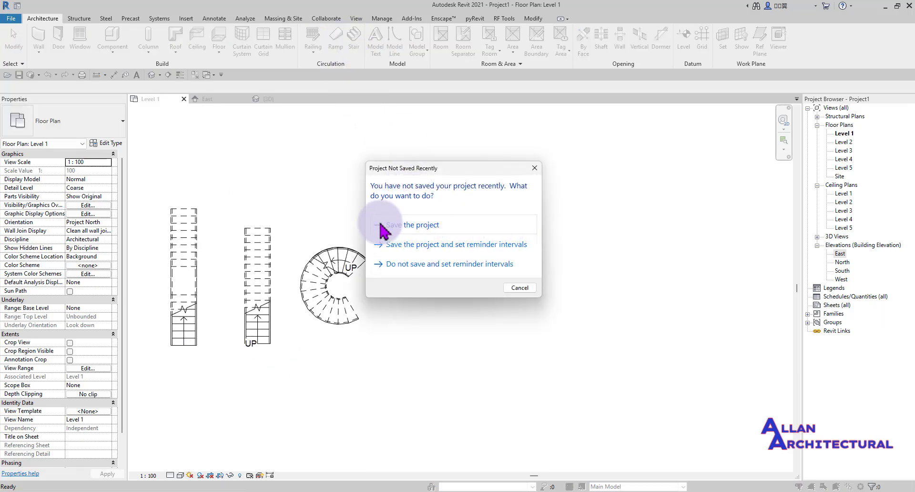
{"action": "left_click", "coordinate": [524, 288]}
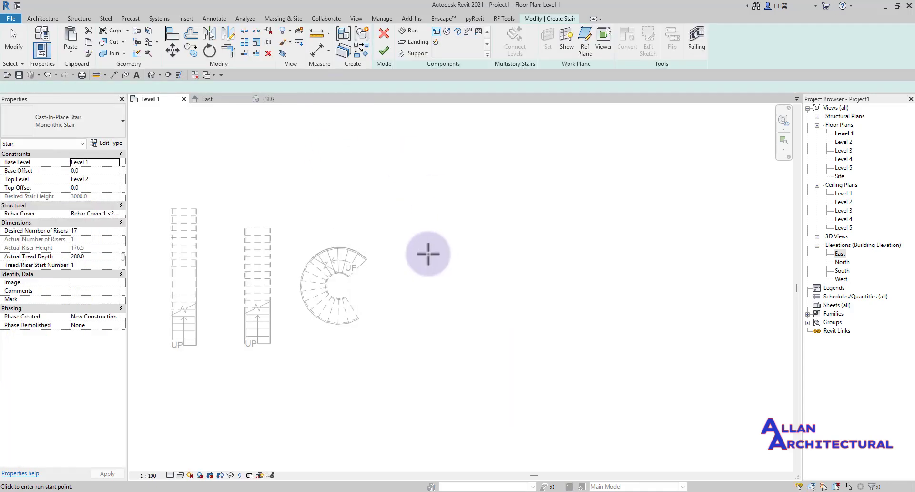
{"action": "scroll", "coordinate": [429, 257], "scroll_direction": "up", "scroll_amount": 1}
{"action": "middle_click_drag", "start_coordinate": [429, 256], "coordinate": [422, 233]}
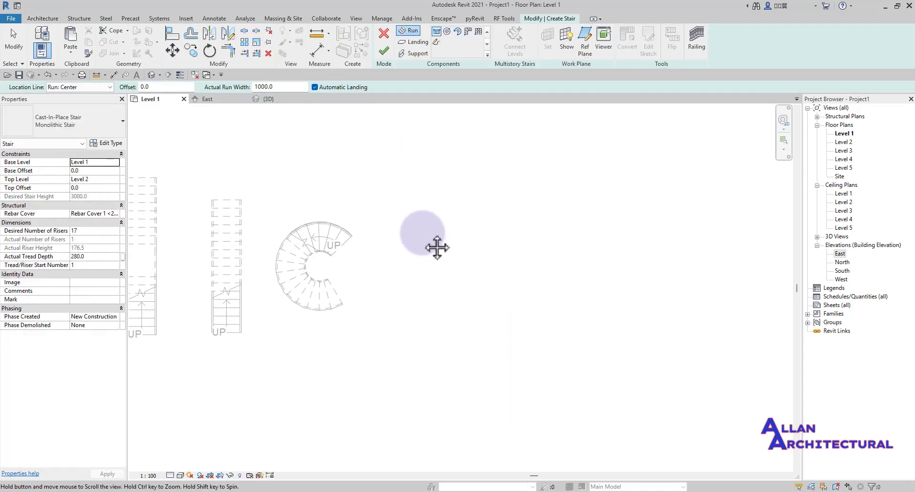
- Draw the first centre-ends spiral run, ending it at 9 risers
{"action": "left_click", "coordinate": [459, 32]}
{"action": "scroll", "coordinate": [384, 283], "scroll_direction": "up", "scroll_amount": 2}
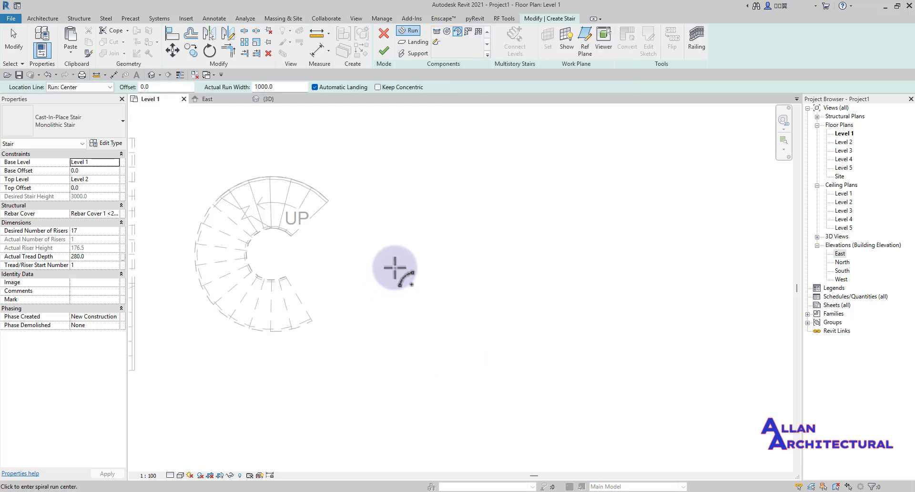
{"action": "middle_click_drag", "start_coordinate": [414, 256], "coordinate": [401, 266]}
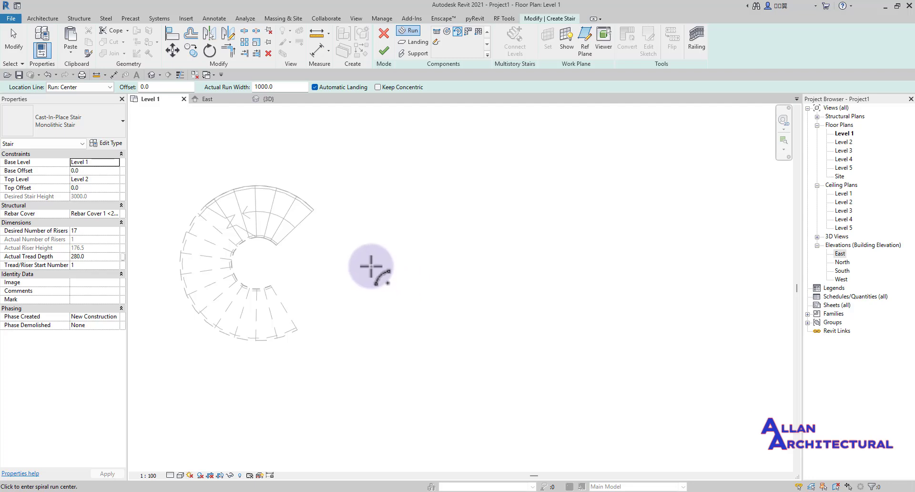
{"action": "middle_click_drag", "start_coordinate": [408, 279], "coordinate": [406, 308]}
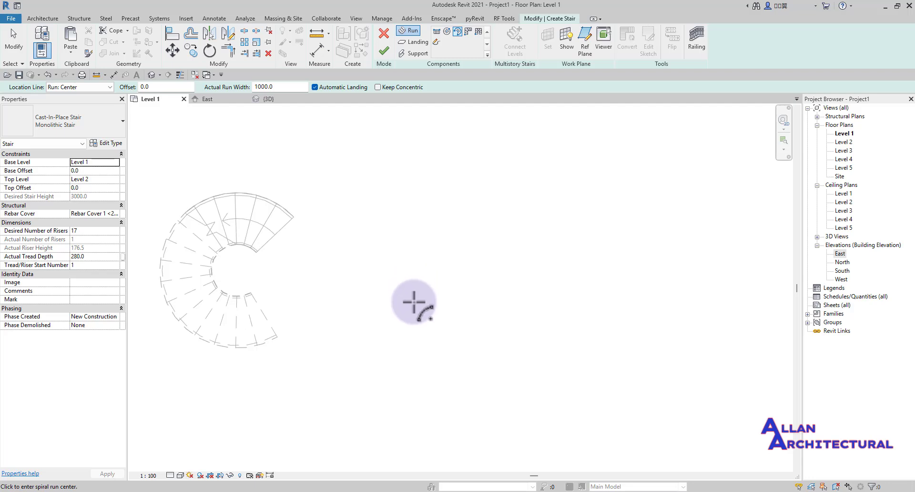
{"action": "scroll", "coordinate": [408, 304], "scroll_direction": "up", "scroll_amount": 1}
{"action": "scroll", "coordinate": [390, 287], "scroll_direction": "down", "scroll_amount": 2}
{"action": "middle_click_drag", "start_coordinate": [458, 296], "coordinate": [423, 299]}
{"action": "scroll", "coordinate": [356, 302], "scroll_direction": "up", "scroll_amount": 1}
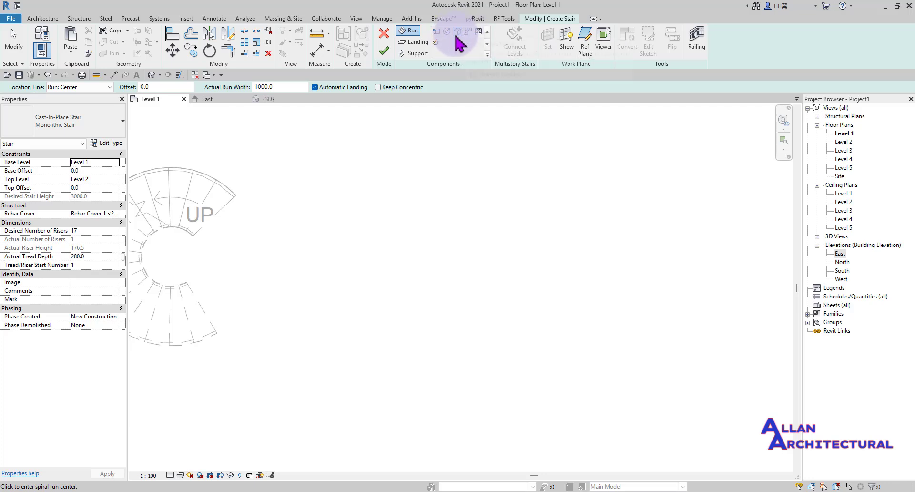
{"action": "scroll", "coordinate": [334, 300], "scroll_direction": "up", "scroll_amount": 1}
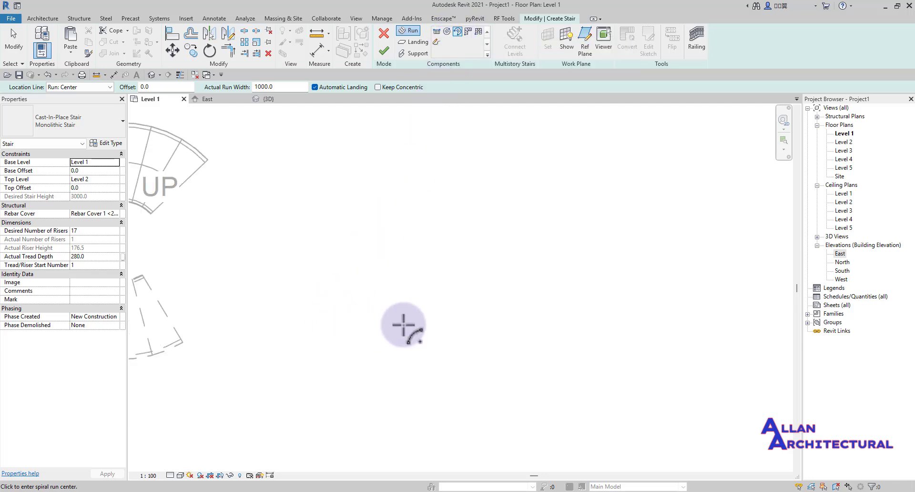
{"action": "scroll", "coordinate": [414, 312], "scroll_direction": "down", "scroll_amount": 3}
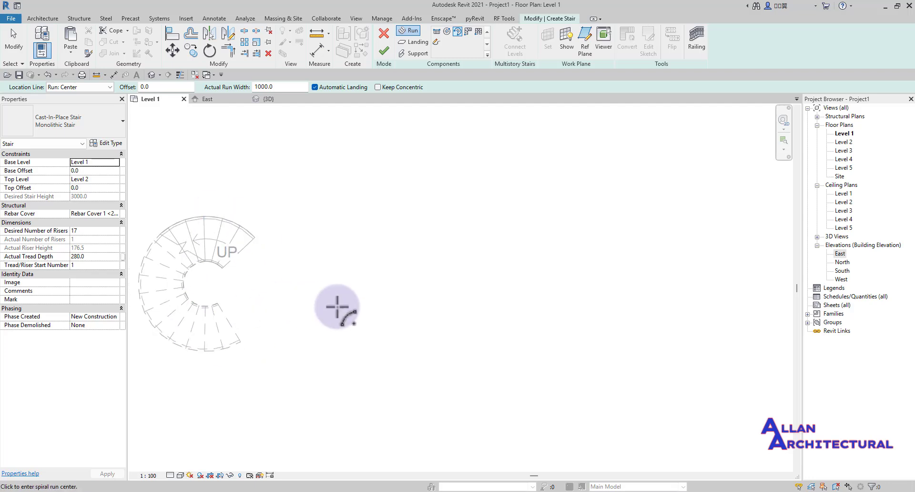
{"action": "left_click", "coordinate": [404, 318]}
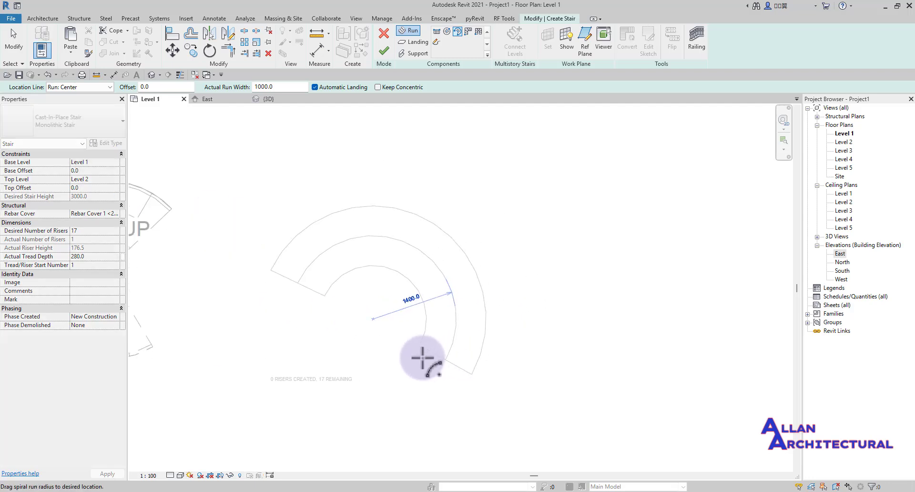
{"action": "scroll", "coordinate": [358, 391], "scroll_direction": "down", "scroll_amount": 2}
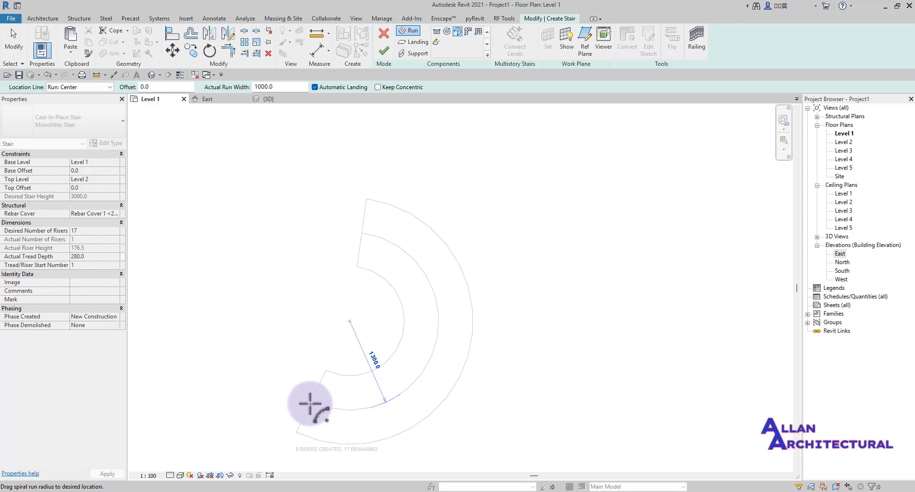
{"action": "left_click", "coordinate": [307, 404]}
{"action": "middle_click_drag", "start_coordinate": [317, 408], "coordinate": [327, 334]}
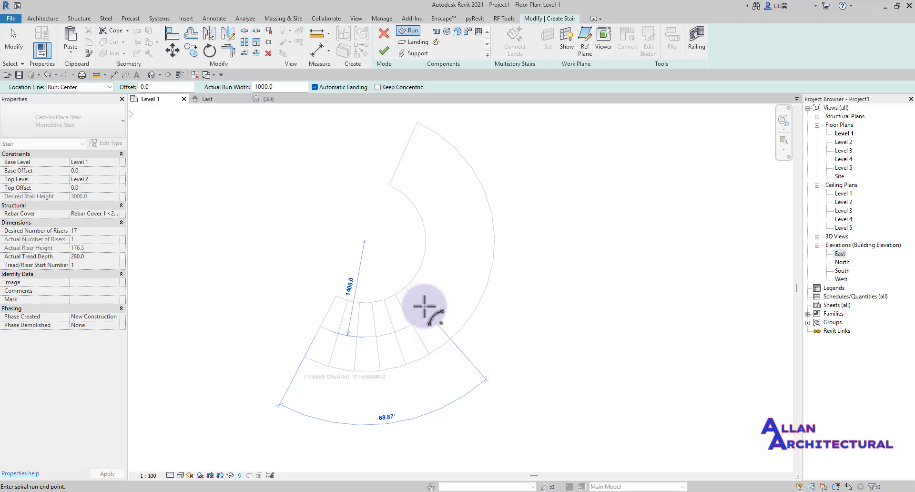
{"action": "left_click", "coordinate": [450, 283]}
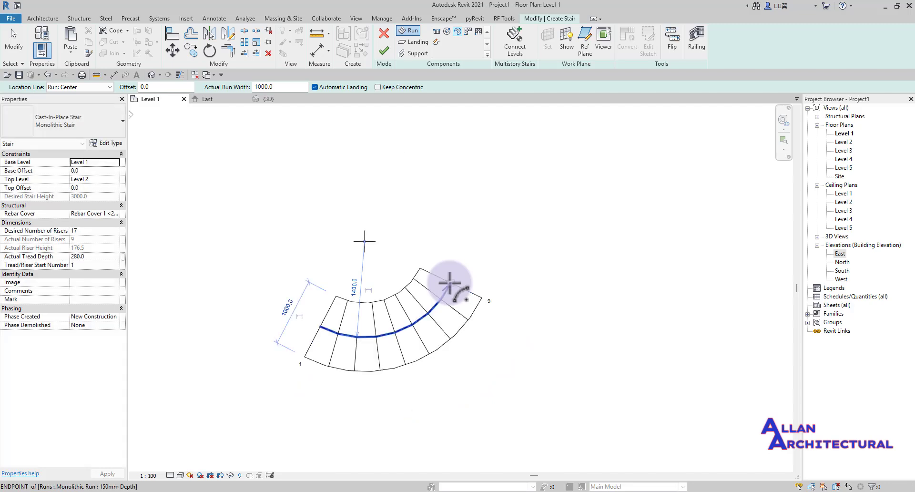
- Draw a second spiral run of 1300 radius that completes all 17 risers
{"action": "left_click", "coordinate": [460, 221]}
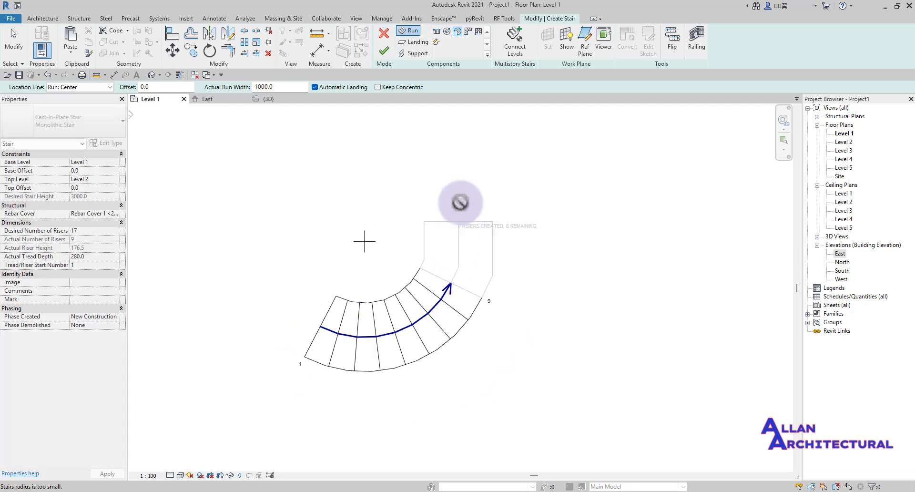
{"action": "middle_click_drag", "start_coordinate": [443, 132], "coordinate": [492, 231]}
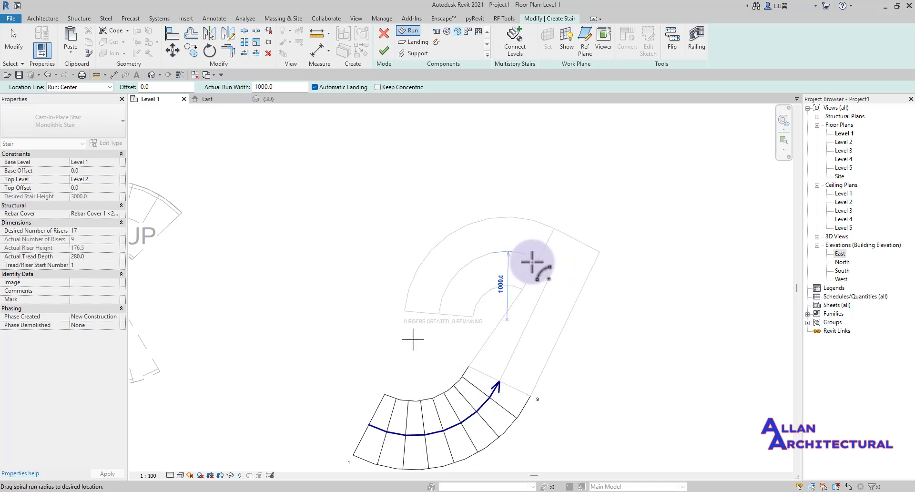
{"action": "left_click", "coordinate": [509, 234]}
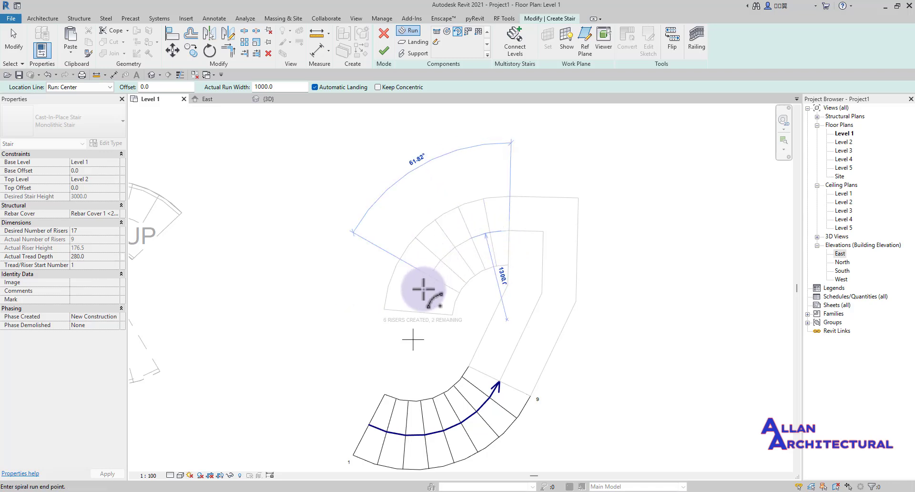
{"action": "scroll", "coordinate": [412, 324], "scroll_direction": "up", "scroll_amount": 2}
{"action": "left_click", "coordinate": [413, 328]}
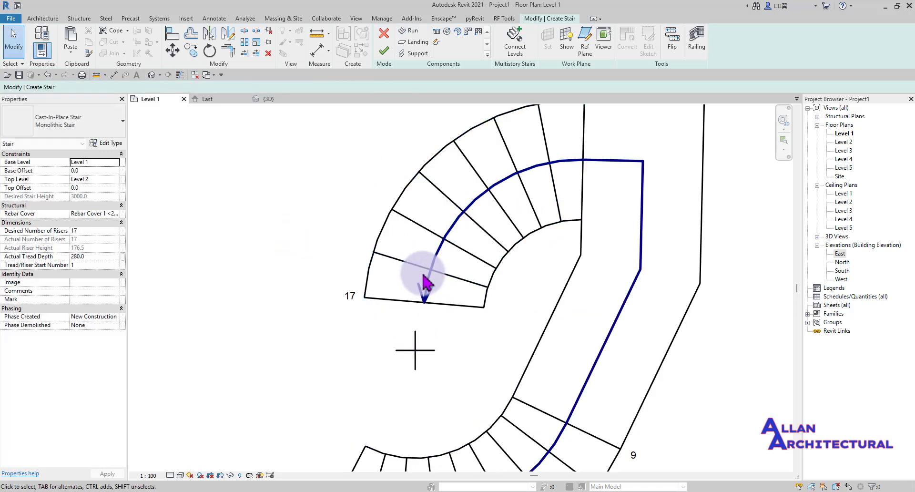
- Select and inspect the landing between the two spiral runs
{"action": "scroll", "coordinate": [425, 272], "scroll_direction": "down", "scroll_amount": 3}
{"action": "left_click", "coordinate": [537, 248]}
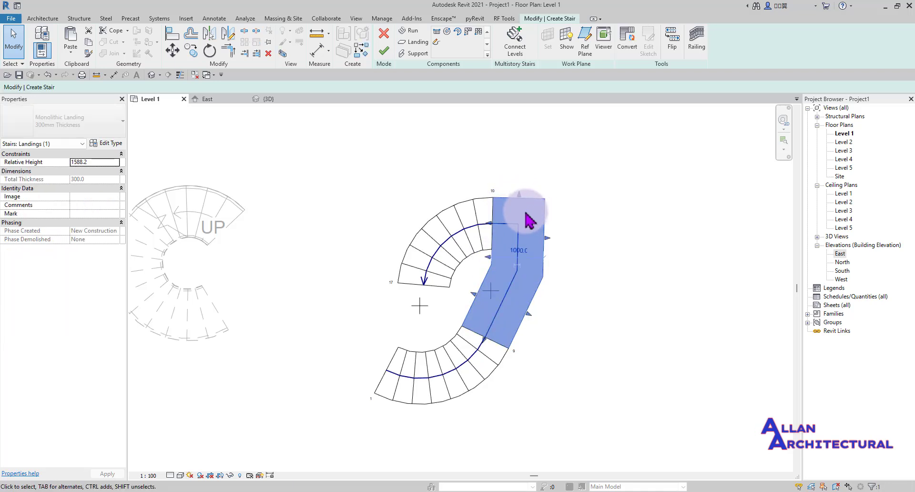
{"action": "left_click", "coordinate": [585, 203]}
{"action": "scroll", "coordinate": [484, 203], "scroll_direction": "up", "scroll_amount": 3}
{"action": "scroll", "coordinate": [454, 215], "scroll_direction": "down", "scroll_amount": 6}
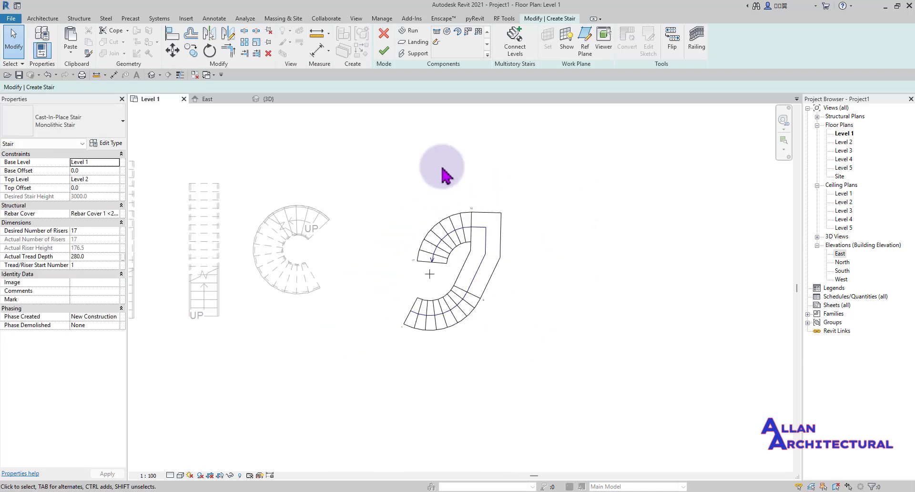
{"action": "scroll", "coordinate": [454, 265], "scroll_direction": "up", "scroll_amount": 2}
{"action": "scroll", "coordinate": [465, 299], "scroll_direction": "up", "scroll_amount": 1}
{"action": "left_click", "coordinate": [481, 270]}
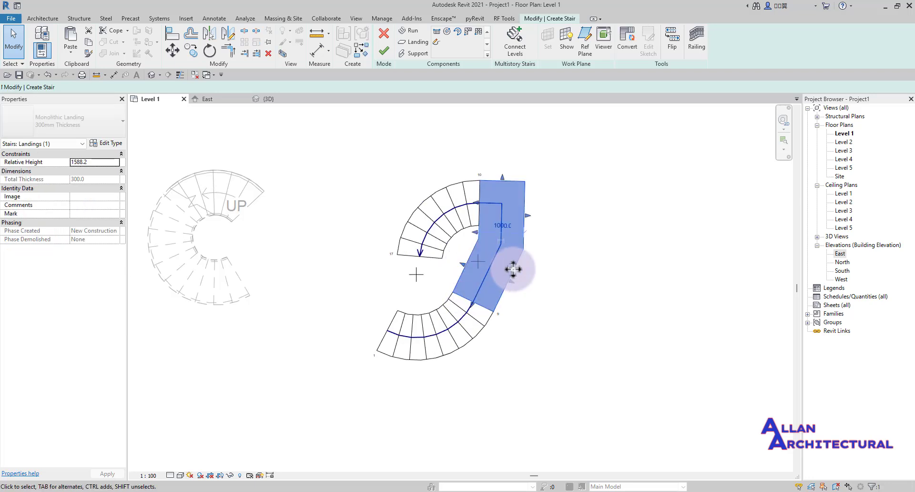
{"action": "key", "text": "Escape"}
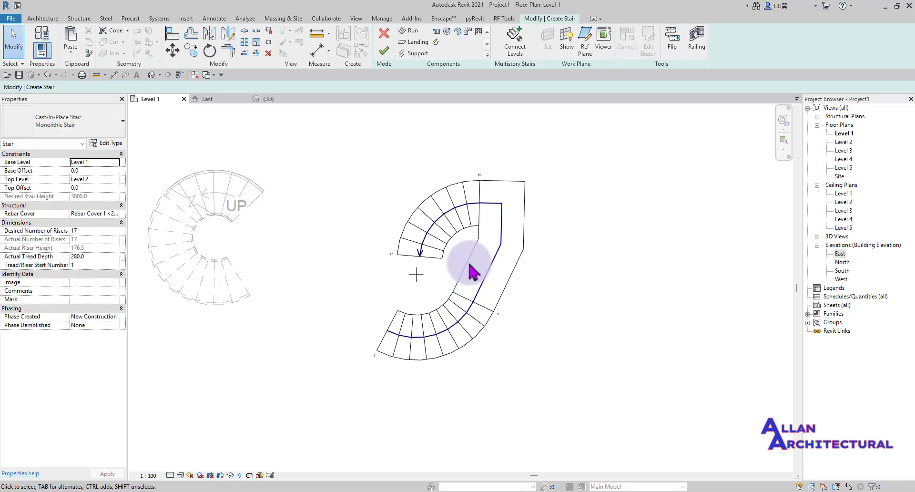
- Nudge the lower spiral run, cancel the join error, and finish the two-spiral stair
{"action": "left_click", "coordinate": [423, 259]}
{"action": "left_click", "coordinate": [416, 276]}
{"action": "left_click_drag", "start_coordinate": [416, 276], "coordinate": [398, 276]}
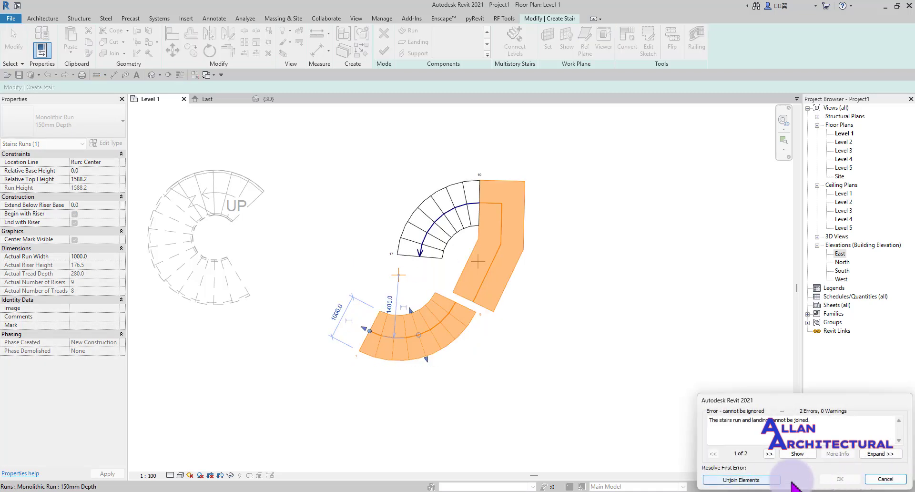
{"action": "left_click", "coordinate": [880, 480]}
{"action": "scroll", "coordinate": [457, 213], "scroll_direction": "up", "scroll_amount": 3}
{"action": "scroll", "coordinate": [438, 183], "scroll_direction": "down", "scroll_amount": 3}
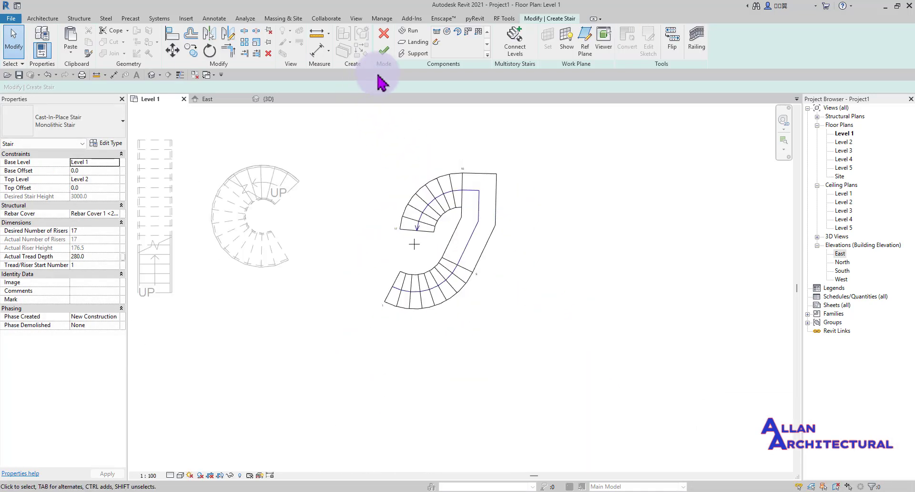
{"action": "left_click", "coordinate": [385, 51]}
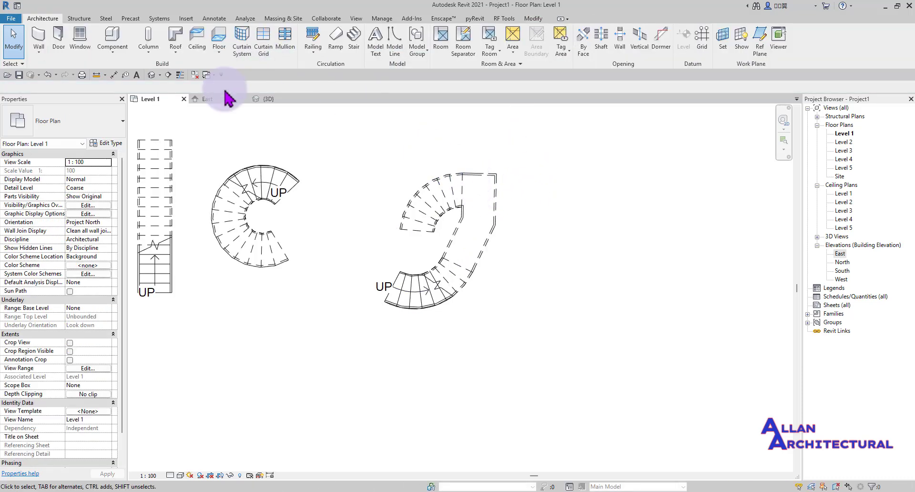
- Switch to the 3D view and orbit, zoom and pan around the two-spiral stair and its railings
{"action": "left_click", "coordinate": [266, 99]}
{"action": "middle_click_drag", "start_coordinate": [347, 153], "coordinate": [282, 270], "text": "shift"}
{"action": "scroll", "coordinate": [524, 310], "scroll_direction": "up", "scroll_amount": 3}
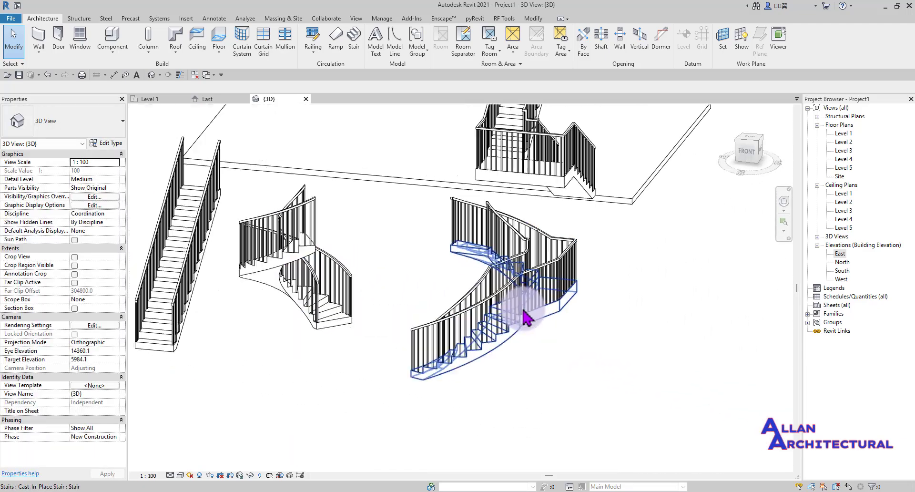
{"action": "scroll", "coordinate": [548, 308], "scroll_direction": "down", "scroll_amount": 3}
{"action": "scroll", "coordinate": [465, 366], "scroll_direction": "up", "scroll_amount": 2}
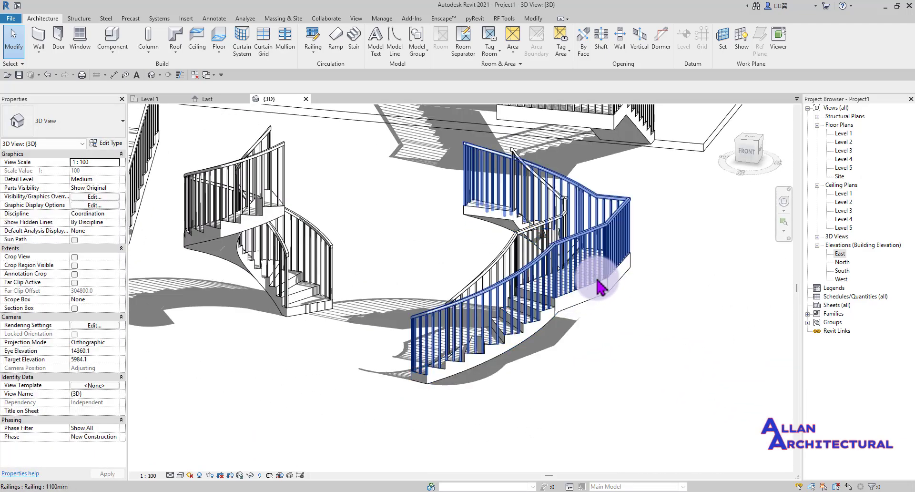
{"action": "scroll", "coordinate": [445, 265], "scroll_direction": "up", "scroll_amount": 3}
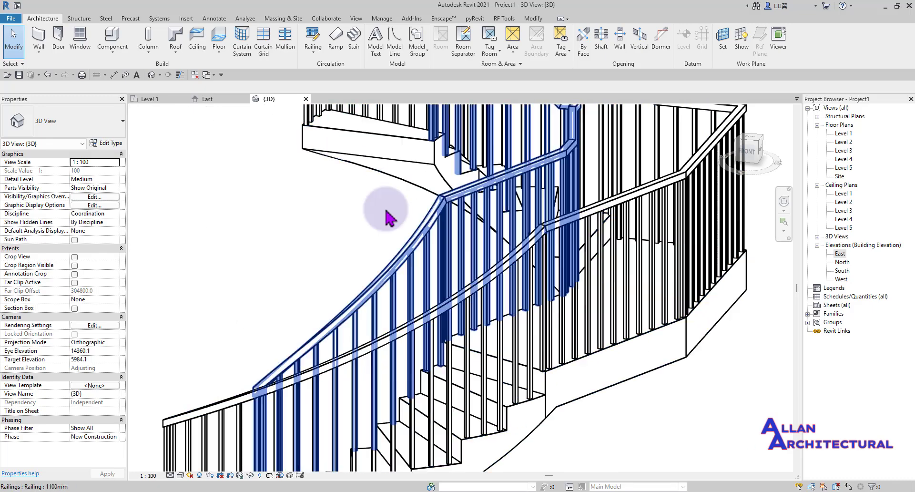
{"action": "scroll", "coordinate": [403, 193], "scroll_direction": "down", "scroll_amount": 5}
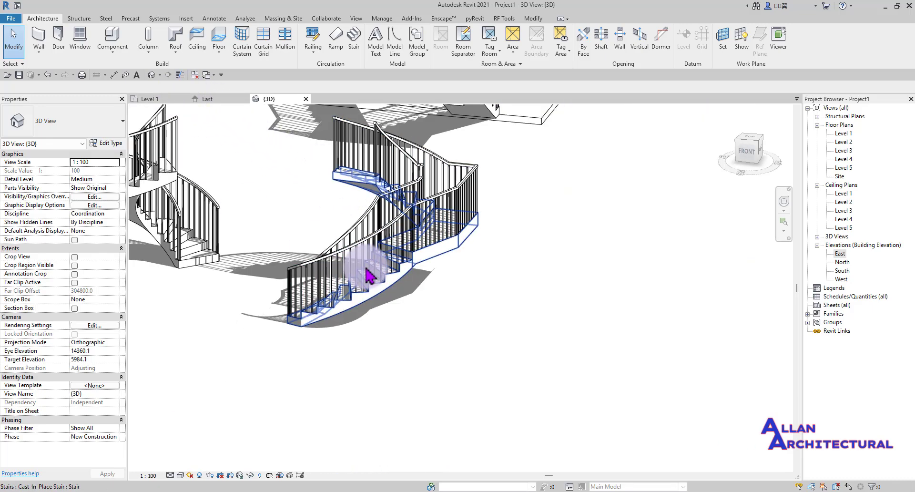
{"action": "scroll", "coordinate": [367, 275], "scroll_direction": "down", "scroll_amount": 3}
{"action": "middle_click_drag", "start_coordinate": [358, 296], "coordinate": [573, 265], "text": "shift"}
{"action": "middle_click_drag", "start_coordinate": [475, 248], "coordinate": [374, 253]}
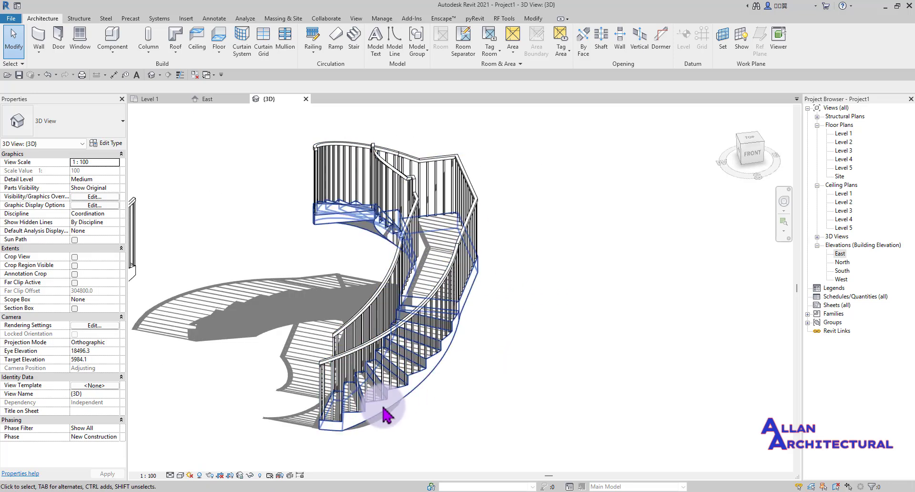
- On the Level 1 plan, window-select the two-spiral stair and move it 1800 up-left beside the spiral stair
{"action": "left_click", "coordinate": [147, 99]}
{"action": "scroll", "coordinate": [415, 251], "scroll_direction": "down", "scroll_amount": 3}
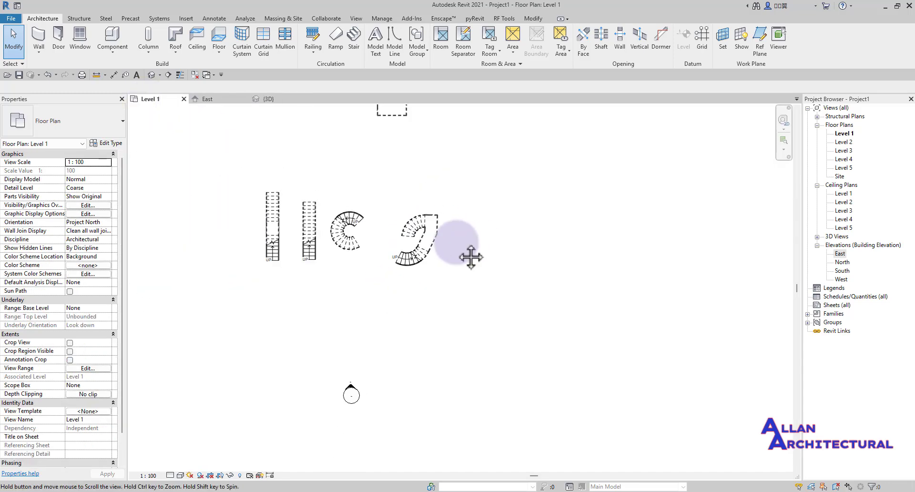
{"action": "scroll", "coordinate": [431, 200], "scroll_direction": "up", "scroll_amount": 2}
{"action": "left_click_drag", "start_coordinate": [433, 188], "coordinate": [339, 321]}
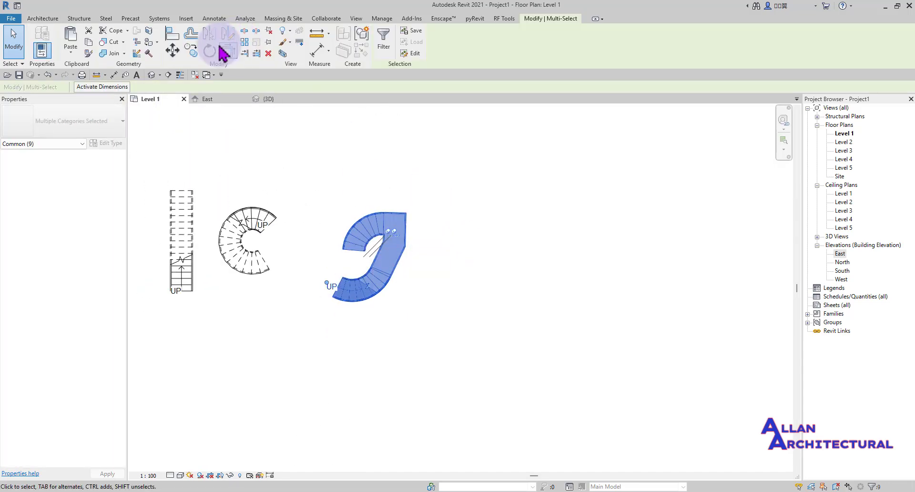
{"action": "left_click", "coordinate": [173, 50]}
{"action": "left_click", "coordinate": [484, 316]}
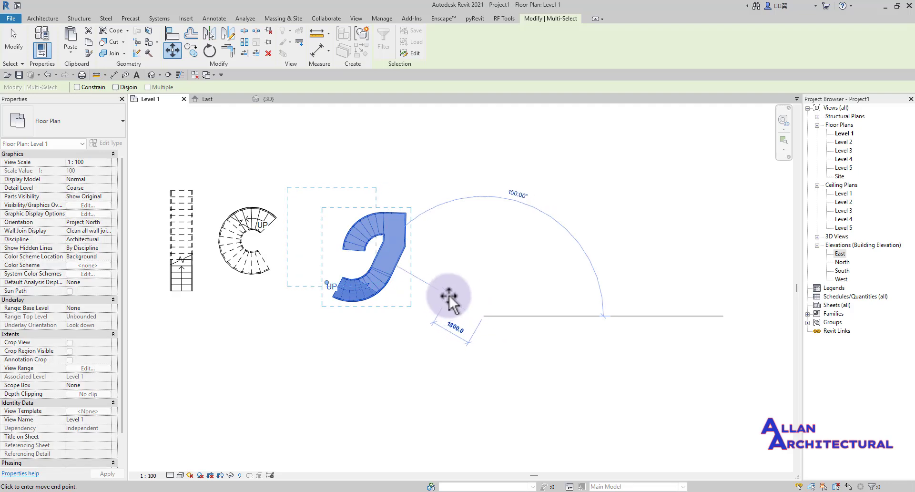
{"action": "left_click", "coordinate": [446, 290]}
{"action": "left_click", "coordinate": [401, 152]}
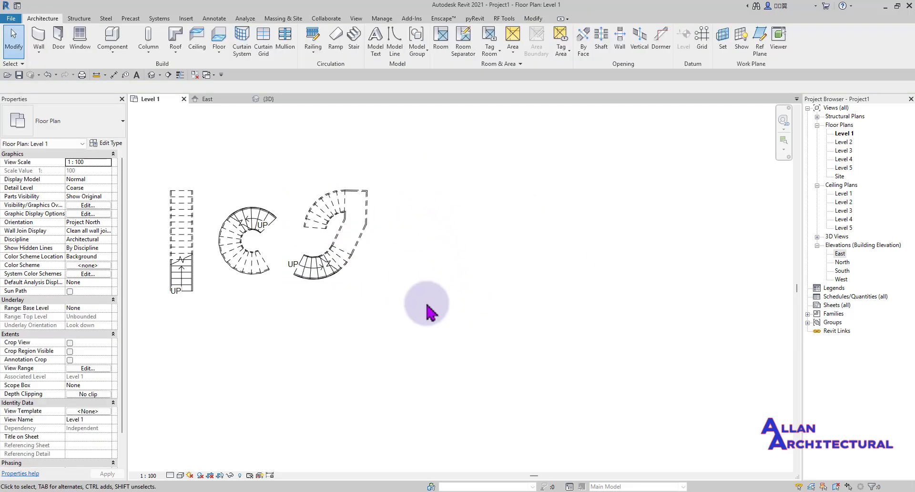
{"action": "scroll", "coordinate": [427, 306], "scroll_direction": "down", "scroll_amount": 3}
{"action": "scroll", "coordinate": [402, 292], "scroll_direction": "up", "scroll_amount": 3}
{"action": "middle_click_drag", "start_coordinate": [517, 293], "coordinate": [499, 312]}
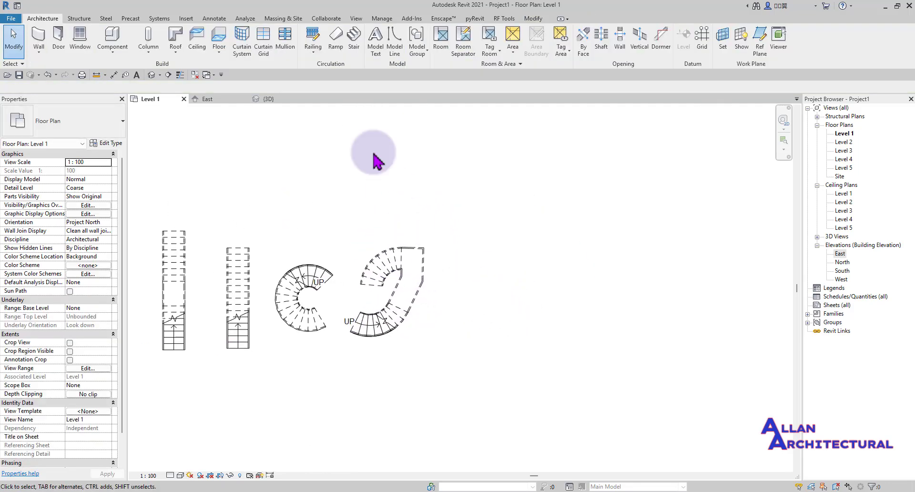
- Start a new stair and place an L-shaped winder run beside the two-spiral stair
{"action": "left_click", "coordinate": [352, 38]}
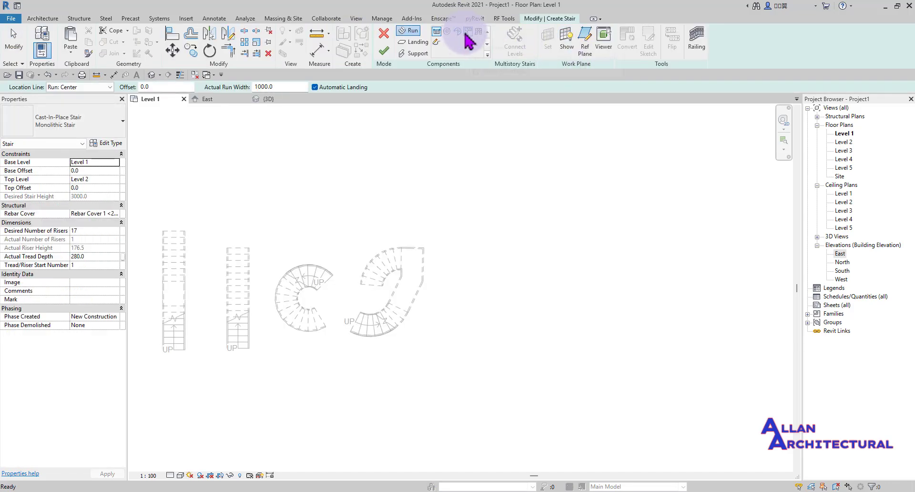
{"action": "left_click", "coordinate": [468, 32]}
{"action": "middle_click_drag", "start_coordinate": [530, 270], "coordinate": [403, 272]}
{"action": "scroll", "coordinate": [391, 286], "scroll_direction": "up", "scroll_amount": 2}
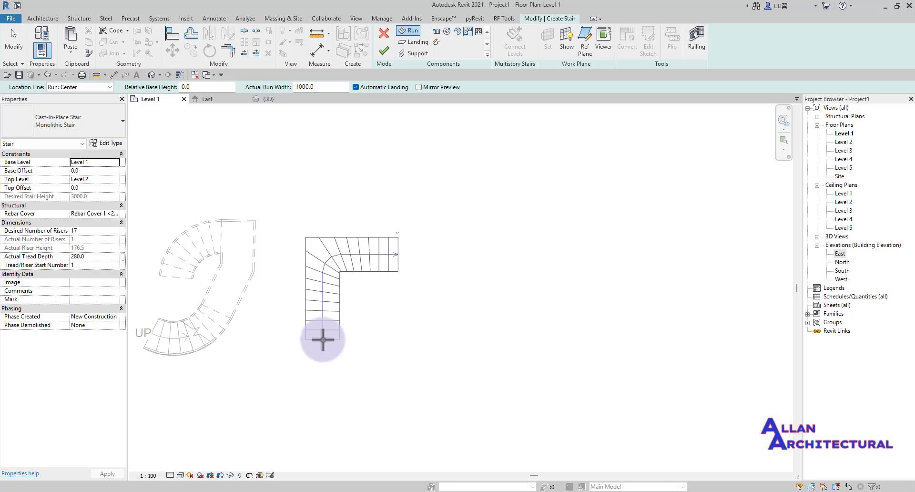
{"action": "left_click", "coordinate": [322, 341]}
- Select the new run and finish the 17-riser L-shaped winder stair
{"action": "key", "text": "Escape"}
{"action": "left_click", "coordinate": [317, 265]}
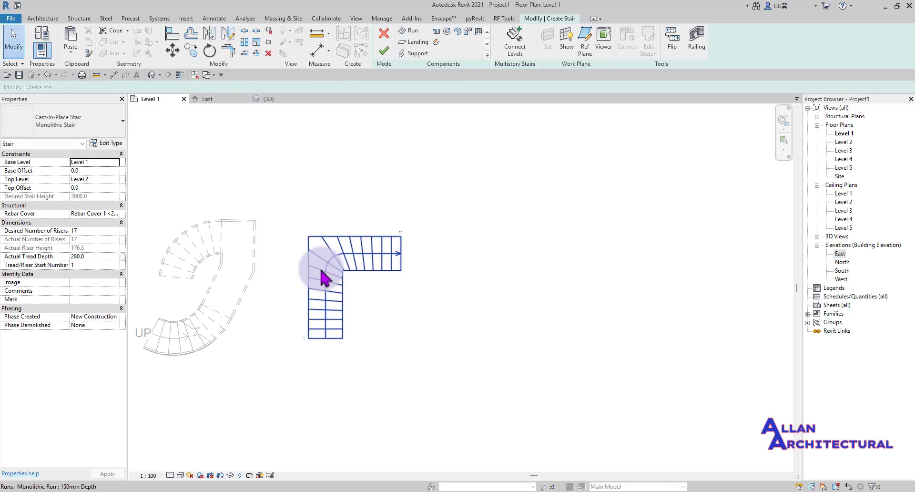
{"action": "scroll", "coordinate": [316, 266], "scroll_direction": "up", "scroll_amount": 3}
{"action": "scroll", "coordinate": [398, 285], "scroll_direction": "down", "scroll_amount": 3}
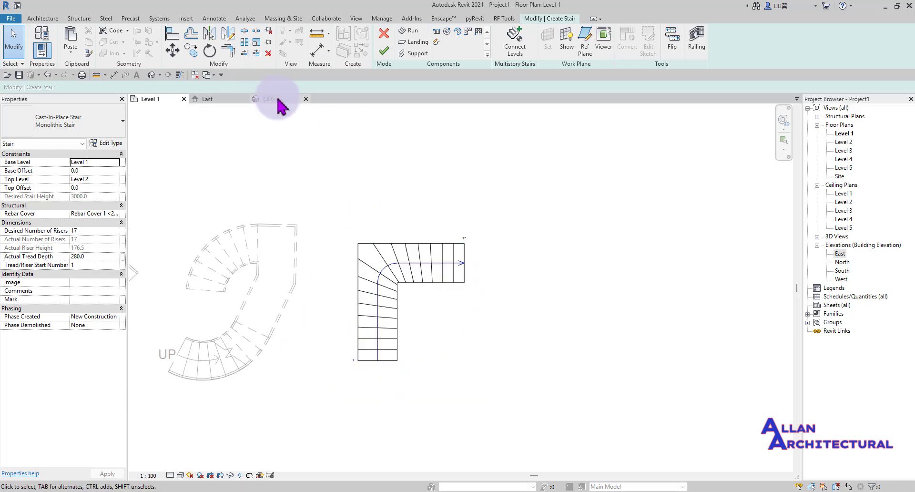
{"action": "left_click", "coordinate": [385, 50]}
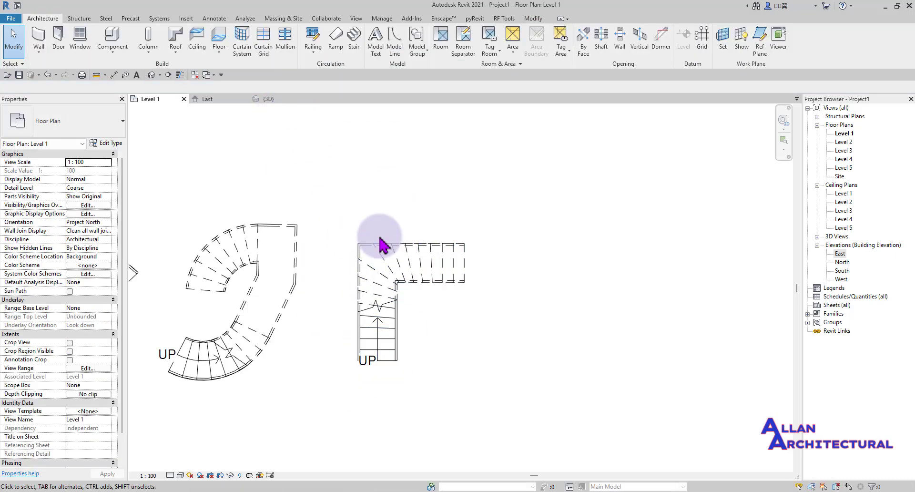
- Switch to the 3D view, then zoom and orbit to inspect the L-shaped winder stair and its railings
{"action": "left_click", "coordinate": [275, 102]}
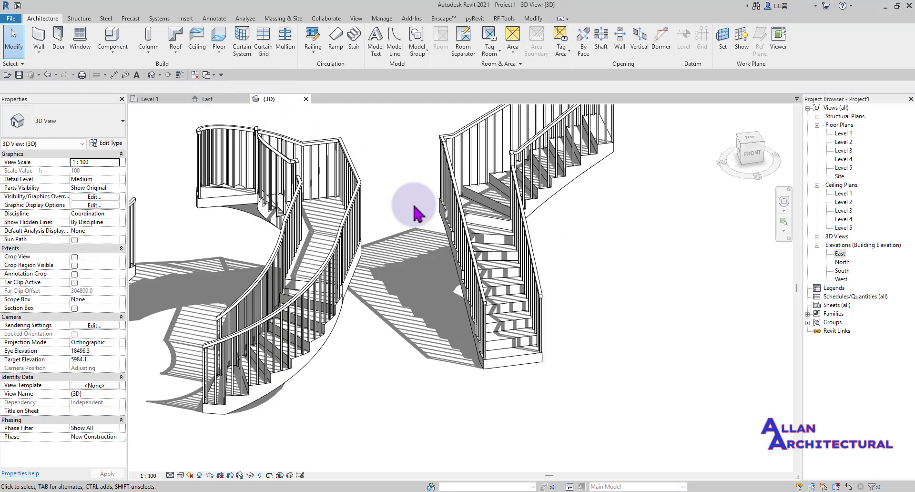
{"action": "scroll", "coordinate": [433, 233], "scroll_direction": "down", "scroll_amount": 3}
{"action": "scroll", "coordinate": [435, 236], "scroll_direction": "up", "scroll_amount": 2}
{"action": "scroll", "coordinate": [496, 300], "scroll_direction": "up", "scroll_amount": 2}
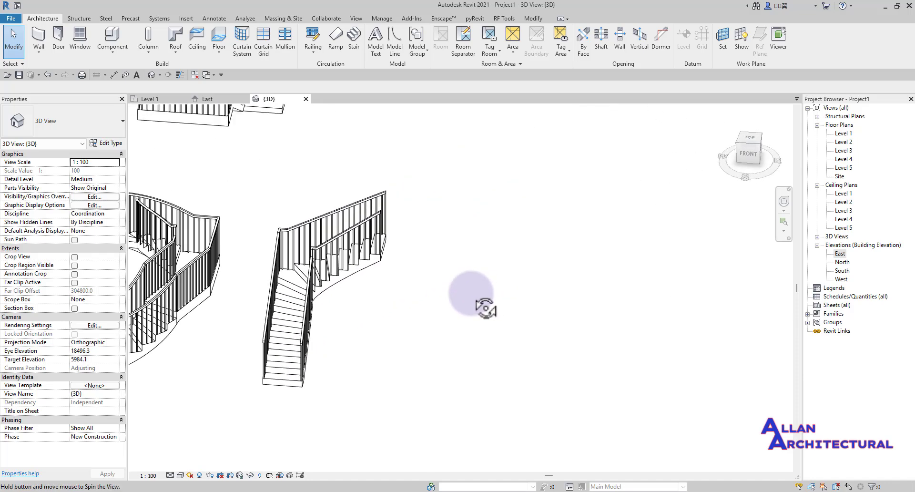
{"action": "scroll", "coordinate": [306, 265], "scroll_direction": "up", "scroll_amount": 2}
{"action": "scroll", "coordinate": [330, 221], "scroll_direction": "up", "scroll_amount": 2}
{"action": "middle_click_drag", "start_coordinate": [441, 202], "coordinate": [313, 249], "text": "shift"}
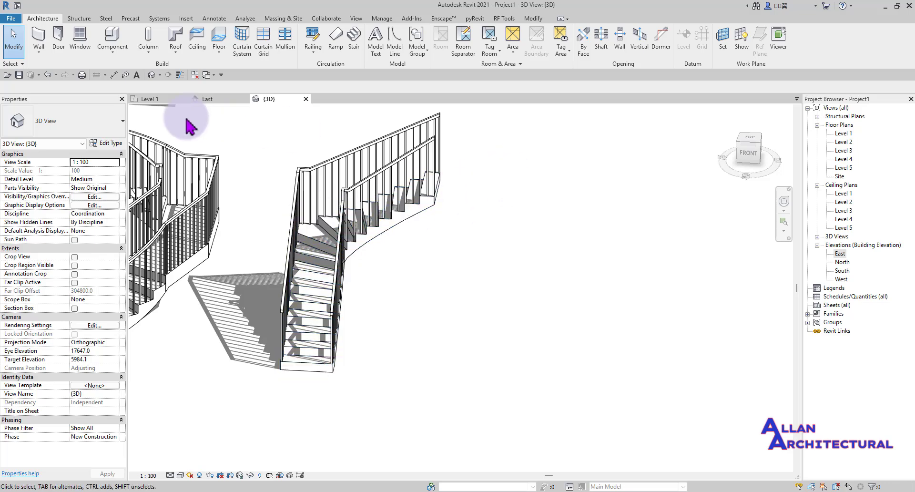
- Back on Level 1, start a new stair using the U-Shape Winder layout beside the L-shaped stair
{"action": "left_click", "coordinate": [154, 102]}
{"action": "scroll", "coordinate": [511, 286], "scroll_direction": "down", "scroll_amount": 4}
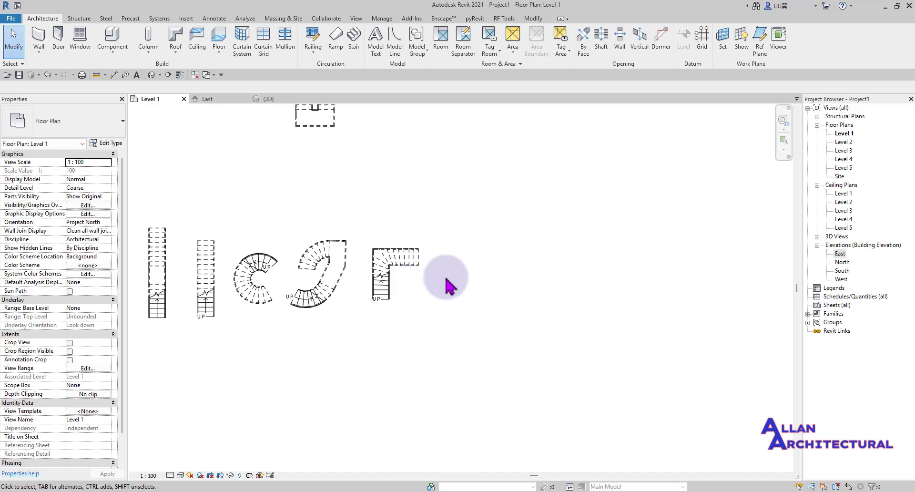
{"action": "scroll", "coordinate": [396, 260], "scroll_direction": "up", "scroll_amount": 3}
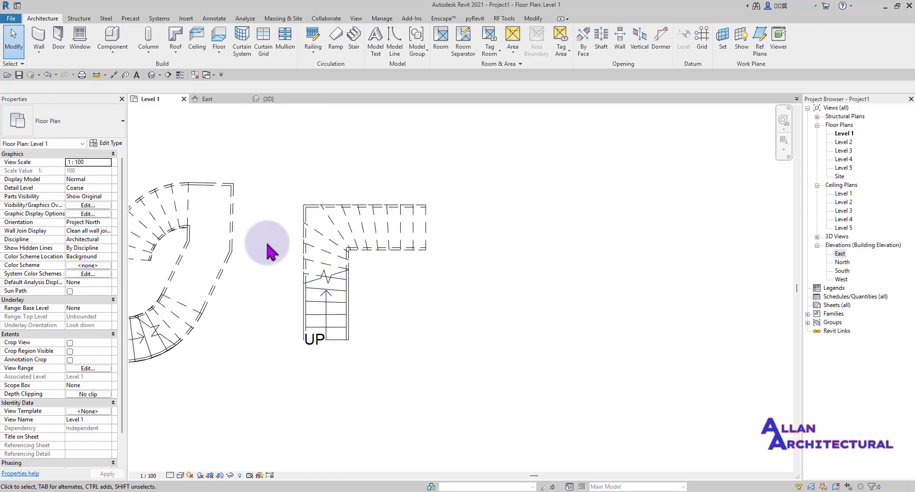
{"action": "scroll", "coordinate": [399, 273], "scroll_direction": "down", "scroll_amount": 2}
{"action": "middle_click_drag", "start_coordinate": [357, 277], "coordinate": [376, 305]}
{"action": "scroll", "coordinate": [376, 305], "scroll_direction": "up", "scroll_amount": 1}
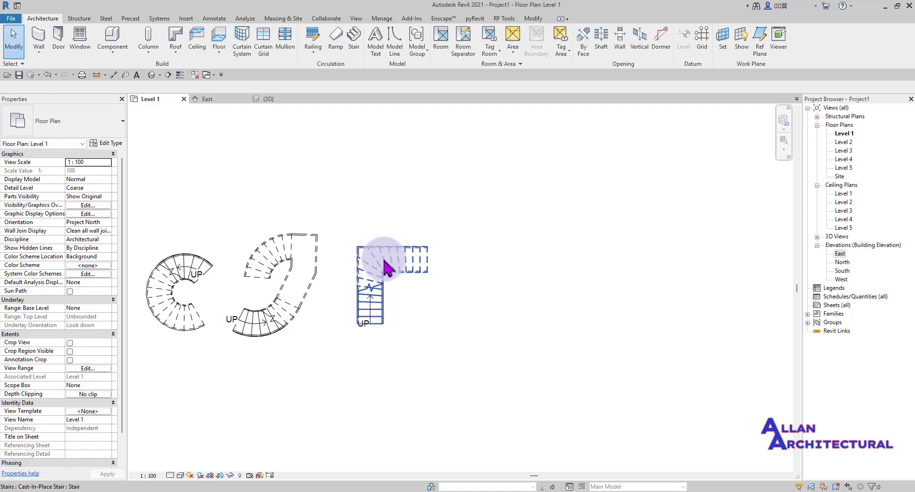
{"action": "left_click", "coordinate": [353, 42]}
{"action": "middle_click_drag", "start_coordinate": [521, 184], "coordinate": [432, 213]}
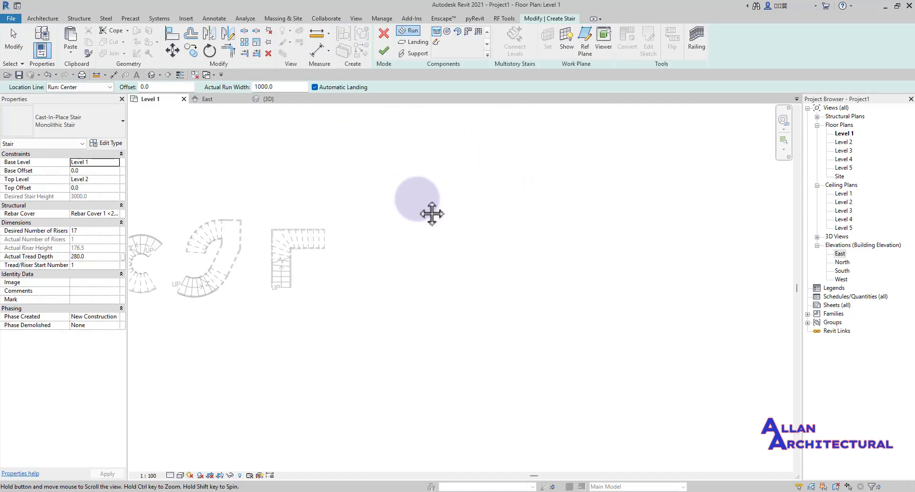
{"action": "left_click", "coordinate": [477, 31]}
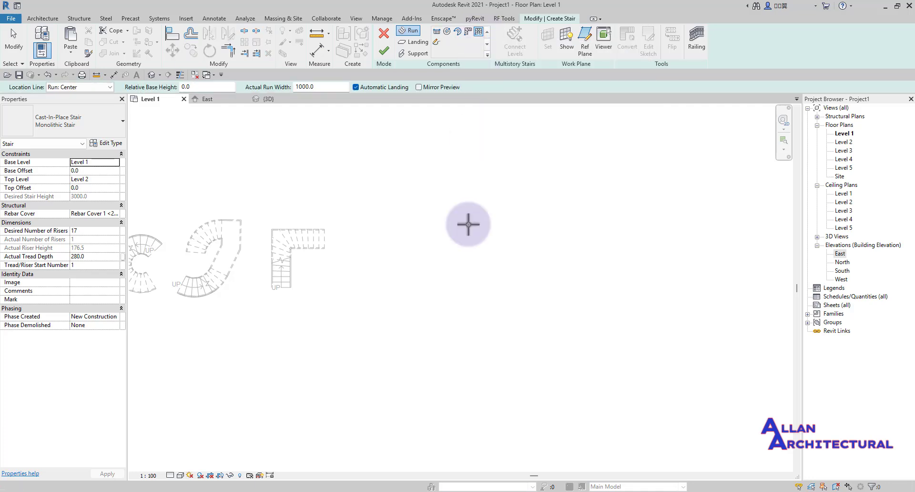
- Place the 17-riser U-shaped winder right of the L stair and finish the stair
{"action": "scroll", "coordinate": [362, 273], "scroll_direction": "up", "scroll_amount": 3}
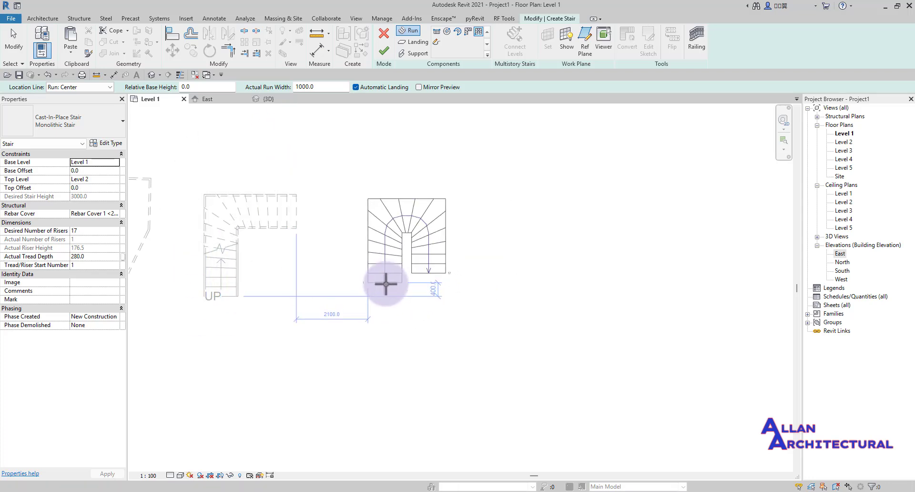
{"action": "left_click", "coordinate": [386, 284]}
{"action": "scroll", "coordinate": [390, 256], "scroll_direction": "up", "scroll_amount": 3}
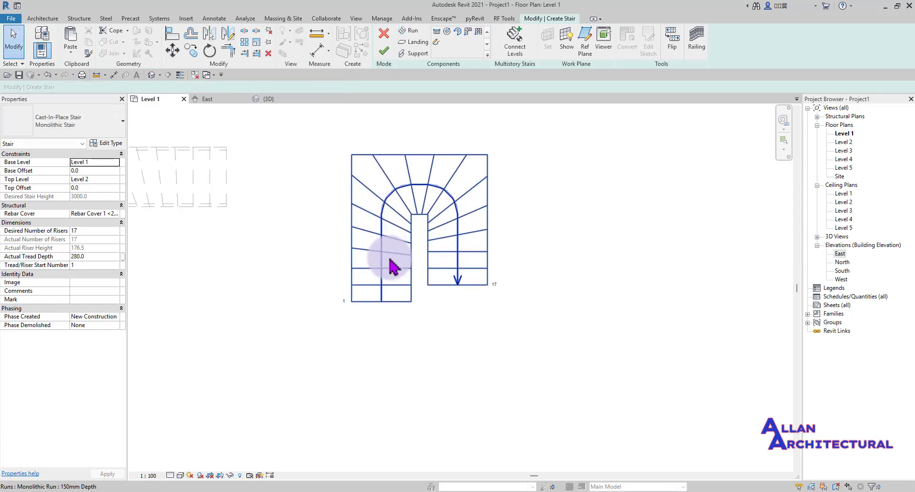
{"action": "scroll", "coordinate": [319, 289], "scroll_direction": "down", "scroll_amount": 2}
{"action": "scroll", "coordinate": [337, 292], "scroll_direction": "up", "scroll_amount": 2}
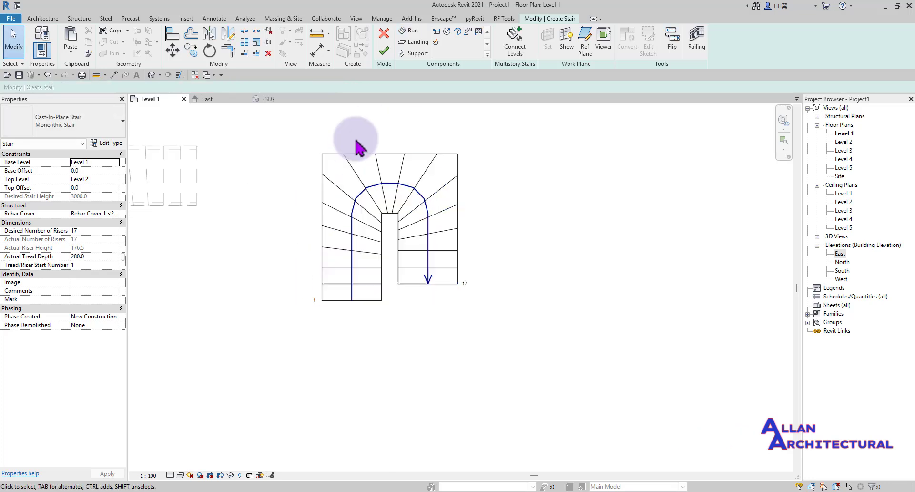
{"action": "scroll", "coordinate": [362, 205], "scroll_direction": "down", "scroll_amount": 3}
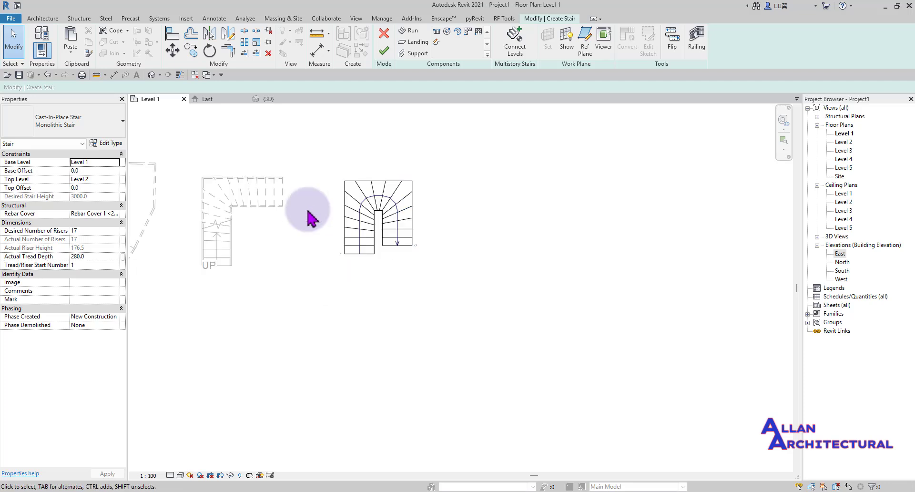
{"action": "scroll", "coordinate": [337, 260], "scroll_direction": "up", "scroll_amount": 2}
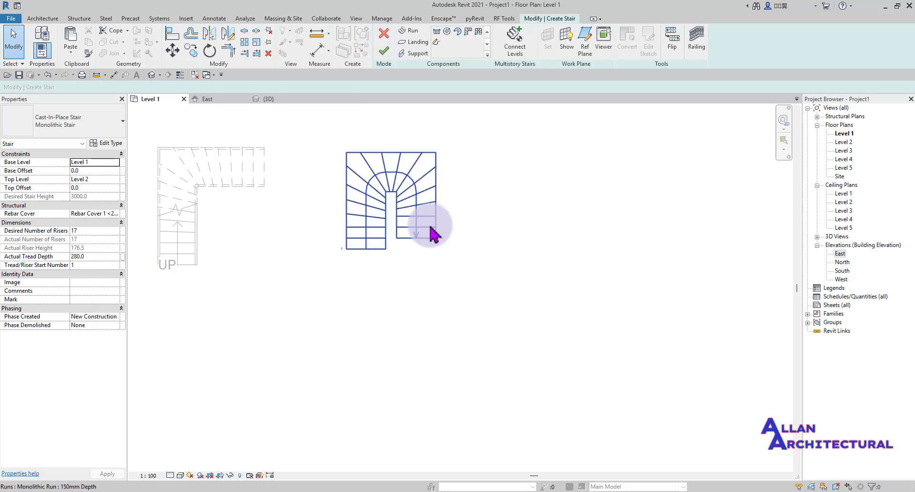
{"action": "left_click", "coordinate": [270, 98]}
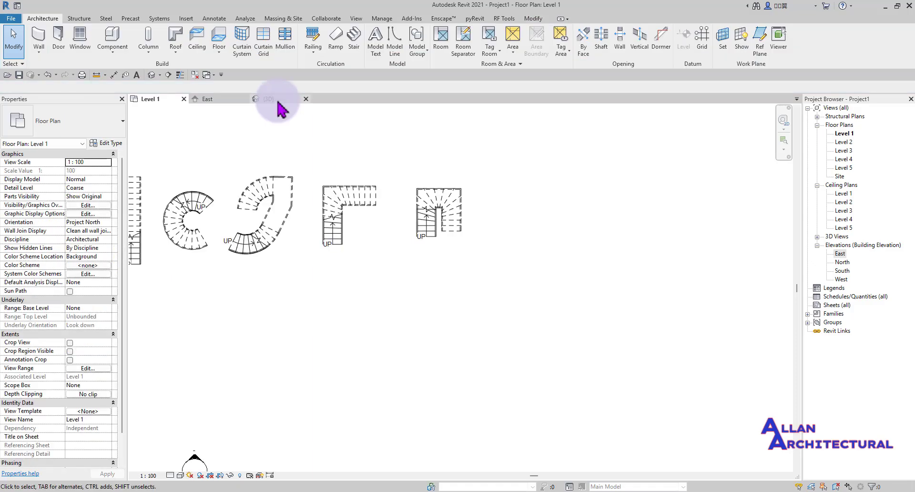
- Zoom and orbit the 3D view to check the U-shaped winder stair beside the L-shaped stair
{"action": "scroll", "coordinate": [582, 322], "scroll_direction": "down", "scroll_amount": 1}
{"action": "middle_click_drag", "start_coordinate": [615, 326], "coordinate": [637, 319], "text": "shift"}
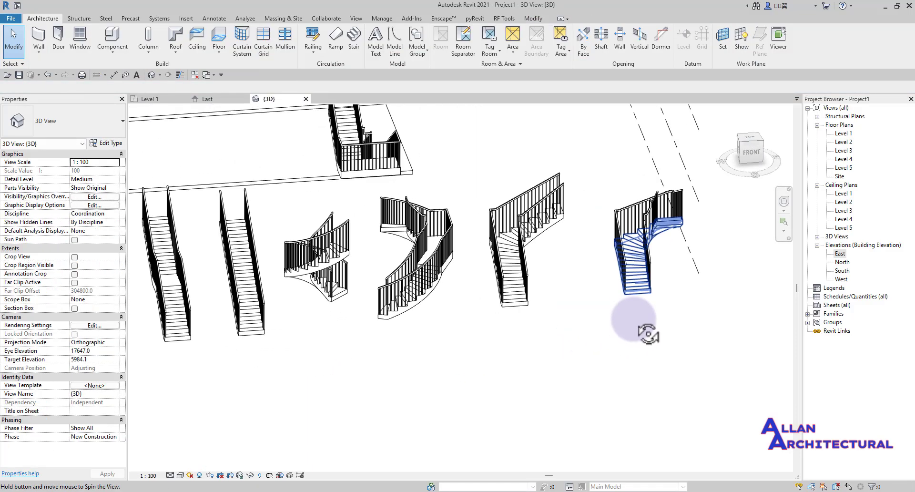
{"action": "scroll", "coordinate": [553, 281], "scroll_direction": "up", "scroll_amount": 6}
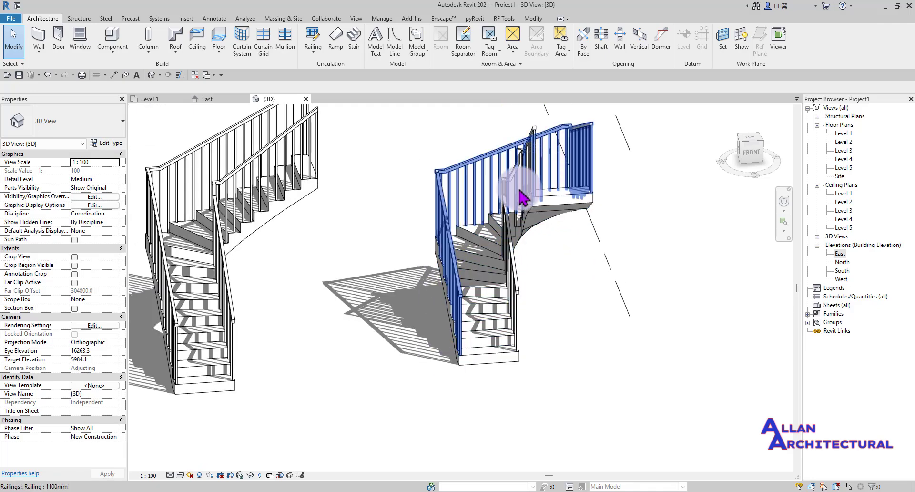
{"action": "middle_click_drag", "start_coordinate": [501, 307], "coordinate": [406, 349], "text": "shift"}
{"action": "scroll", "coordinate": [485, 271], "scroll_direction": "down", "scroll_amount": 3}
{"action": "scroll", "coordinate": [368, 353], "scroll_direction": "up", "scroll_amount": 5}
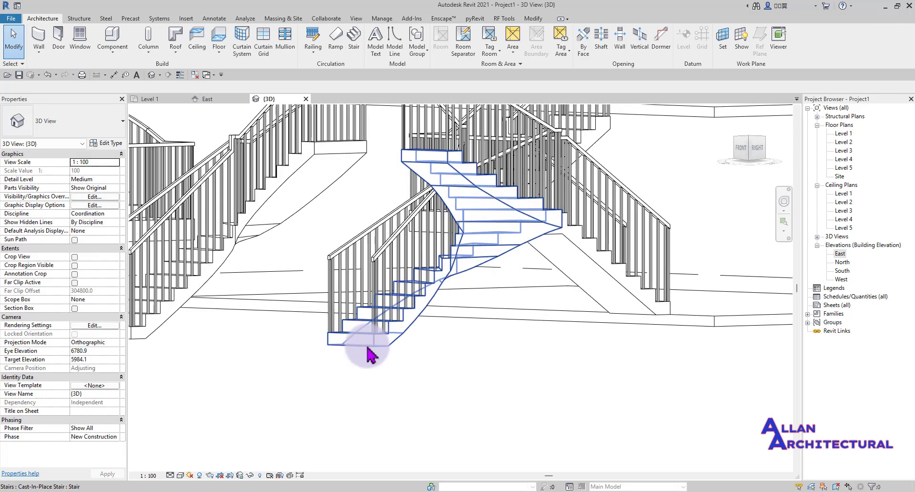
{"action": "scroll", "coordinate": [355, 348], "scroll_direction": "down", "scroll_amount": 4}
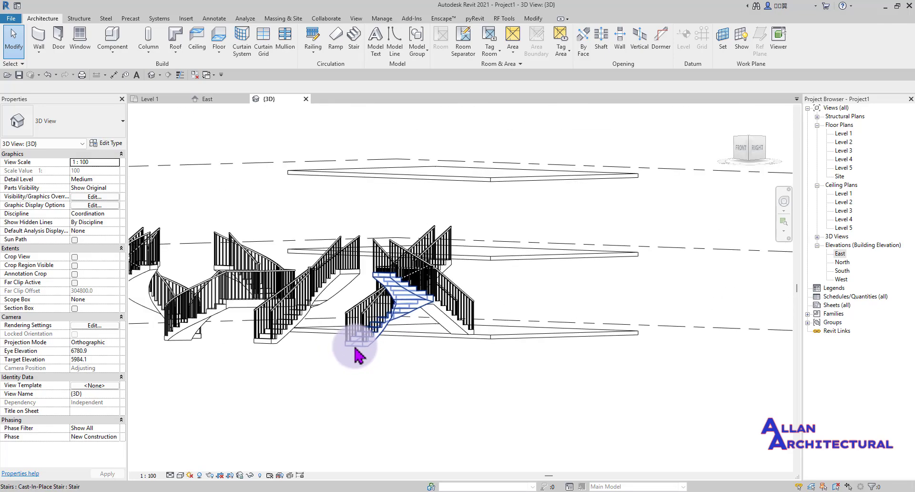
{"action": "scroll", "coordinate": [355, 348], "scroll_direction": "up", "scroll_amount": 4}
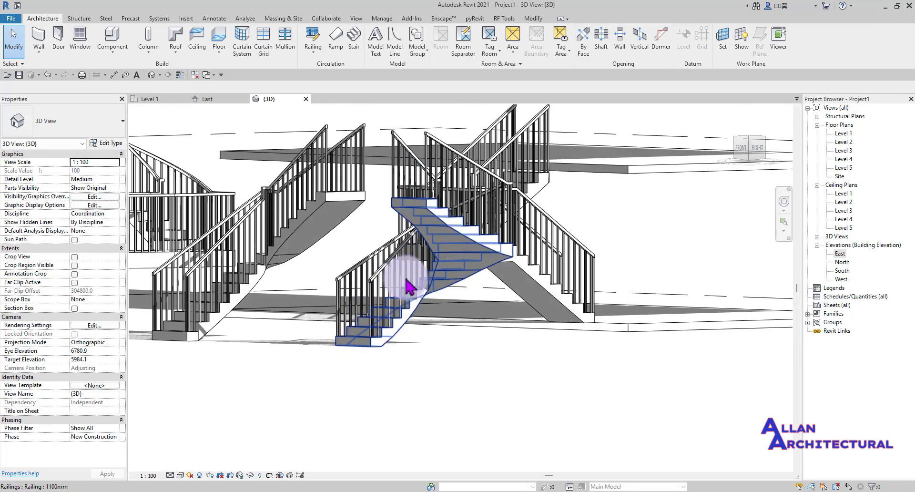
{"action": "scroll", "coordinate": [403, 200], "scroll_direction": "down", "scroll_amount": 4}
{"action": "middle_click_drag", "start_coordinate": [403, 200], "coordinate": [732, 276], "text": "shift"}
{"action": "scroll", "coordinate": [517, 248], "scroll_direction": "down", "scroll_amount": 3}
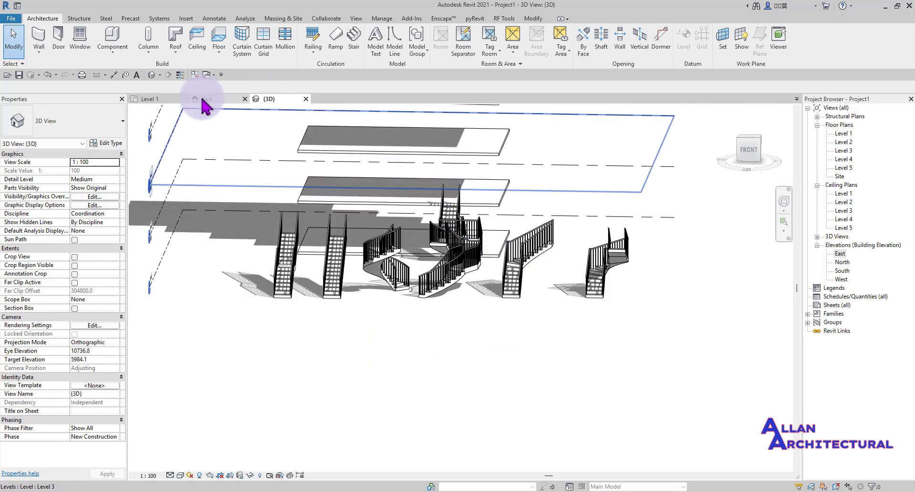
- Return to the Level 1 plan and frame the row of stairs, including the U-shaped stair
{"action": "left_click", "coordinate": [163, 99]}
{"action": "scroll", "coordinate": [420, 206], "scroll_direction": "down", "scroll_amount": 3}
{"action": "middle_click_drag", "start_coordinate": [432, 242], "coordinate": [525, 263]}
{"action": "scroll", "coordinate": [464, 250], "scroll_direction": "up", "scroll_amount": 2}
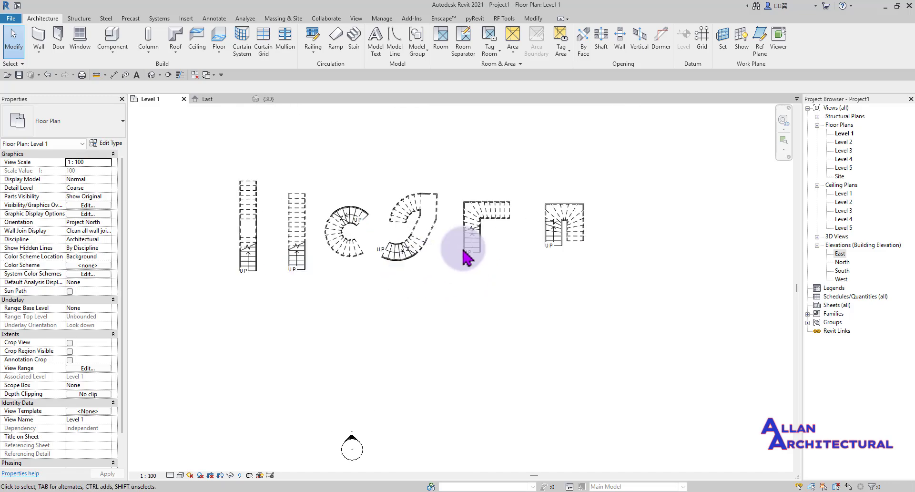
{"action": "scroll", "coordinate": [664, 190], "scroll_direction": "up", "scroll_amount": 3}
{"action": "scroll", "coordinate": [489, 226], "scroll_direction": "up", "scroll_amount": 3}
{"action": "scroll", "coordinate": [494, 230], "scroll_direction": "down", "scroll_amount": 5}
{"action": "middle_click_drag", "start_coordinate": [464, 188], "coordinate": [499, 334]}
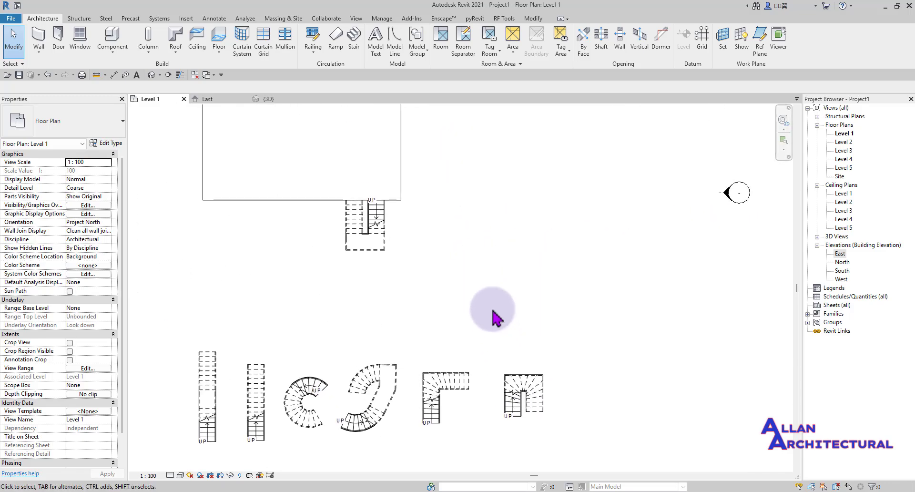
{"action": "scroll", "coordinate": [346, 238], "scroll_direction": "up", "scroll_amount": 2}
{"action": "scroll", "coordinate": [353, 248], "scroll_direction": "up", "scroll_amount": 2}
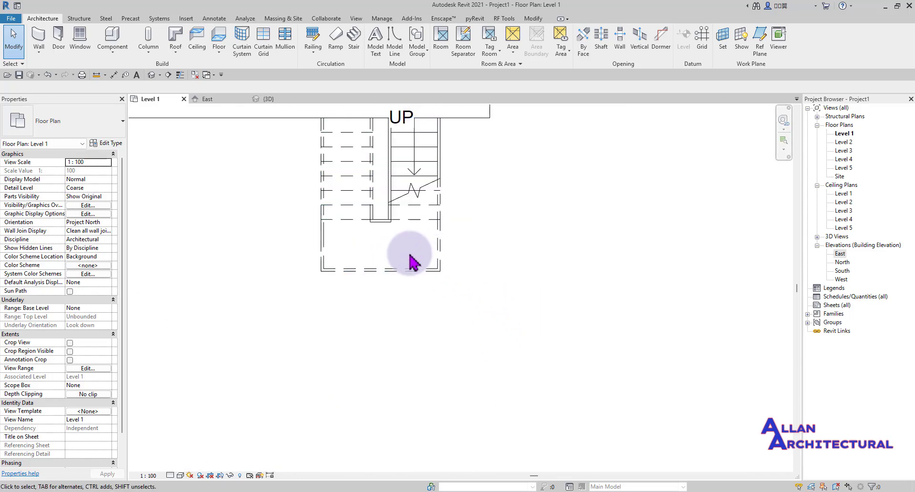
{"action": "scroll", "coordinate": [349, 150], "scroll_direction": "down", "scroll_amount": 3}
{"action": "scroll", "coordinate": [363, 154], "scroll_direction": "down", "scroll_amount": 1}
{"action": "middle_click_drag", "start_coordinate": [375, 157], "coordinate": [413, 113]}
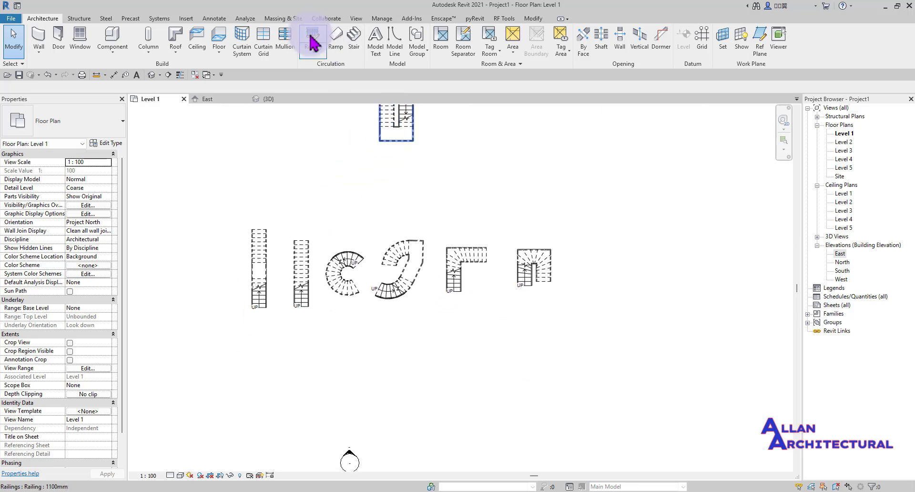
- Start a new straight-run stair with its start point below the row of stairs
{"action": "left_click", "coordinate": [354, 38]}
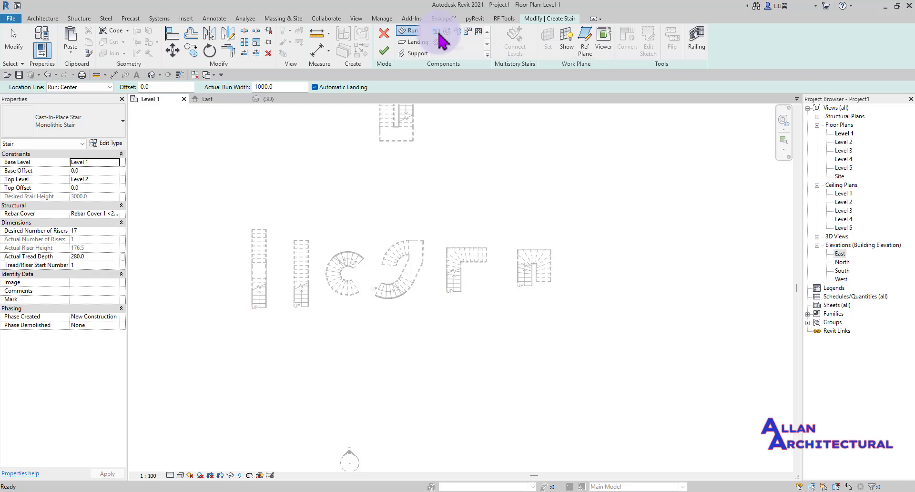
{"action": "left_click", "coordinate": [438, 32]}
{"action": "scroll", "coordinate": [343, 336], "scroll_direction": "up", "scroll_amount": 5}
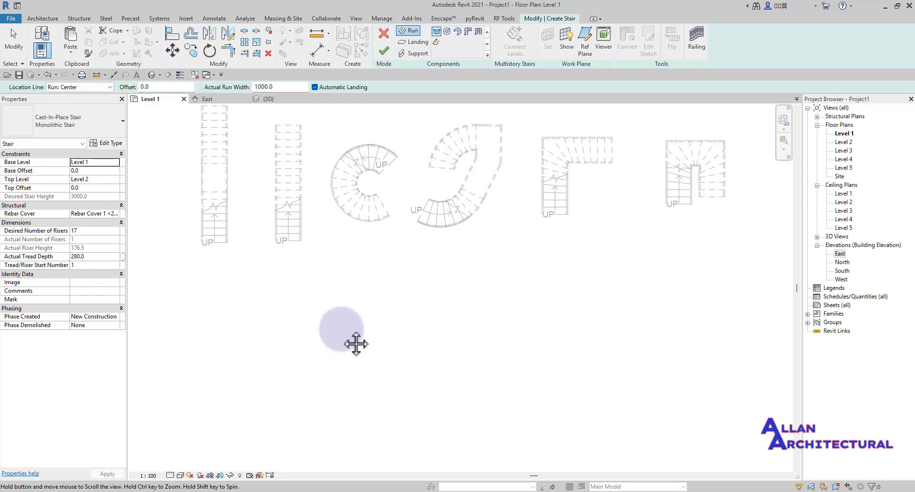
{"action": "left_click", "coordinate": [350, 408]}
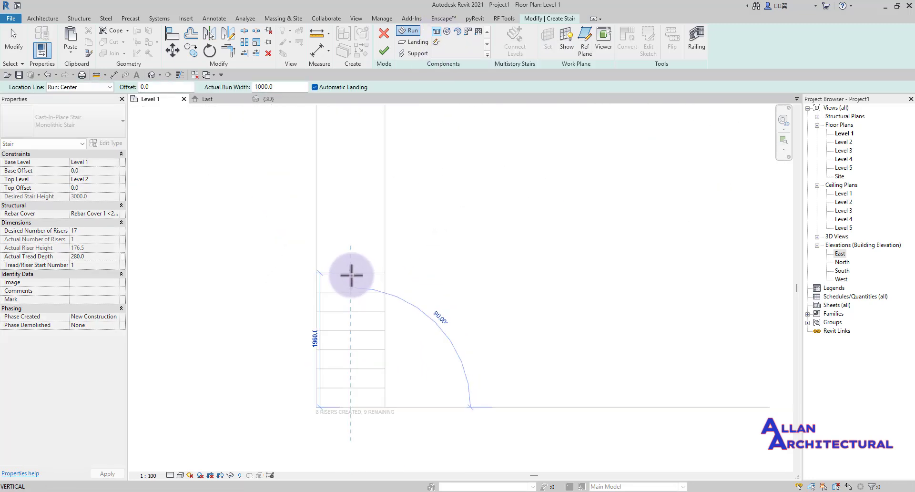
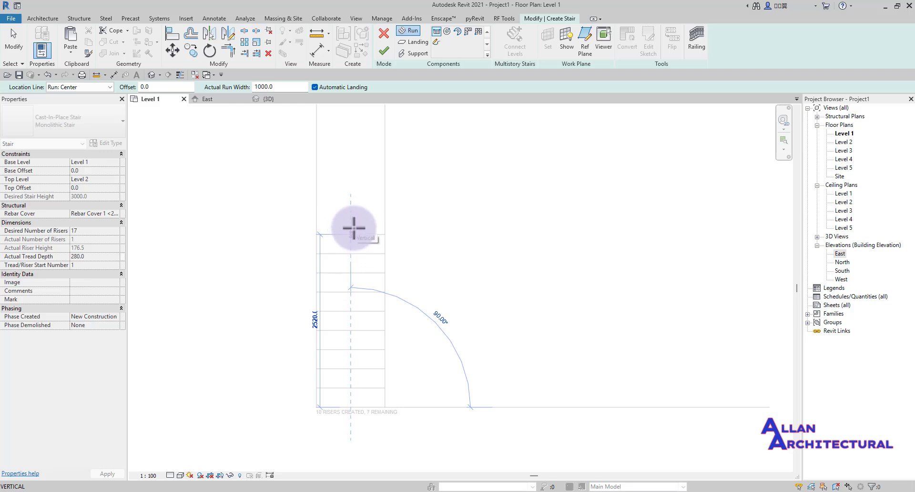
- End the first run at 9 risers, add an 8-riser second run 2000 mm to the right, and finish the stair
{"action": "left_click", "coordinate": [354, 251]}
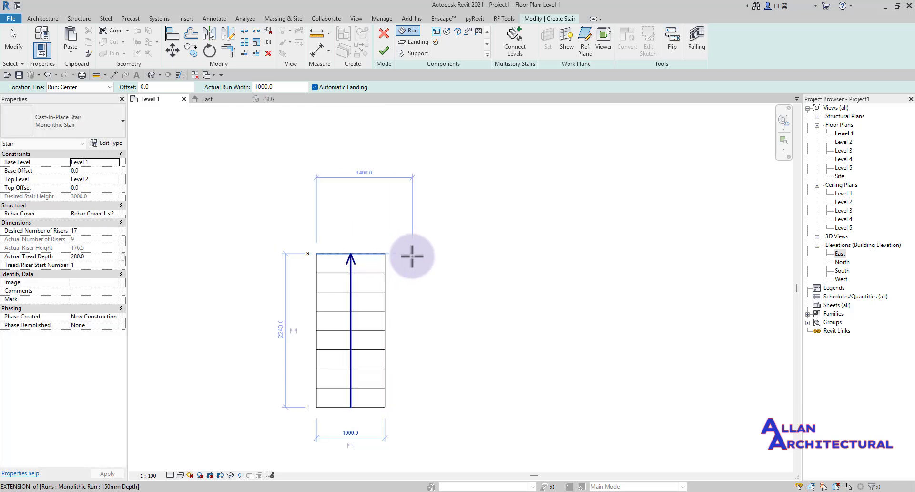
{"action": "left_click", "coordinate": [459, 256]}
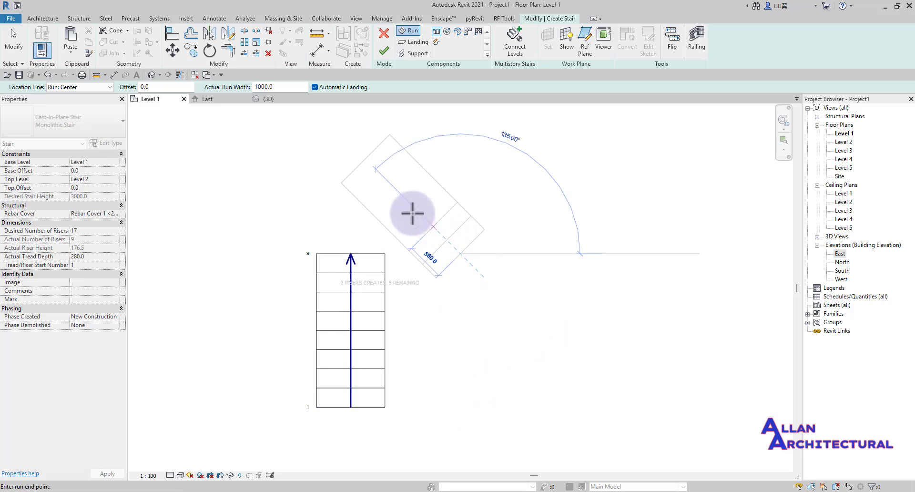
{"action": "key", "text": "Escape"}
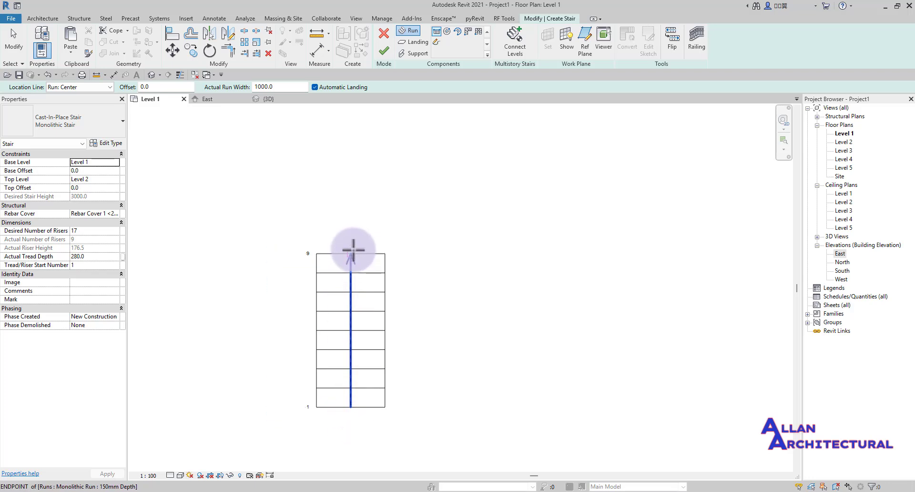
{"action": "left_click", "coordinate": [352, 252]}
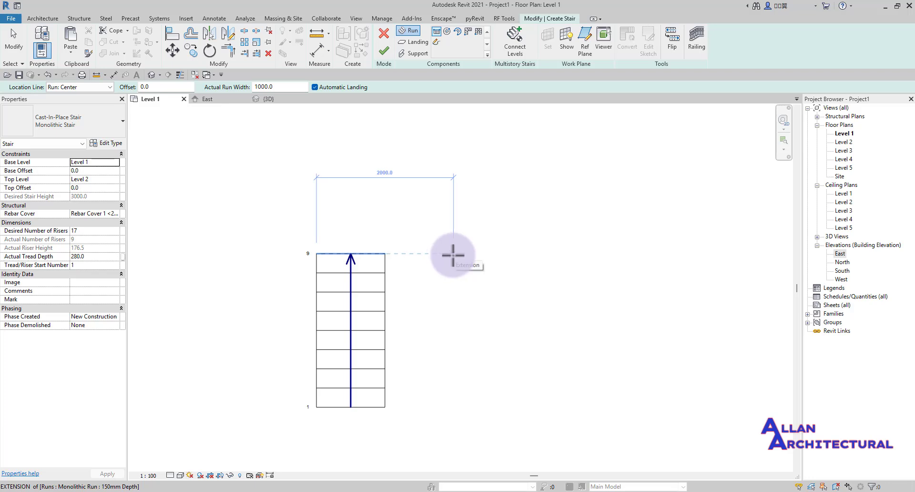
{"action": "left_click", "coordinate": [453, 254]}
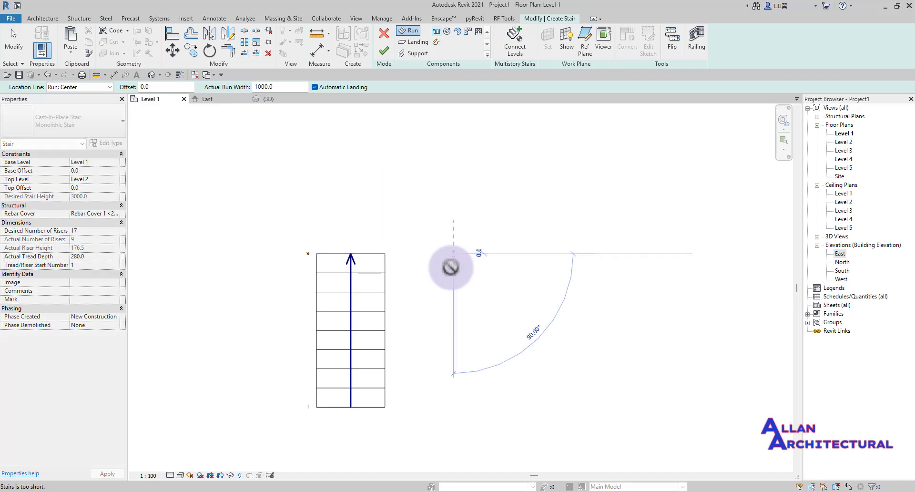
{"action": "left_click", "coordinate": [457, 417]}
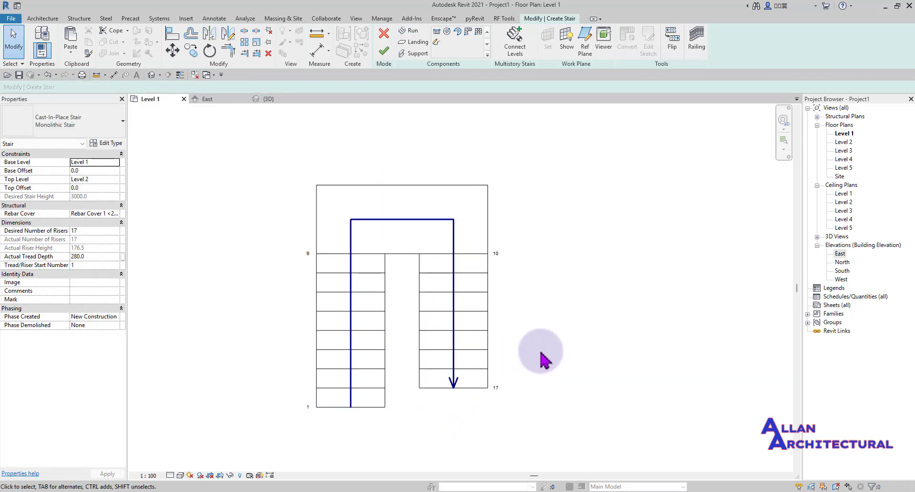
{"action": "left_click", "coordinate": [383, 49]}
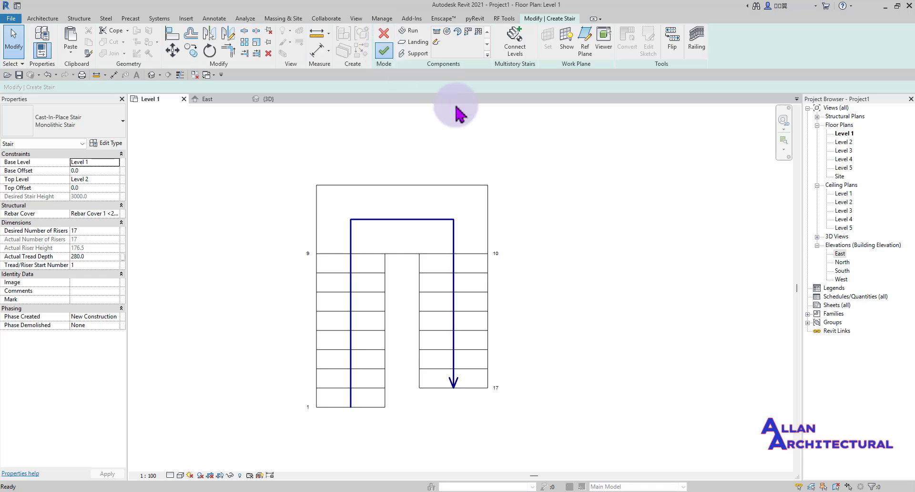
- Start a new stair and set its first run's start point below the existing stairs
{"action": "scroll", "coordinate": [336, 265], "scroll_direction": "down", "scroll_amount": 3}
{"action": "middle_click_drag", "start_coordinate": [339, 262], "coordinate": [376, 276]}
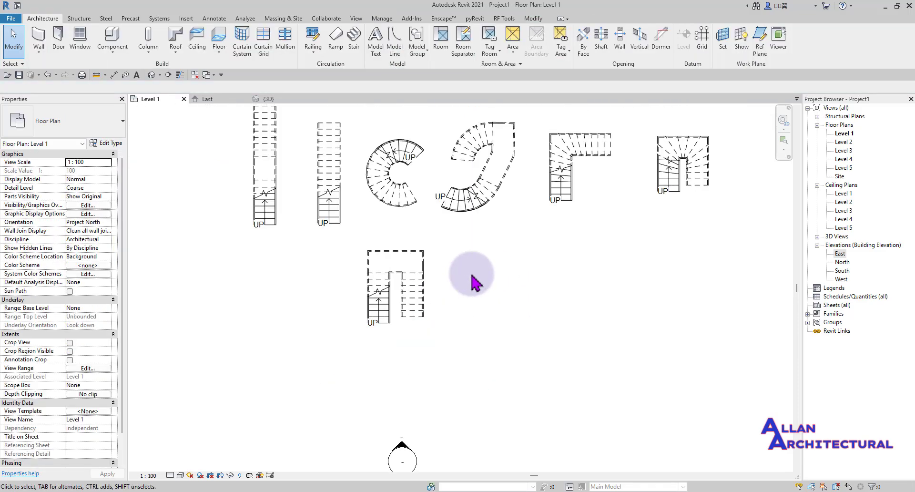
{"action": "middle_click_drag", "start_coordinate": [470, 275], "coordinate": [431, 293]}
{"action": "middle_click_drag", "start_coordinate": [351, 288], "coordinate": [359, 281]}
{"action": "middle_click_drag", "start_coordinate": [550, 314], "coordinate": [467, 354]}
{"action": "scroll", "coordinate": [436, 229], "scroll_direction": "up", "scroll_amount": 3}
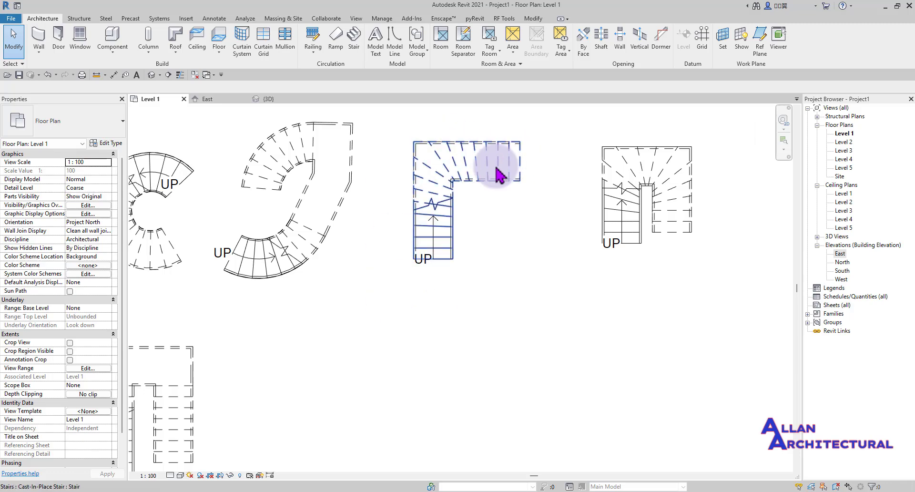
{"action": "scroll", "coordinate": [446, 191], "scroll_direction": "down", "scroll_amount": 3}
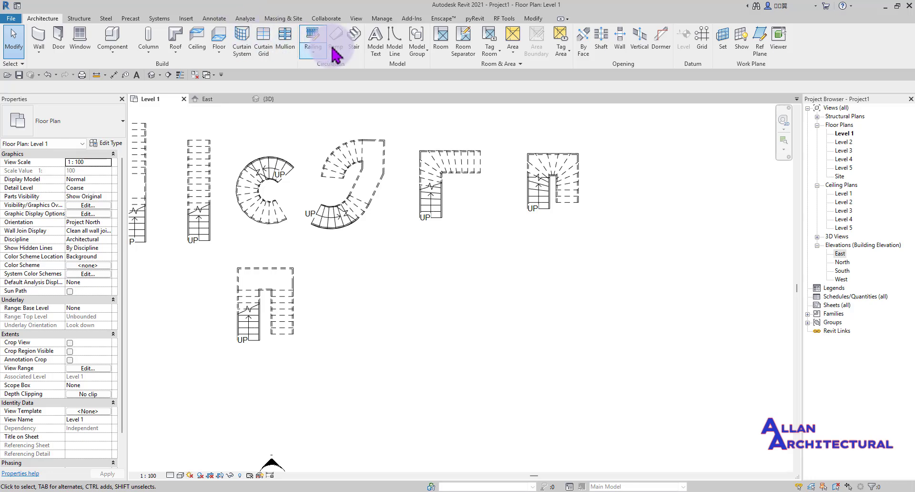
{"action": "left_click", "coordinate": [358, 47]}
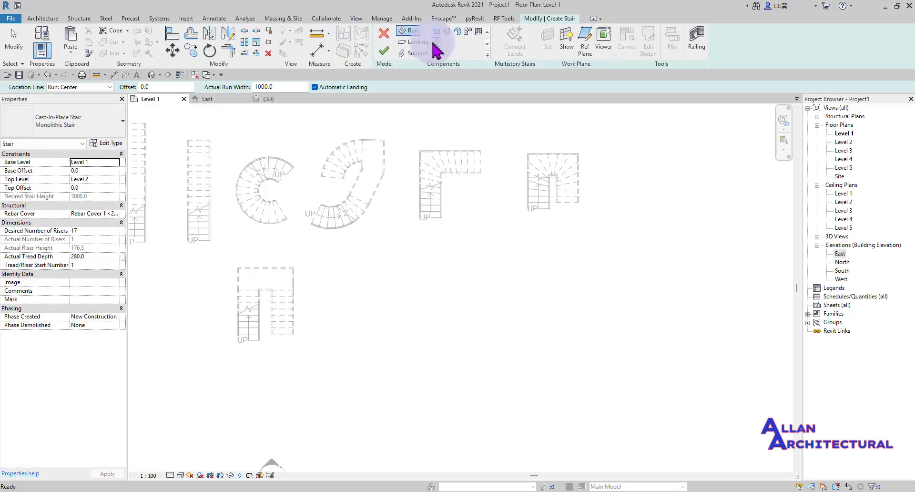
{"action": "scroll", "coordinate": [348, 326], "scroll_direction": "up", "scroll_amount": 2}
{"action": "left_click", "coordinate": [345, 369]}
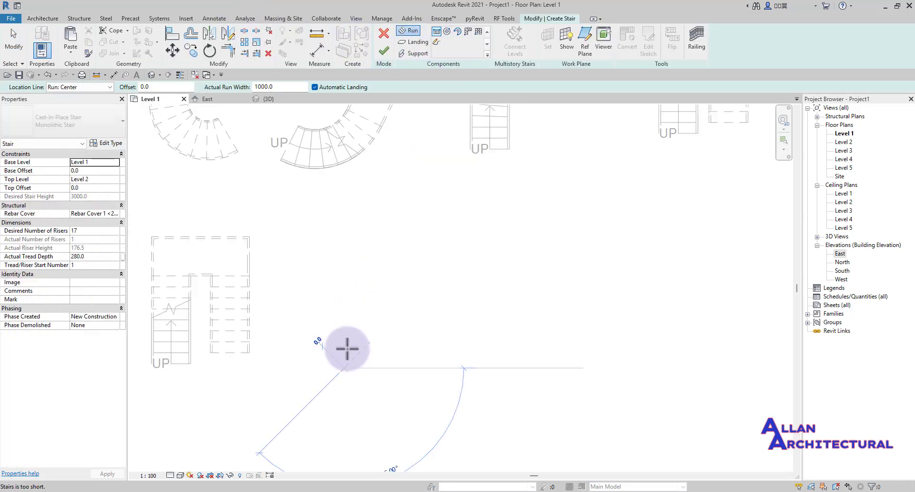
- Draw a 9-riser run up, then a second run turning right to 17 risers, and finish
{"action": "scroll", "coordinate": [347, 290], "scroll_direction": "up", "scroll_amount": 2}
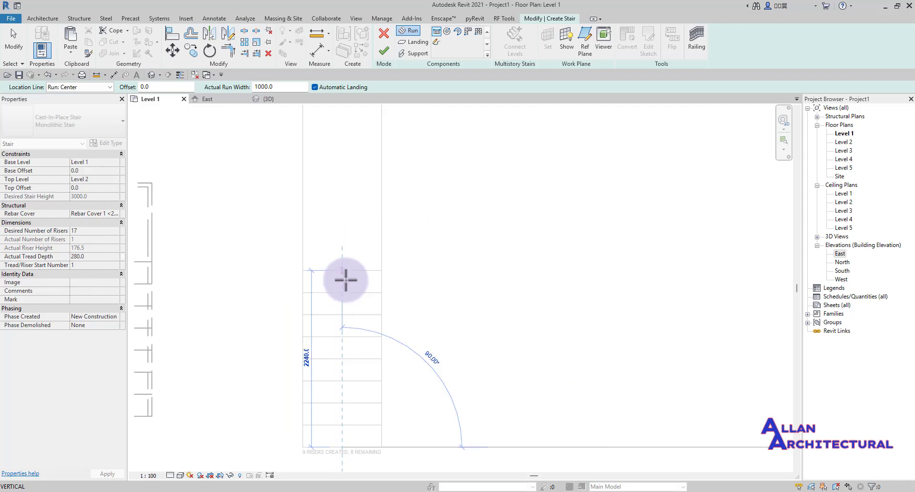
{"action": "left_click", "coordinate": [346, 280]}
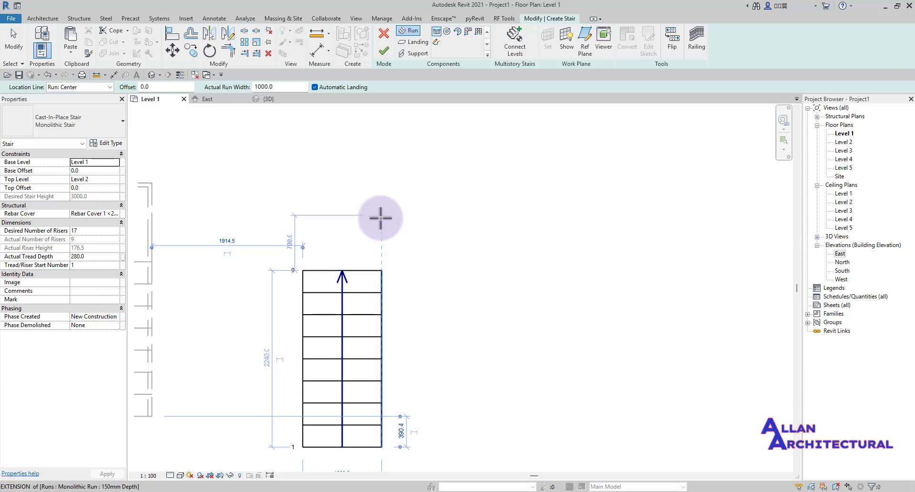
{"action": "left_click", "coordinate": [381, 232]}
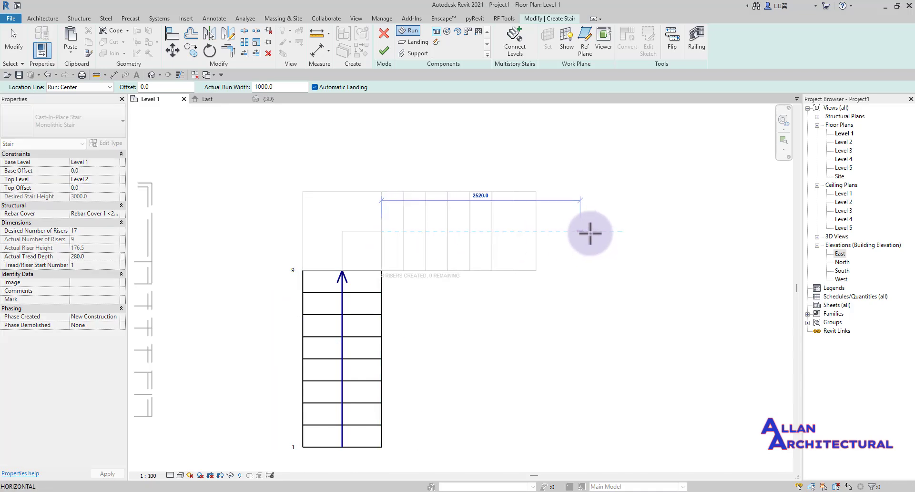
{"action": "left_click", "coordinate": [592, 233]}
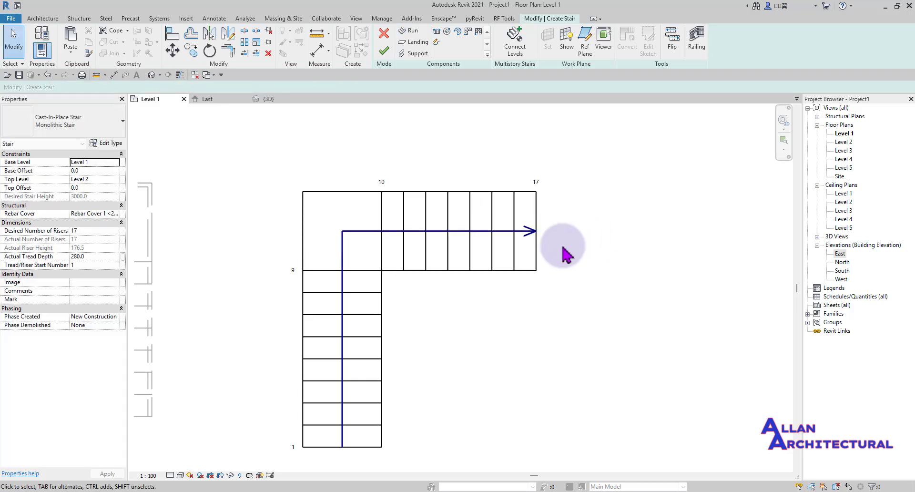
{"action": "scroll", "coordinate": [396, 247], "scroll_direction": "down", "scroll_amount": 3}
{"action": "left_click", "coordinate": [384, 50]}
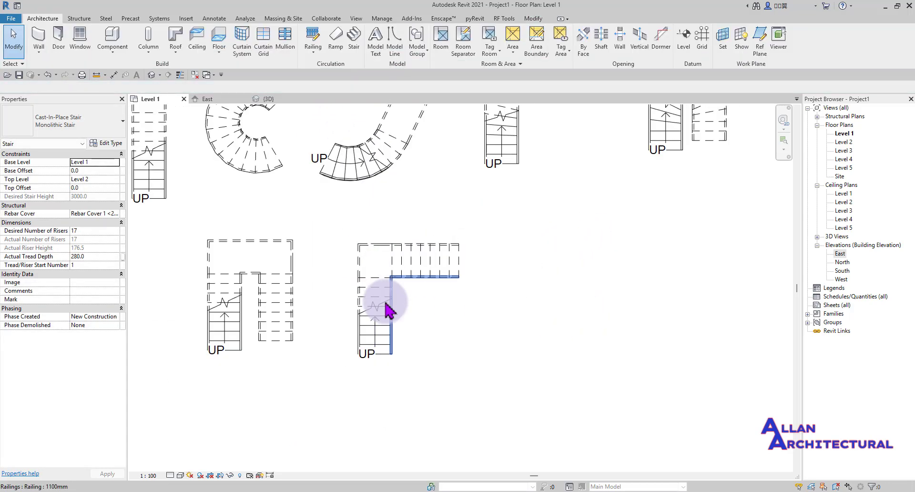
- Review the L-shaped stair beside the other stairs, then start another stair on Level 1
{"action": "scroll", "coordinate": [376, 305], "scroll_direction": "up", "scroll_amount": 4}
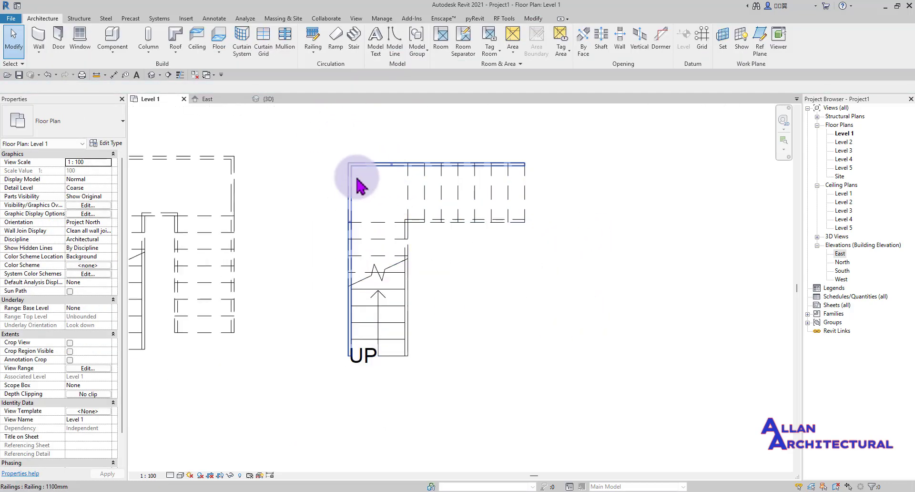
{"action": "scroll", "coordinate": [367, 210], "scroll_direction": "down", "scroll_amount": 3}
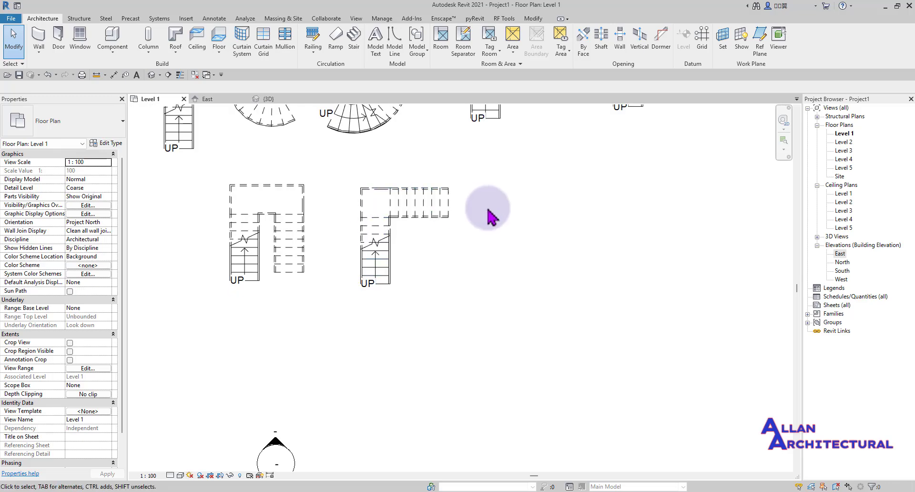
{"action": "scroll", "coordinate": [415, 222], "scroll_direction": "up", "scroll_amount": 3}
{"action": "scroll", "coordinate": [496, 202], "scroll_direction": "down", "scroll_amount": 4}
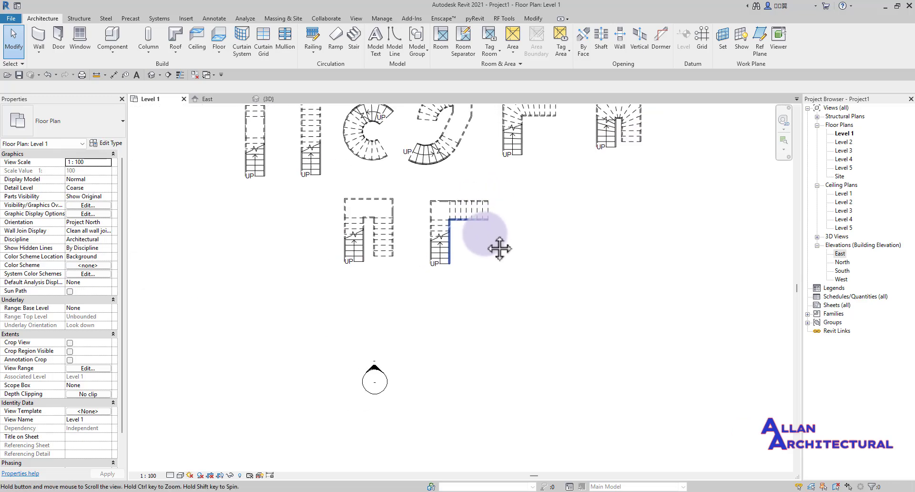
{"action": "middle_click_drag", "start_coordinate": [423, 220], "coordinate": [408, 275]}
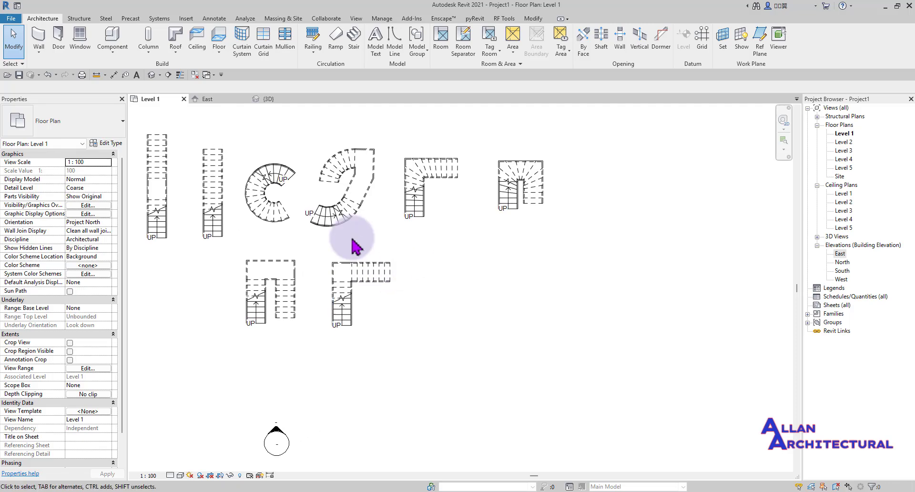
{"action": "scroll", "coordinate": [345, 294], "scroll_direction": "up", "scroll_amount": 1}
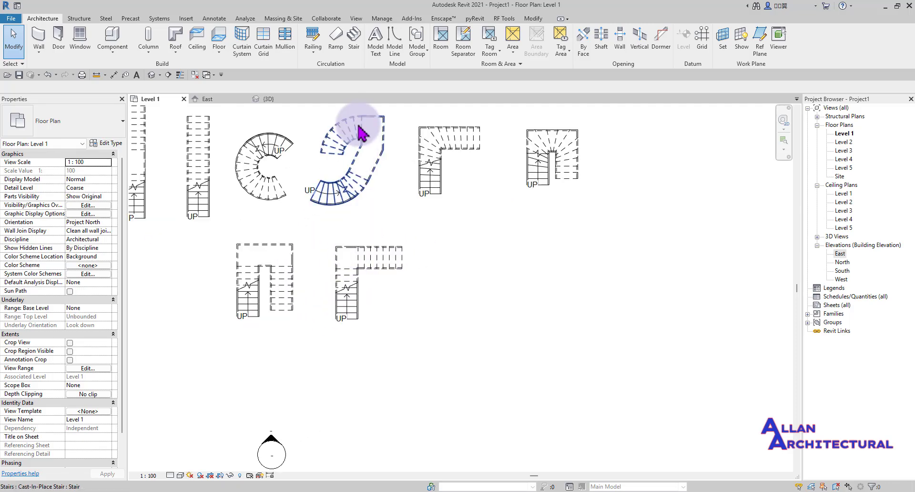
{"action": "left_click", "coordinate": [353, 47]}
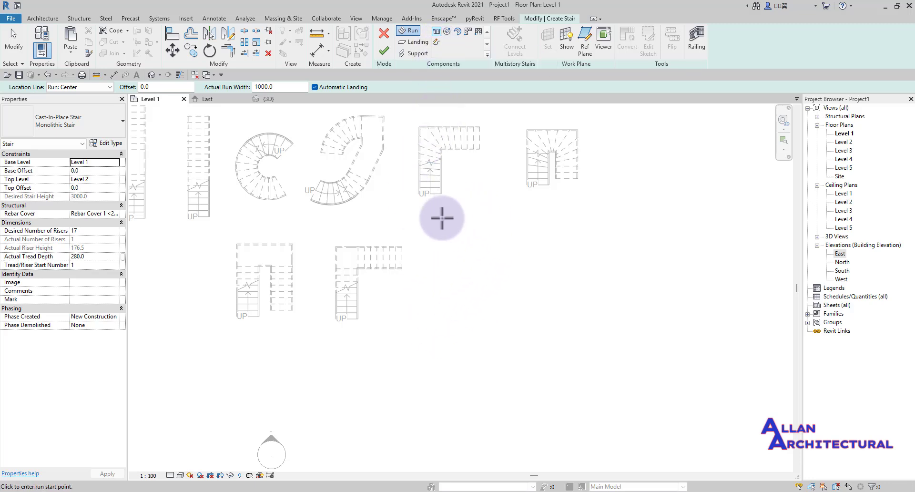
- Switch to a sketched run, draw a 3000 mm vertical boundary line, and select it
{"action": "left_click", "coordinate": [436, 43]}
{"action": "middle_click_drag", "start_coordinate": [442, 297], "coordinate": [388, 314]}
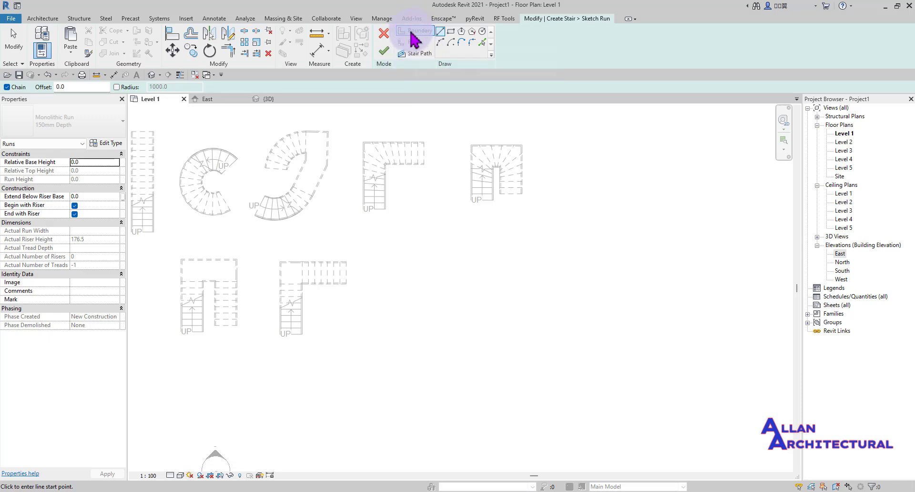
{"action": "left_click", "coordinate": [440, 32]}
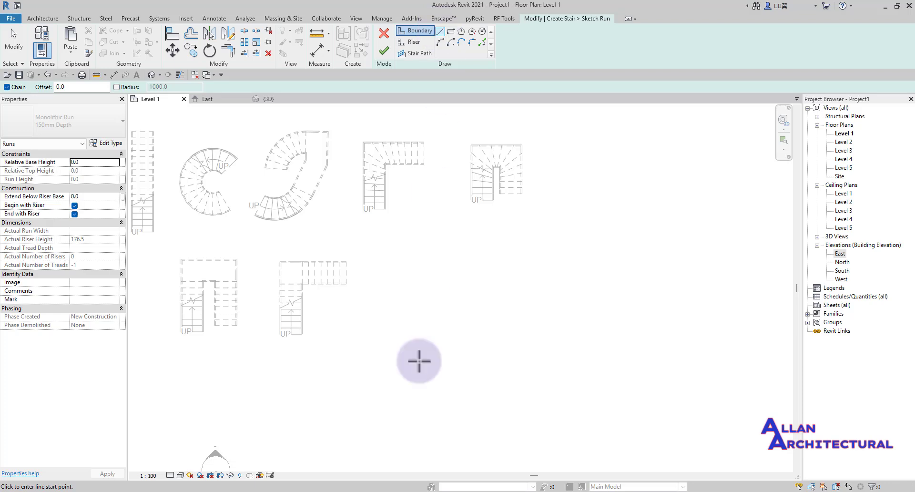
{"action": "scroll", "coordinate": [422, 361], "scroll_direction": "up", "scroll_amount": 3}
{"action": "left_click", "coordinate": [437, 357]}
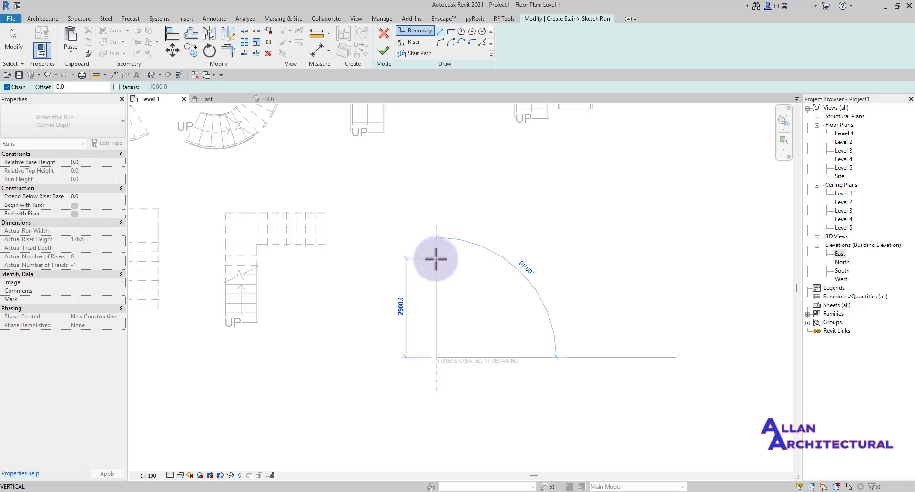
{"action": "key", "text": "Escape"}
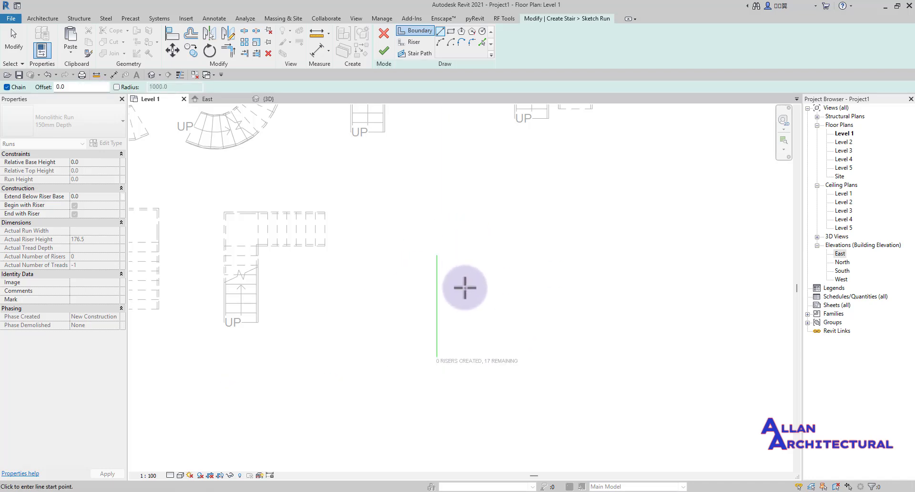
{"action": "key", "text": "Escape"}
{"action": "scroll", "coordinate": [435, 245], "scroll_direction": "up", "scroll_amount": 3}
{"action": "left_click_drag", "start_coordinate": [418, 214], "coordinate": [361, 281]}
{"action": "scroll", "coordinate": [377, 245], "scroll_direction": "down", "scroll_amount": 3}
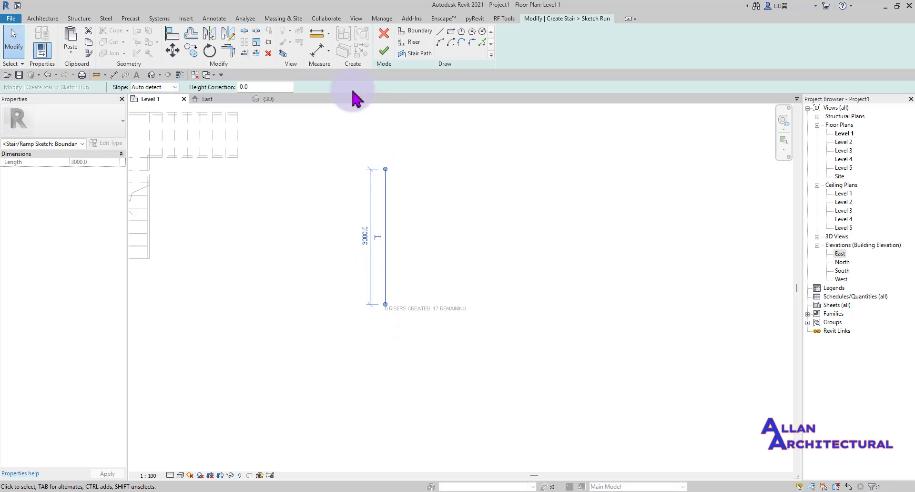
- Copy the boundary line 1000 mm over to create the second parallel boundary
{"action": "left_click", "coordinate": [191, 50]}
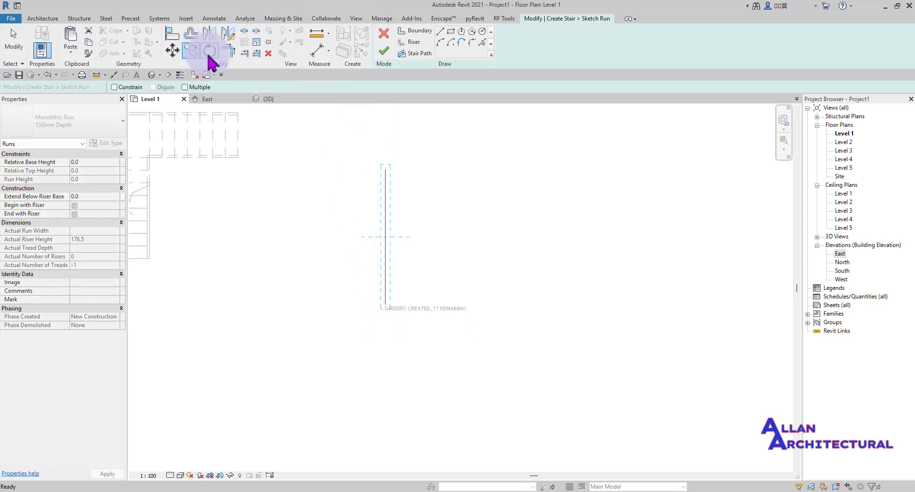
{"action": "left_click", "coordinate": [385, 169]}
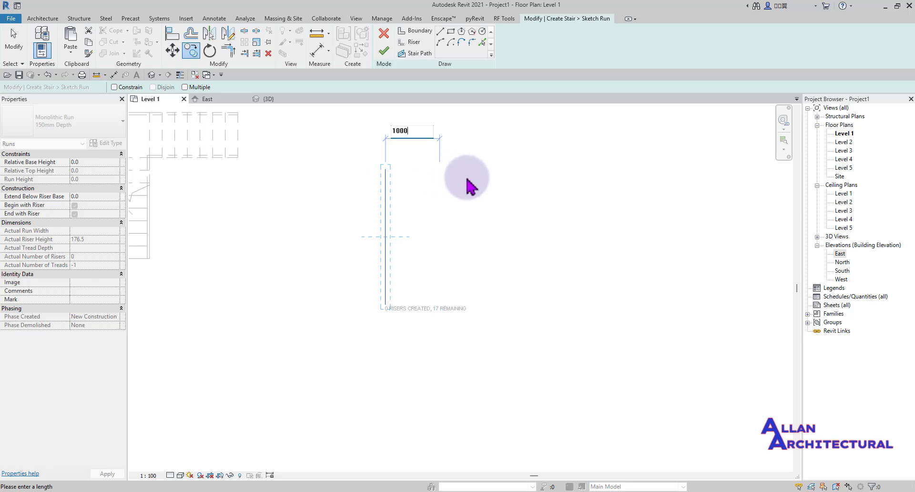
{"action": "key", "text": "Return"}
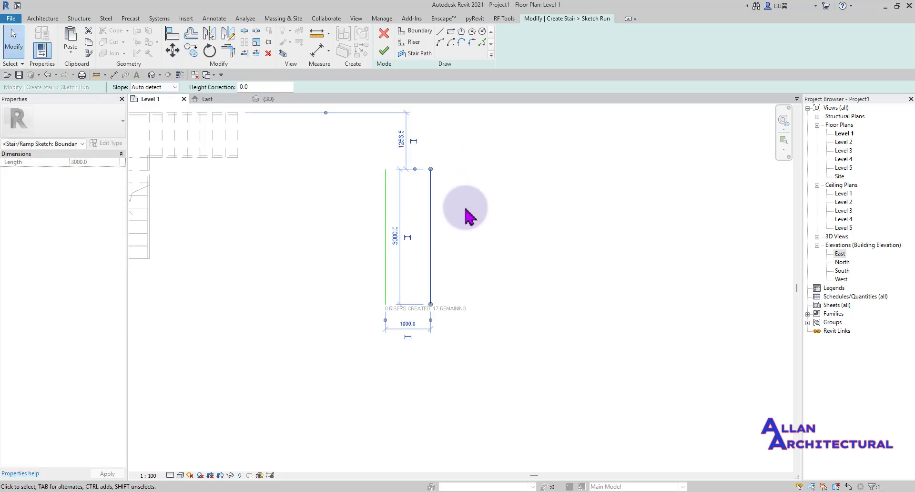
{"action": "scroll", "coordinate": [449, 260], "scroll_direction": "up", "scroll_amount": 2}
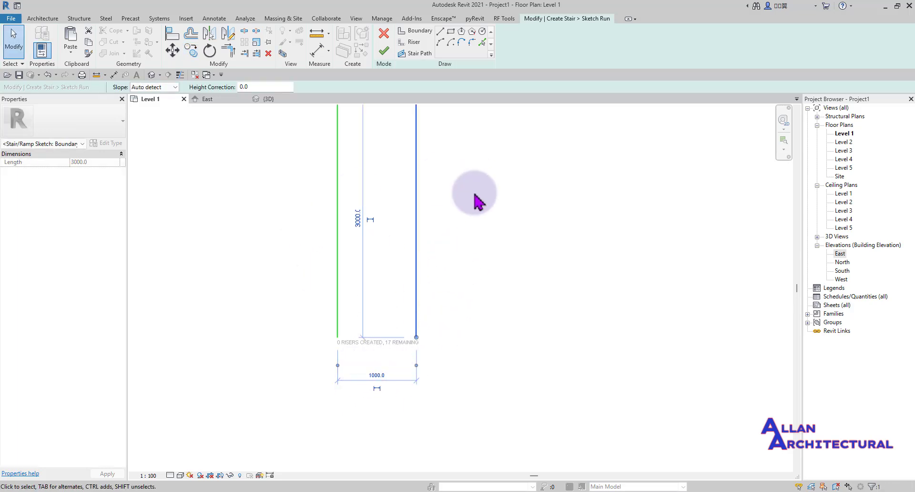
{"action": "left_click", "coordinate": [432, 295]}
- Zoom and pan the Level 1 view to frame the two-boundary run sketch
{"action": "scroll", "coordinate": [434, 283], "scroll_direction": "down", "scroll_amount": 5}
{"action": "mouse_move", "coordinate": [528, 266]}
{"action": "middle_mouse_down"}
{"action": "mouse_move", "coordinate": [523, 280]}
{"action": "mouse_move", "coordinate": [519, 253]}
{"action": "middle_mouse_up"}
{"action": "scroll", "coordinate": [361, 260], "scroll_direction": "up", "scroll_amount": 5}
{"action": "scroll", "coordinate": [405, 273], "scroll_direction": "down", "scroll_amount": 5}
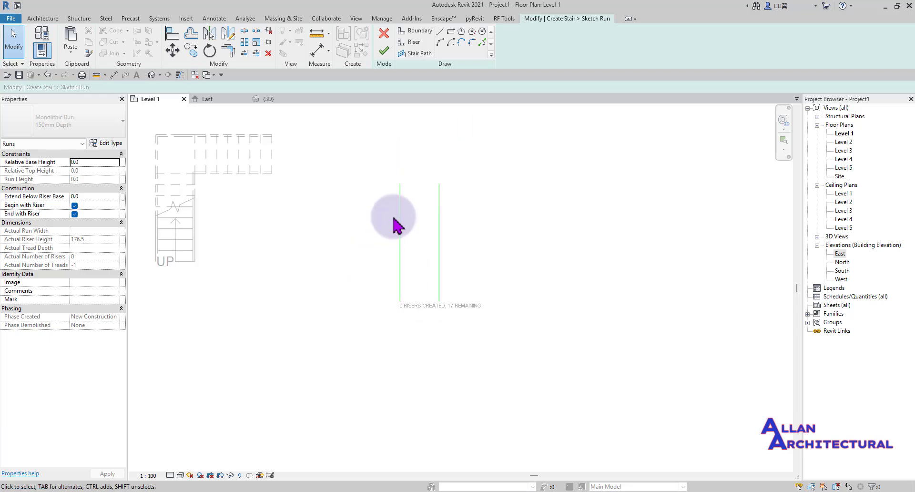
{"action": "middle_click_drag", "start_coordinate": [394, 213], "coordinate": [391, 246]}
{"action": "scroll", "coordinate": [398, 241], "scroll_direction": "up", "scroll_amount": 1}
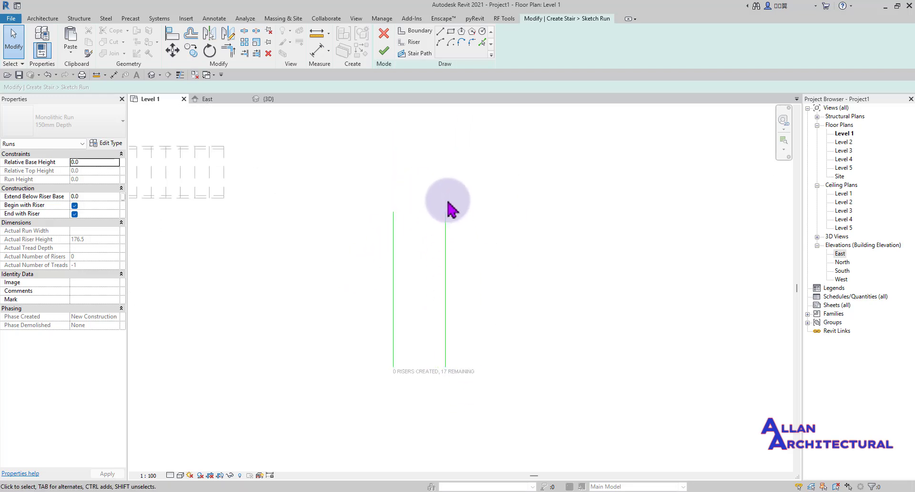
{"action": "scroll", "coordinate": [450, 198], "scroll_direction": "down", "scroll_amount": 1}
{"action": "scroll", "coordinate": [434, 311], "scroll_direction": "up", "scroll_amount": 2}
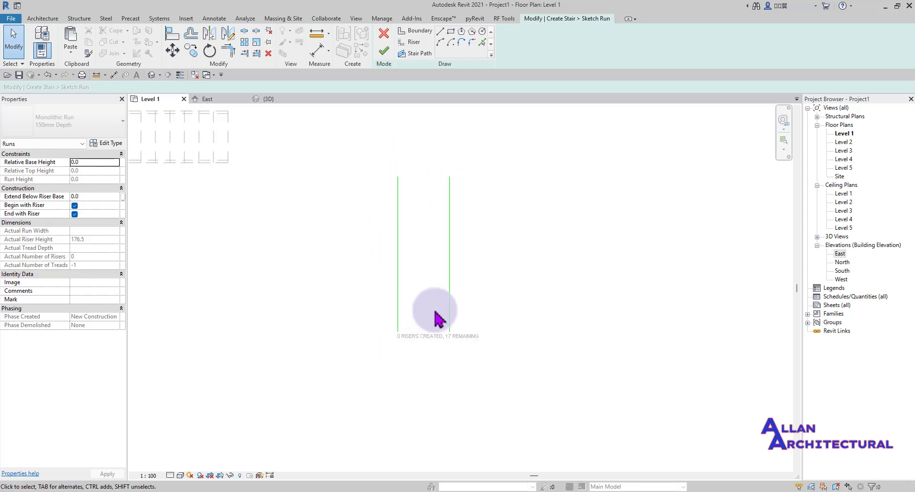
{"action": "scroll", "coordinate": [428, 333], "scroll_direction": "down", "scroll_amount": 2}
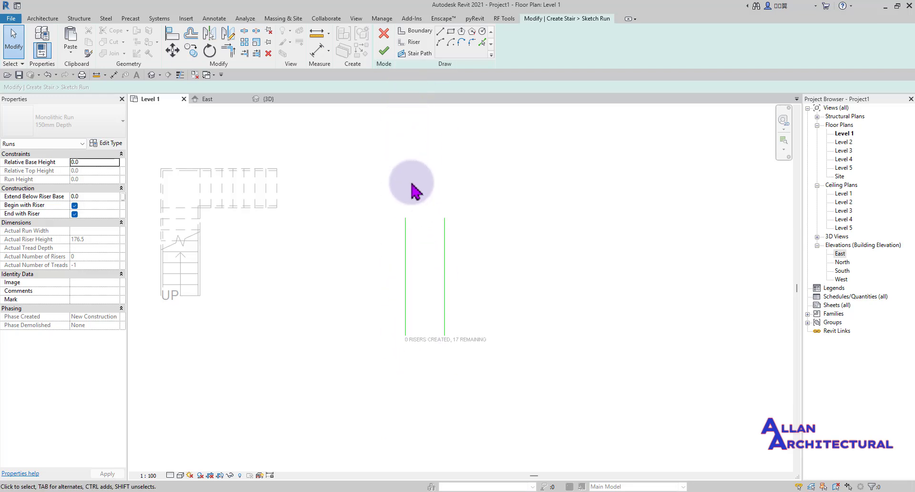
{"action": "scroll", "coordinate": [428, 258], "scroll_direction": "up", "scroll_amount": 2}
{"action": "scroll", "coordinate": [430, 310], "scroll_direction": "down", "scroll_amount": 2}
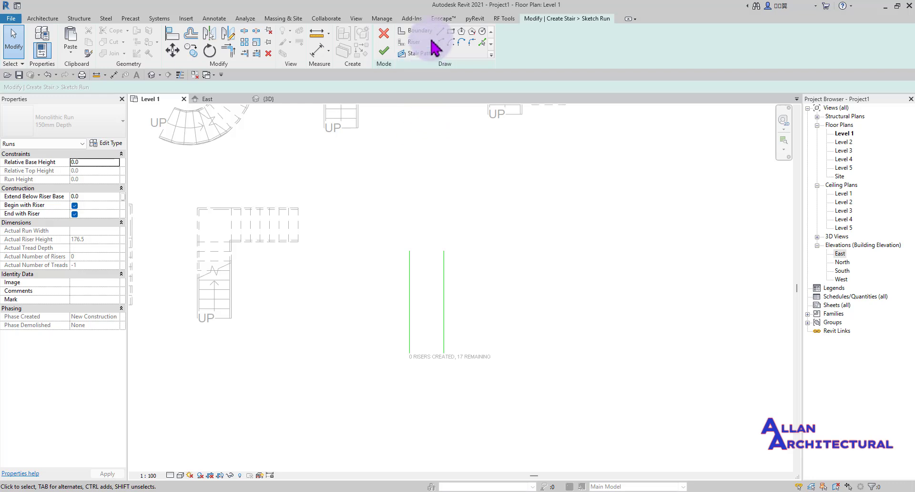
- Using the Riser tool, sketch the bottom and top risers across the run
{"action": "left_click", "coordinate": [410, 50]}
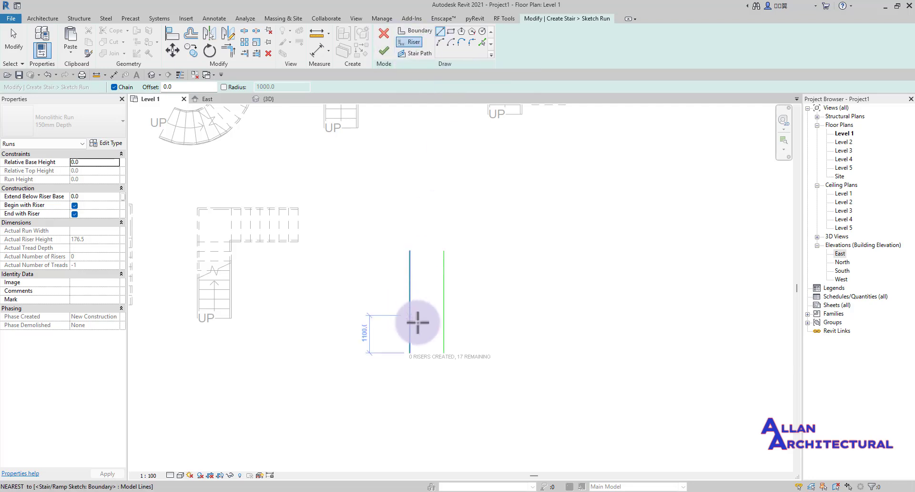
{"action": "scroll", "coordinate": [408, 333], "scroll_direction": "up", "scroll_amount": 4}
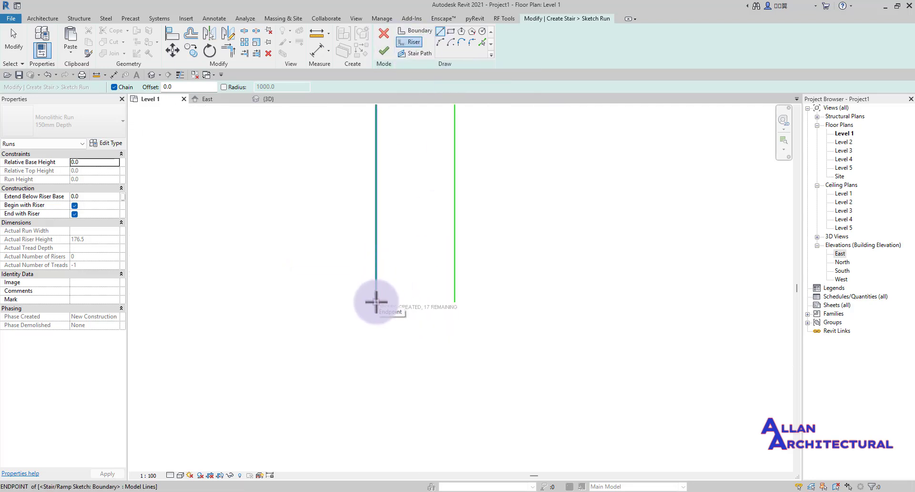
{"action": "left_click", "coordinate": [377, 301]}
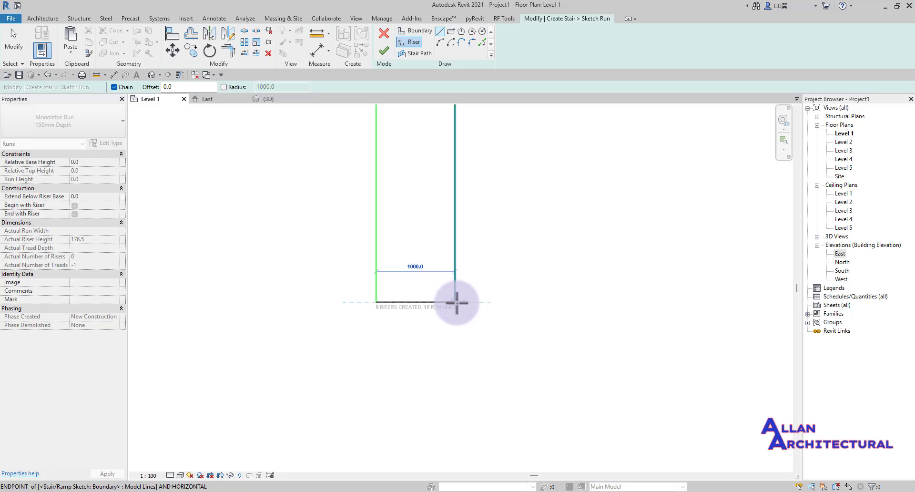
{"action": "left_click", "coordinate": [456, 302]}
{"action": "scroll", "coordinate": [410, 267], "scroll_direction": "down", "scroll_amount": 2}
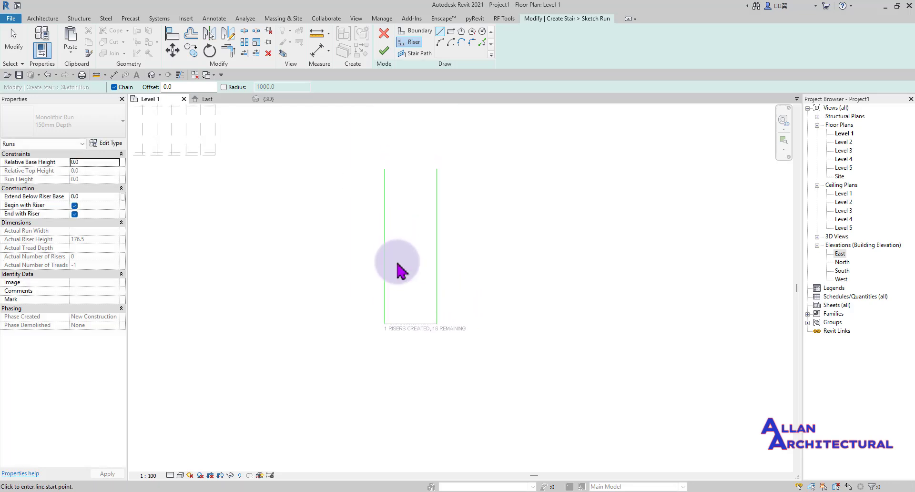
{"action": "scroll", "coordinate": [389, 163], "scroll_direction": "up", "scroll_amount": 3}
{"action": "left_click", "coordinate": [376, 173]}
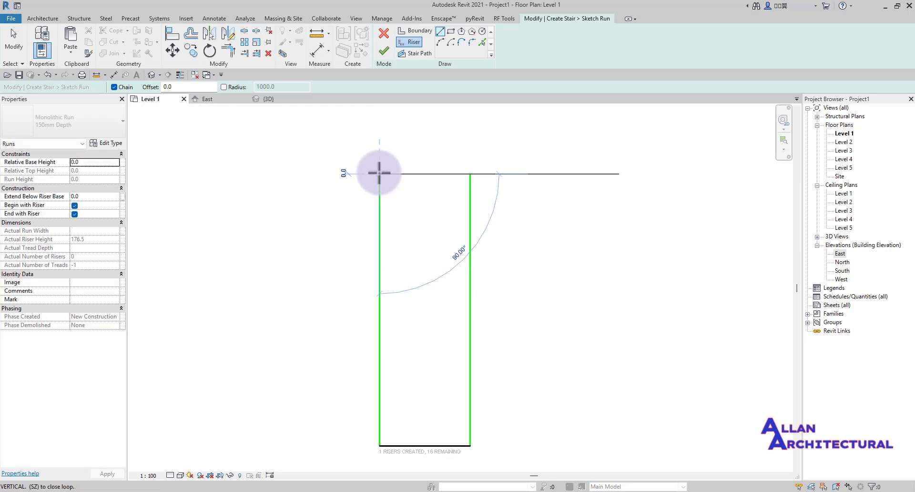
{"action": "left_click", "coordinate": [470, 174]}
{"action": "scroll", "coordinate": [429, 286], "scroll_direction": "down", "scroll_amount": 2}
{"action": "scroll", "coordinate": [388, 399], "scroll_direction": "up", "scroll_amount": 3}
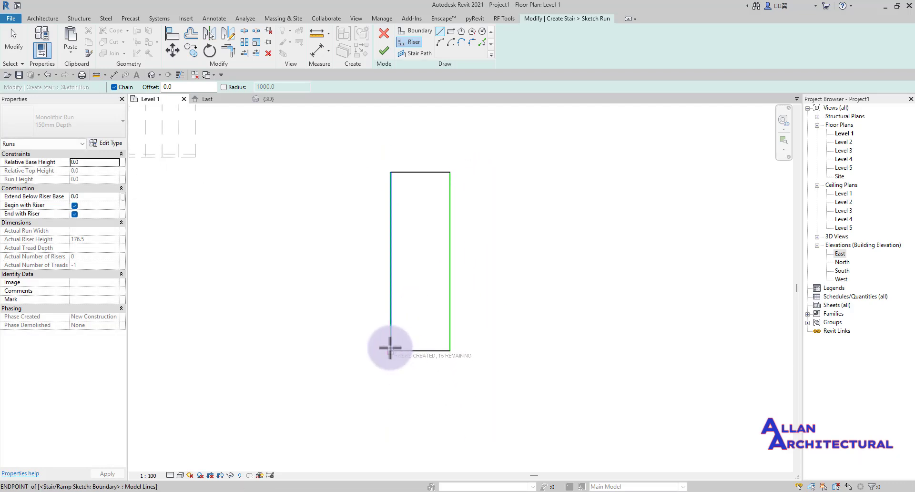
{"action": "scroll", "coordinate": [391, 333], "scroll_direction": "down", "scroll_amount": 3}
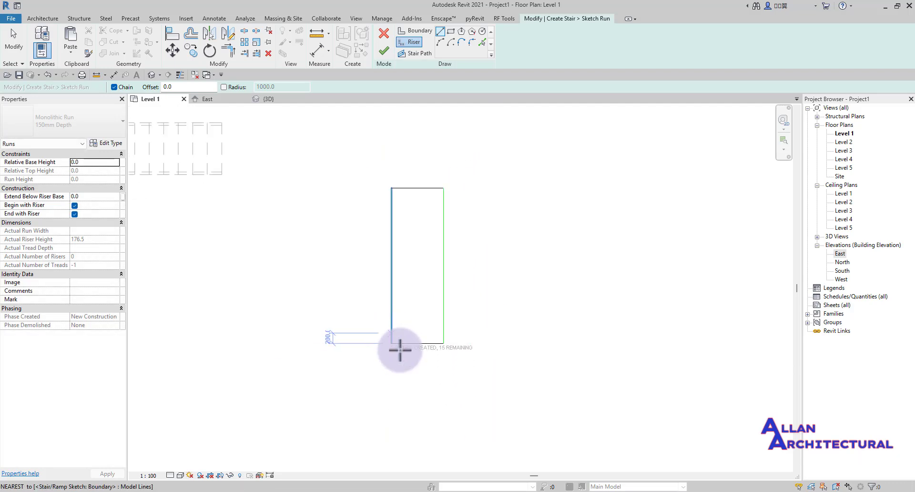
{"action": "scroll", "coordinate": [398, 345], "scroll_direction": "up", "scroll_amount": 2}
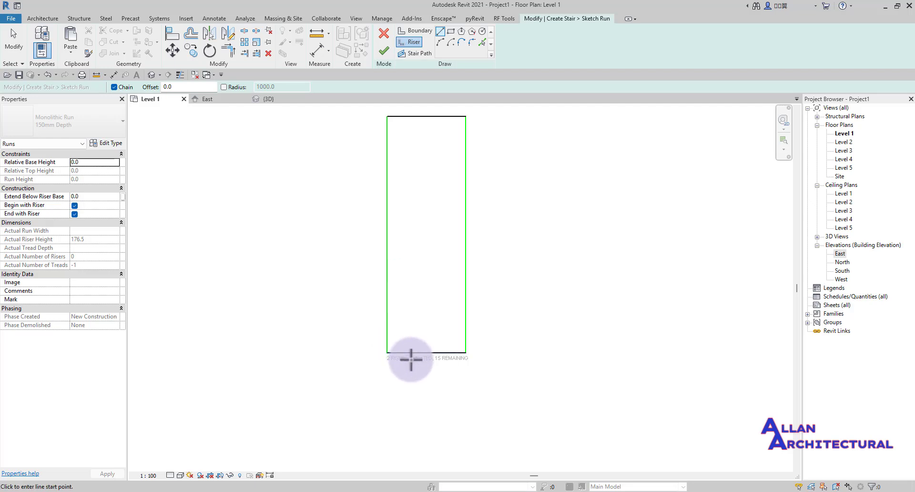
{"action": "scroll", "coordinate": [411, 359], "scroll_direction": "up", "scroll_amount": 2}
- Sketch six more riser lines from the left to the right boundary, moving up the run
{"action": "left_click", "coordinate": [363, 314]}
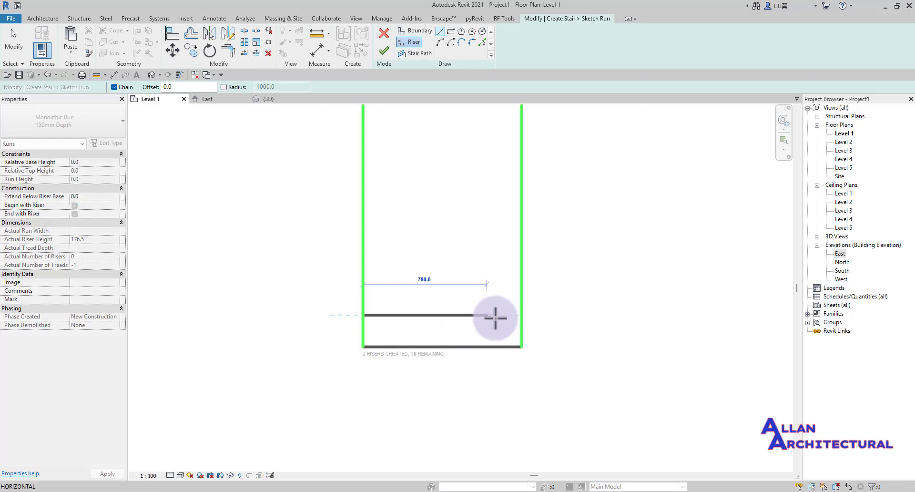
{"action": "left_click", "coordinate": [524, 314]}
{"action": "left_click", "coordinate": [365, 286]}
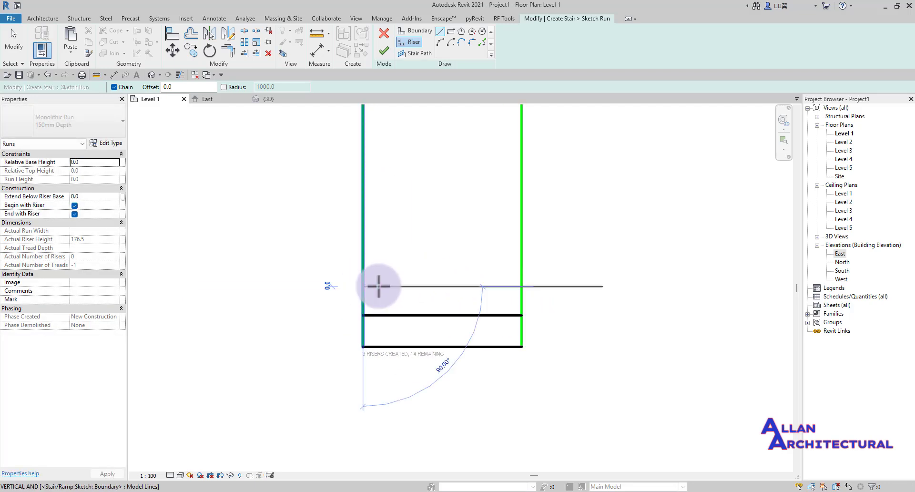
{"action": "left_click", "coordinate": [522, 286]}
{"action": "left_click", "coordinate": [365, 263]}
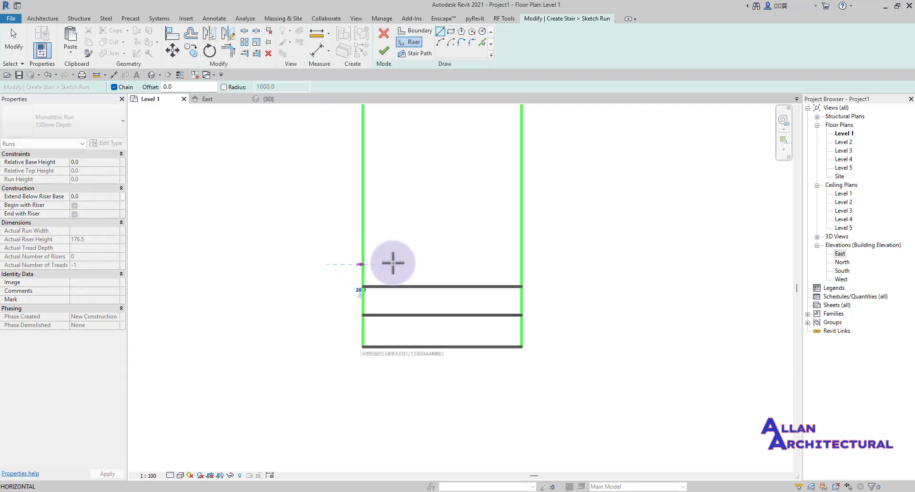
{"action": "left_click", "coordinate": [521, 264]}
{"action": "left_click", "coordinate": [364, 233]}
{"action": "left_click", "coordinate": [520, 233]}
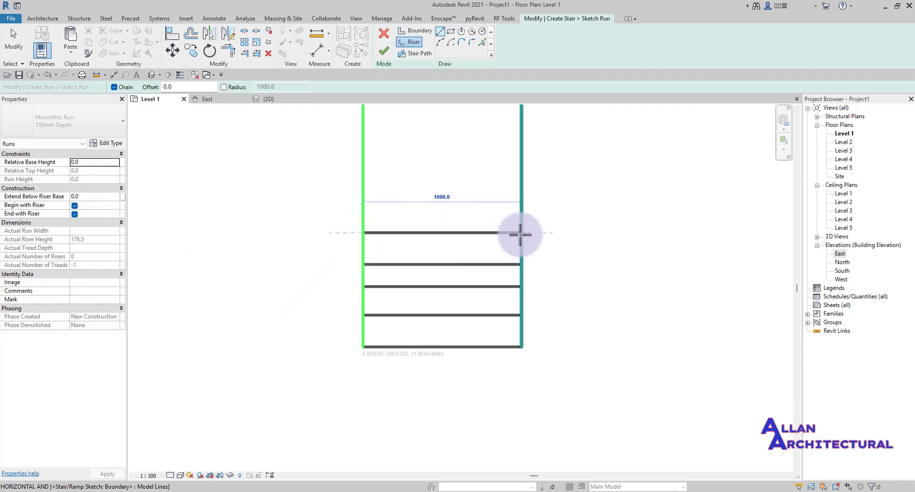
{"action": "middle_click_drag", "start_coordinate": [432, 203], "coordinate": [408, 263]}
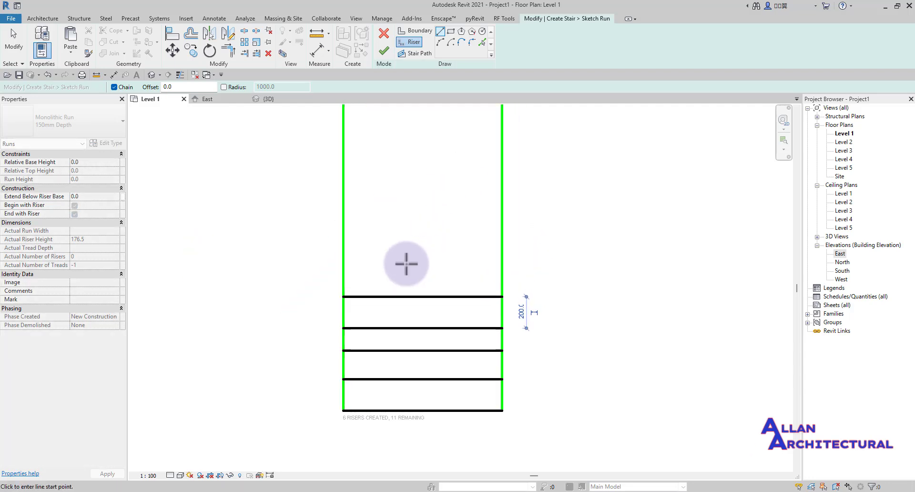
{"action": "left_click", "coordinate": [357, 268]}
{"action": "left_click", "coordinate": [502, 267]}
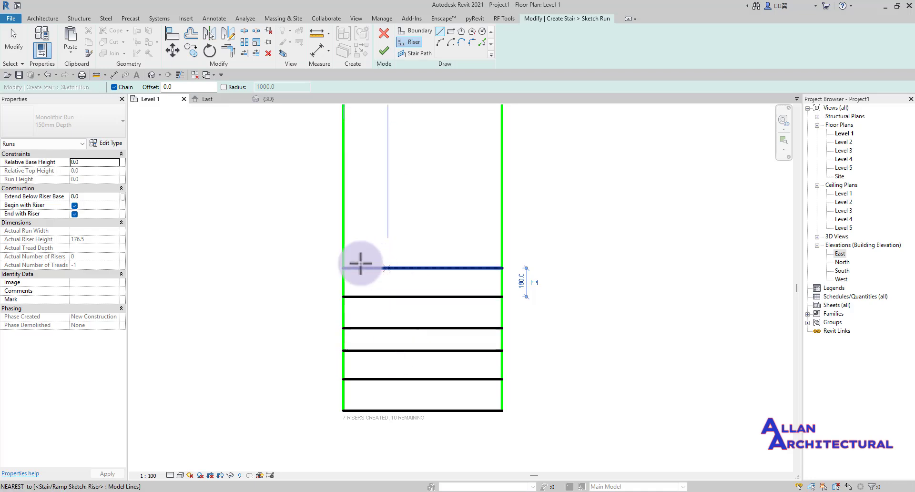
{"action": "left_click", "coordinate": [345, 233]}
{"action": "left_click", "coordinate": [504, 235]}
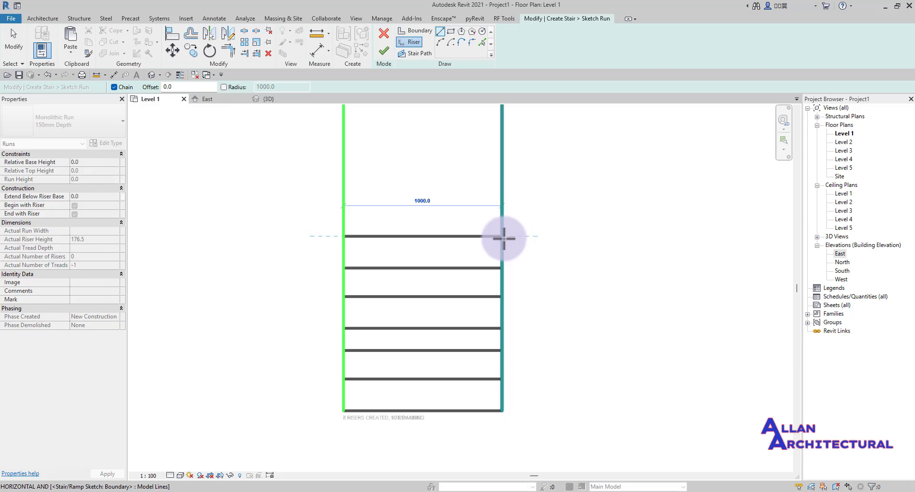
{"action": "scroll", "coordinate": [504, 240], "scroll_direction": "down", "scroll_amount": 1}
{"action": "middle_click_drag", "start_coordinate": [501, 254], "coordinate": [447, 334]}
- Sketch the remaining riser lines across the boundaries until 17 risers are placed, then exit
{"action": "left_click", "coordinate": [312, 287]}
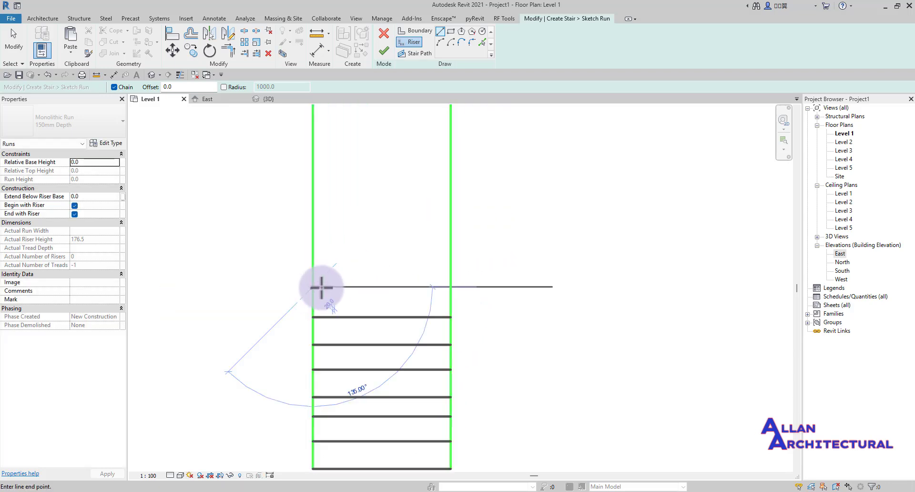
{"action": "key", "text": "Escape"}
{"action": "left_click", "coordinate": [312, 253]}
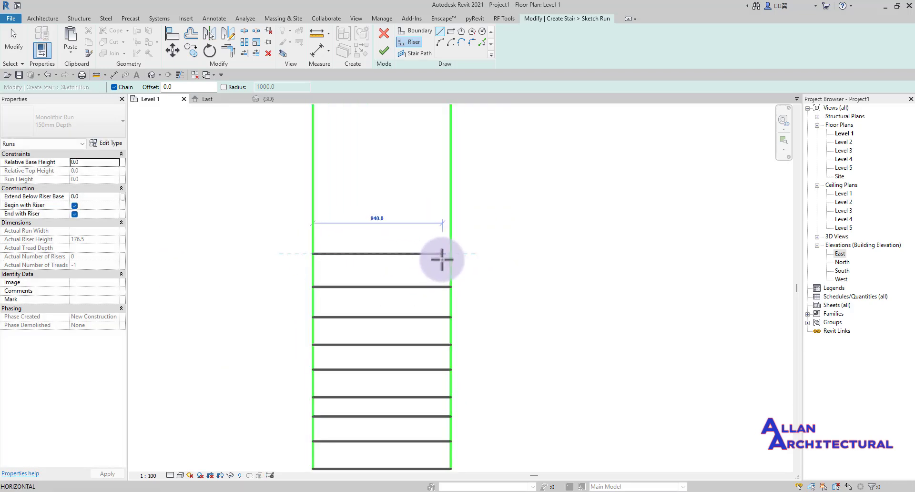
{"action": "left_click", "coordinate": [445, 253]}
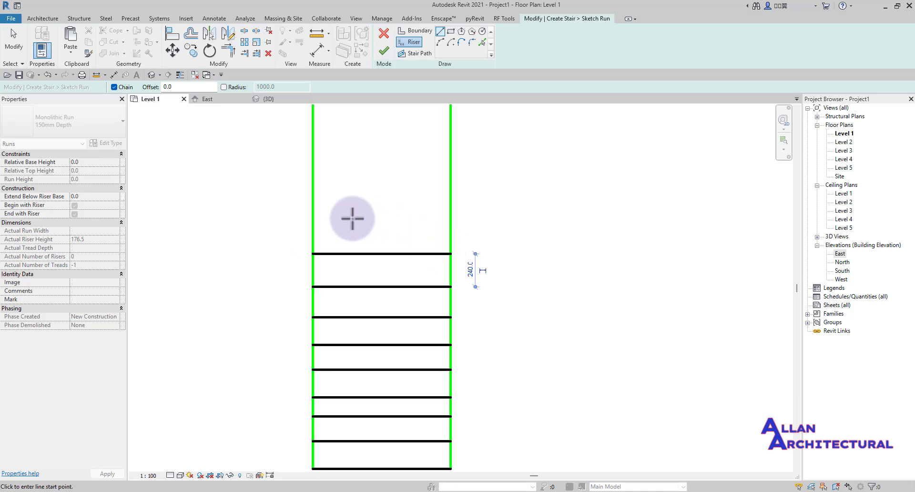
{"action": "left_click", "coordinate": [313, 229]}
{"action": "left_click", "coordinate": [451, 231]}
{"action": "scroll", "coordinate": [505, 207], "scroll_direction": "down", "scroll_amount": 4}
{"action": "middle_click_drag", "start_coordinate": [505, 207], "coordinate": [491, 278]}
{"action": "scroll", "coordinate": [400, 276], "scroll_direction": "up", "scroll_amount": 5}
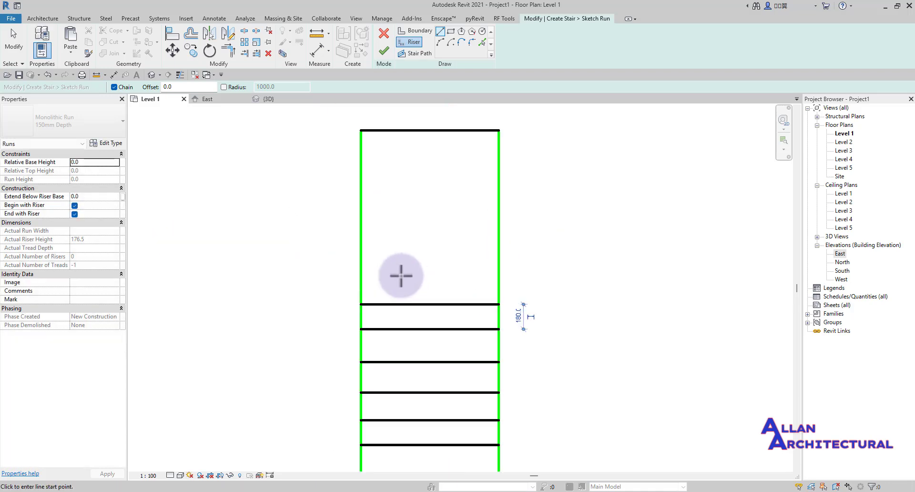
{"action": "left_click", "coordinate": [356, 279]}
{"action": "left_click", "coordinate": [508, 276]}
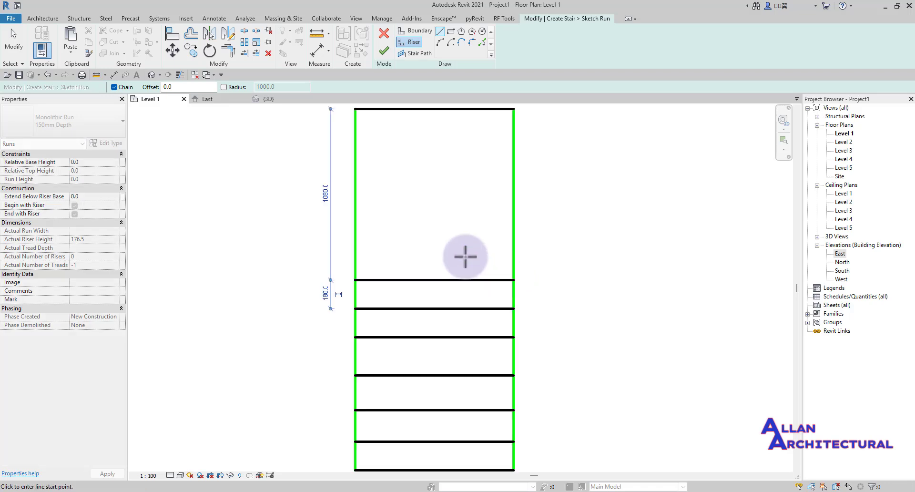
{"action": "left_click", "coordinate": [353, 252]}
{"action": "scroll", "coordinate": [512, 246], "scroll_direction": "up", "scroll_amount": 4}
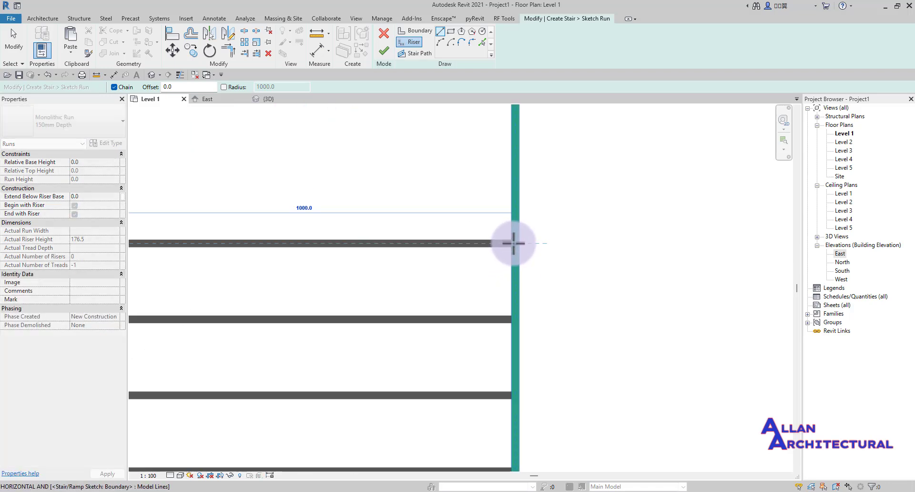
{"action": "left_click", "coordinate": [513, 243]}
{"action": "scroll", "coordinate": [515, 242], "scroll_direction": "down", "scroll_amount": 3}
{"action": "left_click", "coordinate": [332, 208]}
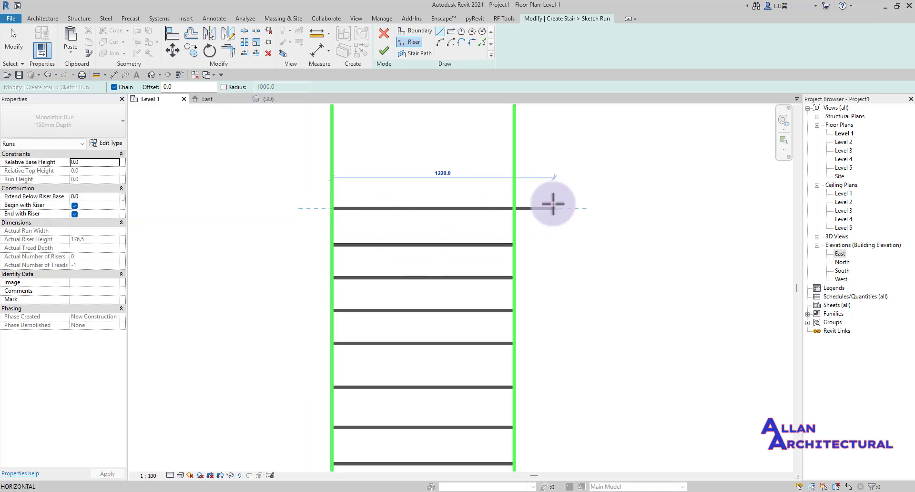
{"action": "scroll", "coordinate": [539, 205], "scroll_direction": "up", "scroll_amount": 2}
{"action": "left_click", "coordinate": [502, 211]}
{"action": "scroll", "coordinate": [502, 211], "scroll_direction": "down", "scroll_amount": 3}
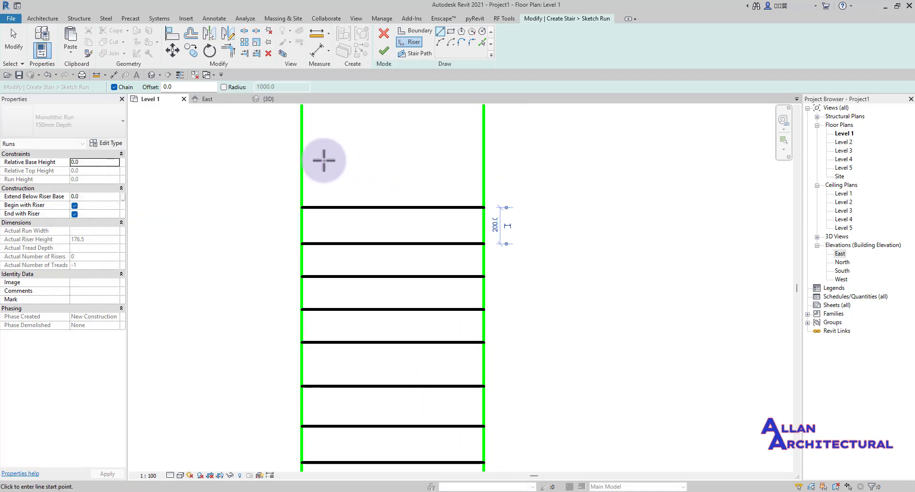
{"action": "left_click", "coordinate": [302, 177]}
{"action": "scroll", "coordinate": [474, 179], "scroll_direction": "up", "scroll_amount": 2}
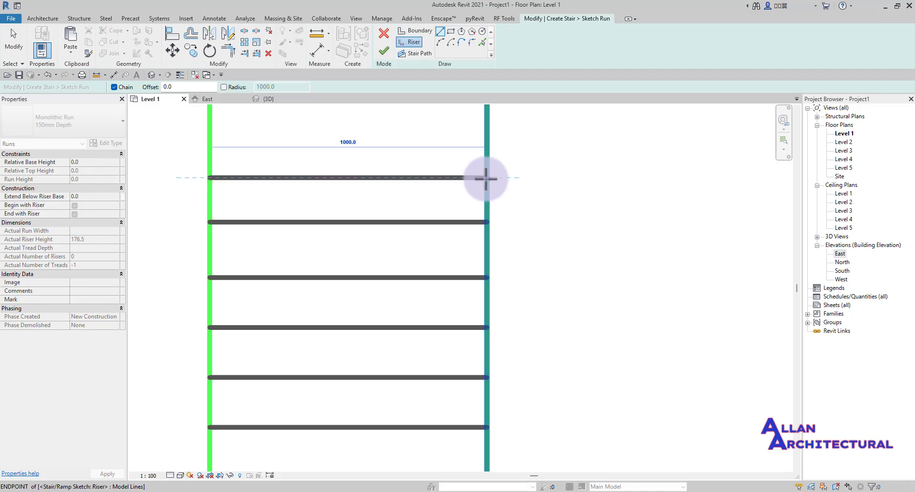
{"action": "left_click", "coordinate": [485, 178]}
{"action": "scroll", "coordinate": [486, 178], "scroll_direction": "down", "scroll_amount": 3}
{"action": "left_click", "coordinate": [240, 221]}
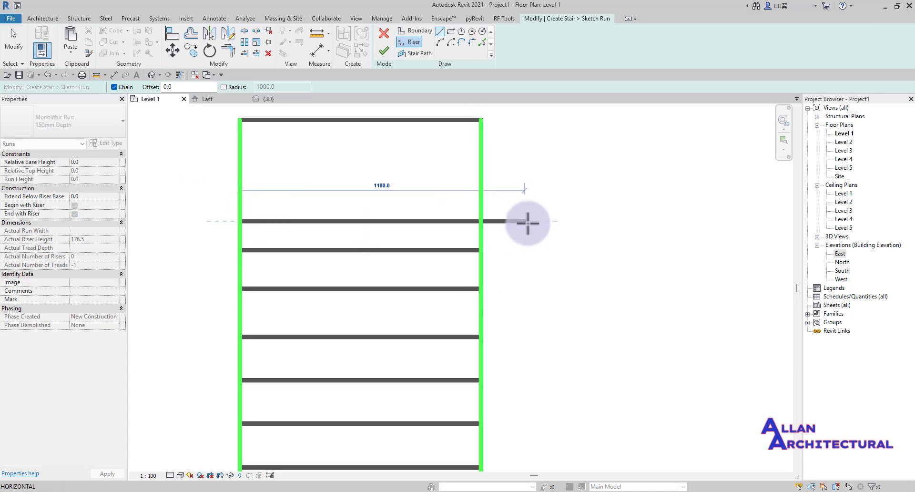
{"action": "scroll", "coordinate": [513, 222], "scroll_direction": "up", "scroll_amount": 2}
{"action": "left_click", "coordinate": [469, 219]}
{"action": "scroll", "coordinate": [448, 215], "scroll_direction": "down", "scroll_amount": 3}
{"action": "scroll", "coordinate": [266, 221], "scroll_direction": "up", "scroll_amount": 2}
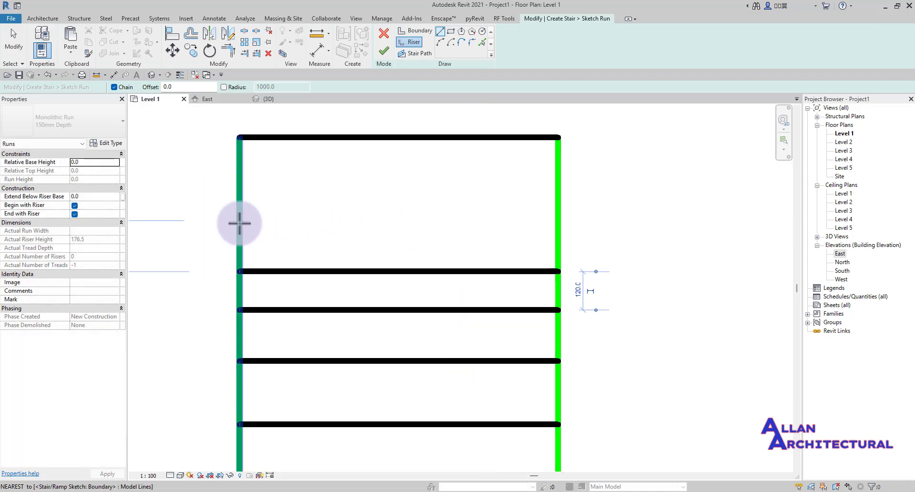
{"action": "left_click", "coordinate": [240, 221]}
{"action": "left_click", "coordinate": [560, 221]}
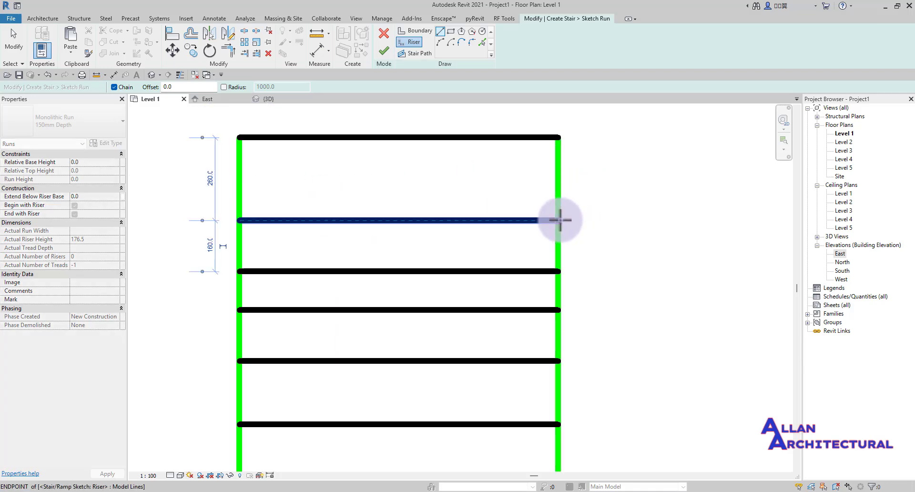
{"action": "scroll", "coordinate": [407, 184], "scroll_direction": "down", "scroll_amount": 5}
{"action": "key", "text": "Escape"}
- Start an aligned dimension and chain it across the bottom five riser lines of the run
{"action": "middle_click_drag", "start_coordinate": [405, 209], "coordinate": [406, 183]}
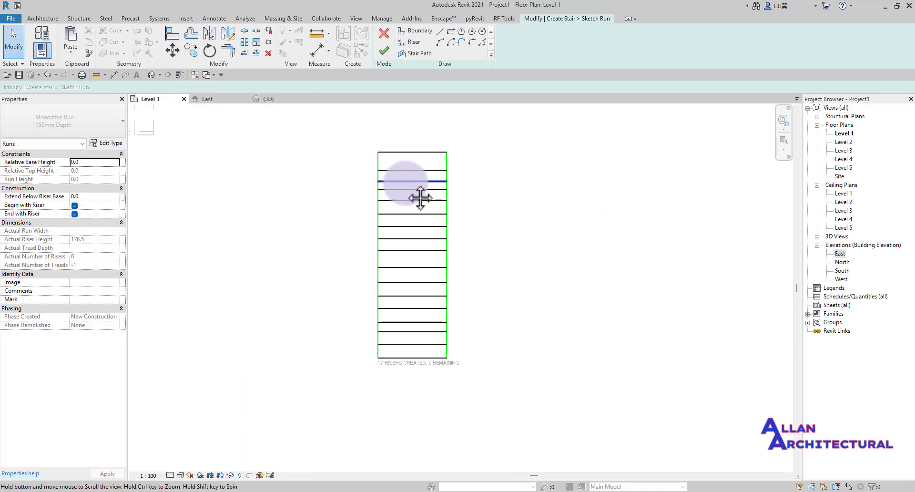
{"action": "scroll", "coordinate": [411, 249], "scroll_direction": "up", "scroll_amount": 3}
{"action": "scroll", "coordinate": [443, 242], "scroll_direction": "down", "scroll_amount": 4}
{"action": "mouse_move", "coordinate": [455, 214]}
{"action": "middle_mouse_down"}
{"action": "mouse_move", "coordinate": [453, 241]}
{"action": "mouse_move", "coordinate": [438, 235]}
{"action": "middle_mouse_up"}
{"action": "scroll", "coordinate": [425, 371], "scroll_direction": "up", "scroll_amount": 4}
{"action": "scroll", "coordinate": [423, 354], "scroll_direction": "down", "scroll_amount": 4}
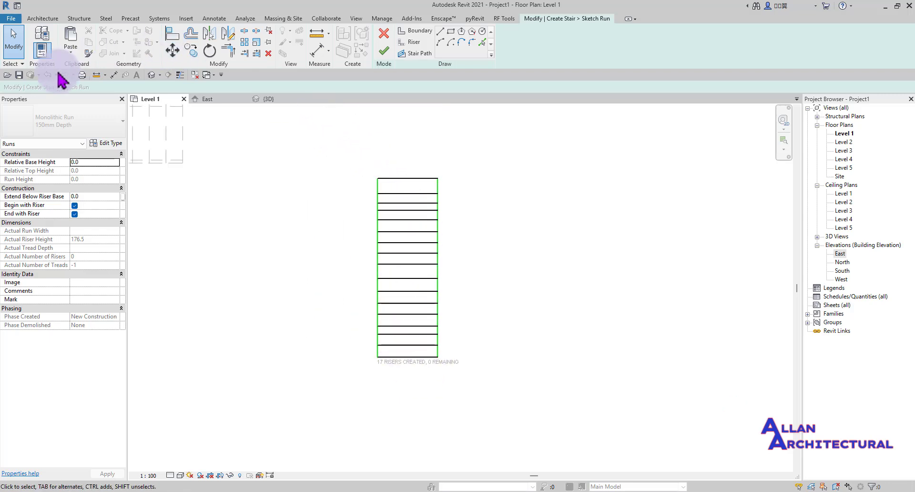
{"action": "left_click", "coordinate": [113, 74]}
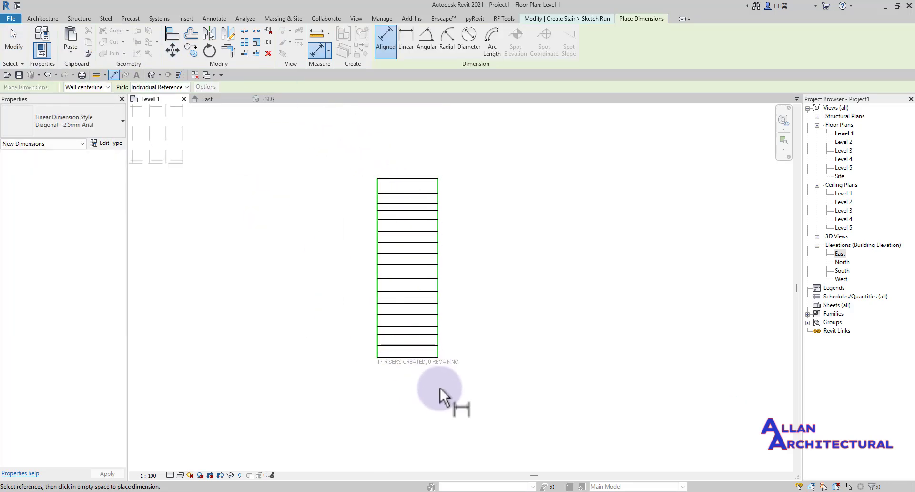
{"action": "scroll", "coordinate": [429, 369], "scroll_direction": "up", "scroll_amount": 3}
{"action": "left_click", "coordinate": [402, 335]}
{"action": "scroll", "coordinate": [417, 301], "scroll_direction": "up", "scroll_amount": 2}
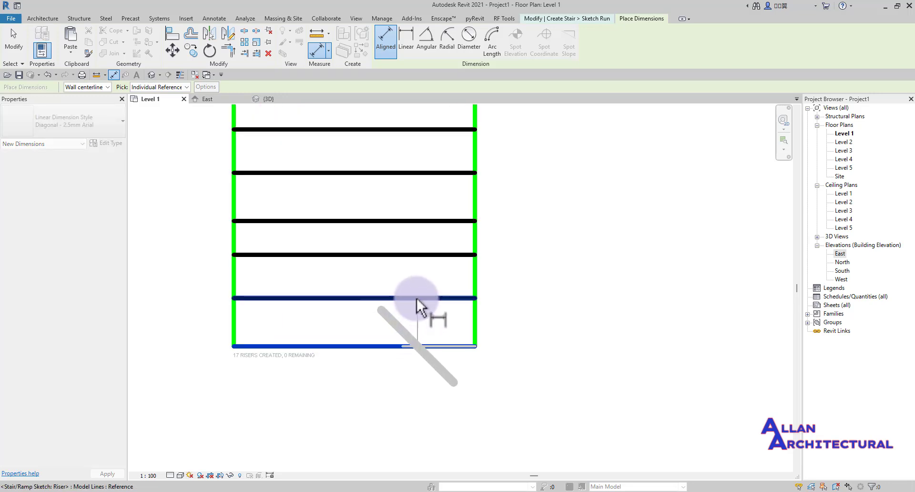
{"action": "left_click", "coordinate": [417, 299]}
{"action": "left_click", "coordinate": [419, 255]}
{"action": "left_click", "coordinate": [432, 221]}
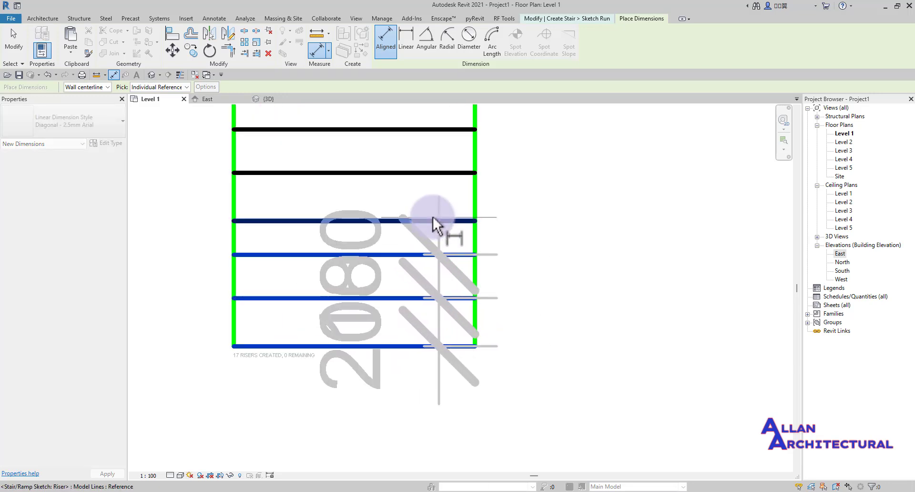
{"action": "left_click", "coordinate": [425, 175]}
- Add the remaining risers up to the top riser and place the dimension string beside the run
{"action": "middle_click_drag", "start_coordinate": [429, 176], "coordinate": [425, 286]}
{"action": "left_click", "coordinate": [427, 280]}
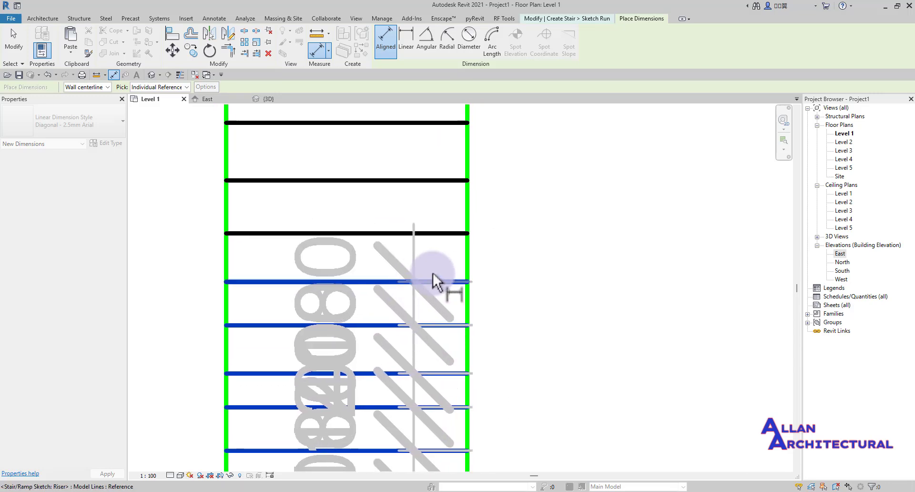
{"action": "left_click", "coordinate": [406, 232]}
{"action": "left_click", "coordinate": [390, 181]}
{"action": "middle_click_drag", "start_coordinate": [410, 178], "coordinate": [415, 317]}
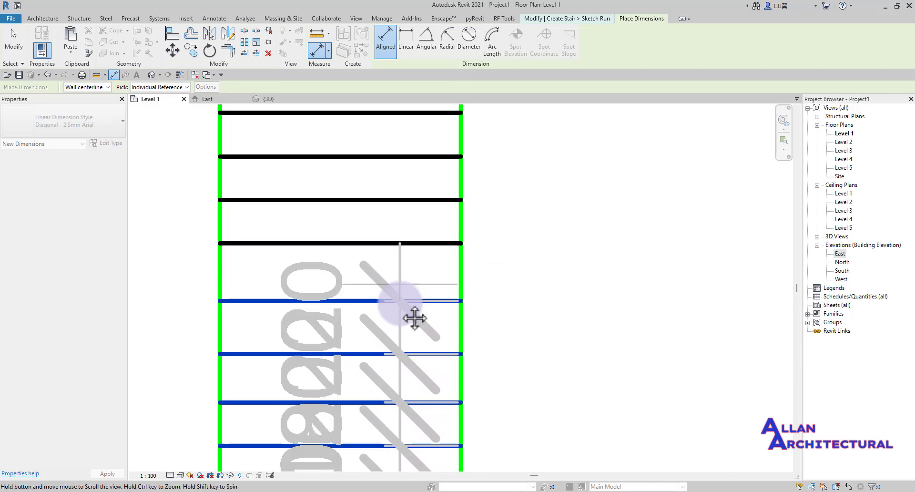
{"action": "left_click", "coordinate": [375, 264]}
{"action": "left_click", "coordinate": [367, 219]}
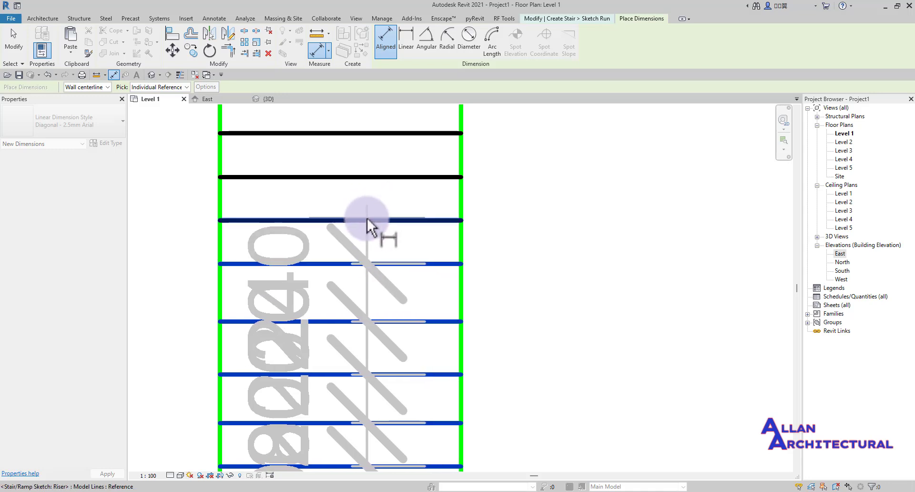
{"action": "left_click", "coordinate": [388, 177]}
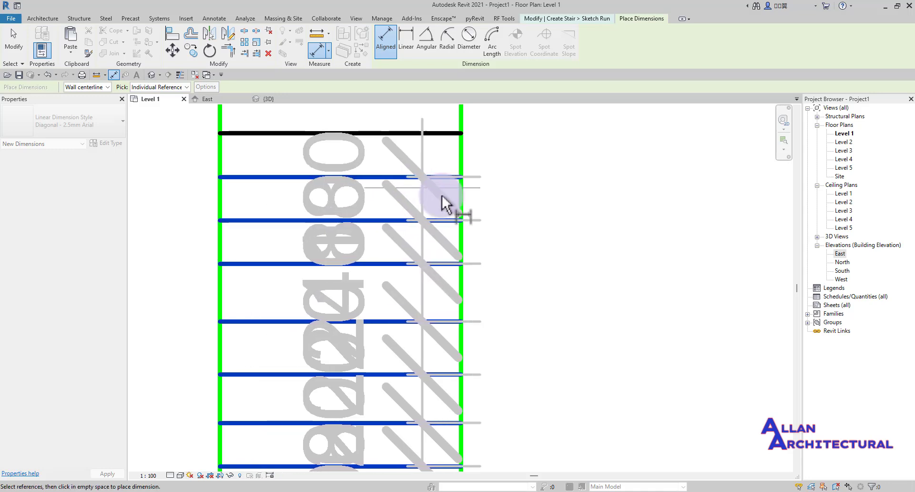
{"action": "scroll", "coordinate": [442, 197], "scroll_direction": "down", "scroll_amount": 3}
{"action": "middle_click_drag", "start_coordinate": [450, 208], "coordinate": [450, 329]}
{"action": "scroll", "coordinate": [398, 298], "scroll_direction": "up", "scroll_amount": 4}
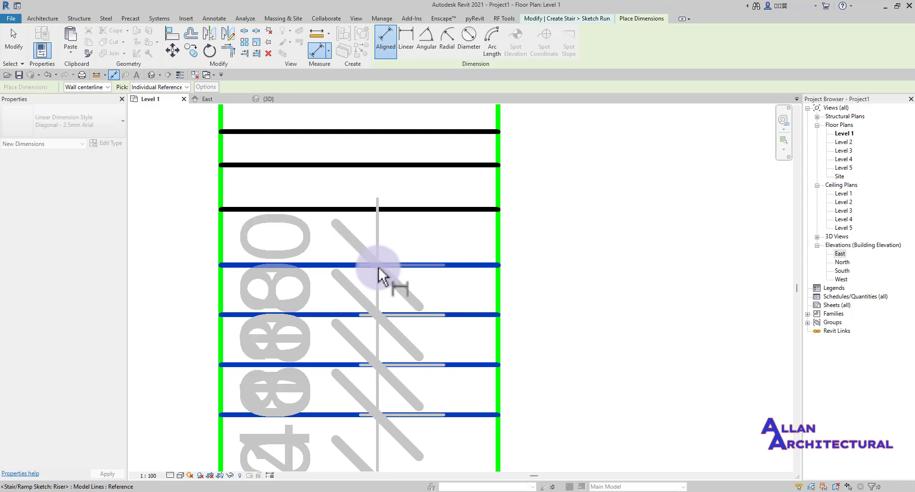
{"action": "left_click", "coordinate": [390, 208]}
{"action": "scroll", "coordinate": [463, 200], "scroll_direction": "down", "scroll_amount": 3}
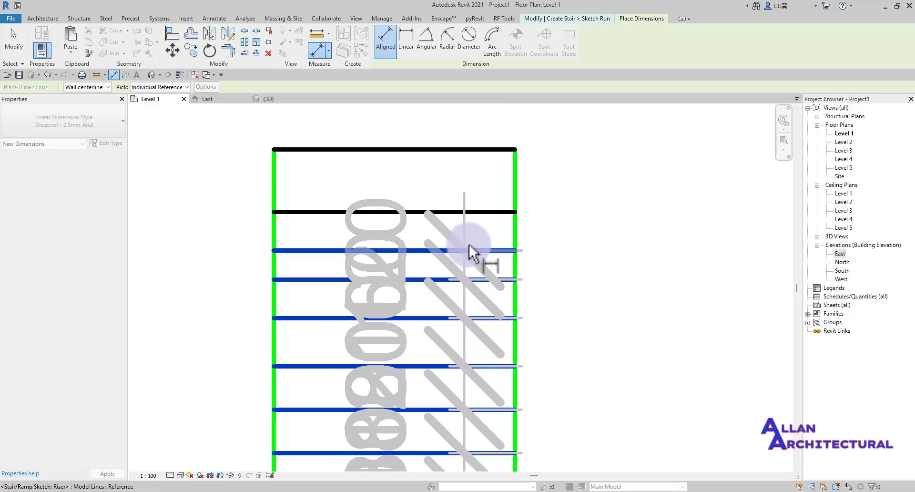
{"action": "left_click", "coordinate": [423, 211]}
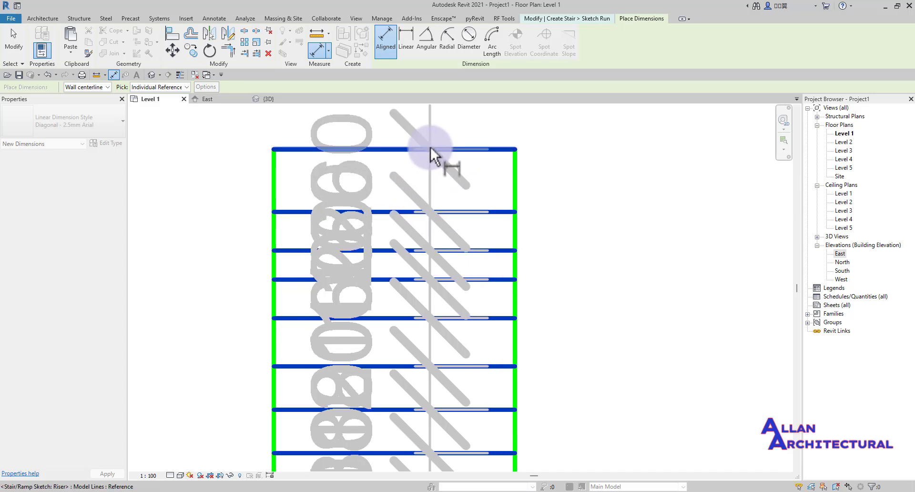
{"action": "scroll", "coordinate": [412, 193], "scroll_direction": "down", "scroll_amount": 4}
{"action": "middle_click_drag", "start_coordinate": [512, 223], "coordinate": [455, 262]}
{"action": "scroll", "coordinate": [455, 262], "scroll_direction": "up", "scroll_amount": 2}
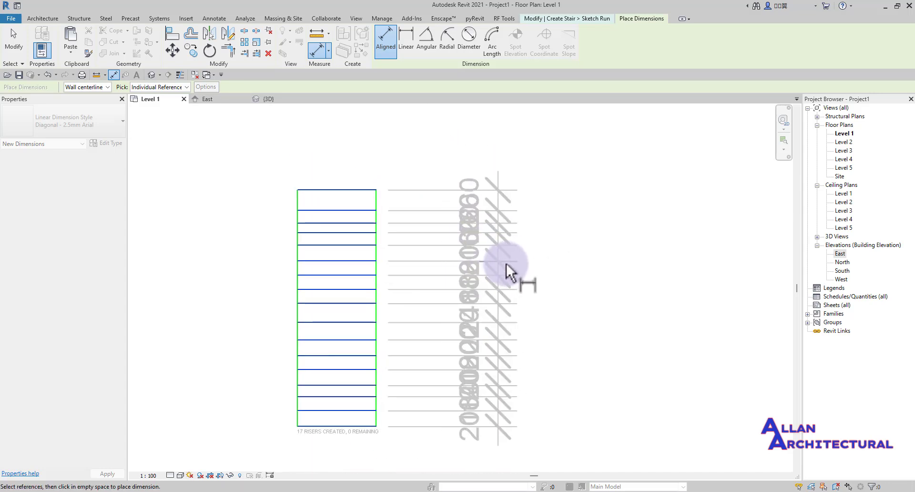
{"action": "left_click", "coordinate": [520, 273]}
{"action": "scroll", "coordinate": [425, 320], "scroll_direction": "up", "scroll_amount": 2}
{"action": "scroll", "coordinate": [425, 321], "scroll_direction": "up", "scroll_amount": 1}
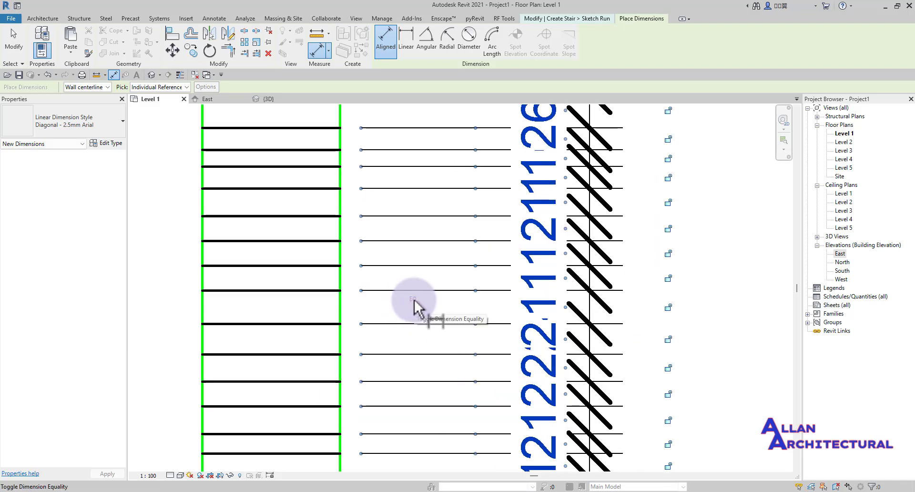
- Toggle EQ on the riser dimension string so every riser spacing becomes equal
{"action": "left_click", "coordinate": [414, 299]}
{"action": "scroll", "coordinate": [414, 299], "scroll_direction": "down", "scroll_amount": 2}
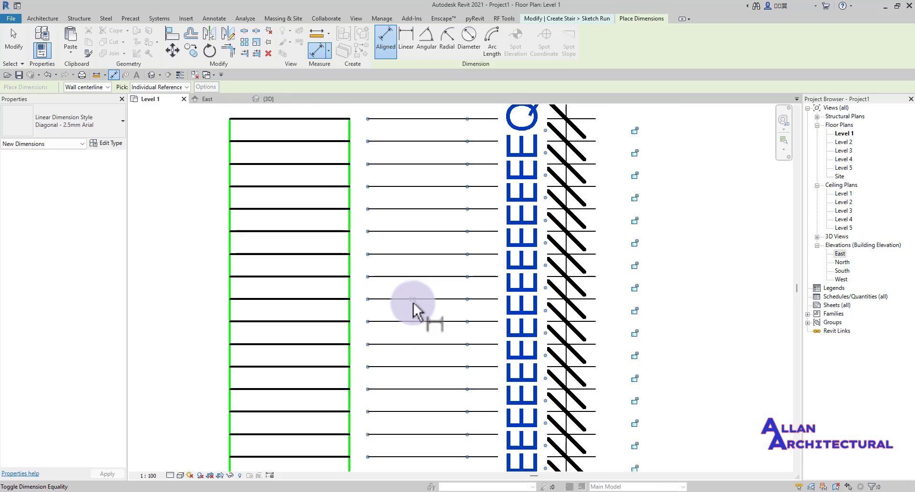
{"action": "left_click", "coordinate": [622, 284]}
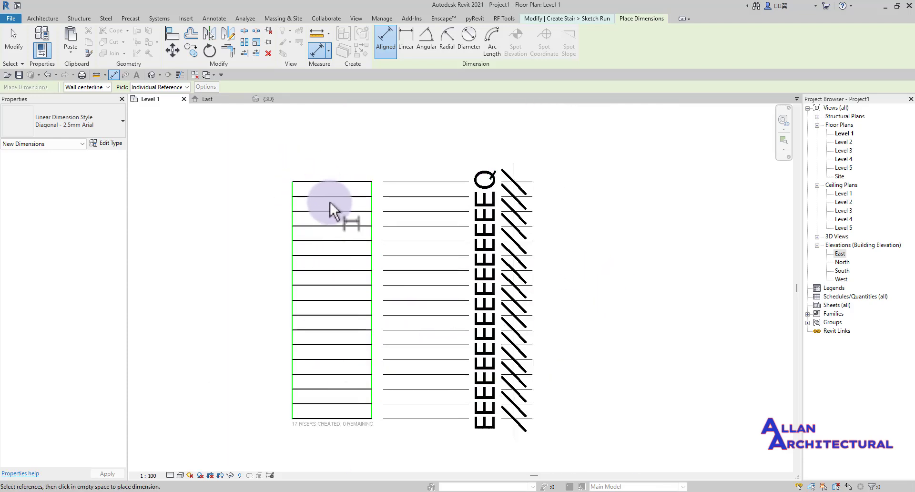
{"action": "key", "text": "Escape"}
{"action": "key", "text": "Escape"}
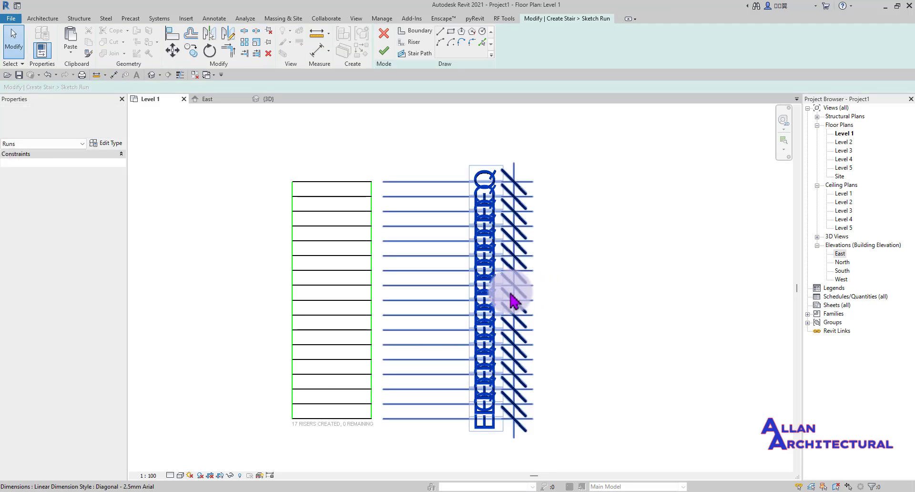
- Delete the equalising dimension string and pan back to the new stair run
{"action": "left_click", "coordinate": [514, 300]}
{"action": "key", "text": "Delete"}
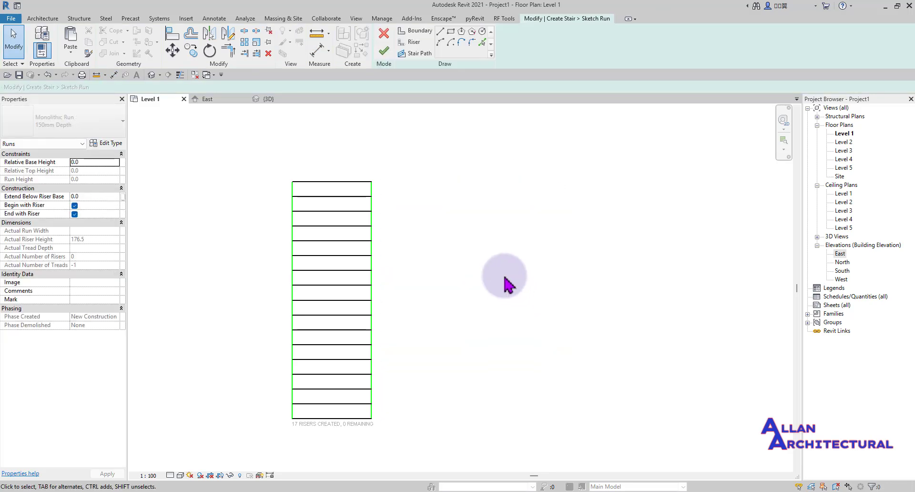
{"action": "scroll", "coordinate": [500, 281], "scroll_direction": "down", "scroll_amount": 2}
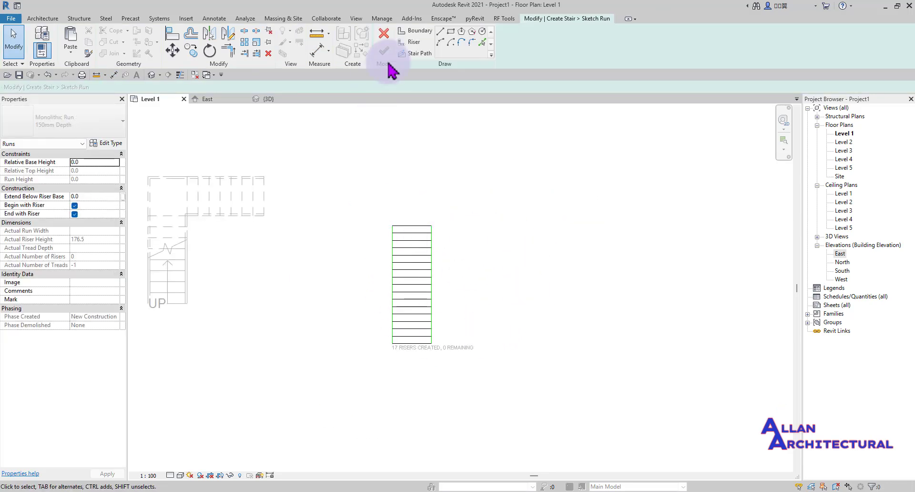
{"action": "scroll", "coordinate": [425, 310], "scroll_direction": "up", "scroll_amount": 3}
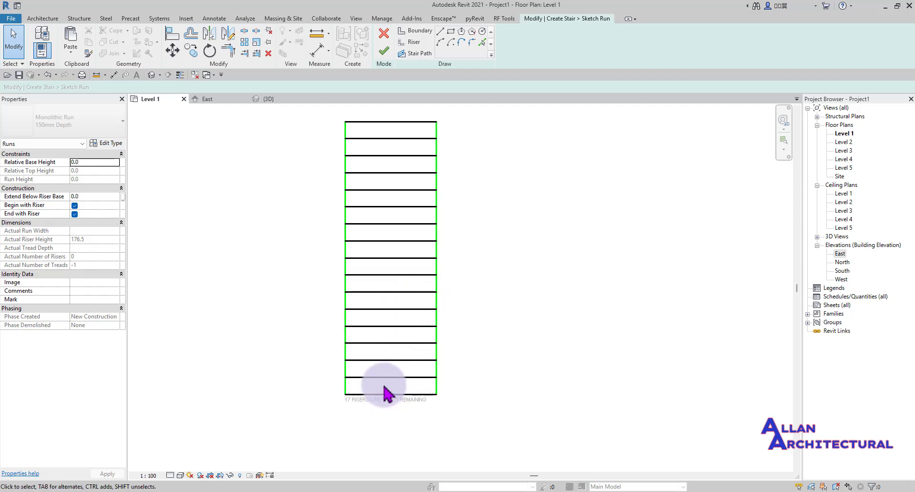
{"action": "scroll", "coordinate": [385, 394], "scroll_direction": "down", "scroll_amount": 3}
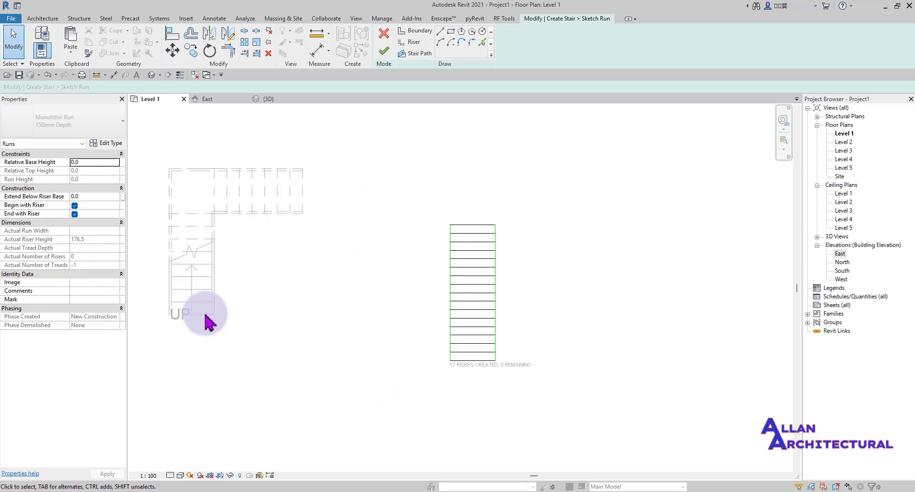
{"action": "middle_click_drag", "start_coordinate": [206, 321], "coordinate": [293, 315]}
{"action": "scroll", "coordinate": [300, 329], "scroll_direction": "up", "scroll_amount": 3}
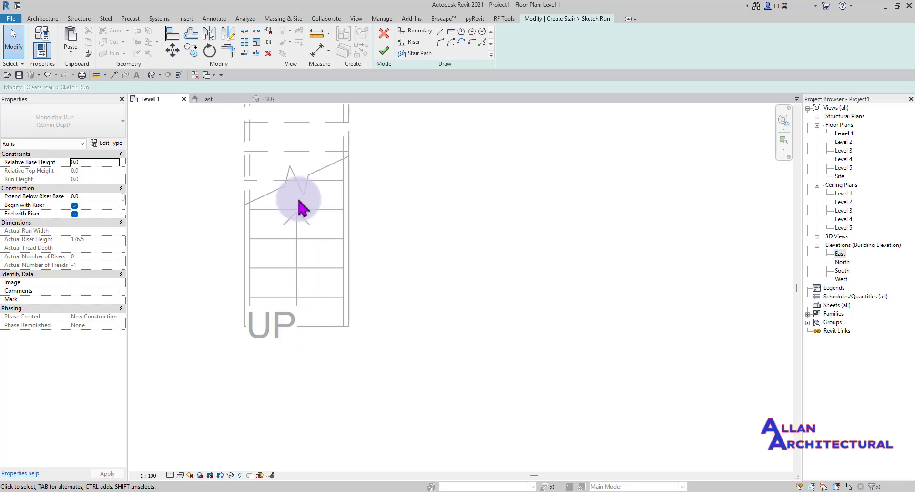
{"action": "scroll", "coordinate": [301, 234], "scroll_direction": "down", "scroll_amount": 3}
{"action": "middle_click_drag", "start_coordinate": [366, 212], "coordinate": [347, 289]}
{"action": "scroll", "coordinate": [347, 285], "scroll_direction": "down", "scroll_amount": 1}
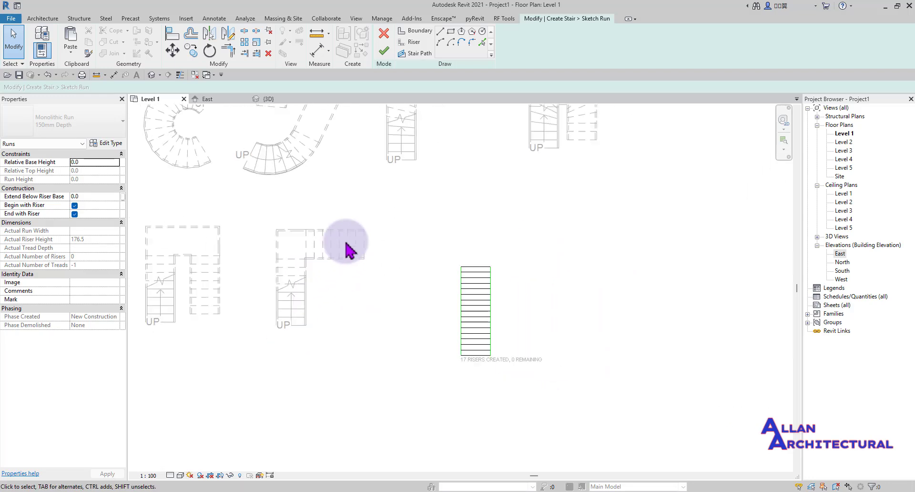
- Draw a stair path from the top riser's midpoint down to the bottom riser
{"action": "left_click", "coordinate": [414, 53]}
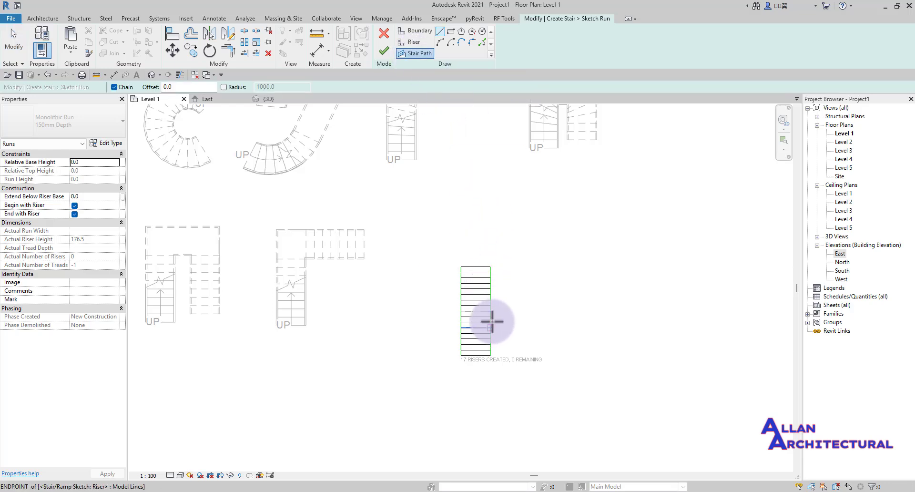
{"action": "middle_click_drag", "start_coordinate": [503, 331], "coordinate": [494, 278]}
{"action": "scroll", "coordinate": [495, 278], "scroll_direction": "up", "scroll_amount": 5}
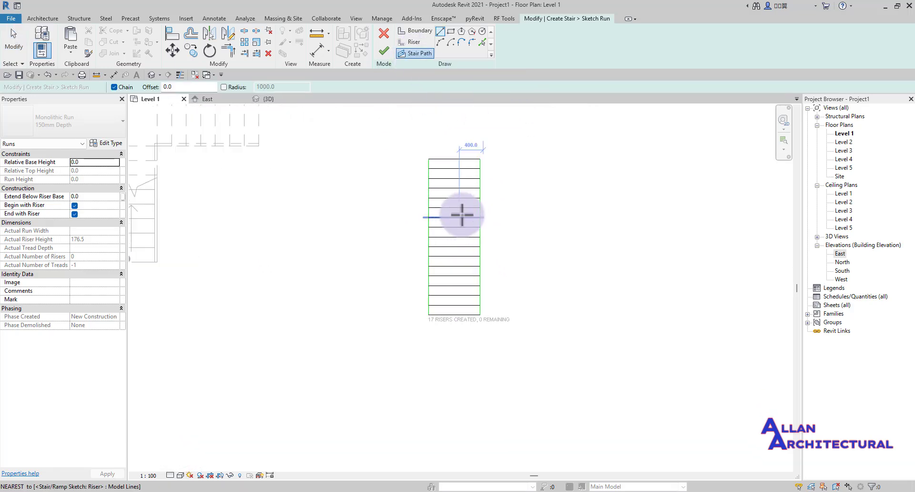
{"action": "left_click", "coordinate": [453, 150]}
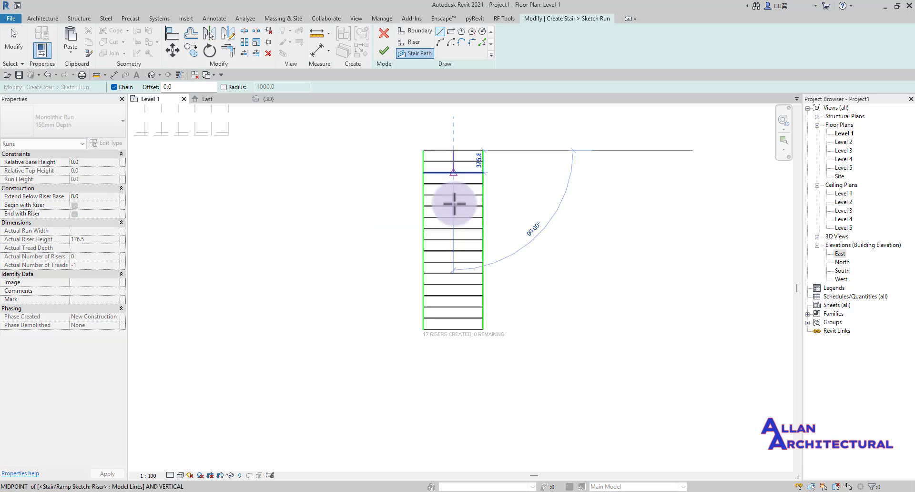
{"action": "scroll", "coordinate": [456, 328], "scroll_direction": "up", "scroll_amount": 2}
{"action": "left_click", "coordinate": [453, 329]}
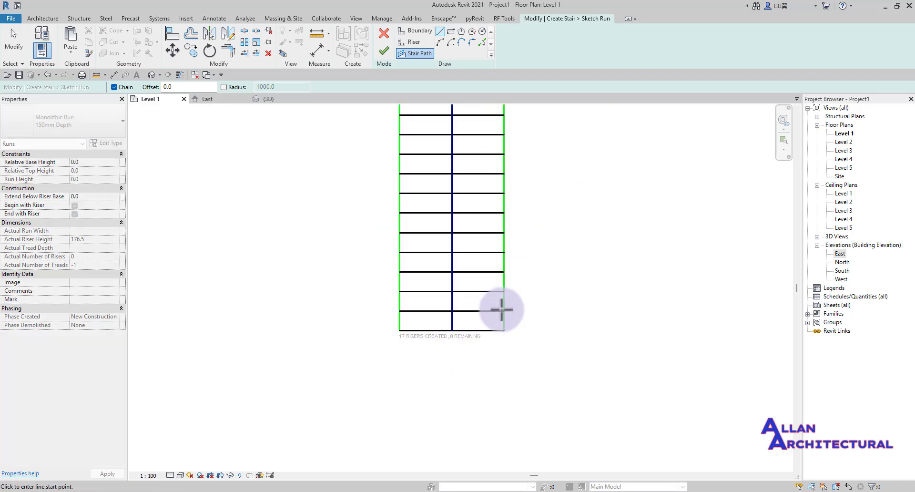
{"action": "scroll", "coordinate": [500, 272], "scroll_direction": "down", "scroll_amount": 3}
{"action": "scroll", "coordinate": [507, 203], "scroll_direction": "up", "scroll_amount": 2}
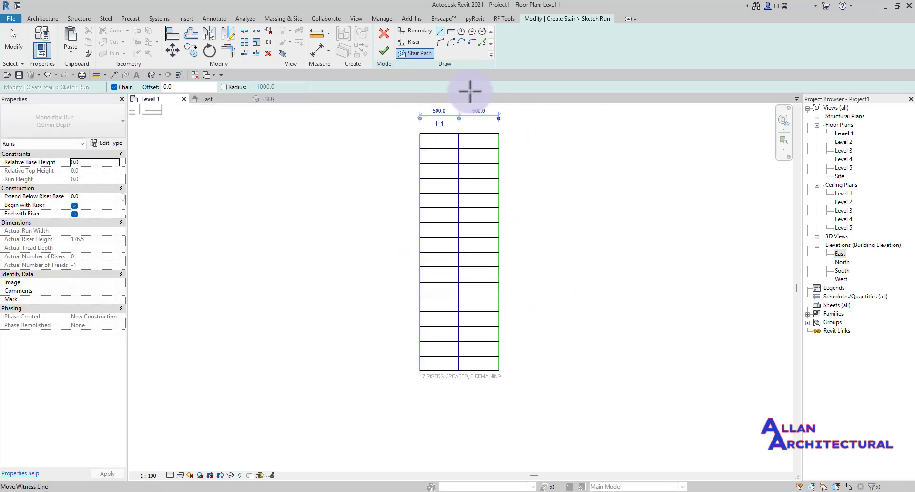
- Finish the run sketch, then finish creating the Level 1 stair
{"action": "left_click", "coordinate": [385, 50]}
{"action": "scroll", "coordinate": [472, 194], "scroll_direction": "down", "scroll_amount": 2}
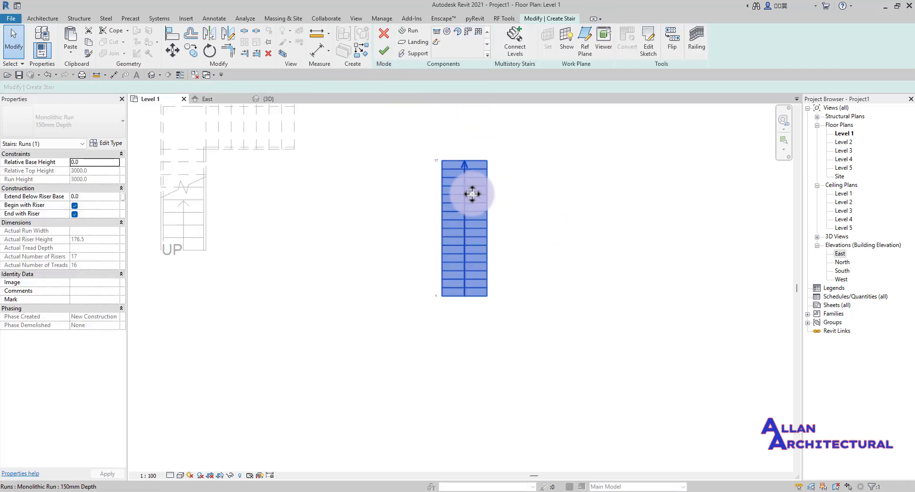
{"action": "scroll", "coordinate": [486, 189], "scroll_direction": "down", "scroll_amount": 1}
{"action": "left_click", "coordinate": [530, 199]}
{"action": "scroll", "coordinate": [503, 158], "scroll_direction": "up", "scroll_amount": 2}
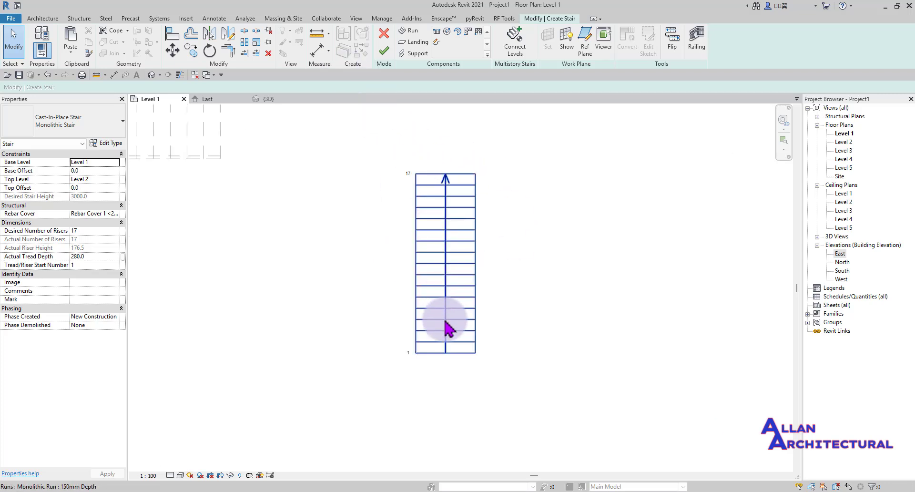
{"action": "left_click", "coordinate": [381, 52]}
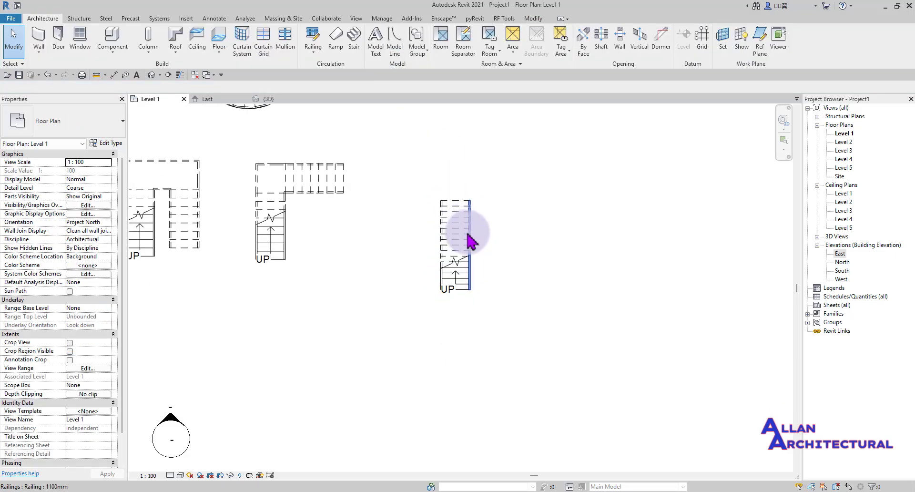
- Orbit and zoom around the new straight stair in {3D}, then return to the Level 1 plan
{"action": "left_click", "coordinate": [281, 99]}
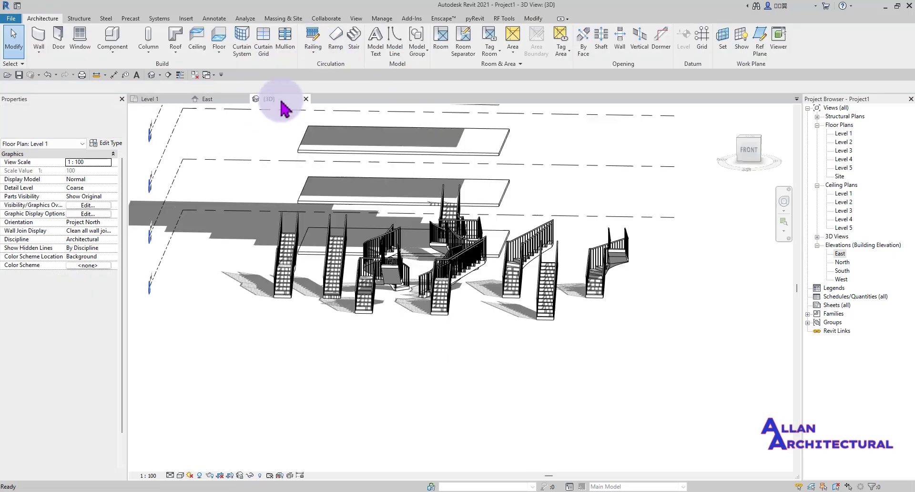
{"action": "scroll", "coordinate": [429, 227], "scroll_direction": "down", "scroll_amount": 2}
{"action": "middle_click_drag", "start_coordinate": [581, 277], "coordinate": [428, 263], "text": "shift"}
{"action": "scroll", "coordinate": [391, 265], "scroll_direction": "up", "scroll_amount": 5}
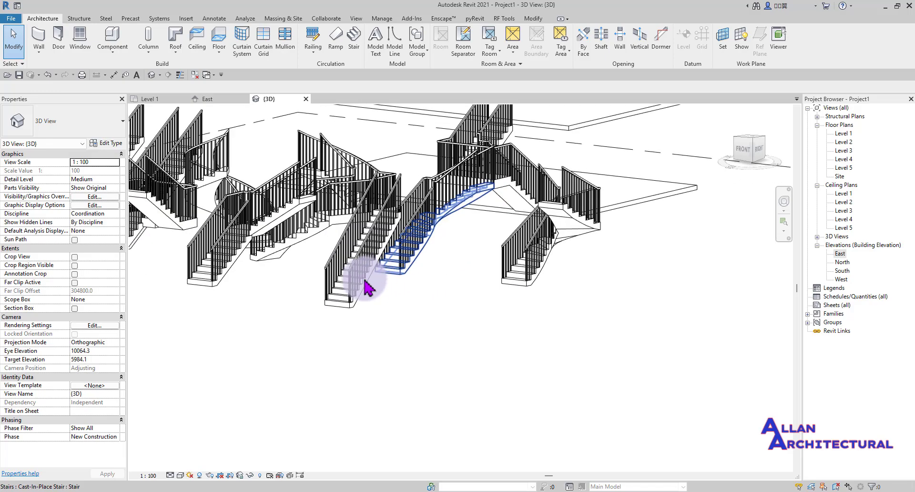
{"action": "scroll", "coordinate": [354, 294], "scroll_direction": "up", "scroll_amount": 2}
{"action": "scroll", "coordinate": [343, 339], "scroll_direction": "down", "scroll_amount": 1}
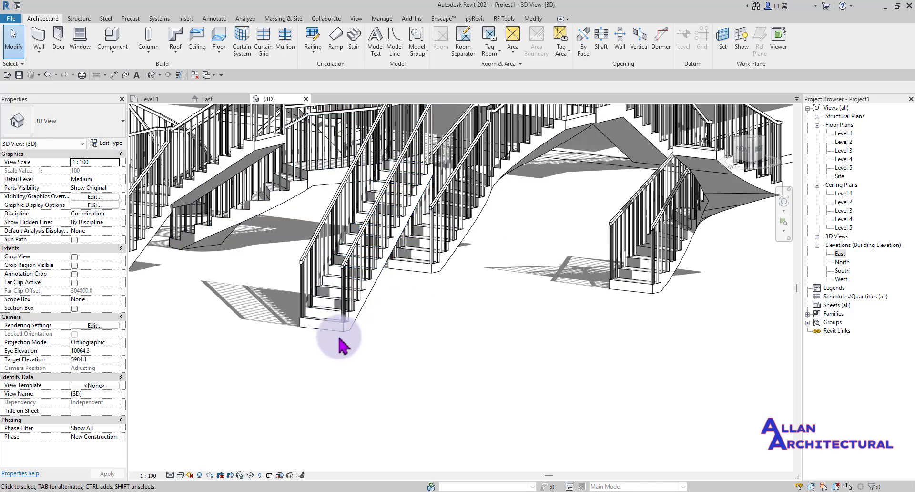
{"action": "scroll", "coordinate": [343, 331], "scroll_direction": "up", "scroll_amount": 5}
{"action": "scroll", "coordinate": [343, 332], "scroll_direction": "down", "scroll_amount": 5}
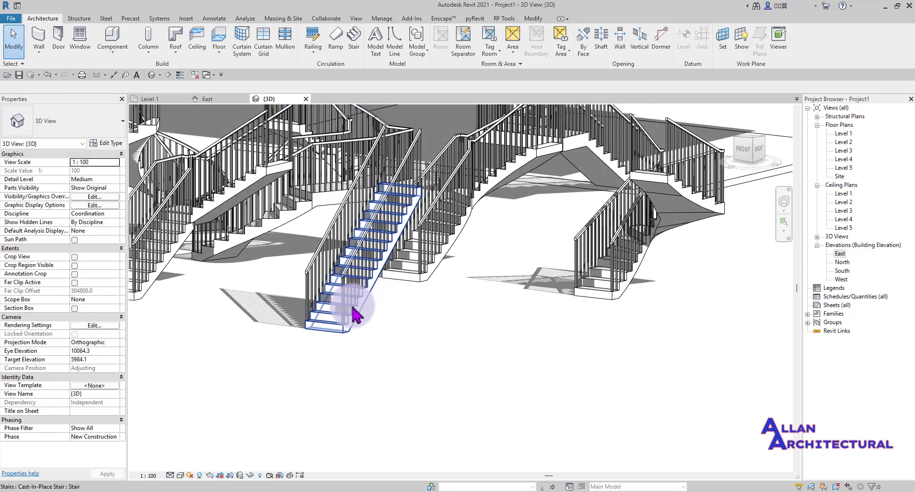
{"action": "scroll", "coordinate": [413, 144], "scroll_direction": "up", "scroll_amount": 1}
{"action": "scroll", "coordinate": [295, 224], "scroll_direction": "down", "scroll_amount": 1}
{"action": "scroll", "coordinate": [294, 231], "scroll_direction": "down", "scroll_amount": 2}
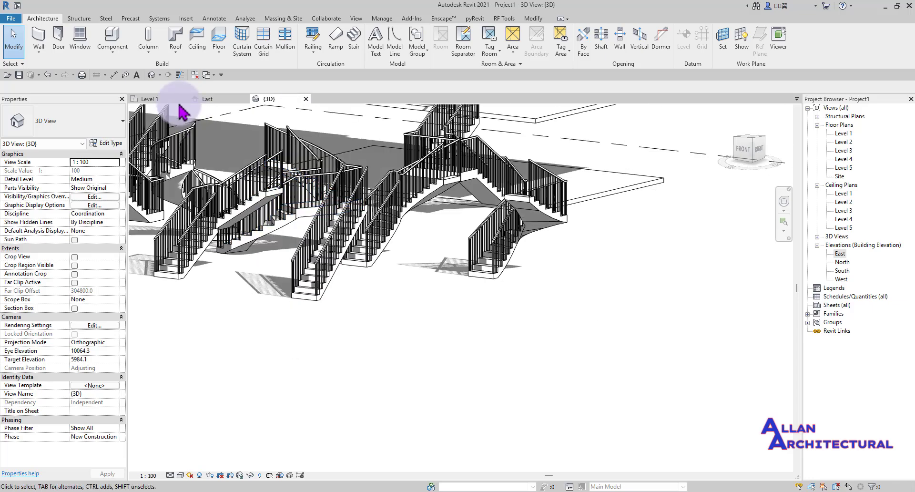
{"action": "scroll", "coordinate": [324, 271], "scroll_direction": "up", "scroll_amount": 3}
{"action": "scroll", "coordinate": [328, 267], "scroll_direction": "down", "scroll_amount": 4}
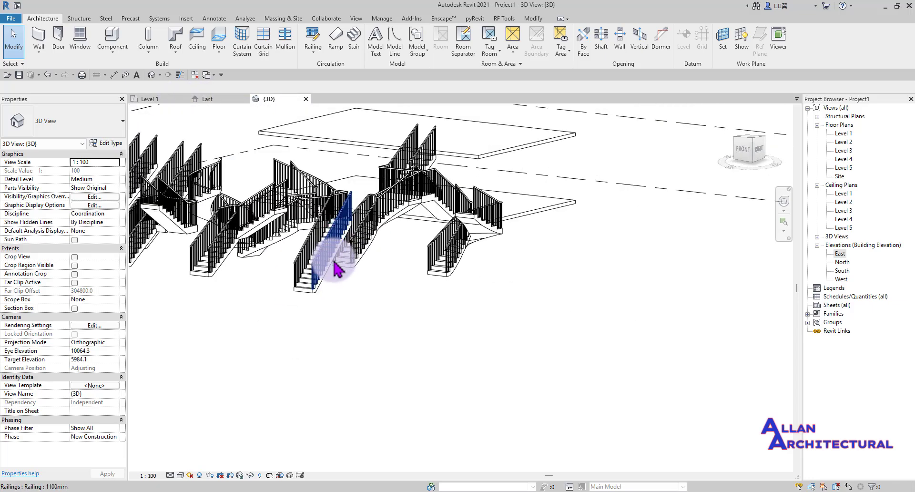
{"action": "left_click", "coordinate": [162, 100]}
{"action": "scroll", "coordinate": [458, 276], "scroll_direction": "down", "scroll_amount": 5}
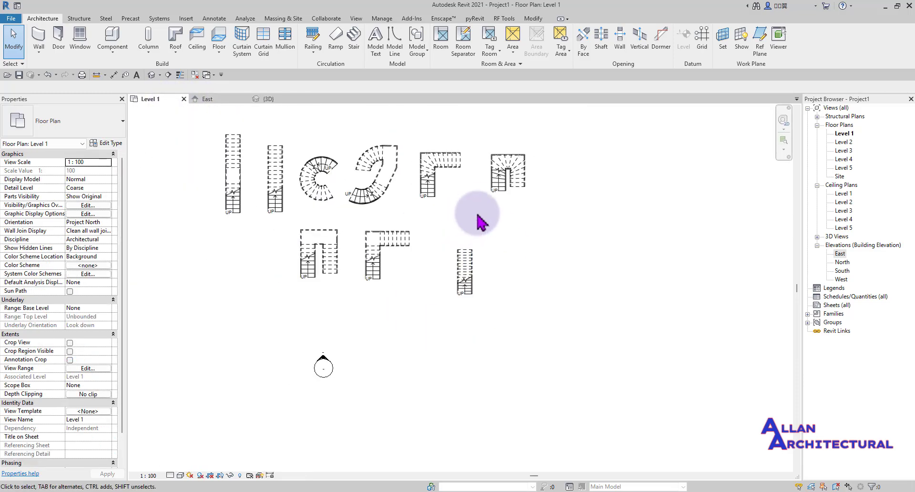
- Select the second straight stair, enter Edit Stairs, and select its 1000 mm wide run
{"action": "scroll", "coordinate": [478, 219], "scroll_direction": "up", "scroll_amount": 4}
{"action": "scroll", "coordinate": [399, 204], "scroll_direction": "down", "scroll_amount": 3}
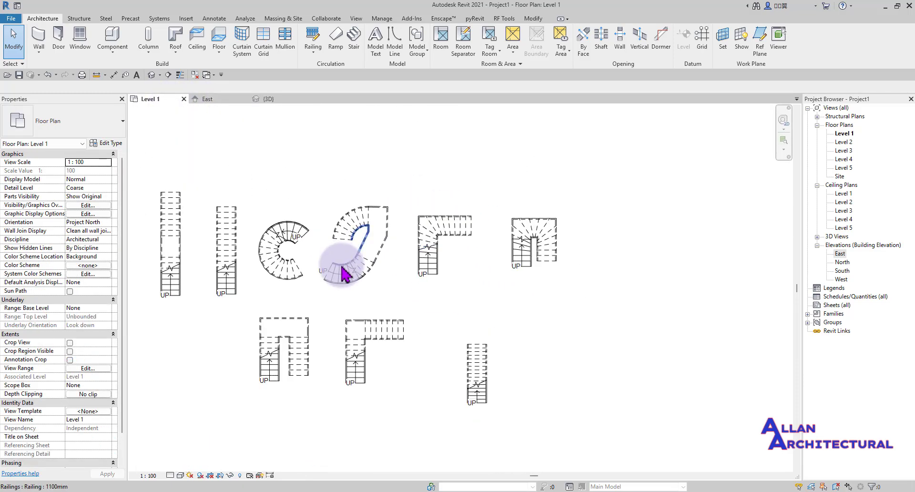
{"action": "scroll", "coordinate": [440, 225], "scroll_direction": "up", "scroll_amount": 4}
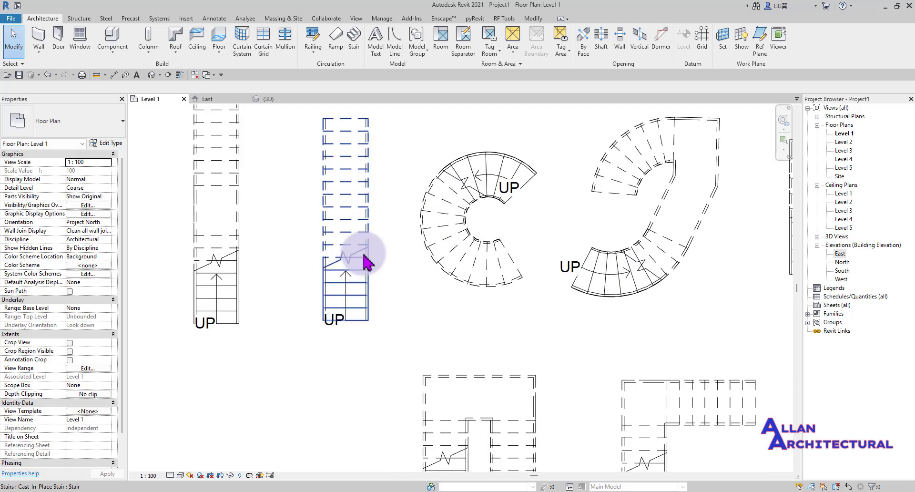
{"action": "scroll", "coordinate": [352, 247], "scroll_direction": "down", "scroll_amount": 3}
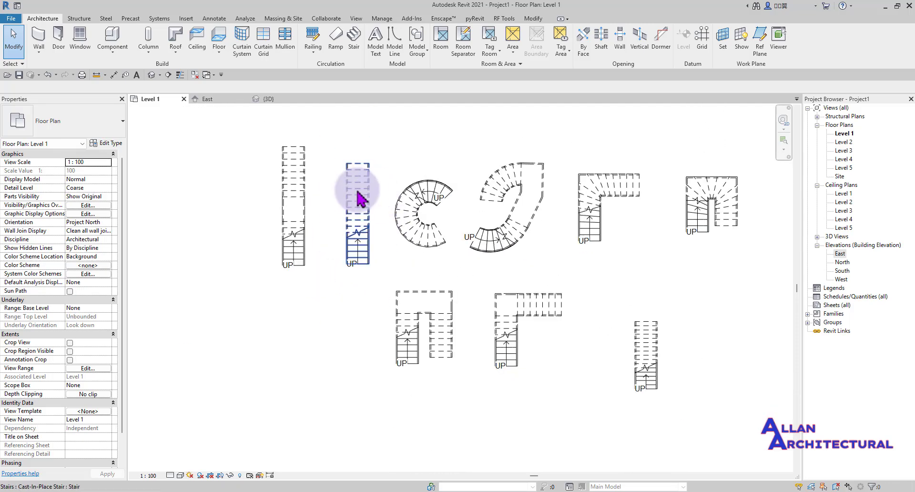
{"action": "scroll", "coordinate": [353, 195], "scroll_direction": "up", "scroll_amount": 4}
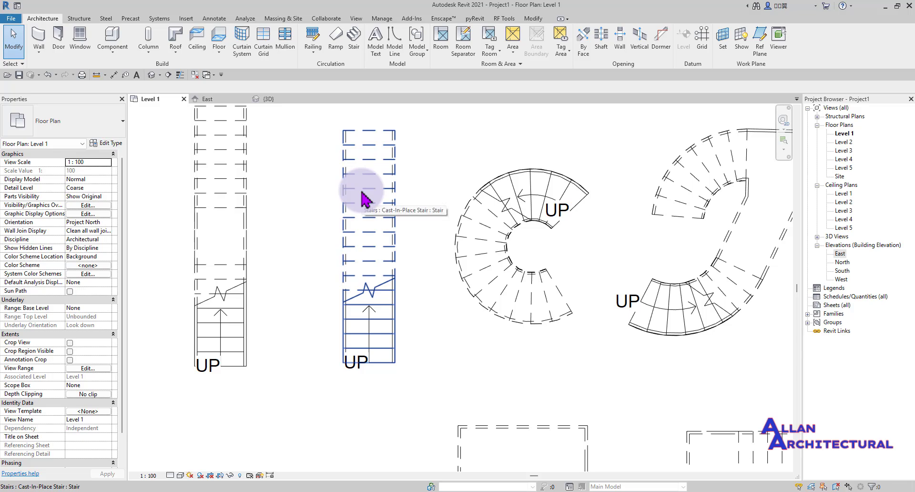
{"action": "left_click", "coordinate": [362, 196]}
{"action": "left_click", "coordinate": [452, 139]}
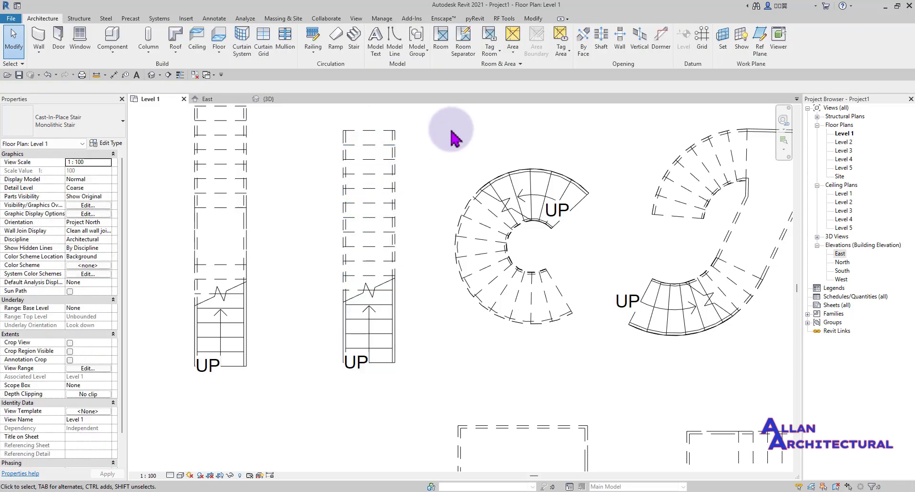
{"action": "left_click_drag", "start_coordinate": [419, 126], "coordinate": [364, 169]}
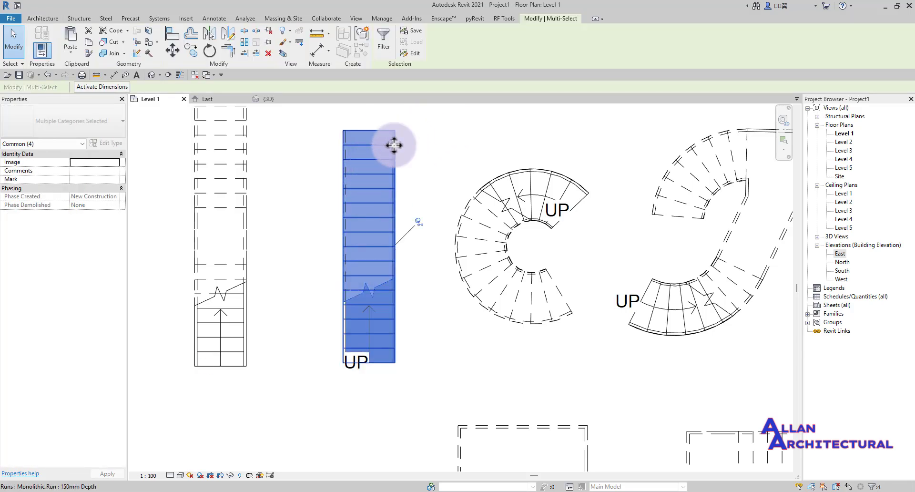
{"action": "left_click", "coordinate": [384, 173]}
{"action": "left_click", "coordinate": [389, 48]}
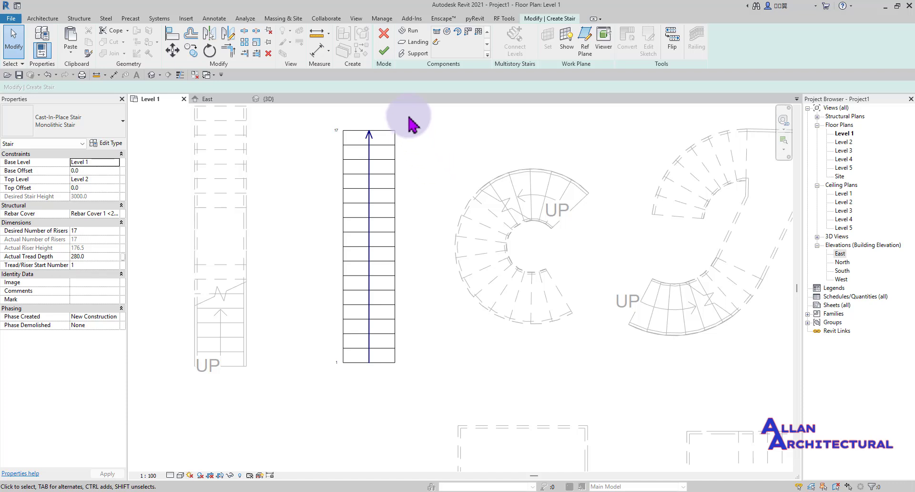
{"action": "left_click", "coordinate": [350, 169]}
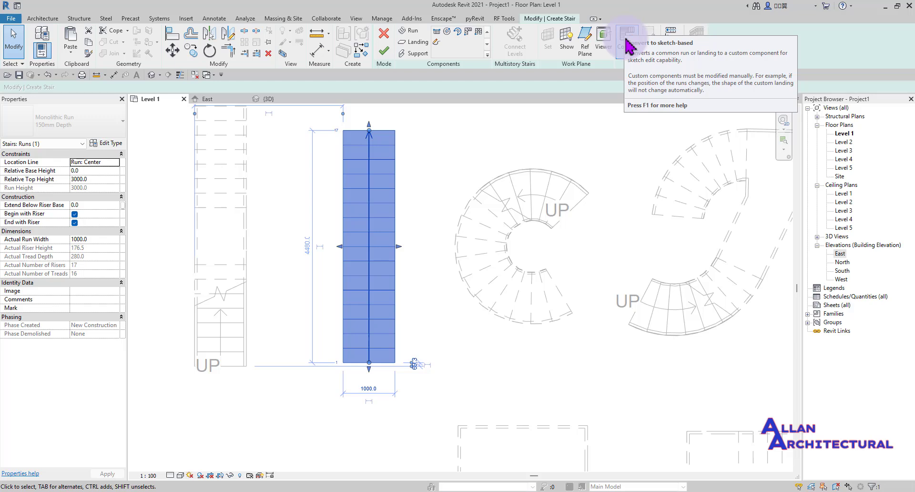
- Convert the straight run to a custom sketch-based run, accepting the irreversible conversion warning
{"action": "left_click", "coordinate": [627, 42]}
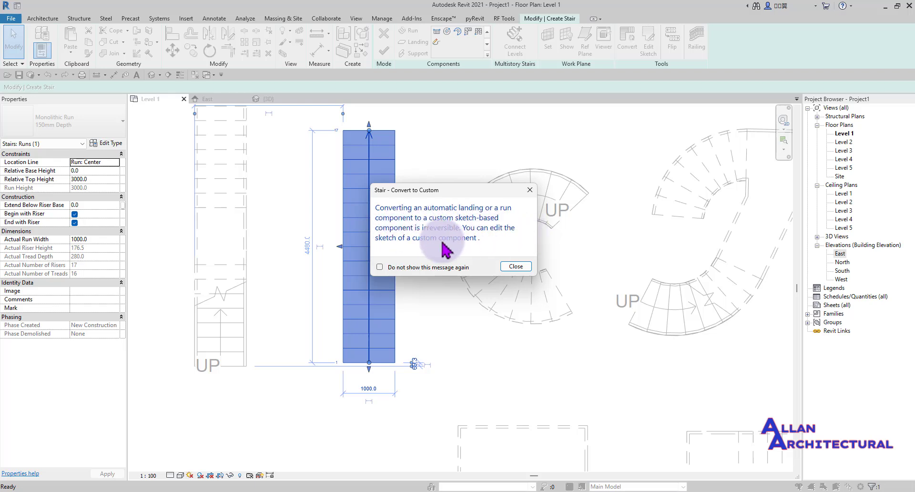
{"action": "left_click", "coordinate": [514, 267]}
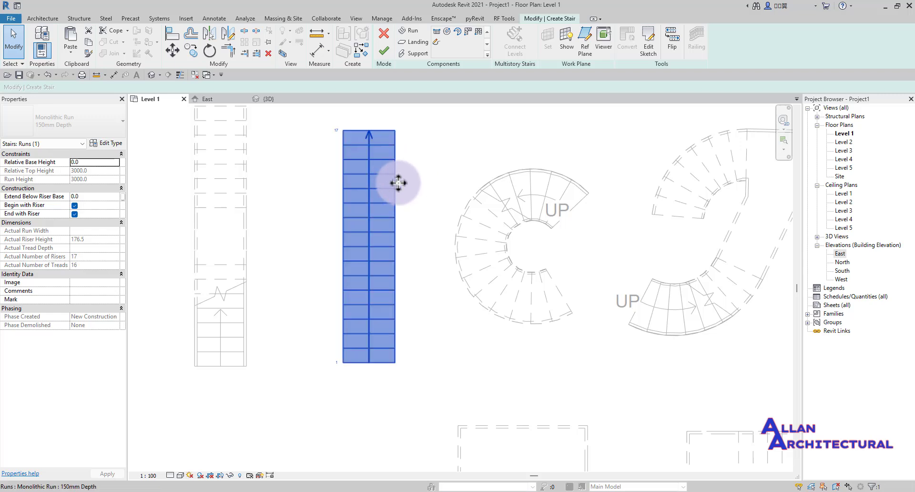
{"action": "left_click", "coordinate": [413, 180]}
{"action": "left_click", "coordinate": [382, 191]}
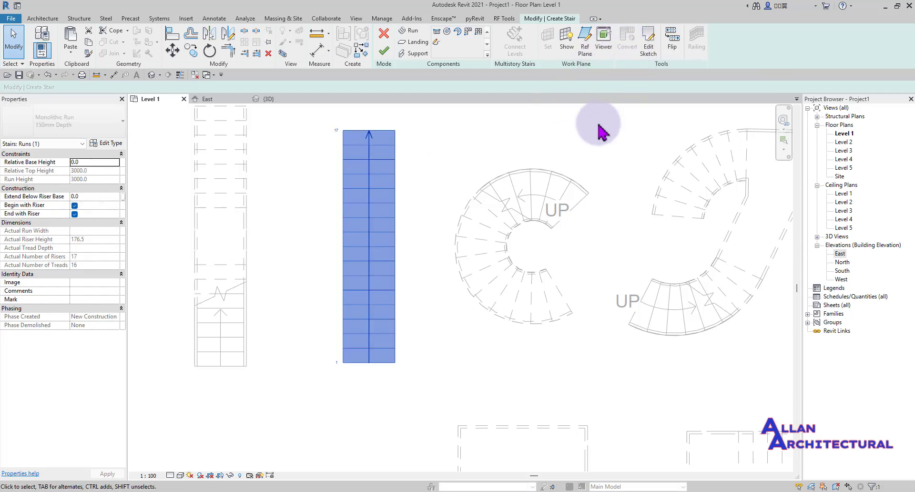
{"action": "scroll", "coordinate": [376, 164], "scroll_direction": "down", "scroll_amount": 3}
{"action": "scroll", "coordinate": [376, 164], "scroll_direction": "down", "scroll_amount": 2}
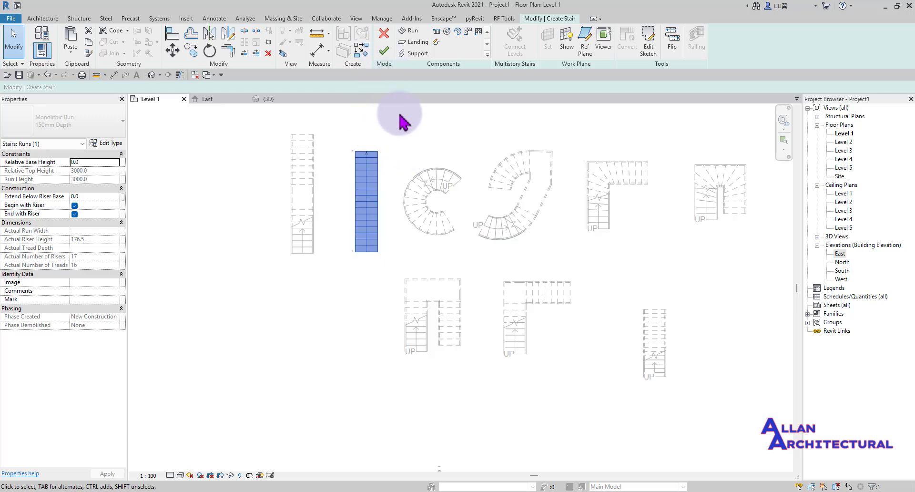
{"action": "scroll", "coordinate": [351, 150], "scroll_direction": "up", "scroll_amount": 4}
- Finish editing the converted straight stair
{"action": "left_click", "coordinate": [384, 53]}
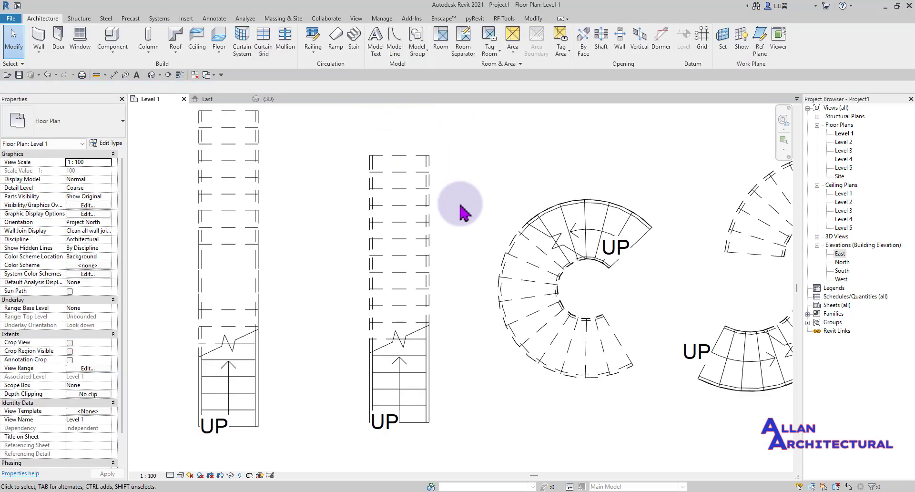
{"action": "scroll", "coordinate": [449, 173], "scroll_direction": "down", "scroll_amount": 3}
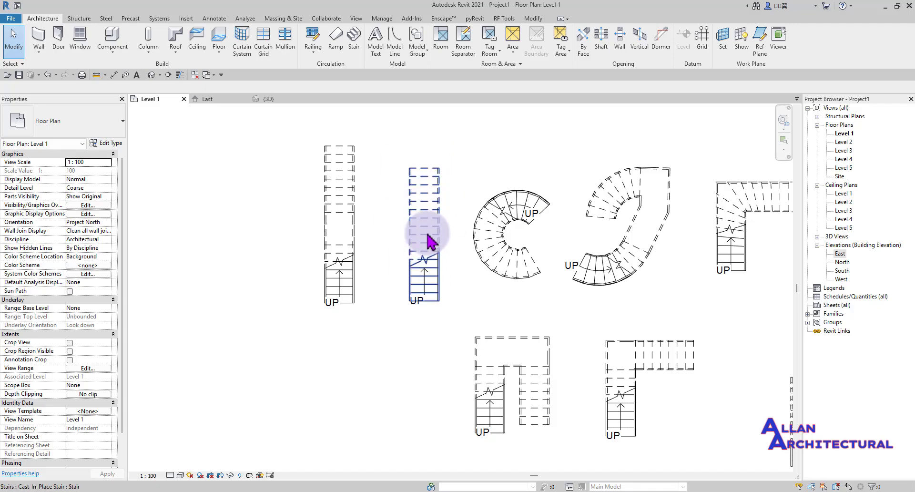
{"action": "scroll", "coordinate": [420, 225], "scroll_direction": "down", "scroll_amount": 4}
{"action": "scroll", "coordinate": [569, 221], "scroll_direction": "up", "scroll_amount": 2}
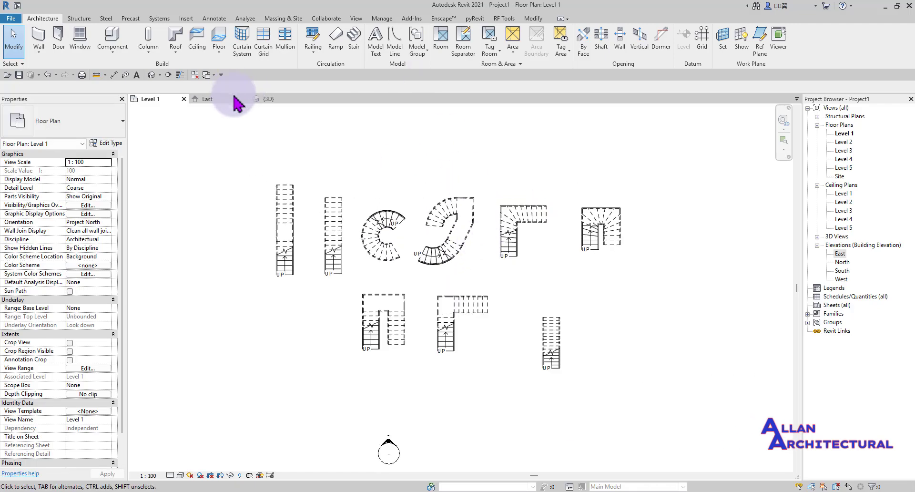
- In {3D}, orbit to a low angle on the right-hand winder stair and window-select it
{"action": "left_click", "coordinate": [281, 101]}
{"action": "middle_click_drag", "start_coordinate": [429, 235], "coordinate": [521, 365], "text": "shift"}
{"action": "scroll", "coordinate": [515, 292], "scroll_direction": "up", "scroll_amount": 2}
{"action": "middle_click_drag", "start_coordinate": [593, 324], "coordinate": [537, 282]}
{"action": "scroll", "coordinate": [537, 278], "scroll_direction": "up", "scroll_amount": 2}
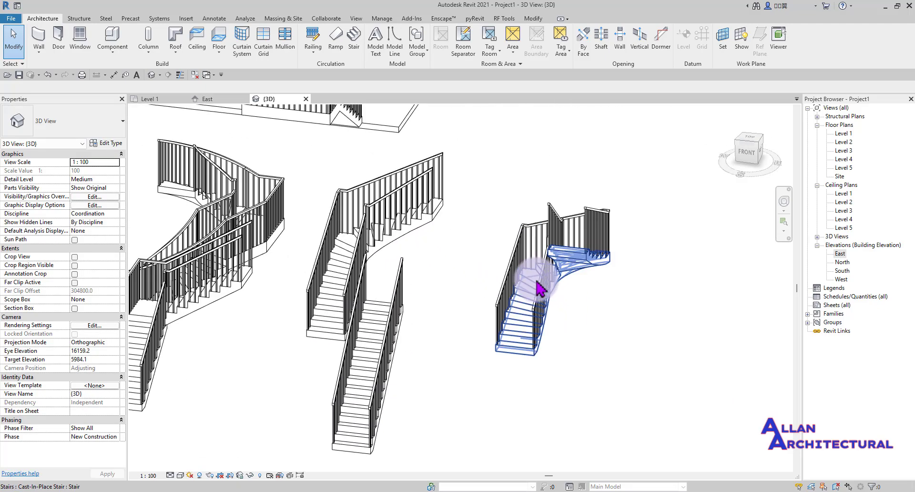
{"action": "middle_click_drag", "start_coordinate": [523, 384], "coordinate": [530, 265], "text": "shift"}
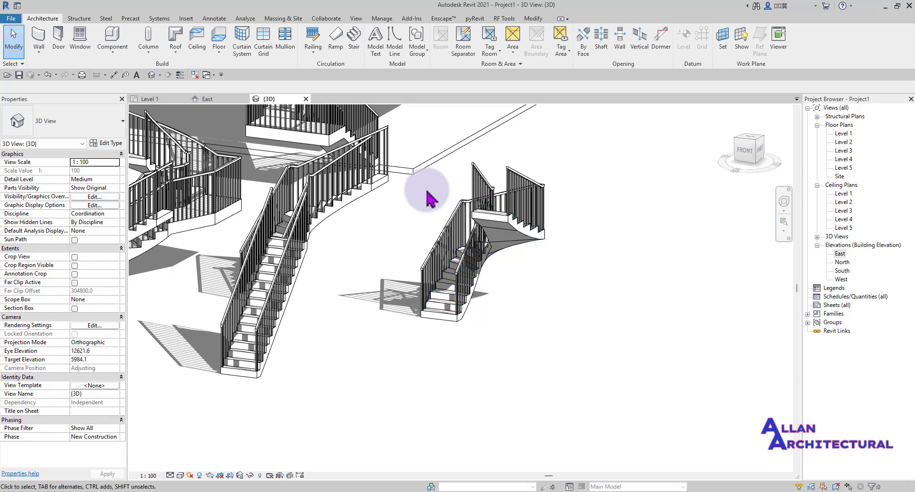
{"action": "left_click_drag", "start_coordinate": [591, 174], "coordinate": [483, 281]}
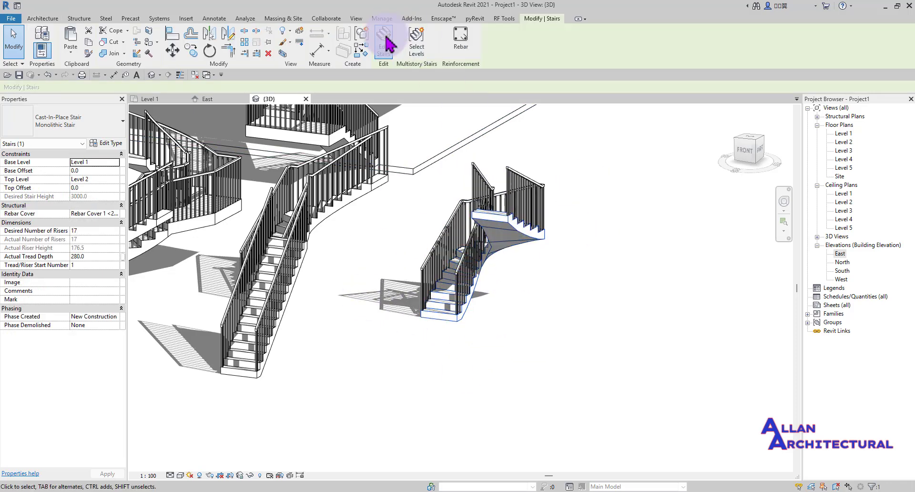
- Flip the curved stair run's climbing direction in Edit Stairs and finish the edit
{"action": "left_click", "coordinate": [386, 39]}
{"action": "left_click", "coordinate": [530, 201]}
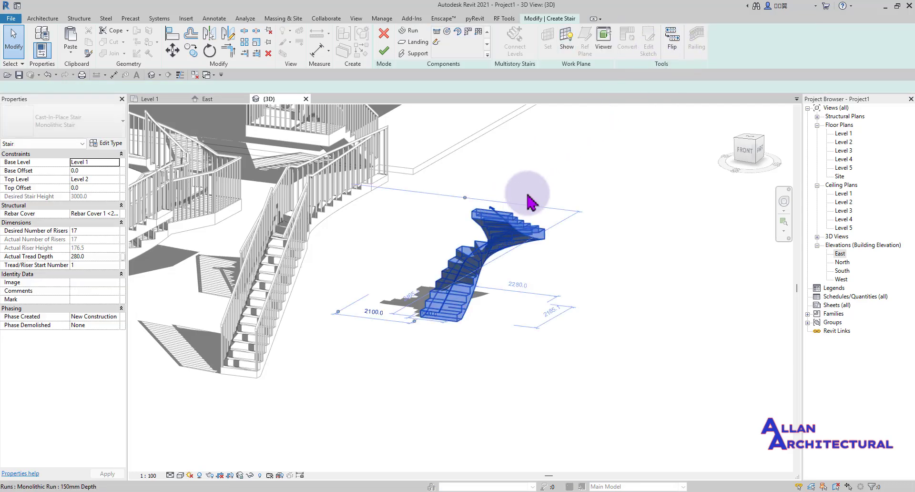
{"action": "left_click", "coordinate": [673, 46]}
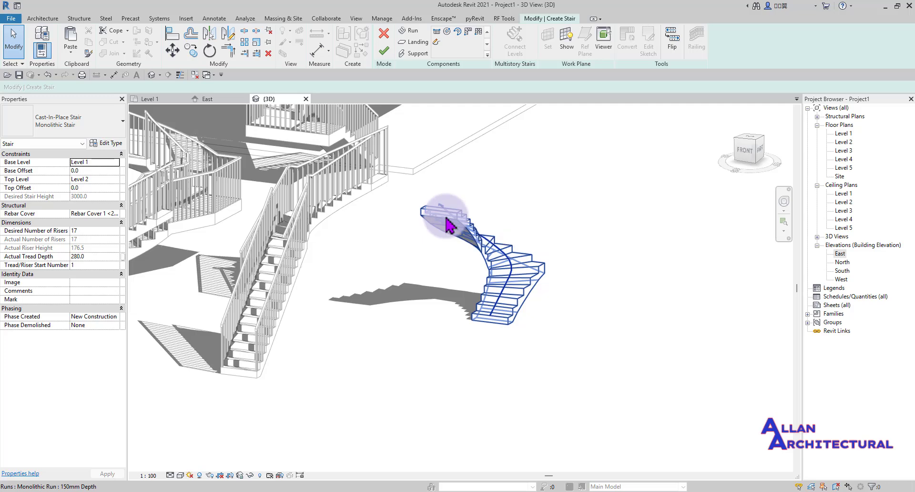
{"action": "left_click", "coordinate": [672, 47]}
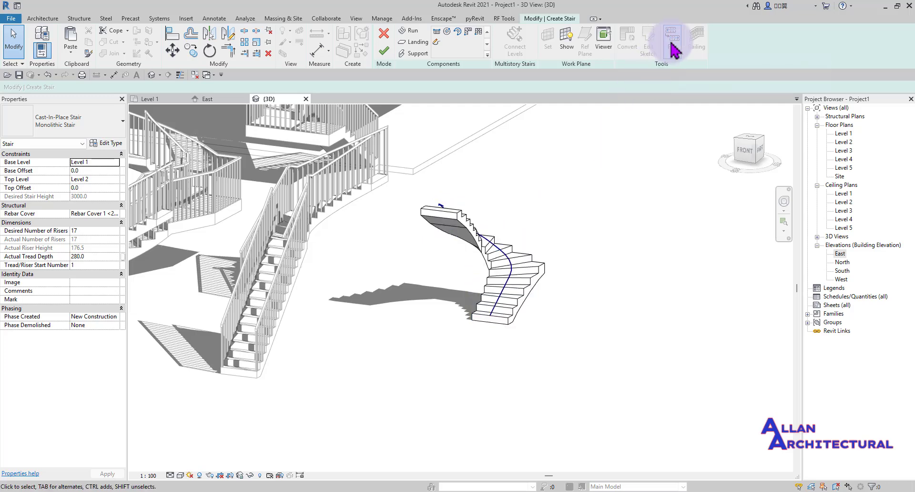
{"action": "left_click", "coordinate": [672, 43]}
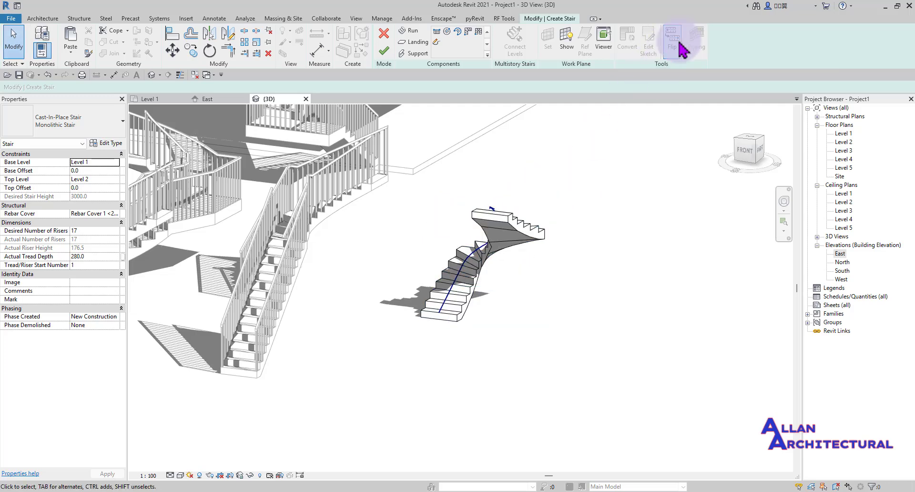
{"action": "left_click", "coordinate": [614, 283]}
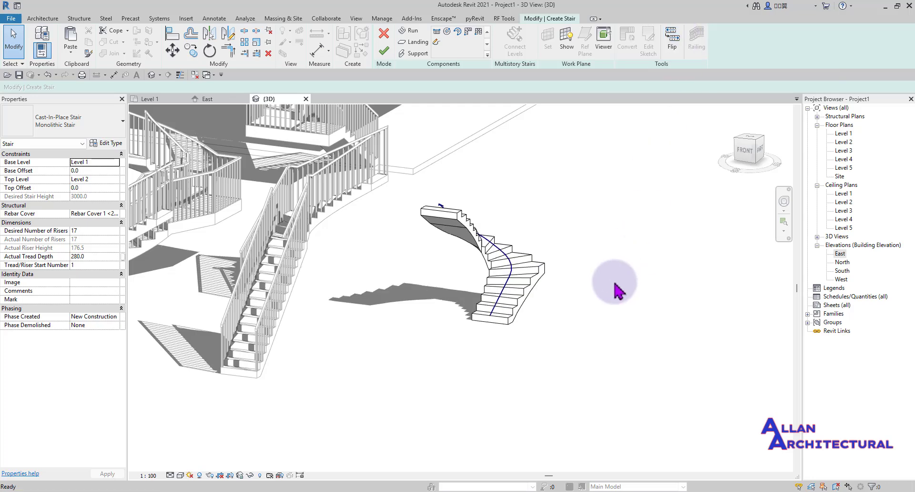
{"action": "left_click", "coordinate": [384, 48]}
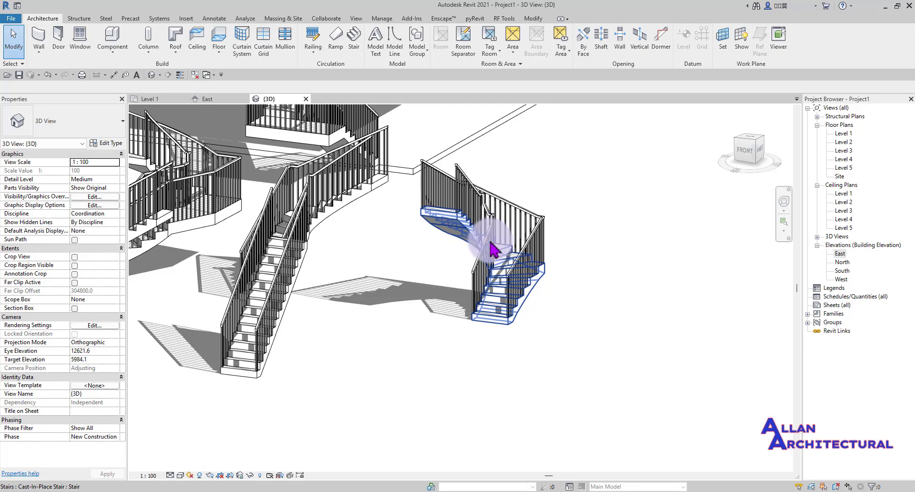
- Orbit and zoom the 3D view to inspect the Level 1 stairs beneath the Level 1–5 floor slabs
{"action": "scroll", "coordinate": [622, 355], "scroll_direction": "down", "scroll_amount": 4}
{"action": "scroll", "coordinate": [533, 304], "scroll_direction": "up", "scroll_amount": 3}
{"action": "scroll", "coordinate": [517, 300], "scroll_direction": "down", "scroll_amount": 3}
{"action": "middle_click_drag", "start_coordinate": [493, 299], "coordinate": [495, 358]}
{"action": "scroll", "coordinate": [478, 268], "scroll_direction": "up", "scroll_amount": 7}
{"action": "scroll", "coordinate": [475, 289], "scroll_direction": "down", "scroll_amount": 6}
{"action": "middle_click_drag", "start_coordinate": [461, 275], "coordinate": [463, 298]}
{"action": "scroll", "coordinate": [464, 300], "scroll_direction": "up", "scroll_amount": 1}
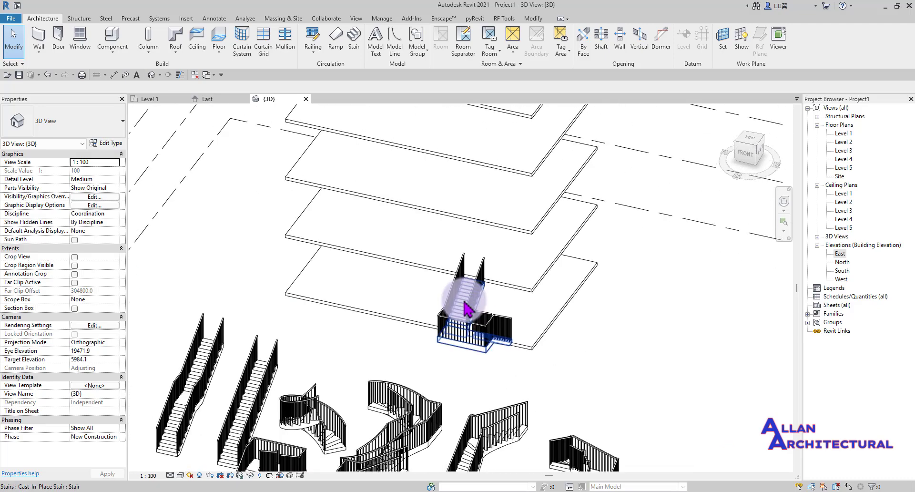
{"action": "scroll", "coordinate": [464, 302], "scroll_direction": "down", "scroll_amount": 2}
{"action": "middle_click_drag", "start_coordinate": [493, 352], "coordinate": [426, 296], "text": "shift"}
{"action": "scroll", "coordinate": [433, 326], "scroll_direction": "up", "scroll_amount": 4}
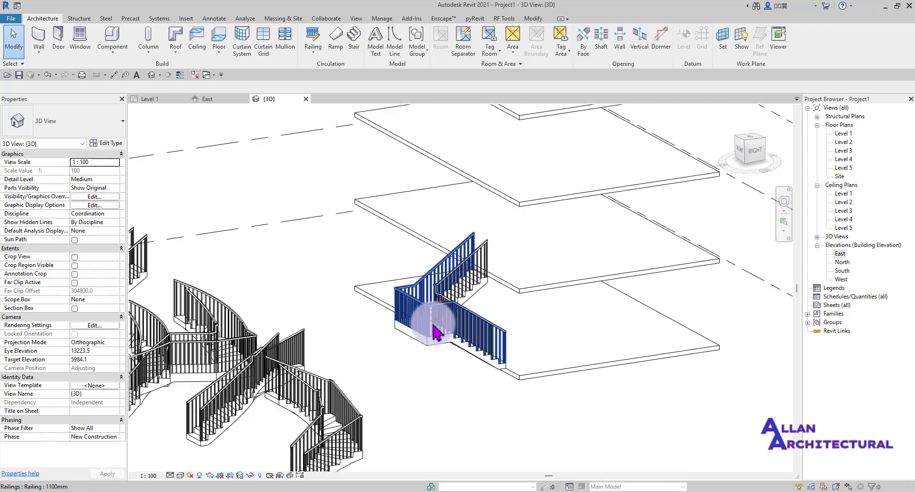
{"action": "scroll", "coordinate": [433, 326], "scroll_direction": "down", "scroll_amount": 3}
{"action": "middle_click_drag", "start_coordinate": [433, 326], "coordinate": [429, 396]}
{"action": "scroll", "coordinate": [431, 396], "scroll_direction": "up", "scroll_amount": 2}
{"action": "scroll", "coordinate": [431, 397], "scroll_direction": "down", "scroll_amount": 2}
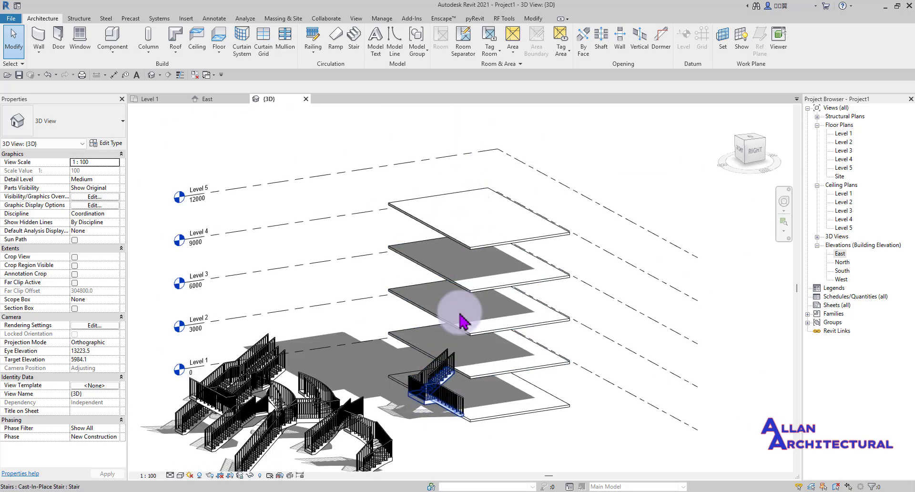
- Select the Level 1 two-run stair and choose Multistory Stairs level picking in the 3D view
{"action": "left_click", "coordinate": [152, 99]}
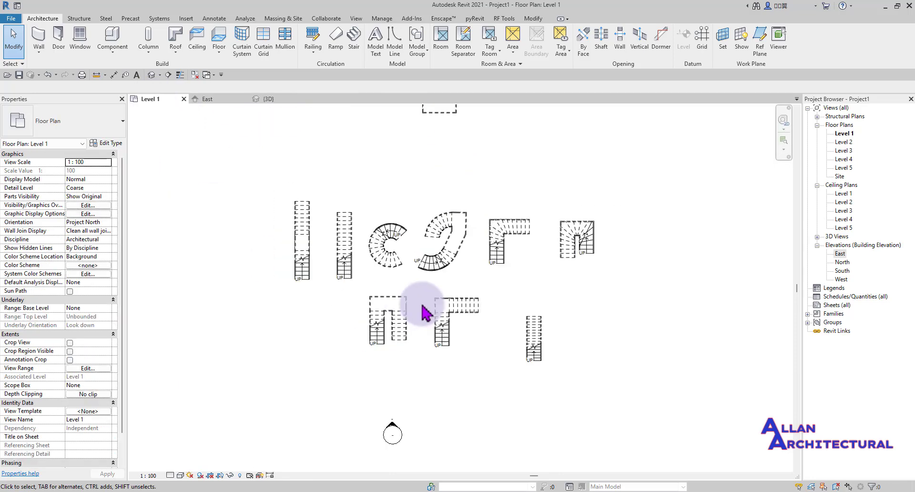
{"action": "scroll", "coordinate": [429, 126], "scroll_direction": "up", "scroll_amount": 5}
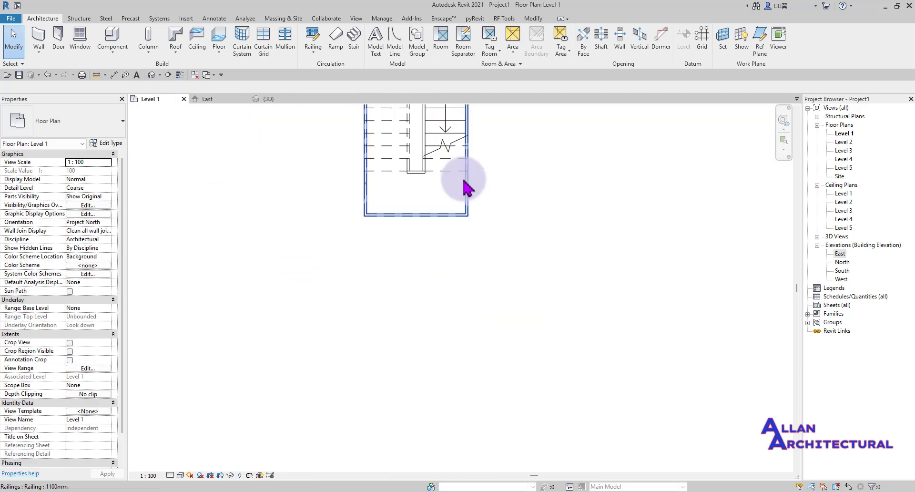
{"action": "middle_click_drag", "start_coordinate": [462, 180], "coordinate": [477, 303]}
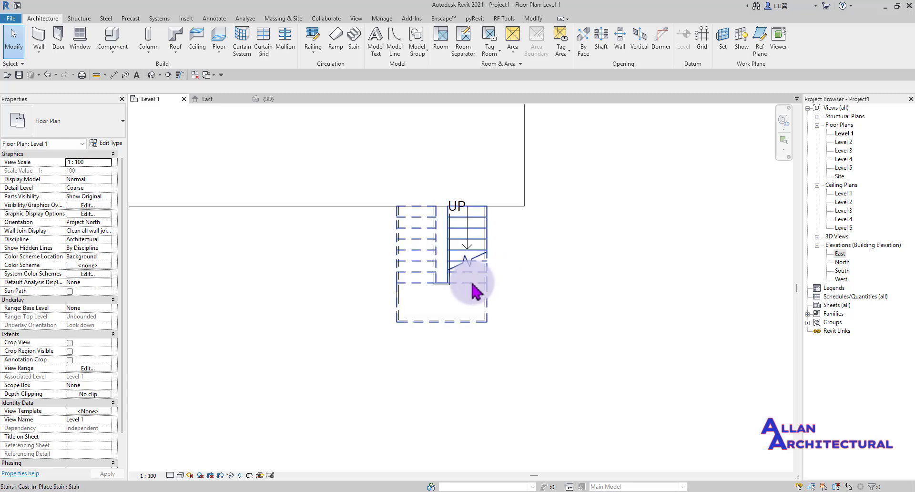
{"action": "left_click", "coordinate": [473, 286]}
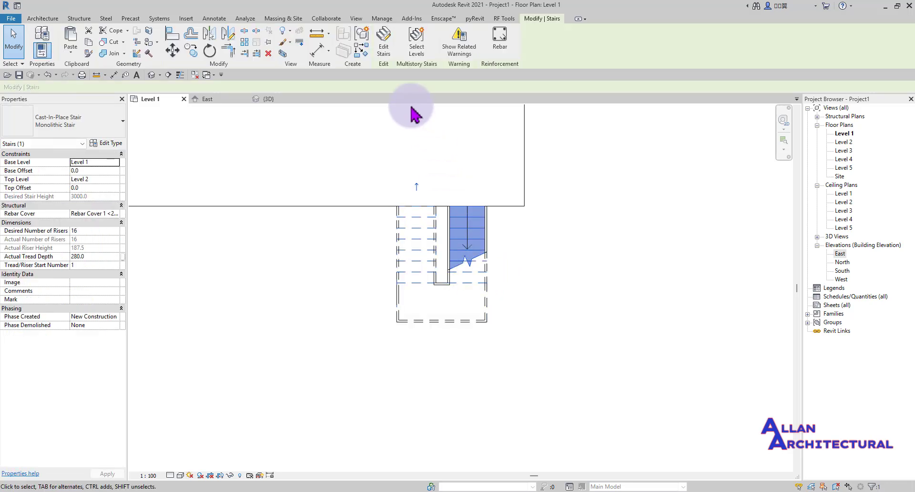
{"action": "scroll", "coordinate": [410, 164], "scroll_direction": "down", "scroll_amount": 2}
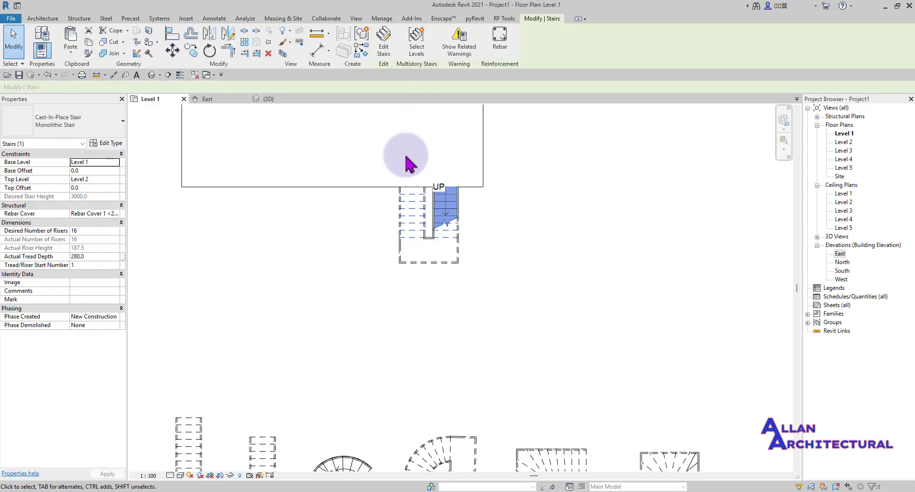
{"action": "left_click", "coordinate": [416, 46]}
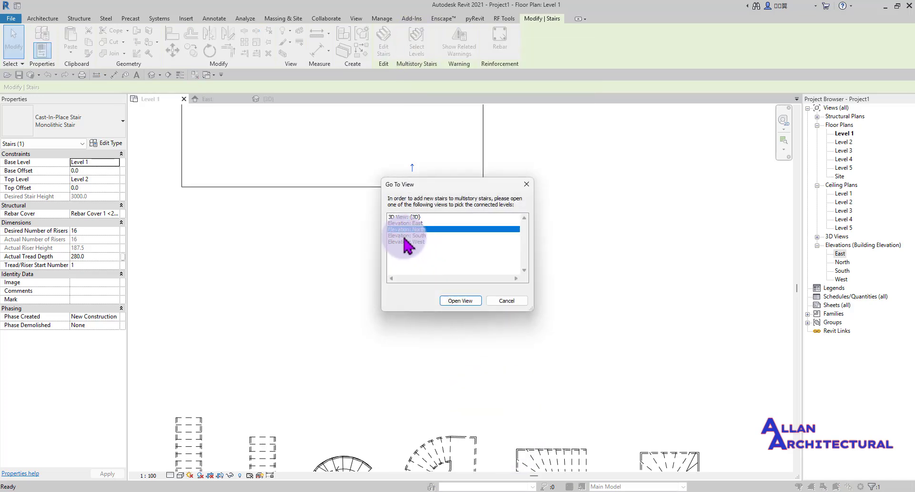
{"action": "left_click", "coordinate": [462, 303]}
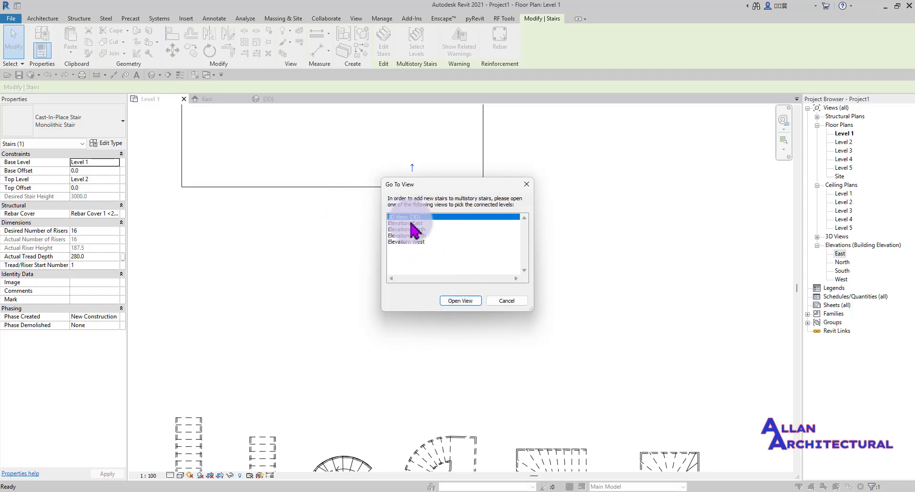
{"action": "left_click", "coordinate": [451, 301]}
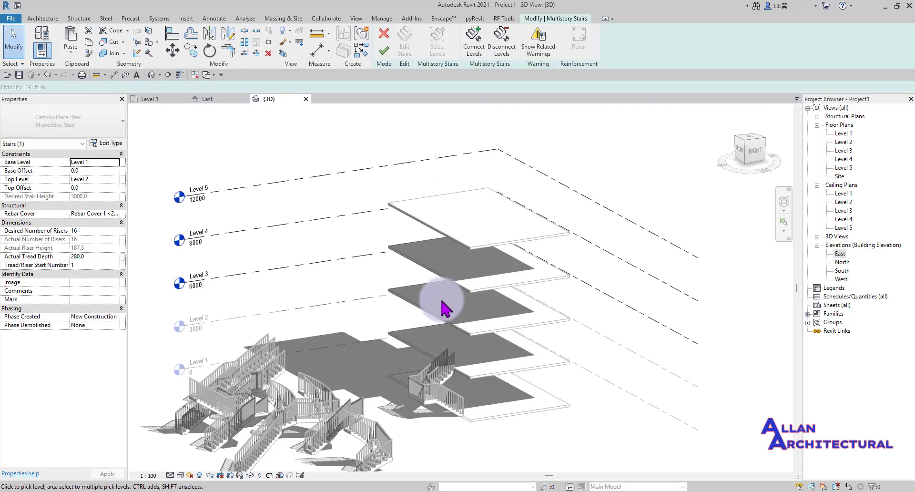
- Connect the two-run stair to Levels 3, 4 and 5 and finish the multistory stair
{"action": "scroll", "coordinate": [436, 357], "scroll_direction": "up", "scroll_amount": 2}
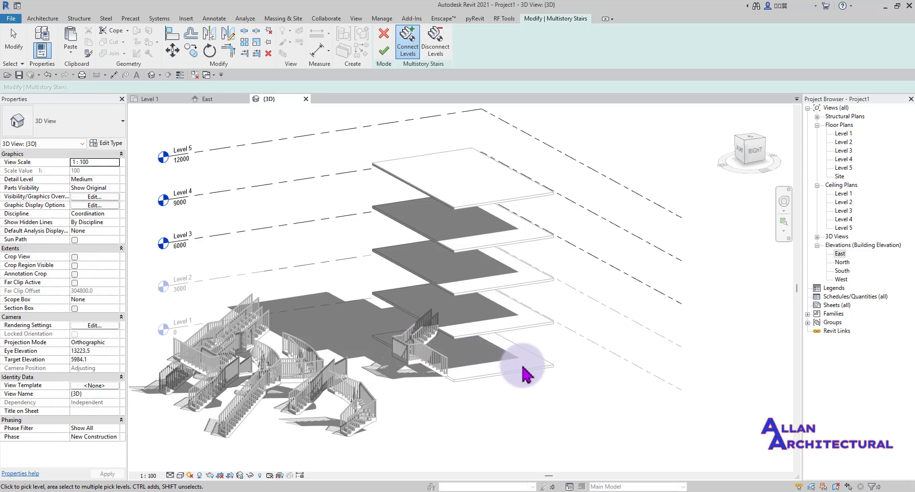
{"action": "scroll", "coordinate": [524, 375], "scroll_direction": "down", "scroll_amount": 2}
{"action": "scroll", "coordinate": [248, 295], "scroll_direction": "up", "scroll_amount": 2}
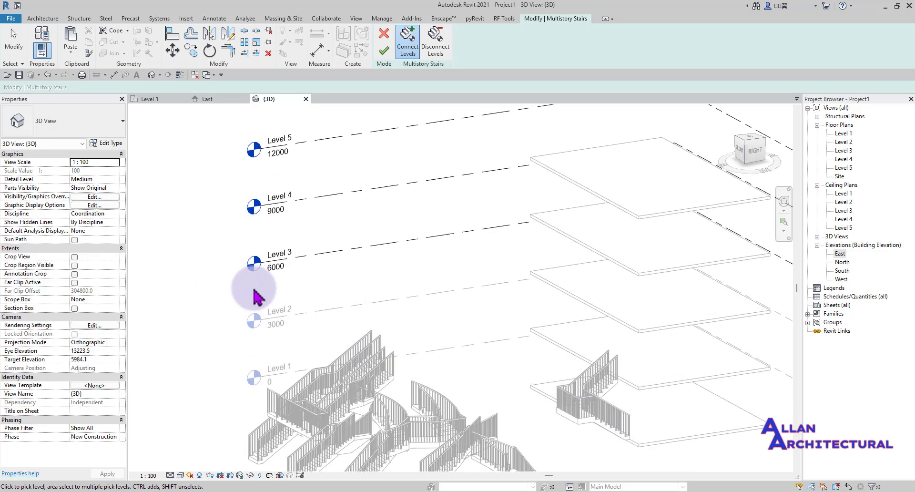
{"action": "left_click", "coordinate": [274, 186]}
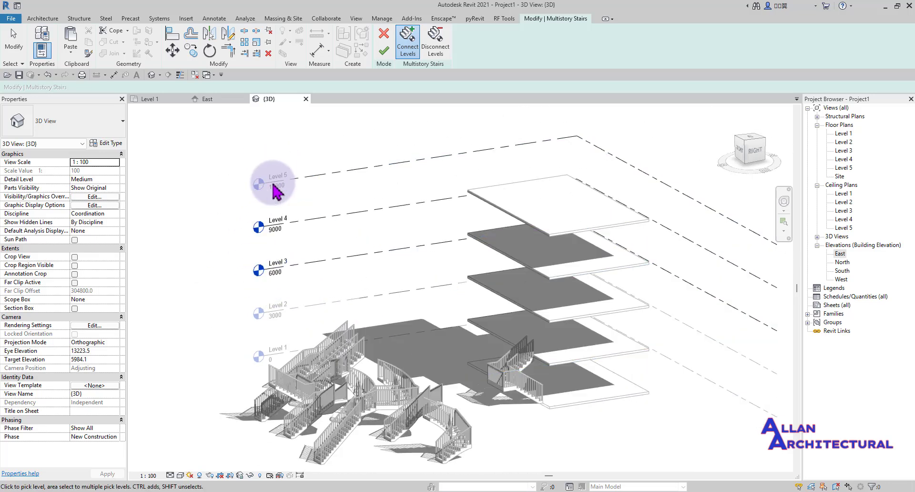
{"action": "left_click_drag", "start_coordinate": [239, 299], "coordinate": [215, 234]}
{"action": "left_click_drag", "start_coordinate": [311, 130], "coordinate": [300, 250]}
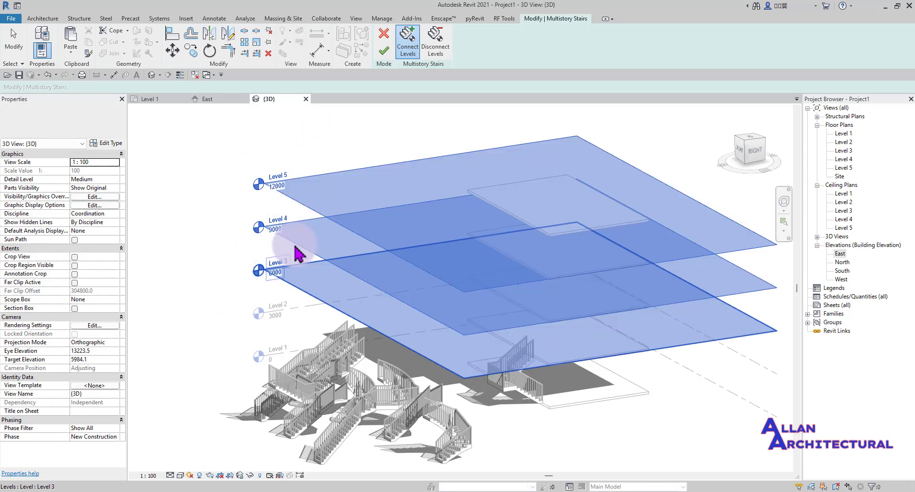
{"action": "left_click", "coordinate": [383, 53]}
- Deselect the stair and orbit around the new stair tower
{"action": "scroll", "coordinate": [572, 267], "scroll_direction": "up", "scroll_amount": 4}
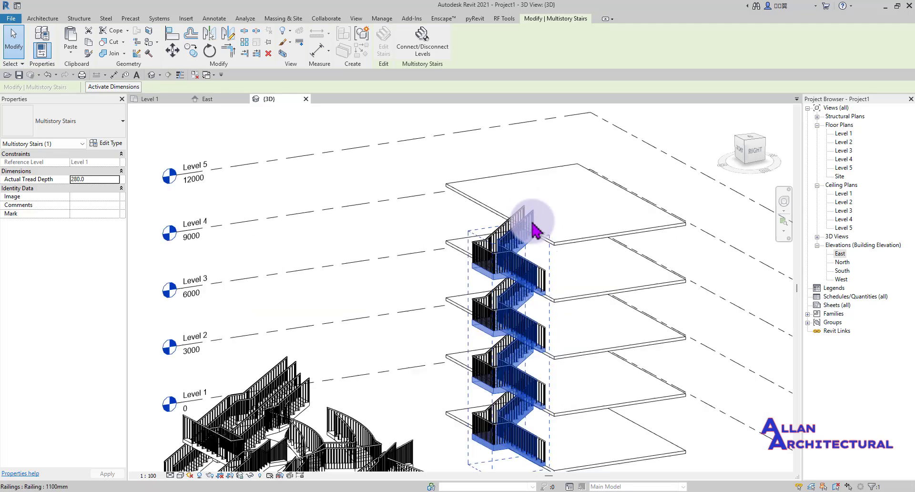
{"action": "scroll", "coordinate": [507, 248], "scroll_direction": "down", "scroll_amount": 5}
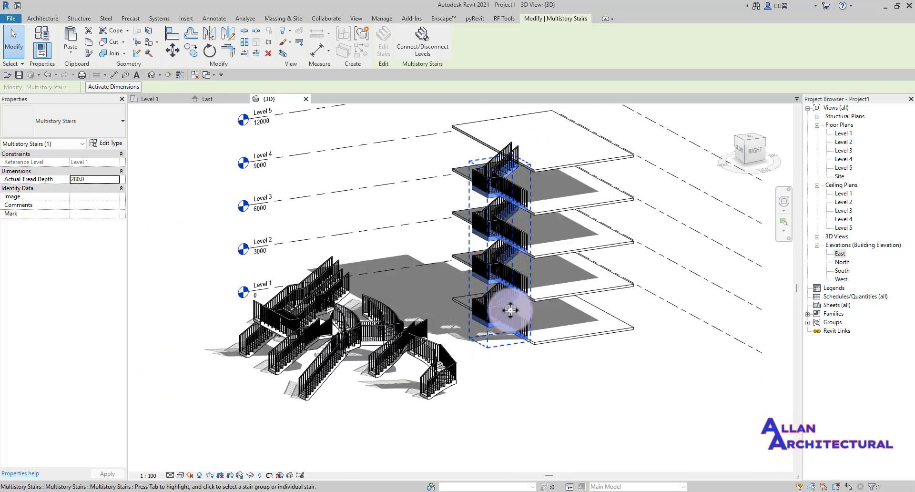
{"action": "left_click", "coordinate": [543, 400]}
{"action": "middle_click_drag", "start_coordinate": [512, 235], "coordinate": [545, 234], "text": "shift"}
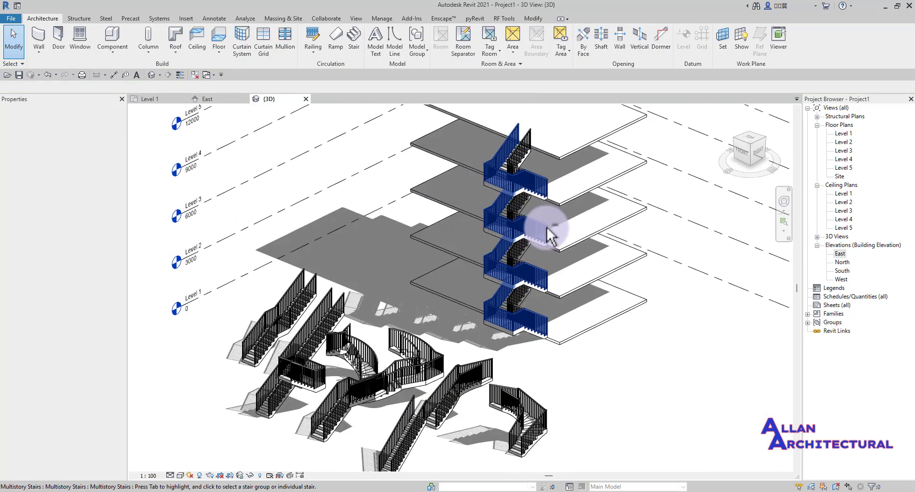
- Select the multistory stair and orbit around it to inspect the tower in 3D
{"action": "scroll", "coordinate": [543, 156], "scroll_direction": "down", "scroll_amount": 1}
{"action": "middle_click_drag", "start_coordinate": [539, 155], "coordinate": [480, 249]}
{"action": "scroll", "coordinate": [476, 249], "scroll_direction": "up", "scroll_amount": 2}
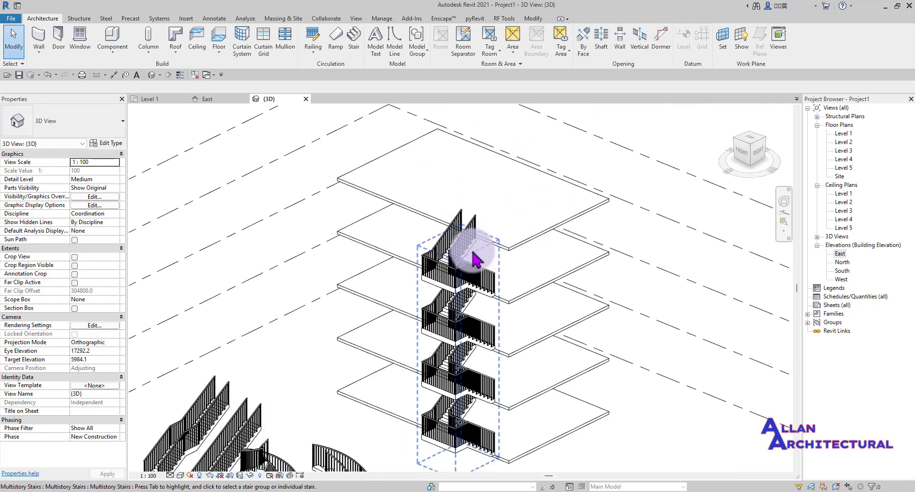
{"action": "left_click", "coordinate": [461, 299]}
{"action": "middle_click_drag", "start_coordinate": [474, 286], "coordinate": [456, 183], "text": "shift"}
{"action": "scroll", "coordinate": [449, 295], "scroll_direction": "up", "scroll_amount": 3}
{"action": "middle_click_drag", "start_coordinate": [448, 296], "coordinate": [443, 295]}
{"action": "left_click", "coordinate": [526, 251]}
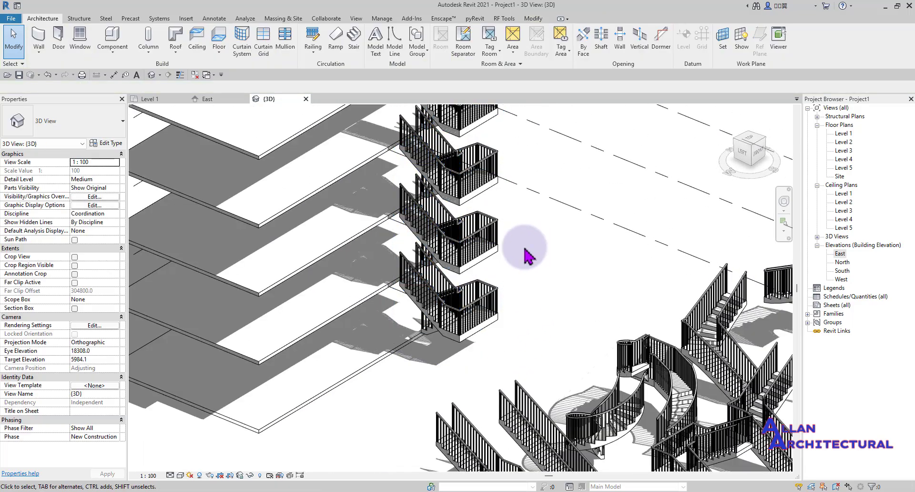
{"action": "scroll", "coordinate": [515, 259], "scroll_direction": "down", "scroll_amount": 4}
{"action": "middle_click_drag", "start_coordinate": [501, 262], "coordinate": [513, 289]}
{"action": "scroll", "coordinate": [484, 299], "scroll_direction": "up", "scroll_amount": 4}
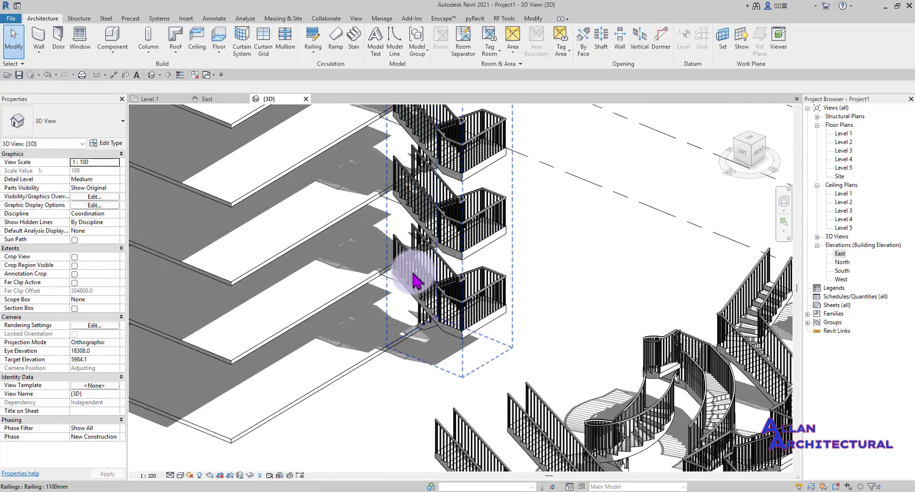
- Check the tower's railings, then show the Level 1 plan at the slab edge beside the stair
{"action": "left_click", "coordinate": [476, 305]}
{"action": "scroll", "coordinate": [413, 287], "scroll_direction": "down", "scroll_amount": 5}
{"action": "middle_click_drag", "start_coordinate": [412, 287], "coordinate": [427, 336]}
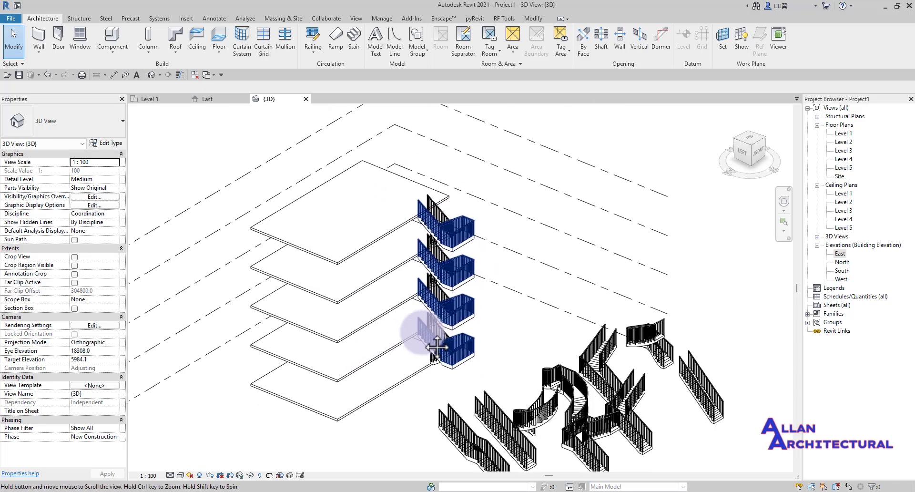
{"action": "scroll", "coordinate": [441, 334], "scroll_direction": "up", "scroll_amount": 2}
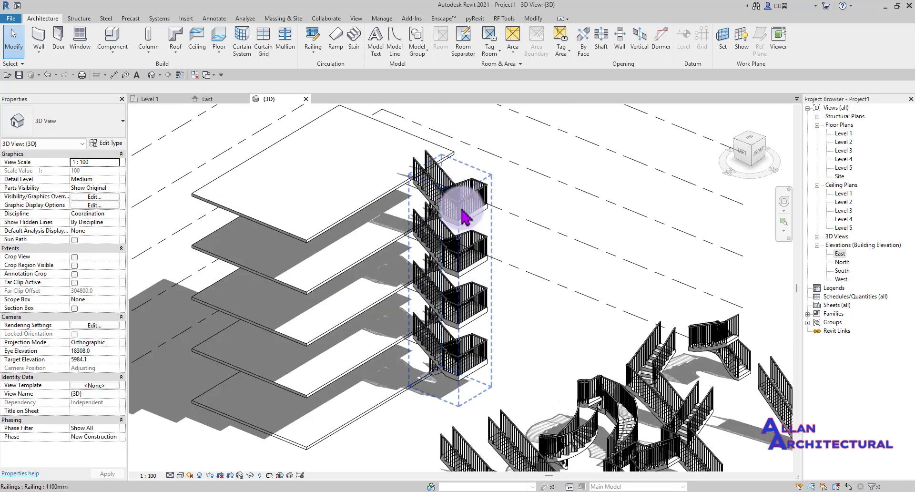
{"action": "scroll", "coordinate": [463, 216], "scroll_direction": "down", "scroll_amount": 4}
{"action": "scroll", "coordinate": [414, 277], "scroll_direction": "up", "scroll_amount": 4}
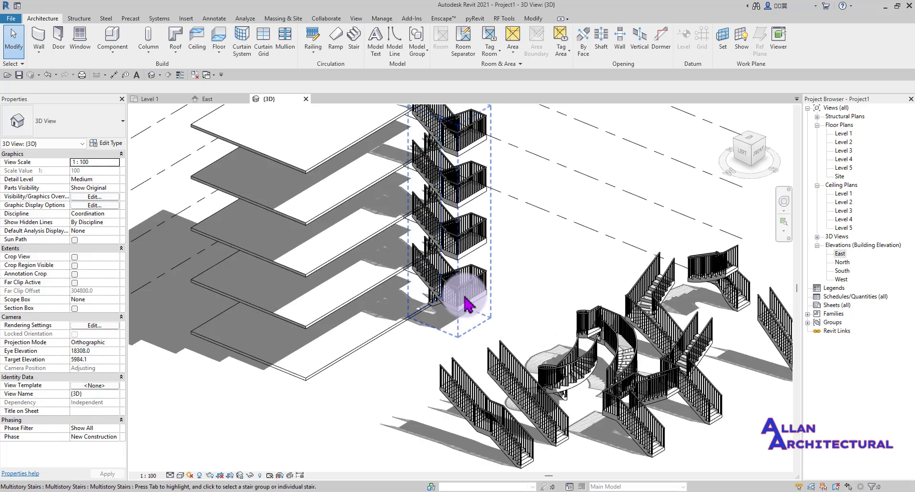
{"action": "left_click", "coordinate": [152, 101]}
{"action": "middle_click_drag", "start_coordinate": [453, 272], "coordinate": [388, 296]}
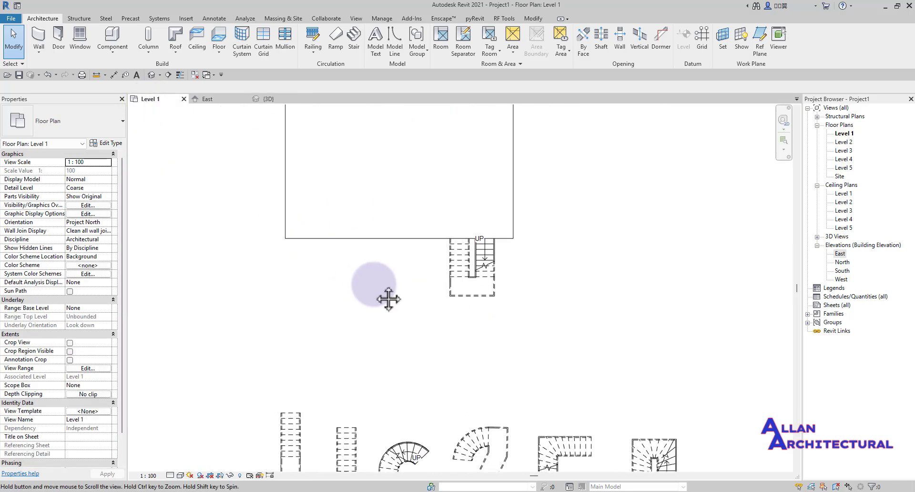
- Start a new stair with Desired Number of Risers set to 16, dismissing the riser warning
{"action": "left_click", "coordinate": [355, 45]}
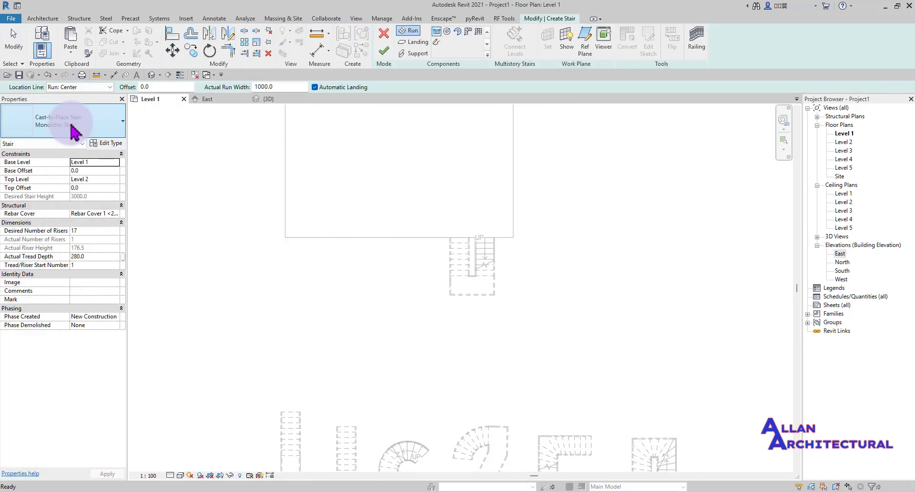
{"action": "scroll", "coordinate": [393, 241], "scroll_direction": "up", "scroll_amount": 1}
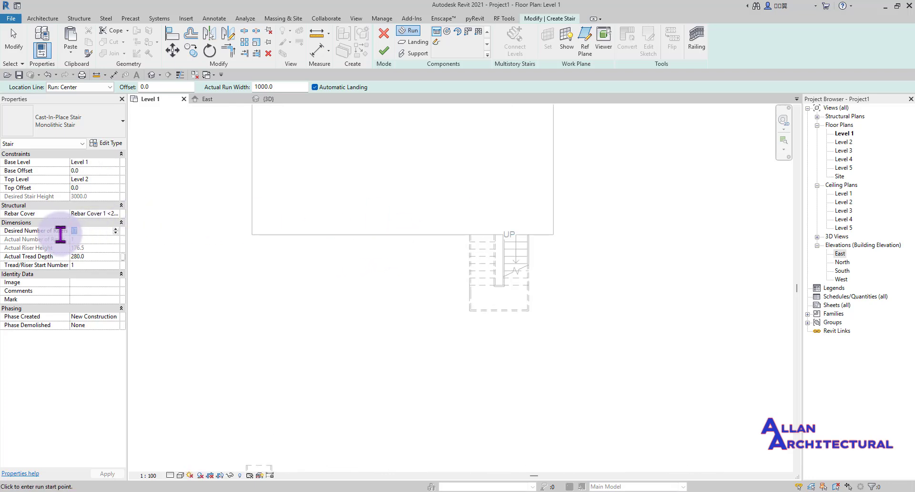
{"action": "type", "text": "16"}
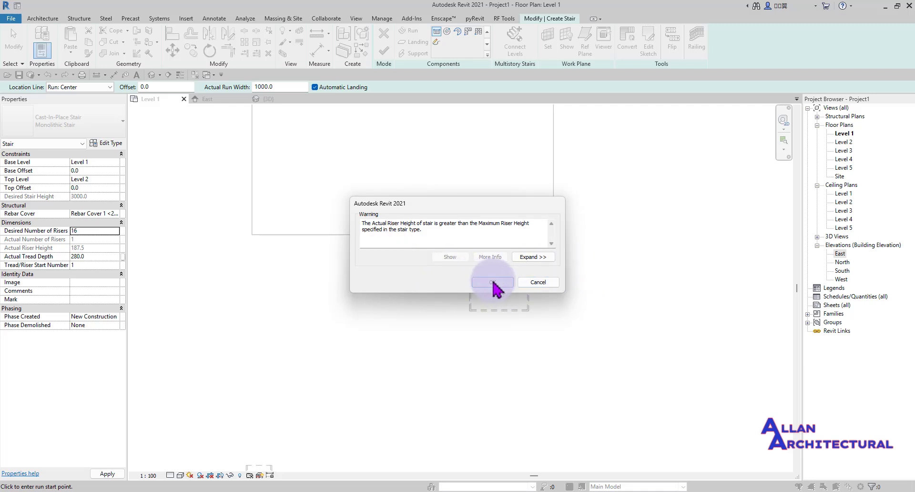
{"action": "left_click", "coordinate": [492, 282]}
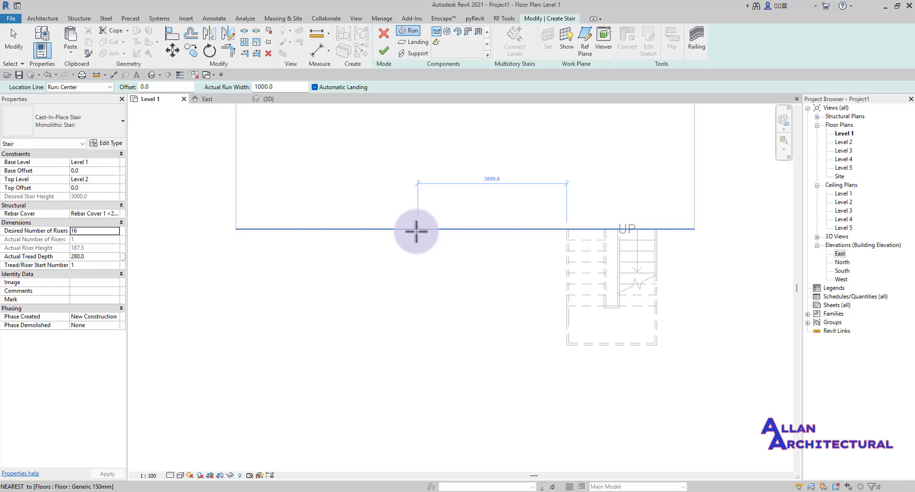
- Sketch two 8-riser runs side by side from the floor edge, left of the existing stair
{"action": "left_click", "coordinate": [416, 230]}
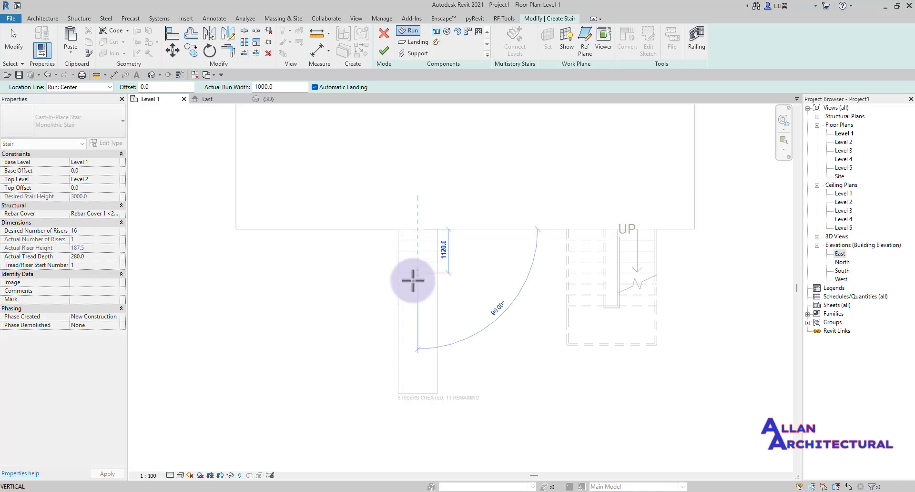
{"action": "left_click", "coordinate": [419, 309]}
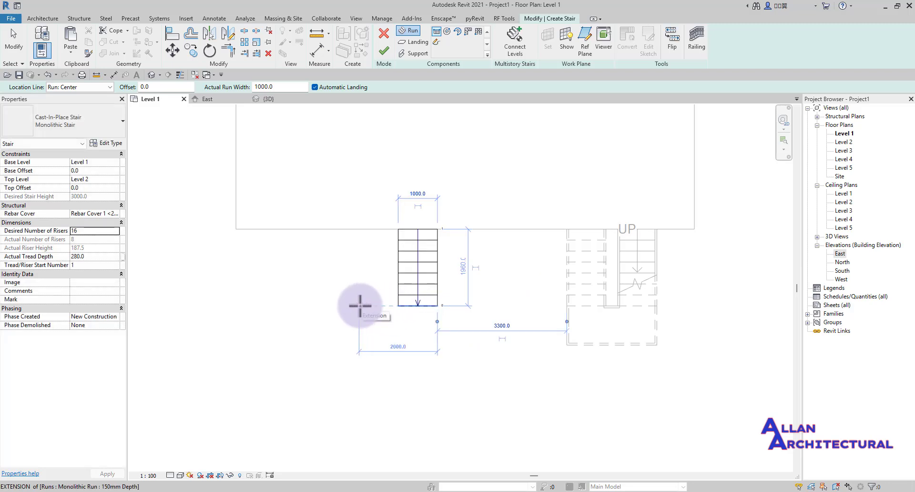
{"action": "left_click", "coordinate": [360, 305]}
{"action": "left_click", "coordinate": [361, 229]}
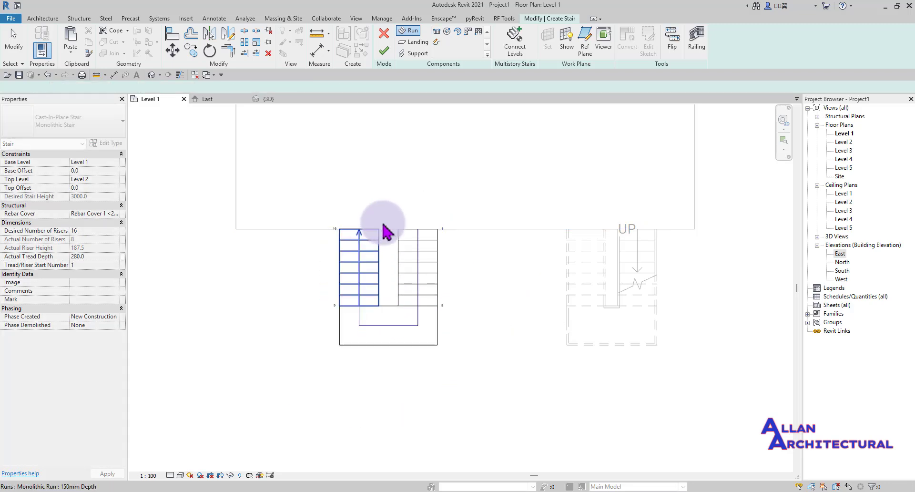
{"action": "key", "text": "Escape"}
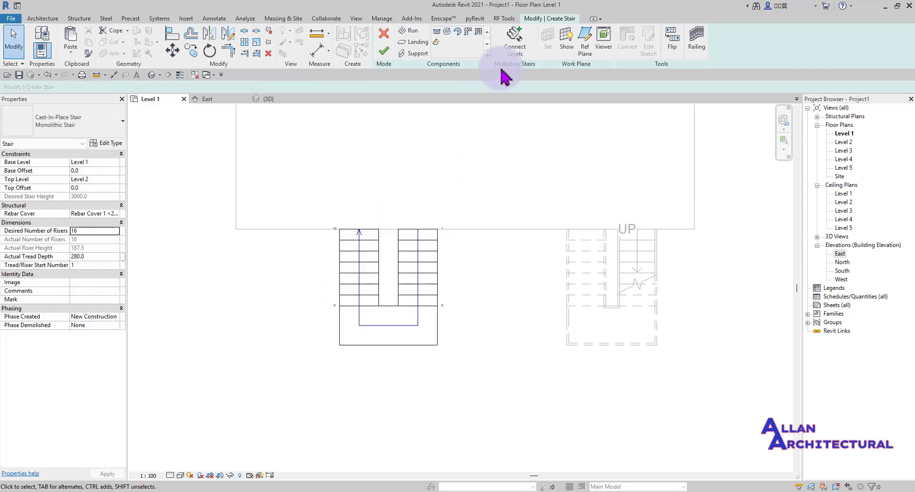
- Connect the new stair up to Level 5 via the South elevation and finish it
{"action": "left_click", "coordinate": [519, 47]}
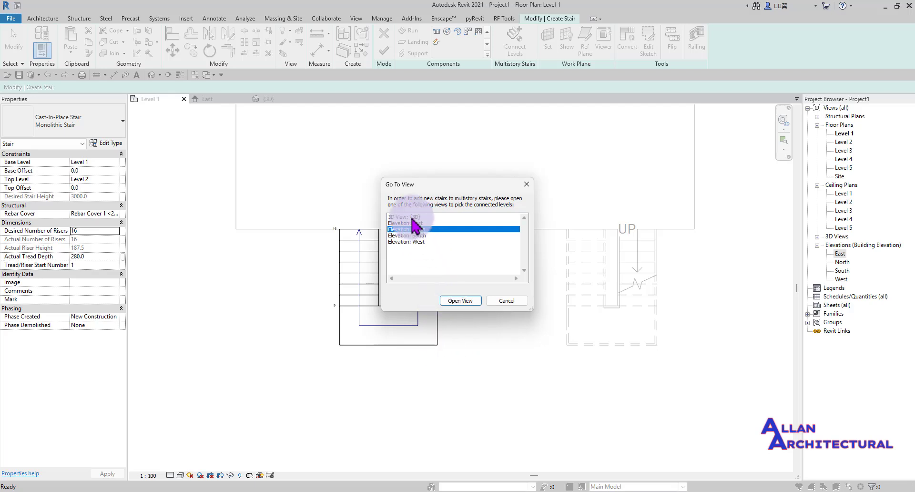
{"action": "left_click", "coordinate": [413, 236]}
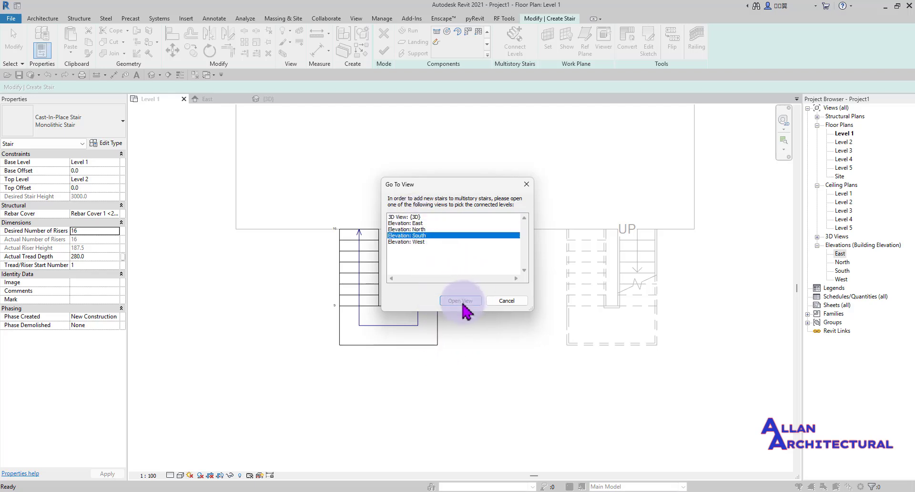
{"action": "left_click", "coordinate": [461, 301]}
{"action": "scroll", "coordinate": [576, 265], "scroll_direction": "down", "scroll_amount": 3}
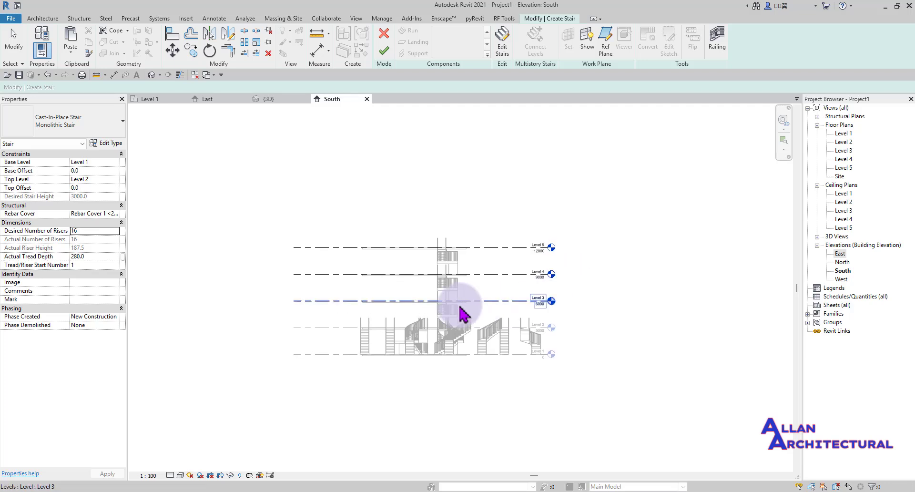
{"action": "scroll", "coordinate": [607, 302], "scroll_direction": "up", "scroll_amount": 5}
{"action": "left_click_drag", "start_coordinate": [697, 325], "coordinate": [507, 136]}
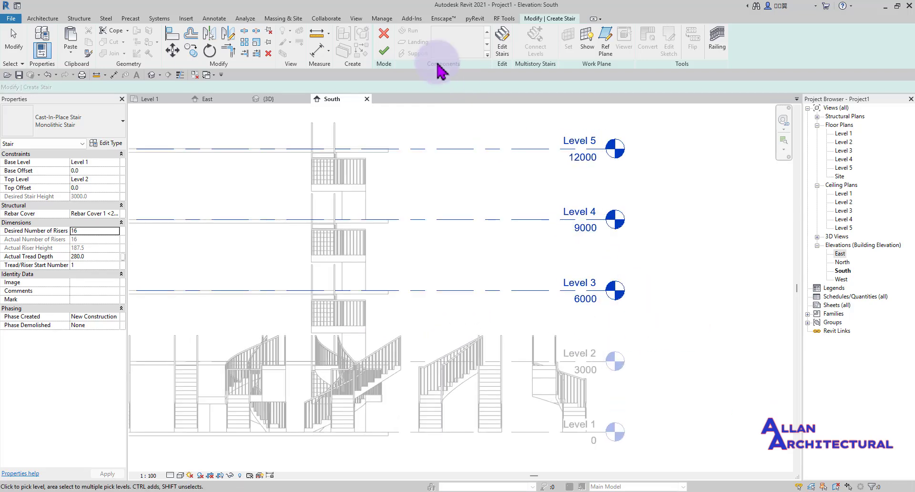
{"action": "left_click", "coordinate": [384, 52]}
{"action": "scroll", "coordinate": [368, 292], "scroll_direction": "down", "scroll_amount": 3}
{"action": "scroll", "coordinate": [380, 172], "scroll_direction": "up", "scroll_amount": 3}
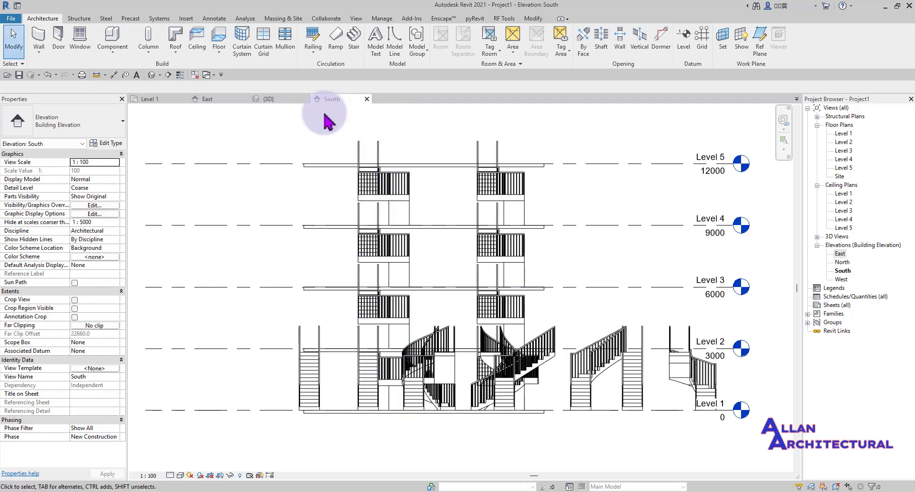
- In the 3D view, select and orbit around the new multistory stair to review it
{"action": "left_click", "coordinate": [265, 100]}
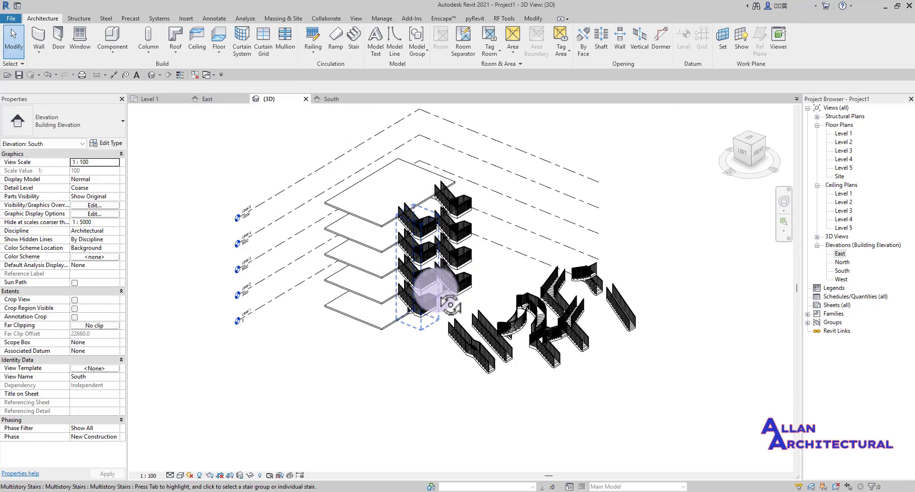
{"action": "scroll", "coordinate": [419, 310], "scroll_direction": "up", "scroll_amount": 3}
{"action": "scroll", "coordinate": [415, 205], "scroll_direction": "down", "scroll_amount": 4}
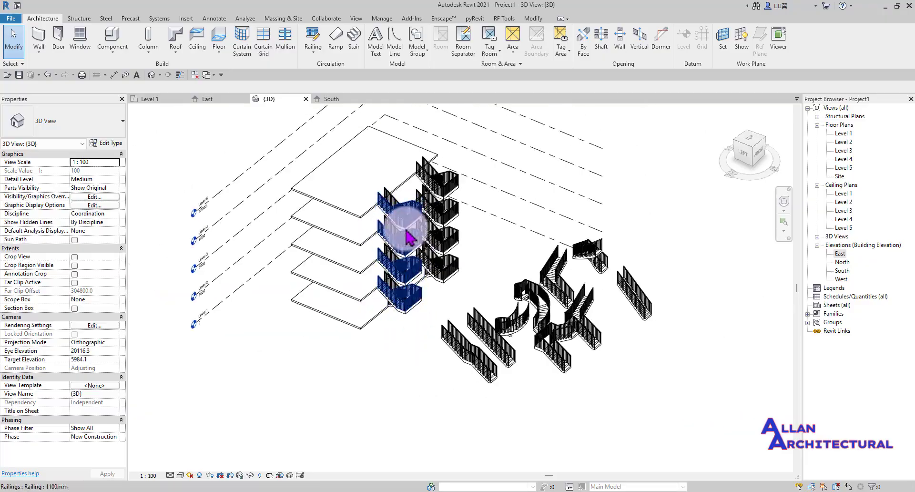
{"action": "scroll", "coordinate": [415, 205], "scroll_direction": "up", "scroll_amount": 4}
{"action": "left_click", "coordinate": [409, 224]}
{"action": "middle_click_drag", "start_coordinate": [408, 224], "coordinate": [439, 211], "text": "shift"}
{"action": "scroll", "coordinate": [438, 221], "scroll_direction": "up", "scroll_amount": 4}
{"action": "scroll", "coordinate": [438, 221], "scroll_direction": "down", "scroll_amount": 4}
{"action": "mouse_move", "coordinate": [409, 265]}
{"action": "middle_mouse_down", "text": "shift"}
{"action": "mouse_move", "coordinate": [395, 205]}
{"action": "mouse_move", "coordinate": [368, 164]}
{"action": "middle_mouse_up", "text": "shift"}
{"action": "scroll", "coordinate": [453, 228], "scroll_direction": "up", "scroll_amount": 4}
{"action": "scroll", "coordinate": [431, 204], "scroll_direction": "down", "scroll_amount": 4}
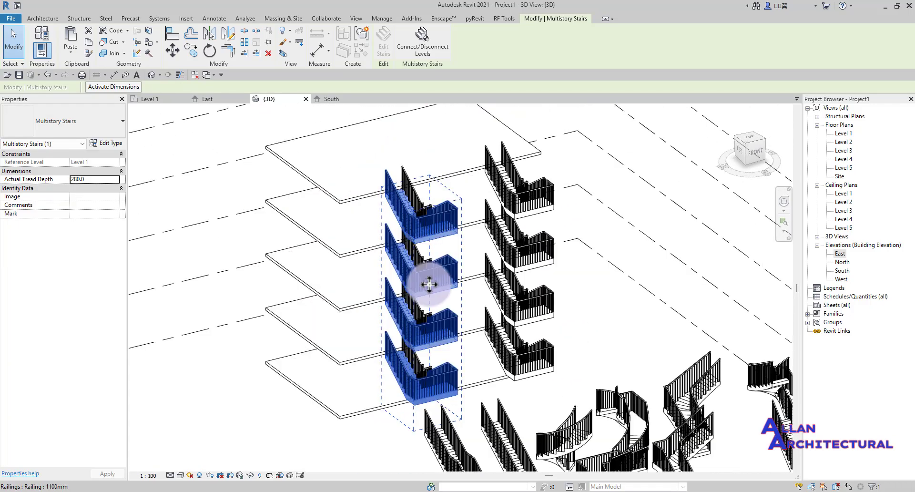
{"action": "middle_click_drag", "start_coordinate": [433, 285], "coordinate": [460, 271], "text": "shift"}
{"action": "scroll", "coordinate": [429, 269], "scroll_direction": "up", "scroll_amount": 3}
- Tab-cycle to and select only the Level 4 to Level 5 stair
{"action": "scroll", "coordinate": [423, 268], "scroll_direction": "down", "scroll_amount": 4}
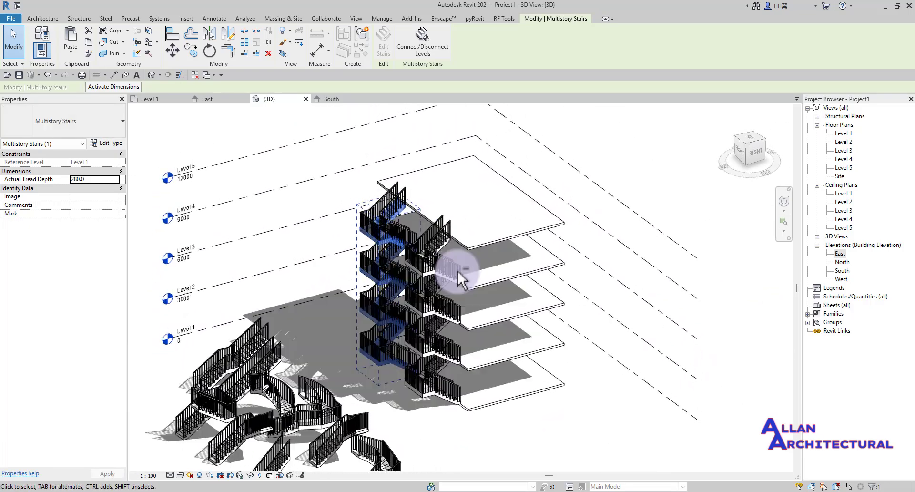
{"action": "scroll", "coordinate": [368, 231], "scroll_direction": "up", "scroll_amount": 4}
{"action": "left_click", "coordinate": [305, 239]}
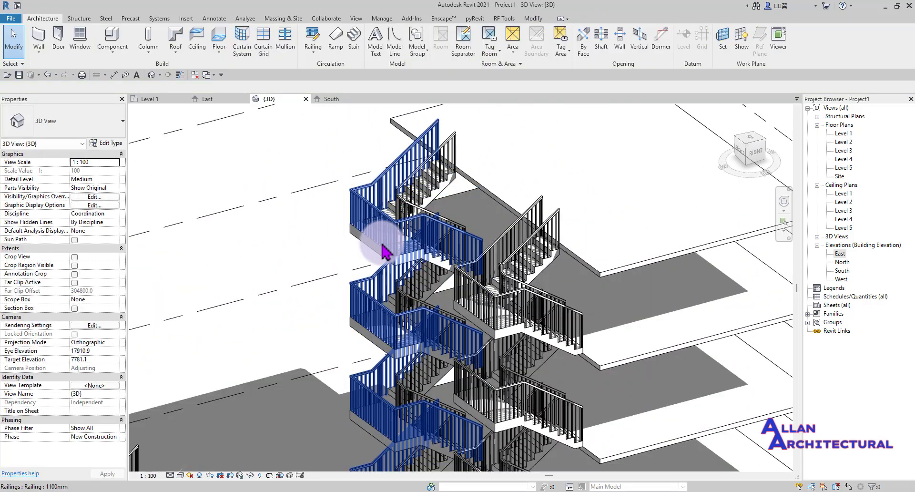
{"action": "scroll", "coordinate": [403, 267], "scroll_direction": "up", "scroll_amount": 2}
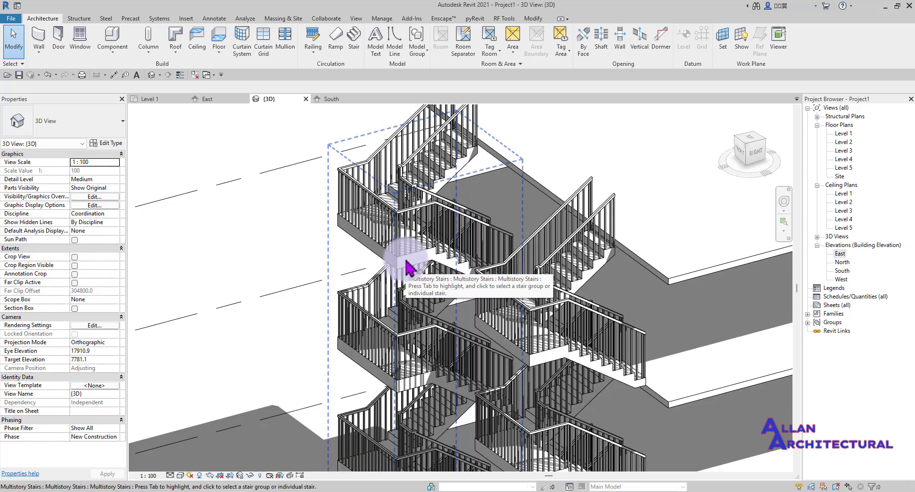
{"action": "key", "text": "Tab"}
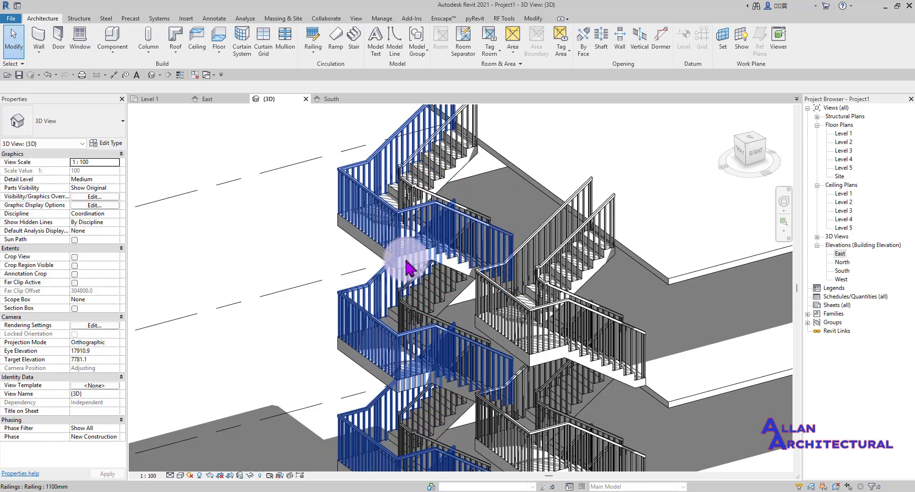
{"action": "key", "text": "Tab"}
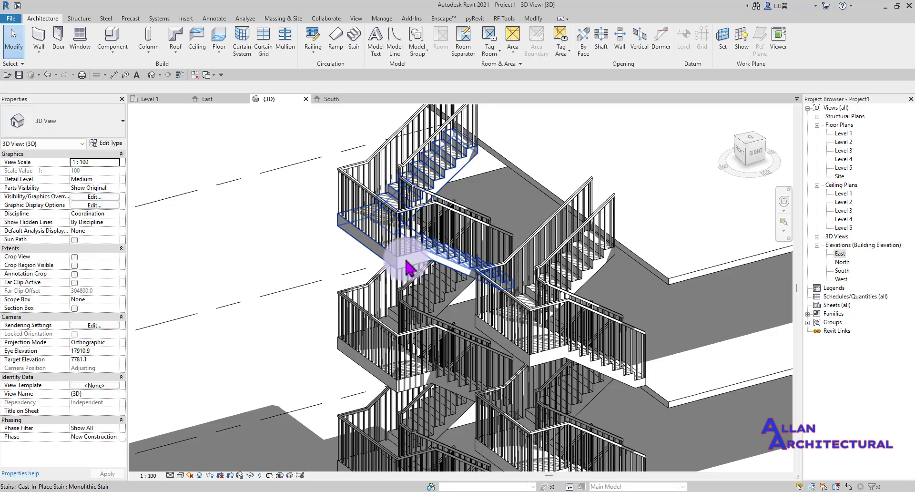
{"action": "left_click", "coordinate": [409, 268]}
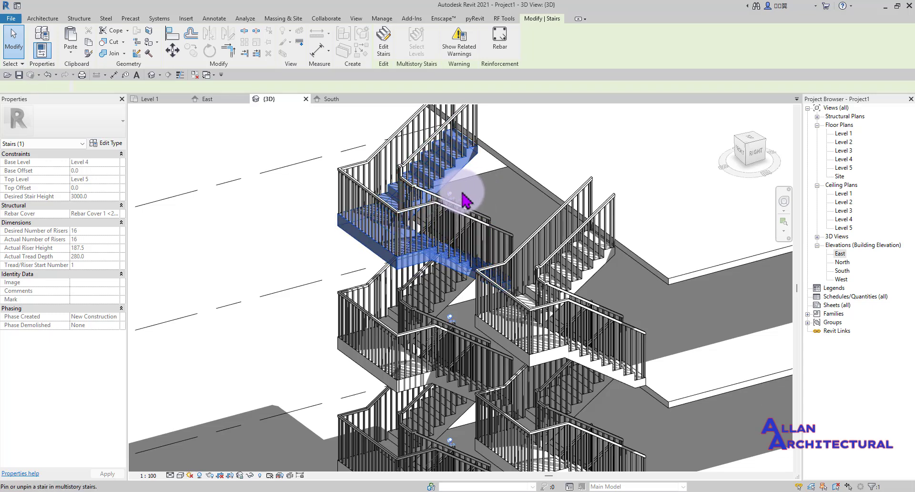
- Enter Edit Stairs for that flight and frame it in the view
{"action": "left_click", "coordinate": [385, 37]}
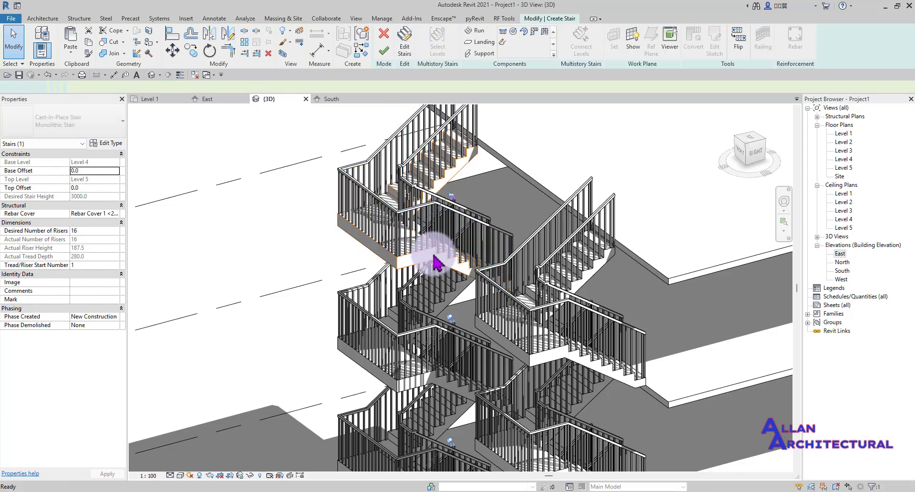
{"action": "scroll", "coordinate": [395, 263], "scroll_direction": "up", "scroll_amount": 2}
{"action": "scroll", "coordinate": [392, 253], "scroll_direction": "down", "scroll_amount": 3}
{"action": "middle_click_drag", "start_coordinate": [395, 250], "coordinate": [423, 259]}
{"action": "scroll", "coordinate": [418, 260], "scroll_direction": "up", "scroll_amount": 1}
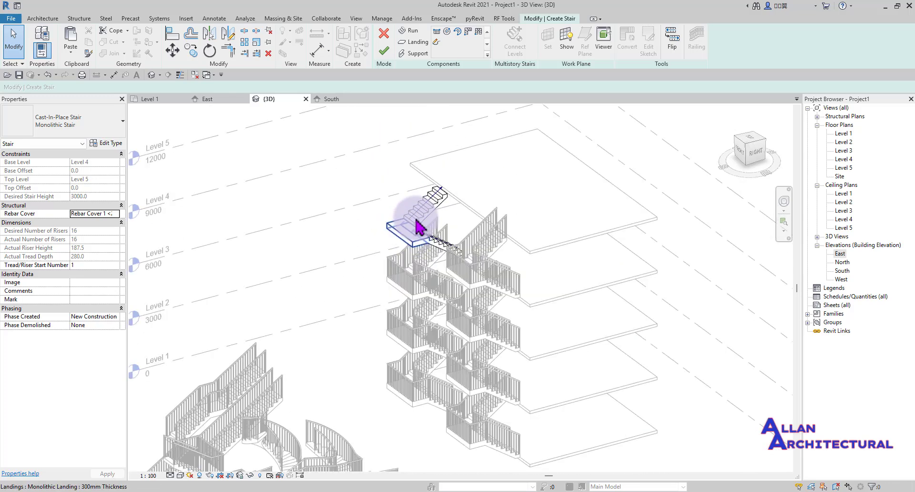
{"action": "scroll", "coordinate": [419, 219], "scroll_direction": "down", "scroll_amount": 3}
{"action": "left_click", "coordinate": [383, 54]}
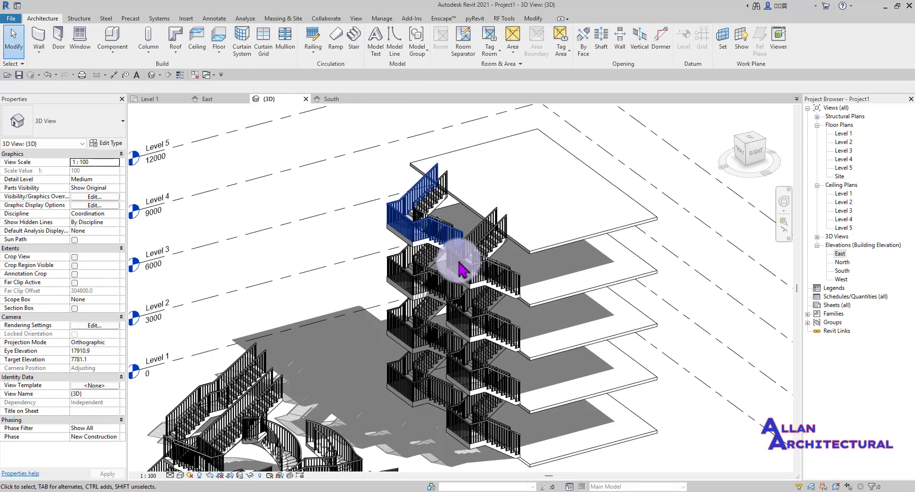
{"action": "scroll", "coordinate": [419, 248], "scroll_direction": "down", "scroll_amount": 2}
{"action": "middle_click_drag", "start_coordinate": [420, 255], "coordinate": [594, 280], "text": "shift"}
{"action": "scroll", "coordinate": [413, 275], "scroll_direction": "up", "scroll_amount": 3}
{"action": "middle_click_drag", "start_coordinate": [421, 300], "coordinate": [348, 265], "text": "shift"}
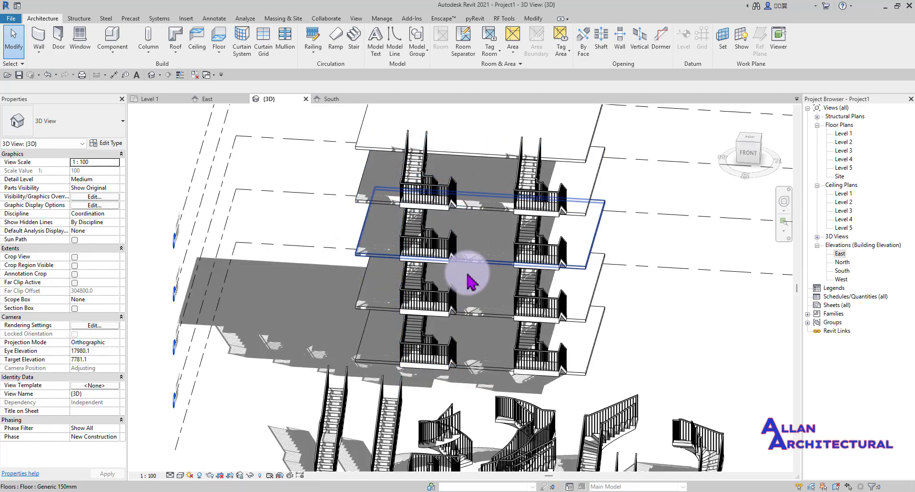
{"action": "scroll", "coordinate": [418, 272], "scroll_direction": "down", "scroll_amount": 5}
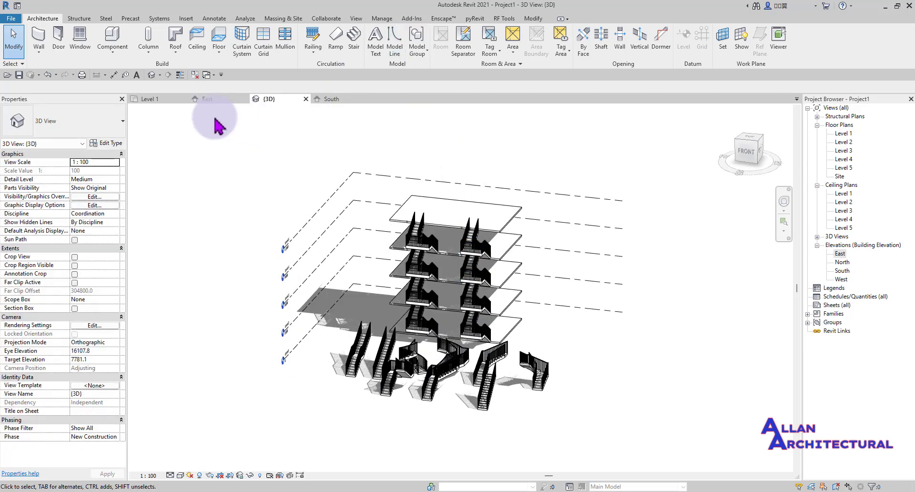
- Open the Level 1 plan and pan to frame the existing stairs
{"action": "left_click", "coordinate": [162, 98]}
{"action": "scroll", "coordinate": [485, 362], "scroll_direction": "down", "scroll_amount": 5}
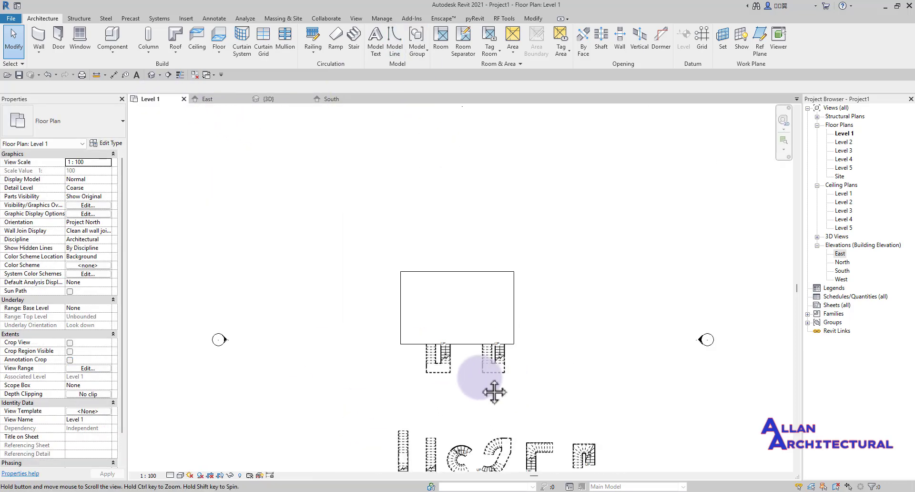
{"action": "middle_click_drag", "start_coordinate": [487, 392], "coordinate": [379, 320]}
{"action": "scroll", "coordinate": [379, 321], "scroll_direction": "up", "scroll_amount": 5}
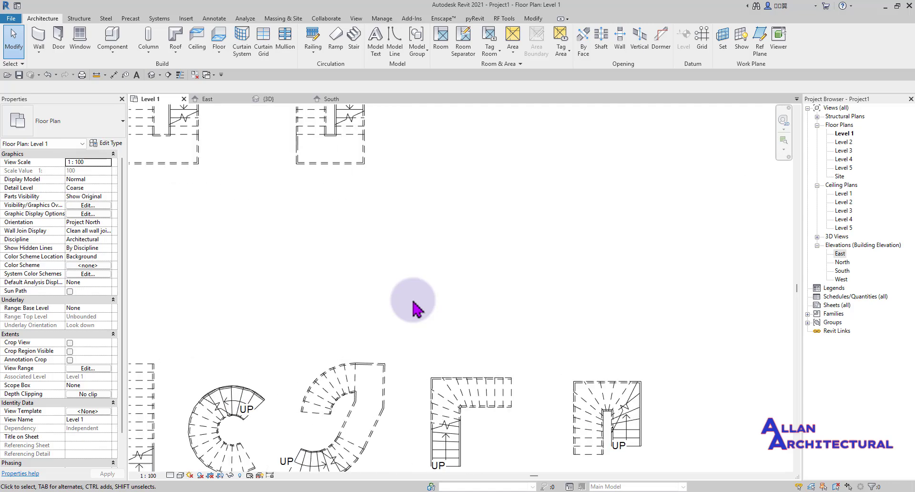
{"action": "scroll", "coordinate": [421, 292], "scroll_direction": "down", "scroll_amount": 3}
{"action": "middle_click_drag", "start_coordinate": [524, 296], "coordinate": [497, 345]}
{"action": "scroll", "coordinate": [413, 323], "scroll_direction": "up", "scroll_amount": 3}
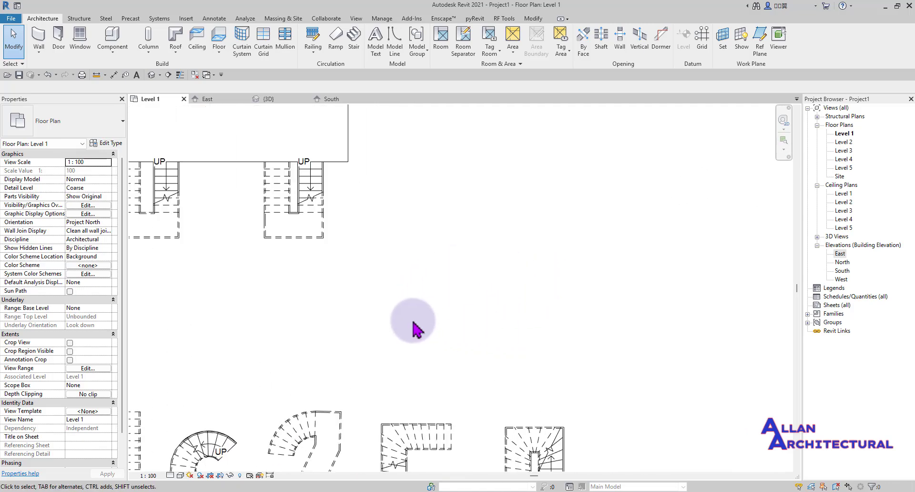
{"action": "scroll", "coordinate": [410, 315], "scroll_direction": "down", "scroll_amount": 3}
{"action": "middle_click_drag", "start_coordinate": [397, 310], "coordinate": [415, 361]}
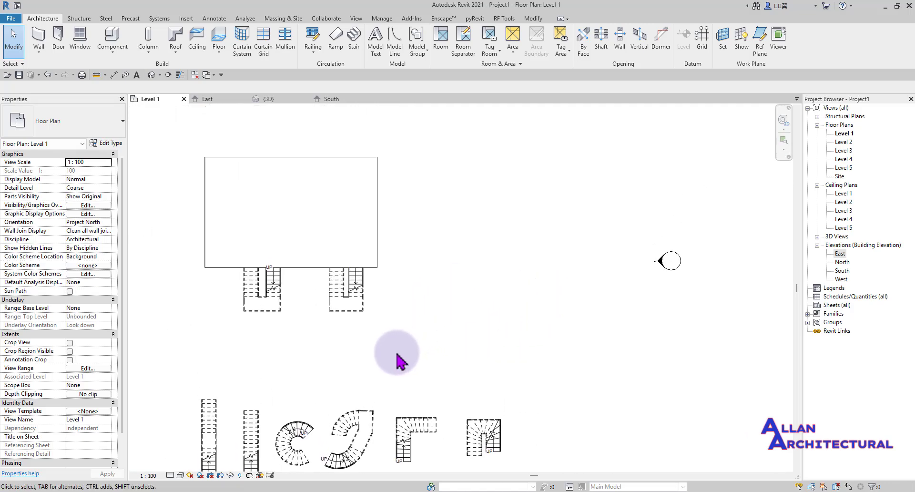
{"action": "scroll", "coordinate": [401, 357], "scroll_direction": "up", "scroll_amount": 2}
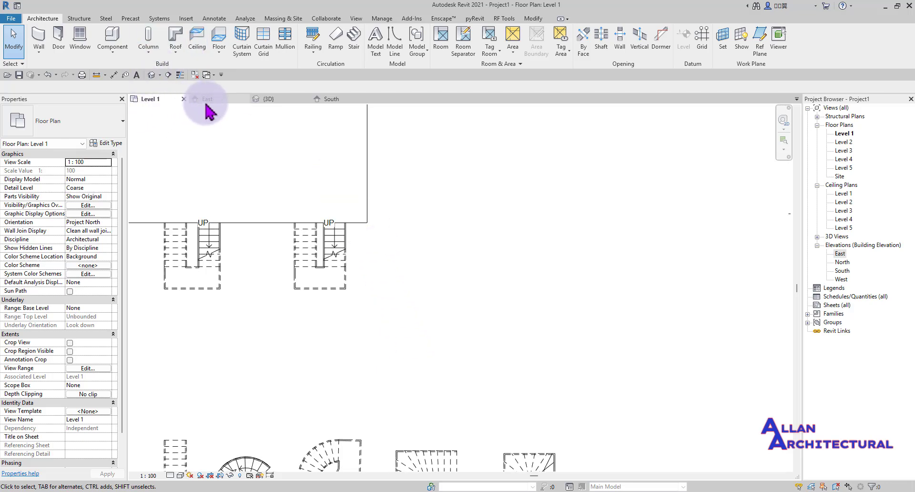
{"action": "scroll", "coordinate": [139, 106], "scroll_direction": "down", "scroll_amount": 1}
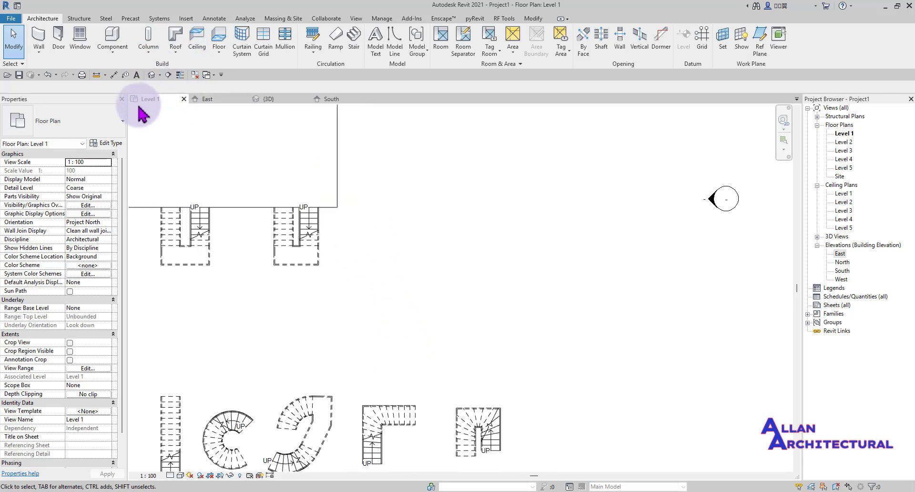
- Start a new stair with Automatic Landing turned off
{"action": "left_click", "coordinate": [362, 45]}
{"action": "scroll", "coordinate": [449, 219], "scroll_direction": "up", "scroll_amount": 1}
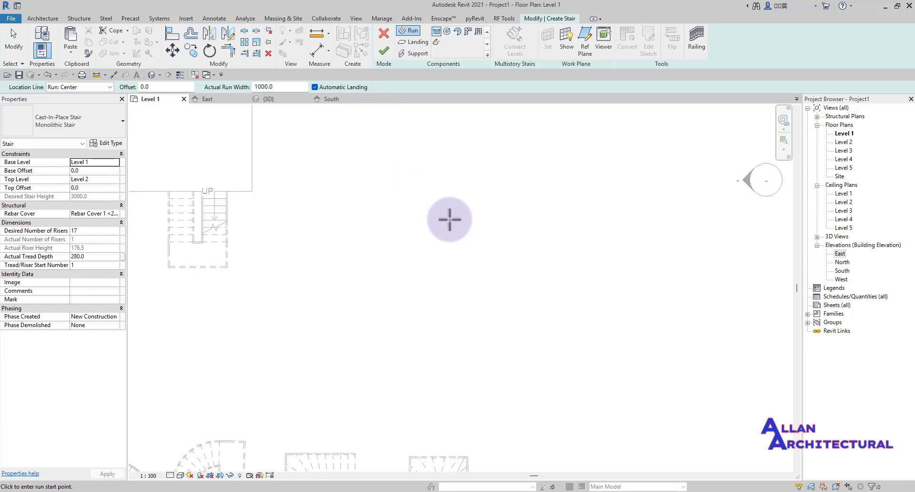
{"action": "left_click", "coordinate": [314, 87]}
{"action": "scroll", "coordinate": [406, 340], "scroll_direction": "up", "scroll_amount": 1}
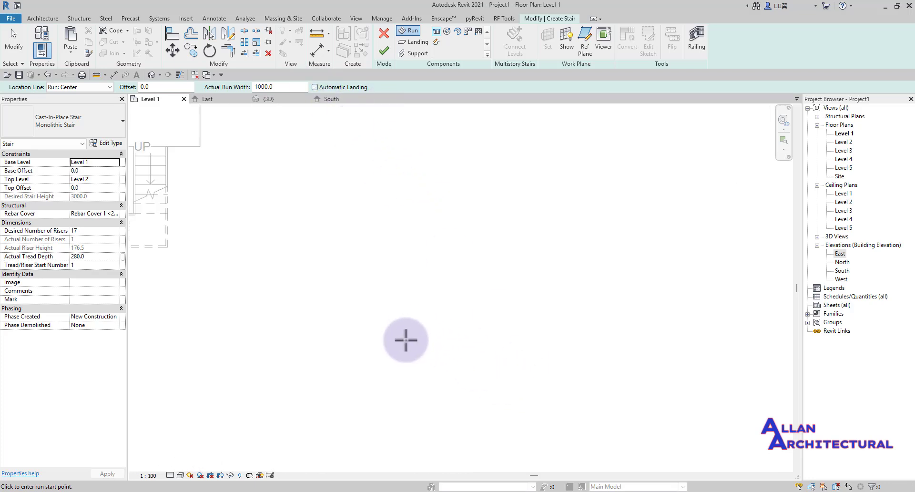
- Sketch an 8-riser upward run and a 9-riser run heading right, then finish the stair
{"action": "left_click", "coordinate": [406, 342]}
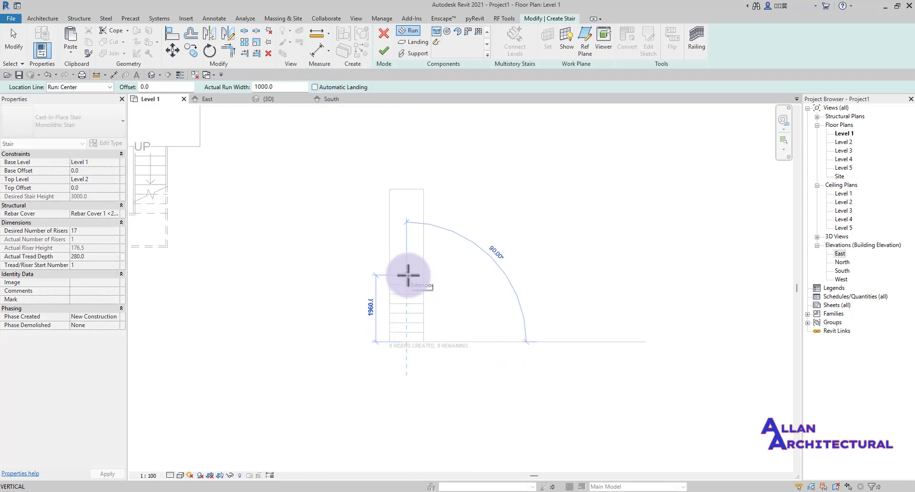
{"action": "left_click", "coordinate": [408, 275]}
{"action": "scroll", "coordinate": [447, 255], "scroll_direction": "up", "scroll_amount": 1}
{"action": "left_click", "coordinate": [422, 239]}
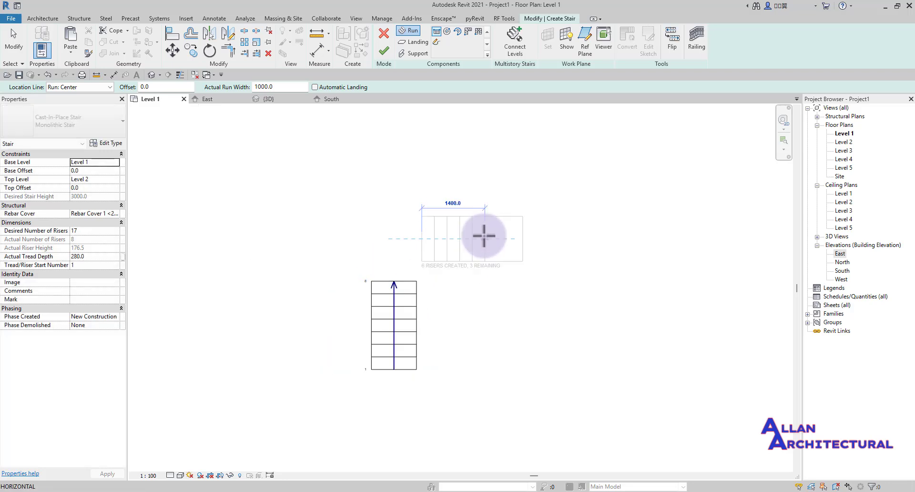
{"action": "scroll", "coordinate": [544, 237], "scroll_direction": "up", "scroll_amount": 1}
{"action": "left_click", "coordinate": [545, 238]}
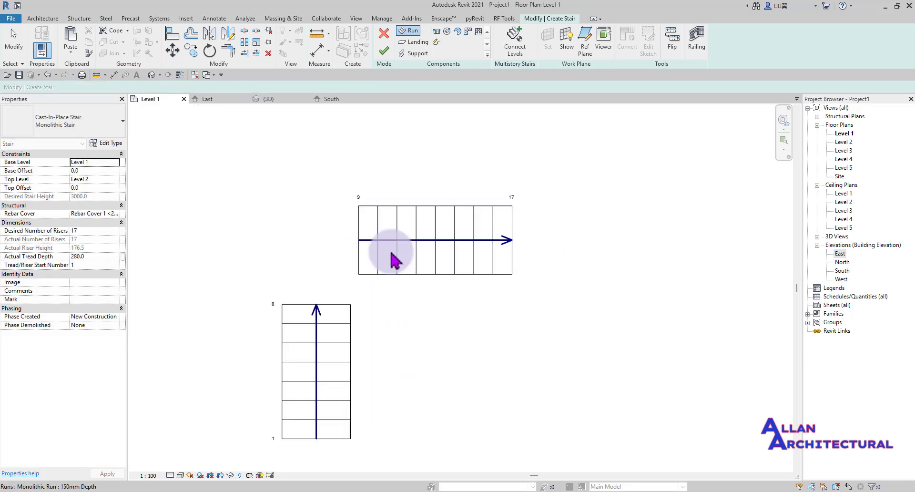
{"action": "scroll", "coordinate": [390, 238], "scroll_direction": "down", "scroll_amount": 3}
{"action": "left_click", "coordinate": [384, 50]}
{"action": "scroll", "coordinate": [388, 241], "scroll_direction": "up", "scroll_amount": 2}
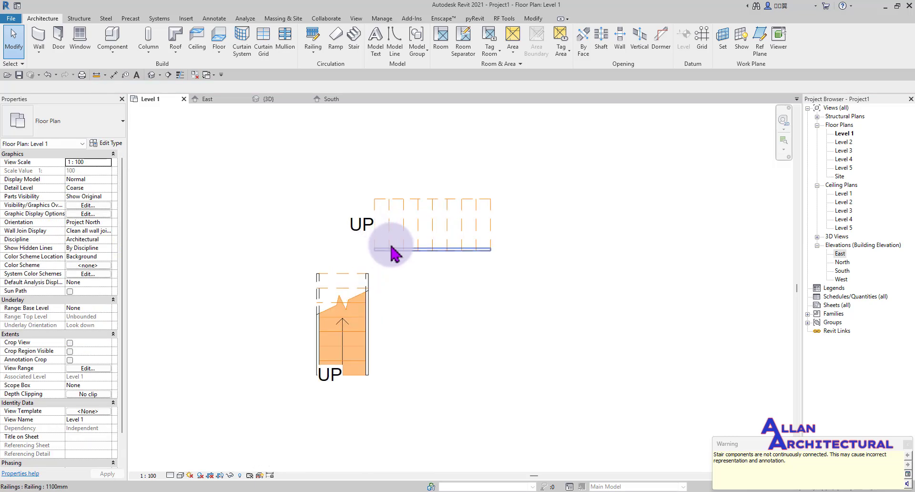
{"action": "scroll", "coordinate": [429, 326], "scroll_direction": "down", "scroll_amount": 2}
{"action": "scroll", "coordinate": [388, 248], "scroll_direction": "up", "scroll_amount": 2}
{"action": "scroll", "coordinate": [379, 310], "scroll_direction": "down", "scroll_amount": 3}
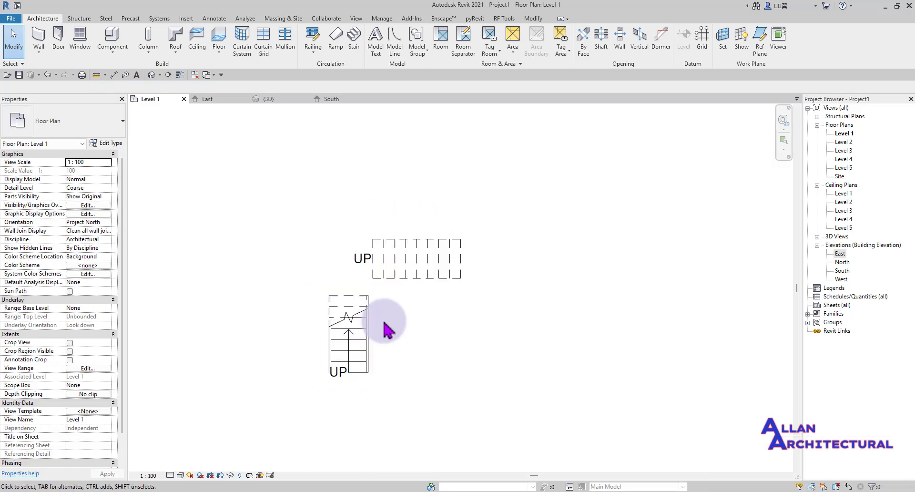
- In the 3D view, orbit and pan to look at the new two-run stair
{"action": "left_click", "coordinate": [262, 99]}
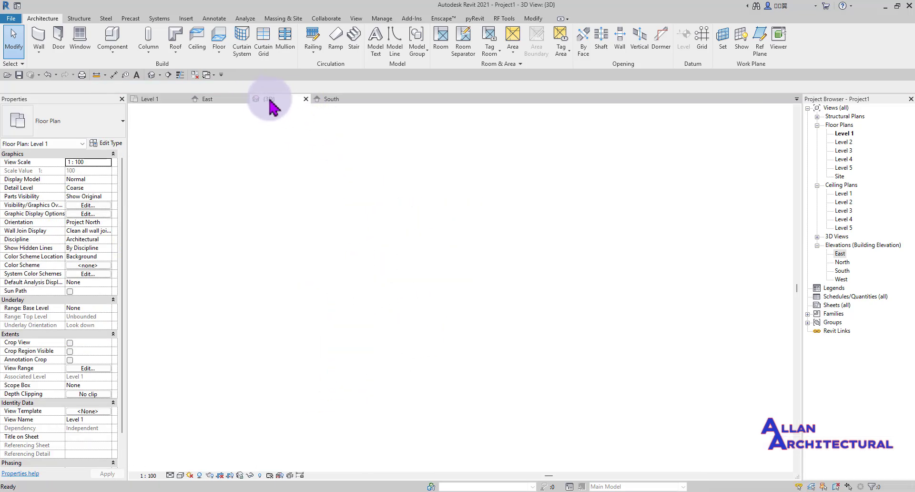
{"action": "middle_click_drag", "start_coordinate": [491, 249], "coordinate": [250, 279], "text": "shift"}
{"action": "scroll", "coordinate": [329, 243], "scroll_direction": "up", "scroll_amount": 4}
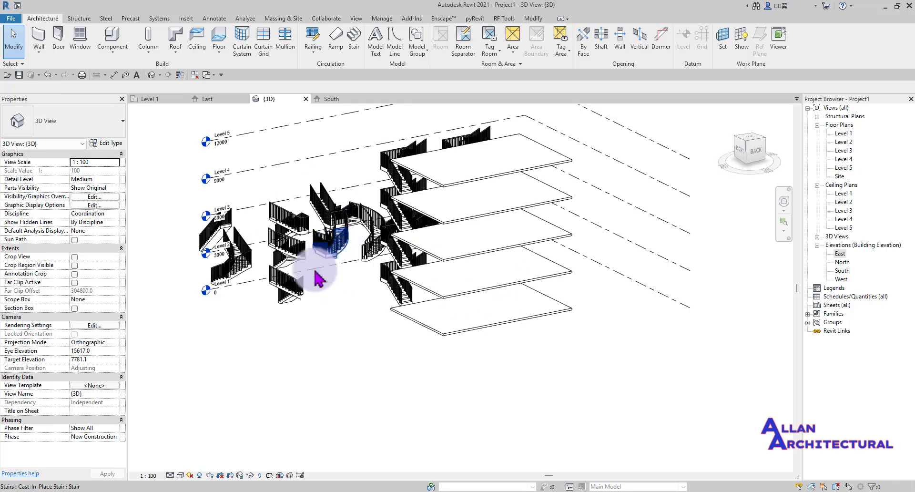
{"action": "middle_click_drag", "start_coordinate": [317, 276], "coordinate": [210, 269], "text": "shift"}
{"action": "scroll", "coordinate": [285, 239], "scroll_direction": "up", "scroll_amount": 3}
{"action": "middle_click_drag", "start_coordinate": [355, 255], "coordinate": [344, 265], "text": "shift"}
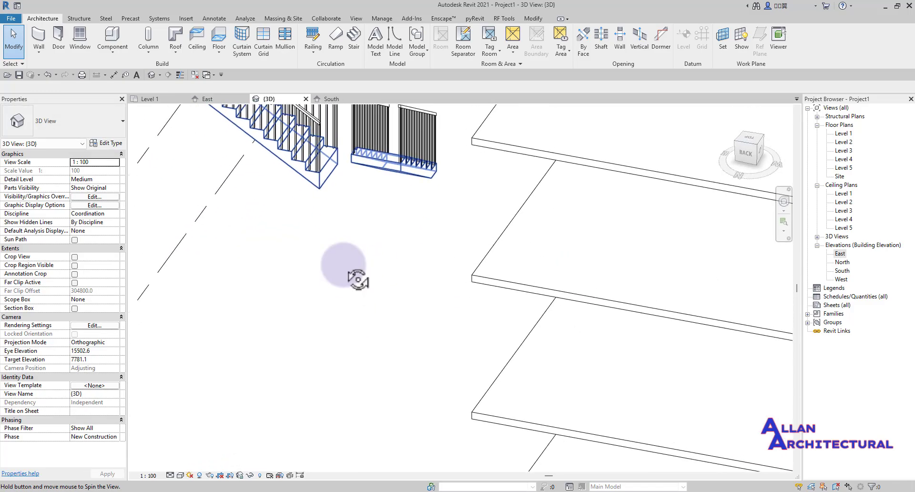
{"action": "scroll", "coordinate": [362, 219], "scroll_direction": "up", "scroll_amount": 2}
{"action": "middle_click_drag", "start_coordinate": [362, 219], "coordinate": [429, 305]}
{"action": "scroll", "coordinate": [435, 267], "scroll_direction": "down", "scroll_amount": 3}
{"action": "scroll", "coordinate": [440, 265], "scroll_direction": "down", "scroll_amount": 1}
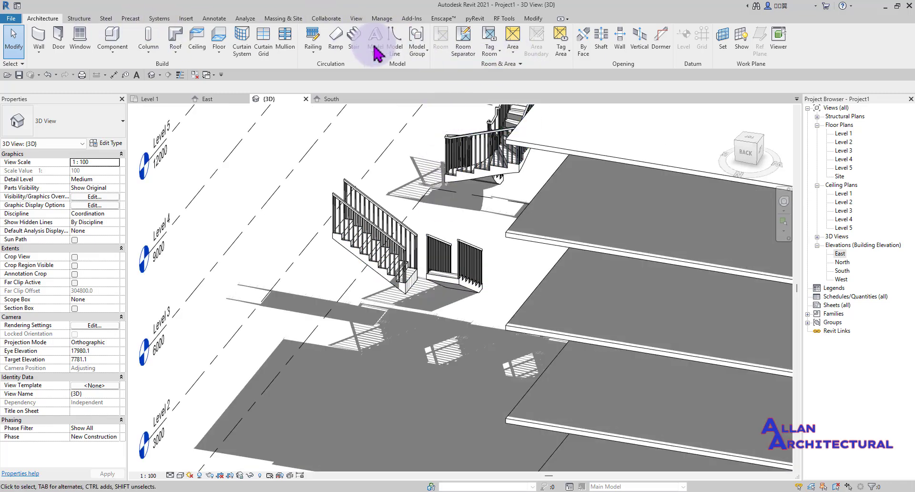
- Try a Pick Two Runs landing, then finish and delete the empty stair edit
{"action": "left_click", "coordinate": [355, 48]}
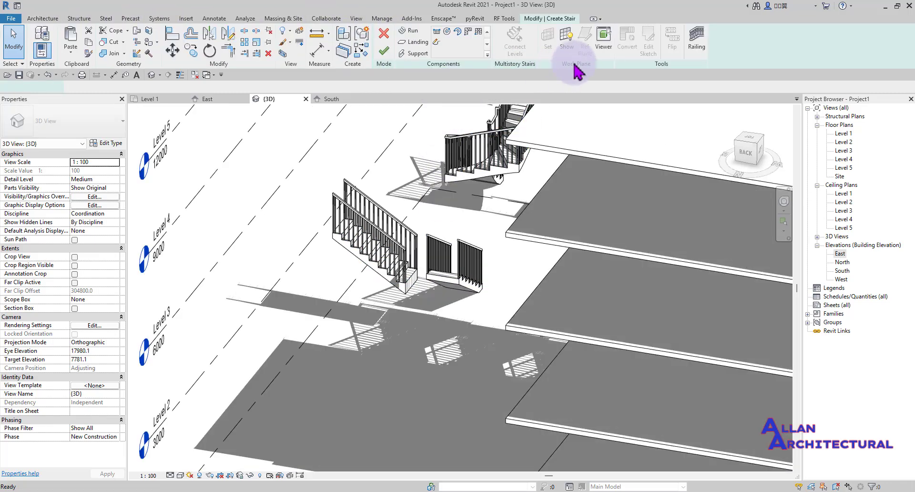
{"action": "left_click", "coordinate": [413, 42]}
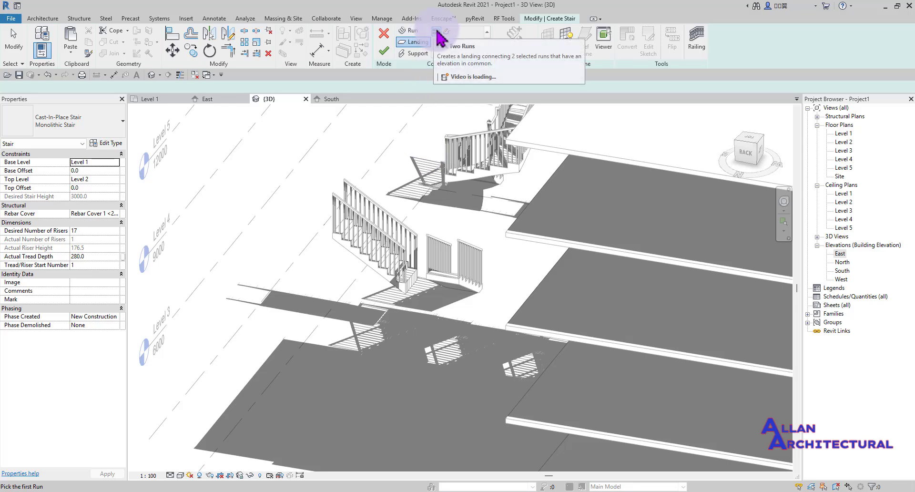
{"action": "scroll", "coordinate": [403, 320], "scroll_direction": "up", "scroll_amount": 2}
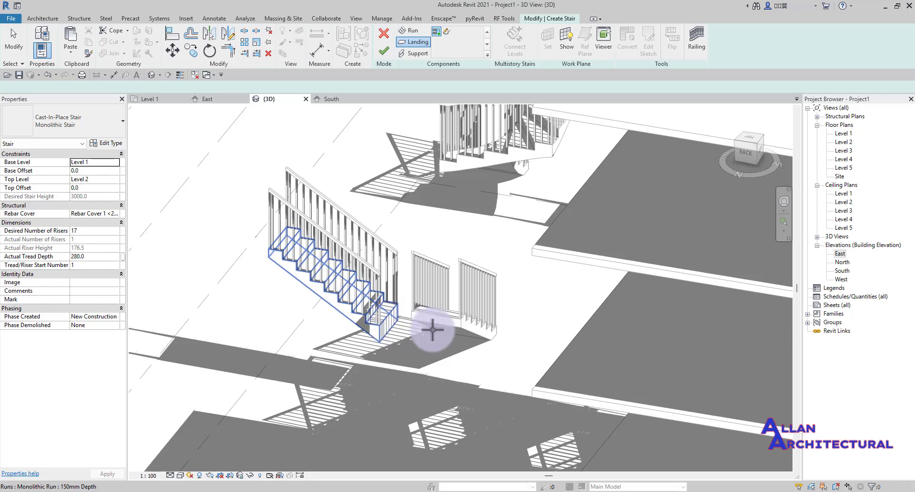
{"action": "scroll", "coordinate": [446, 333], "scroll_direction": "up", "scroll_amount": 3}
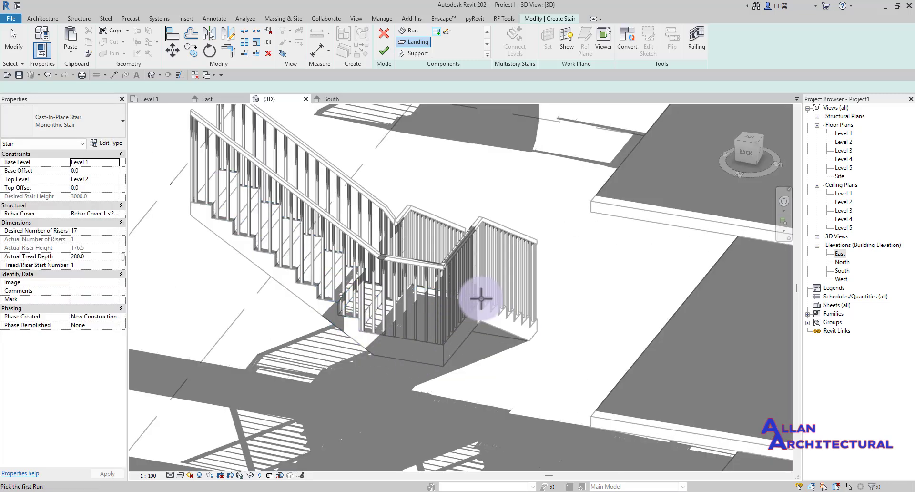
{"action": "left_click", "coordinate": [384, 52]}
{"action": "left_click", "coordinate": [491, 256]}
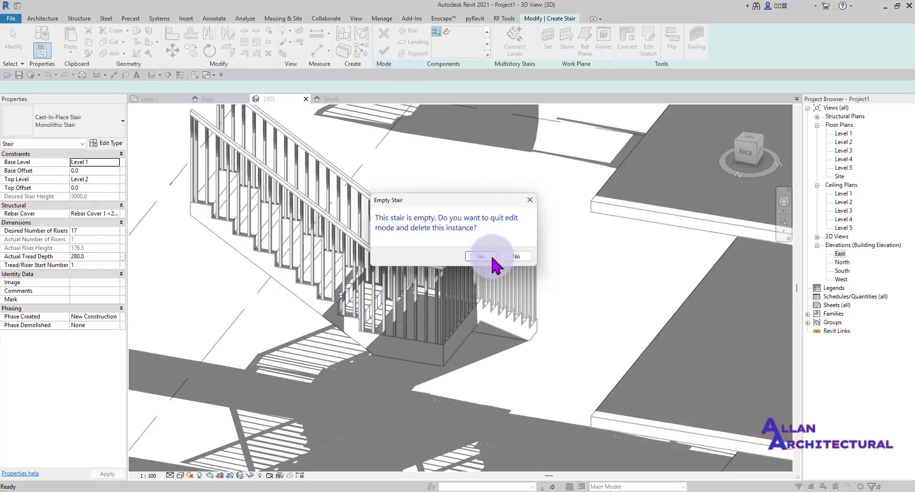
{"action": "scroll", "coordinate": [429, 266], "scroll_direction": "down", "scroll_amount": 6}
{"action": "middle_click_drag", "start_coordinate": [327, 270], "coordinate": [498, 160], "text": "shift"}
{"action": "scroll", "coordinate": [440, 349], "scroll_direction": "up", "scroll_amount": 4}
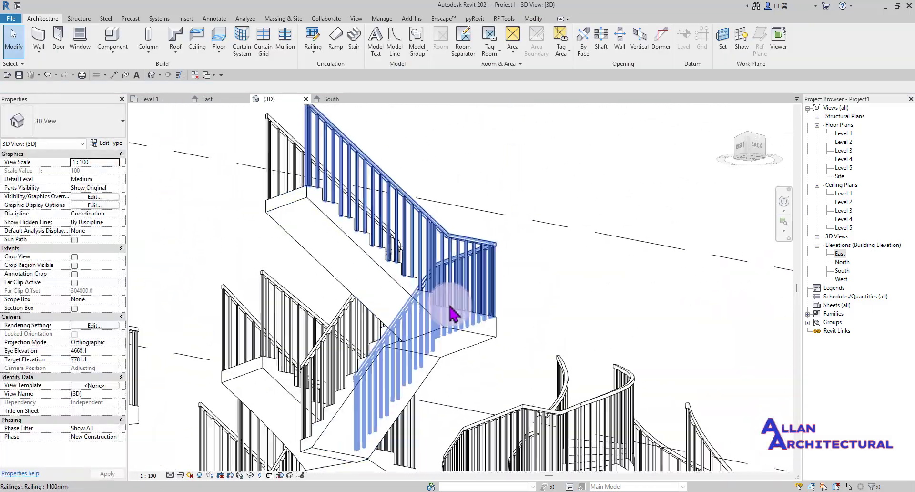
{"action": "scroll", "coordinate": [448, 288], "scroll_direction": "down", "scroll_amount": 4}
{"action": "scroll", "coordinate": [448, 291], "scroll_direction": "down", "scroll_amount": 4}
{"action": "middle_click_drag", "start_coordinate": [448, 291], "coordinate": [490, 350], "text": "shift"}
{"action": "middle_click_drag", "start_coordinate": [590, 472], "coordinate": [427, 379], "text": "shift"}
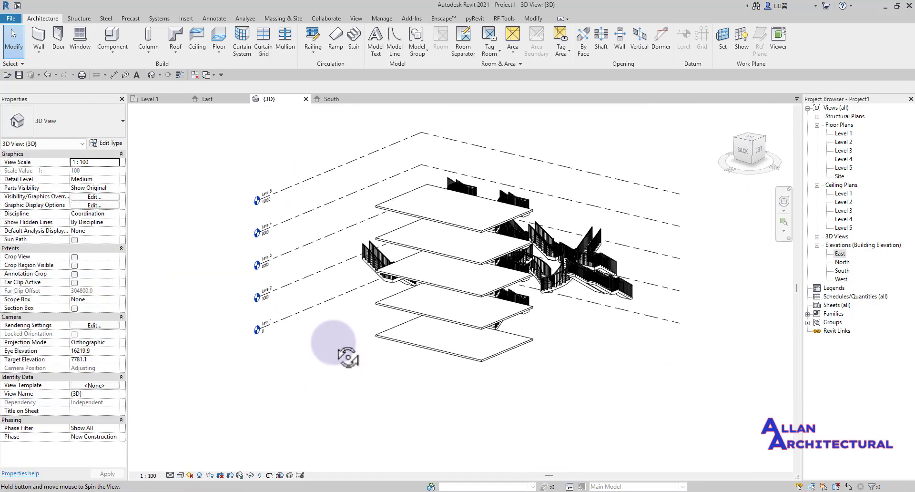
{"action": "middle_click_drag", "start_coordinate": [382, 399], "coordinate": [564, 371], "text": "shift"}
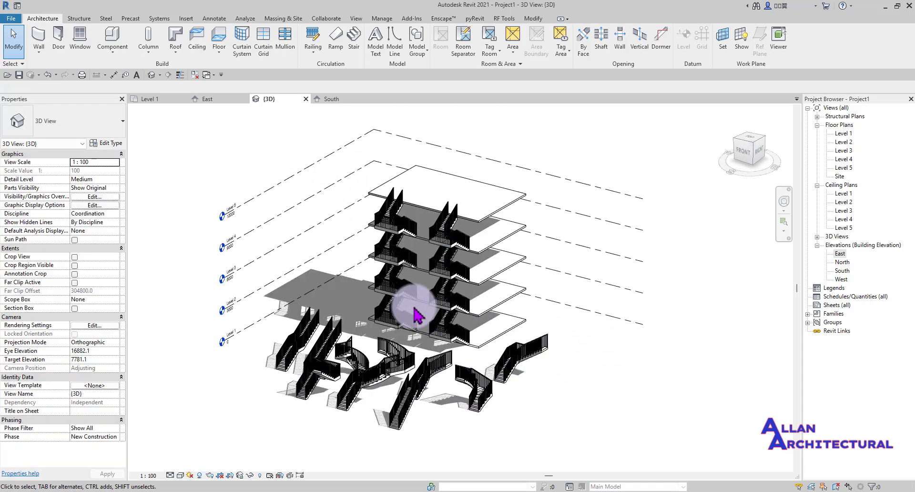
{"action": "scroll", "coordinate": [415, 306], "scroll_direction": "up", "scroll_amount": 4}
{"action": "scroll", "coordinate": [415, 371], "scroll_direction": "down", "scroll_amount": 4}
{"action": "scroll", "coordinate": [426, 314], "scroll_direction": "up", "scroll_amount": 4}
{"action": "middle_click_drag", "start_coordinate": [403, 344], "coordinate": [401, 216]}
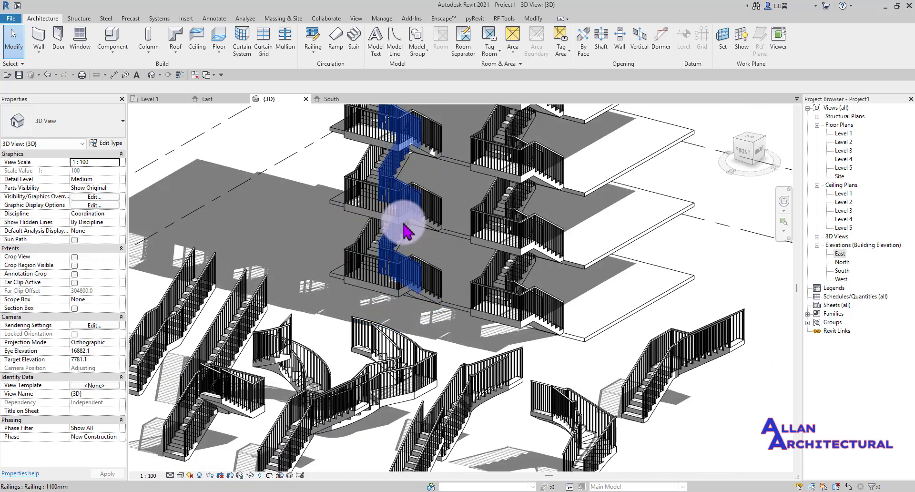
{"action": "scroll", "coordinate": [415, 248], "scroll_direction": "down", "scroll_amount": 5}
{"action": "scroll", "coordinate": [435, 271], "scroll_direction": "up", "scroll_amount": 5}
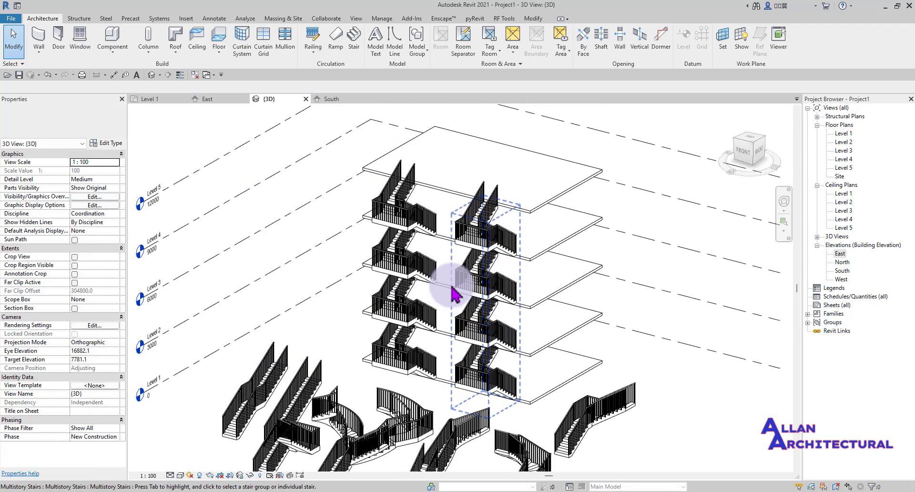
{"action": "scroll", "coordinate": [462, 281], "scroll_direction": "down", "scroll_amount": 4}
{"action": "middle_click_drag", "start_coordinate": [434, 205], "coordinate": [496, 316], "text": "shift"}
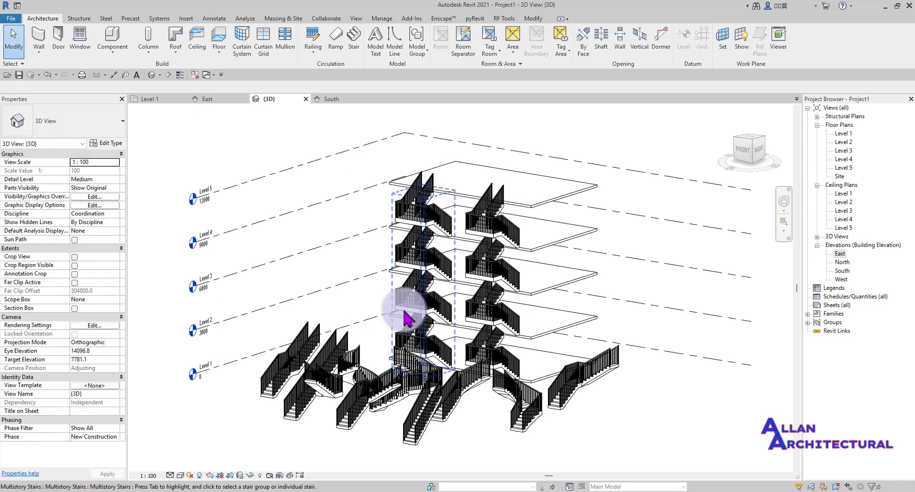
{"action": "scroll", "coordinate": [417, 334], "scroll_direction": "down", "scroll_amount": 3}
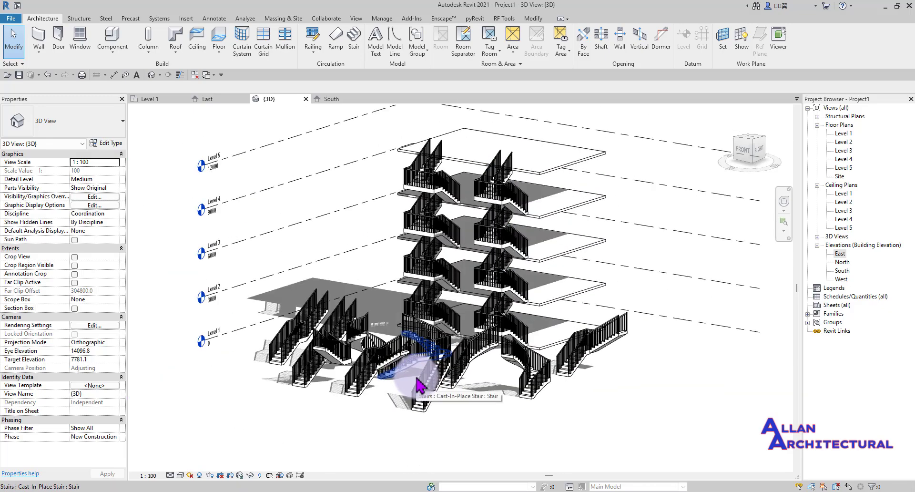
{"action": "middle_click_drag", "start_coordinate": [481, 400], "coordinate": [539, 306], "text": "shift"}
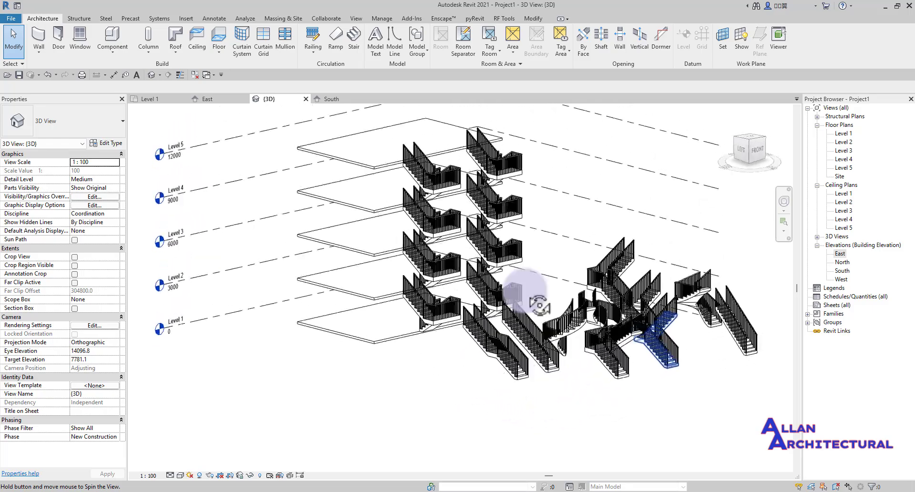